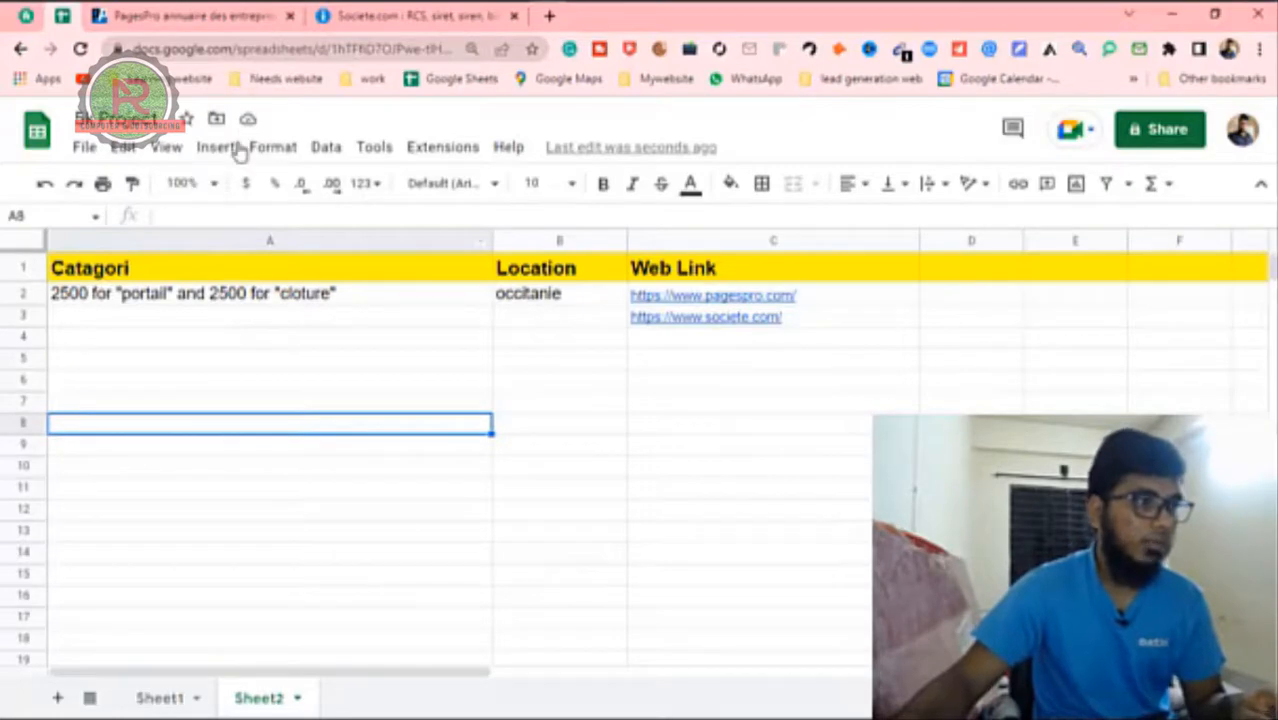
Step: Look at the PagesPro and Societe.com home pages and return to the project spreadsheet in Google Sheets
left_click(195, 18)
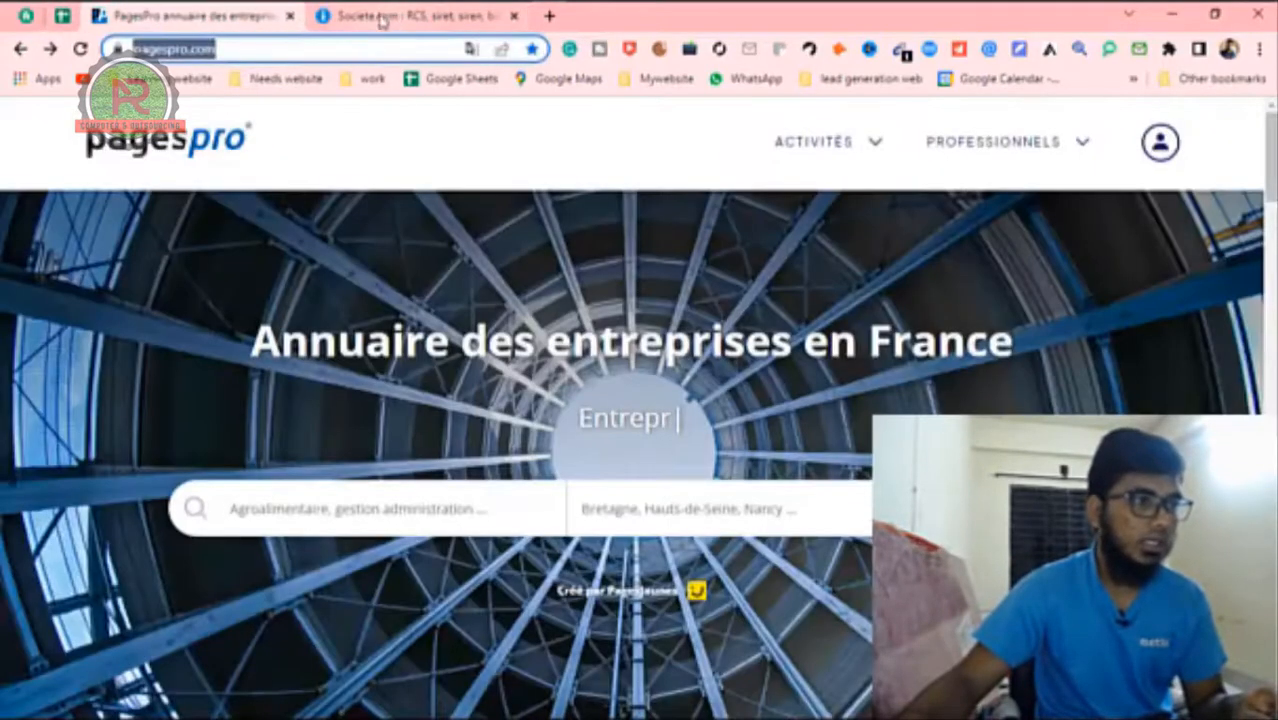
left_click(380, 18)
left_click(240, 18)
left_click(62, 16)
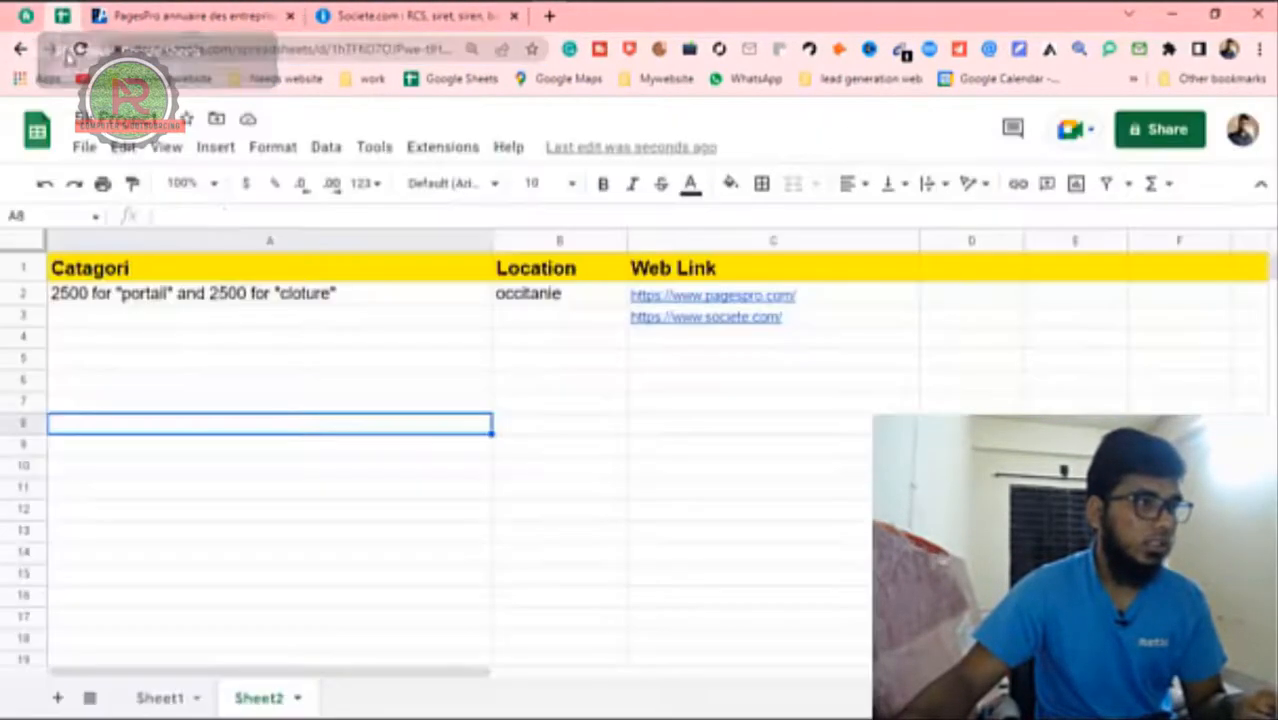
Step: Review the category entry and the two source website links in the Web Link column of Sheet2
left_click(255, 340)
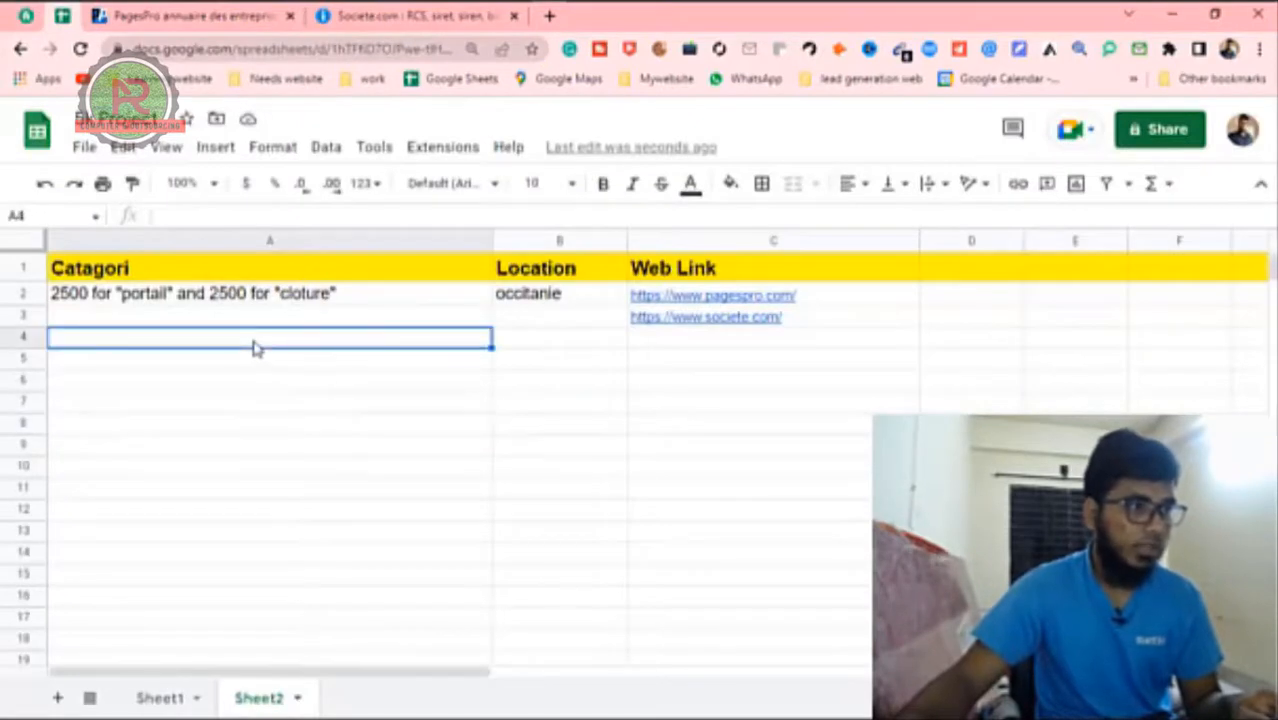
left_click(200, 320)
left_click(270, 370)
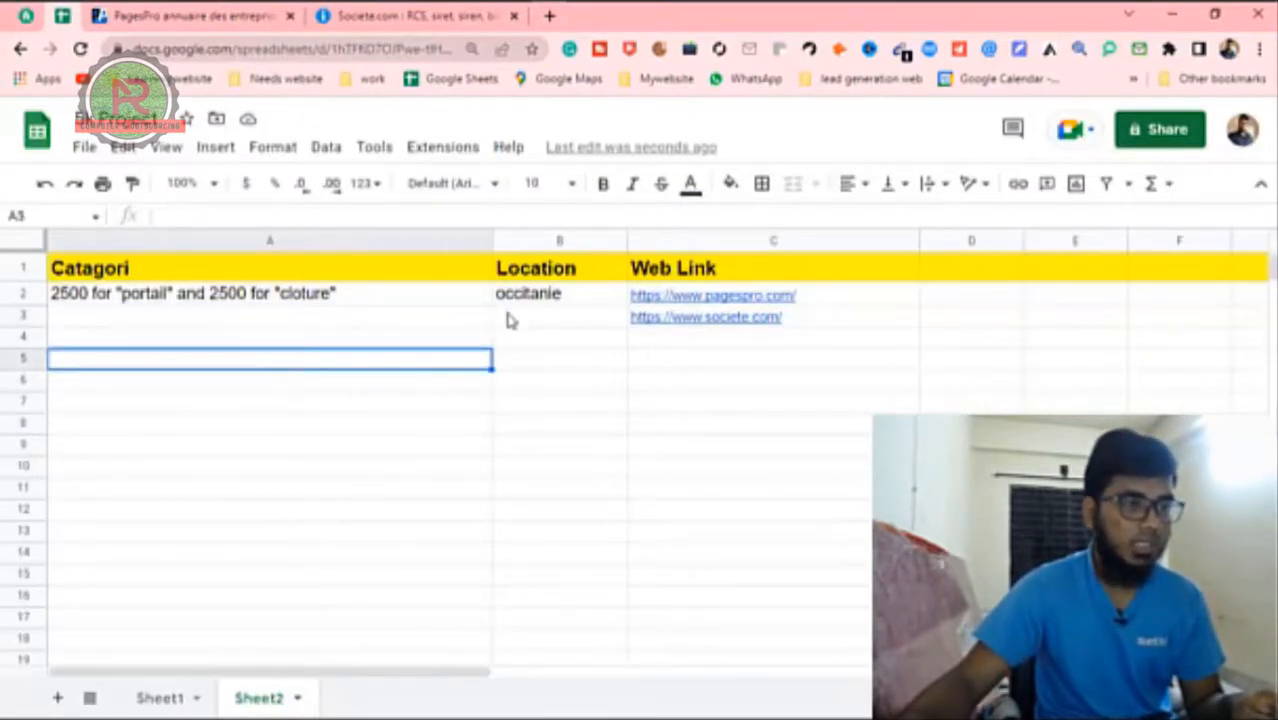
left_click(420, 316)
left_click(395, 380)
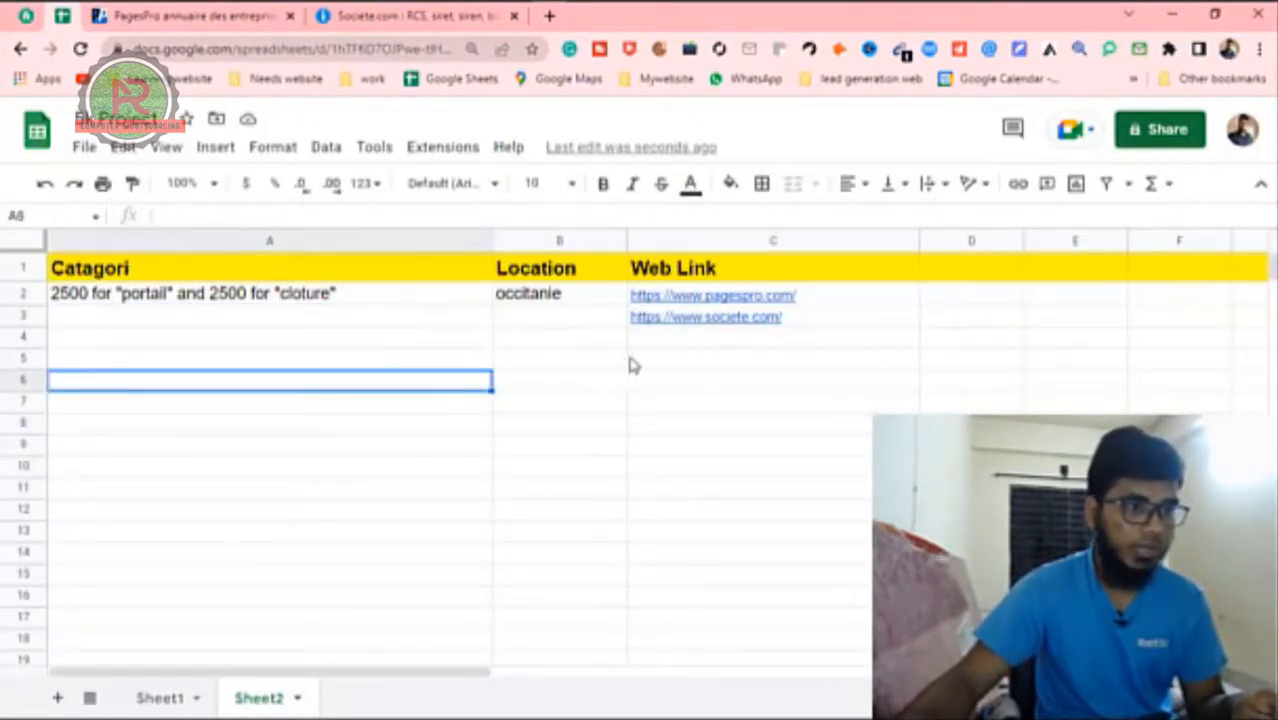
left_click_drag(718, 398, 713, 303)
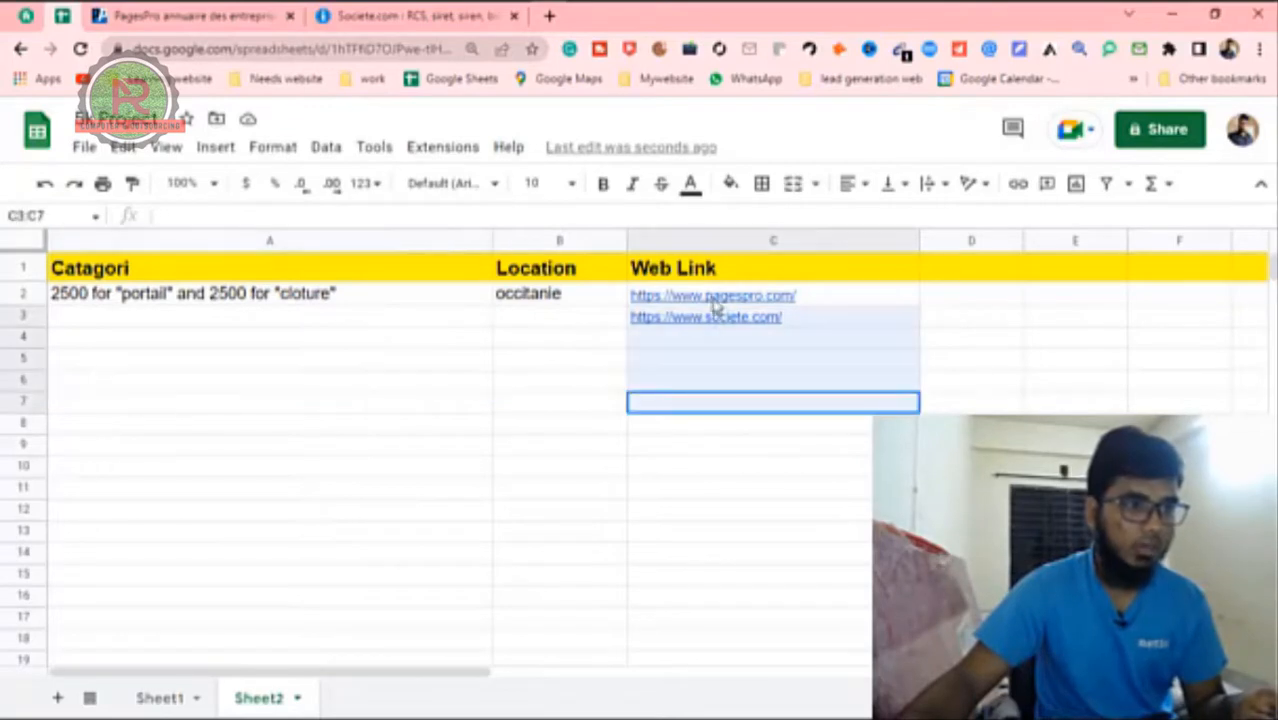
left_click(498, 464)
left_click_drag(726, 385, 716, 298)
left_click(555, 420)
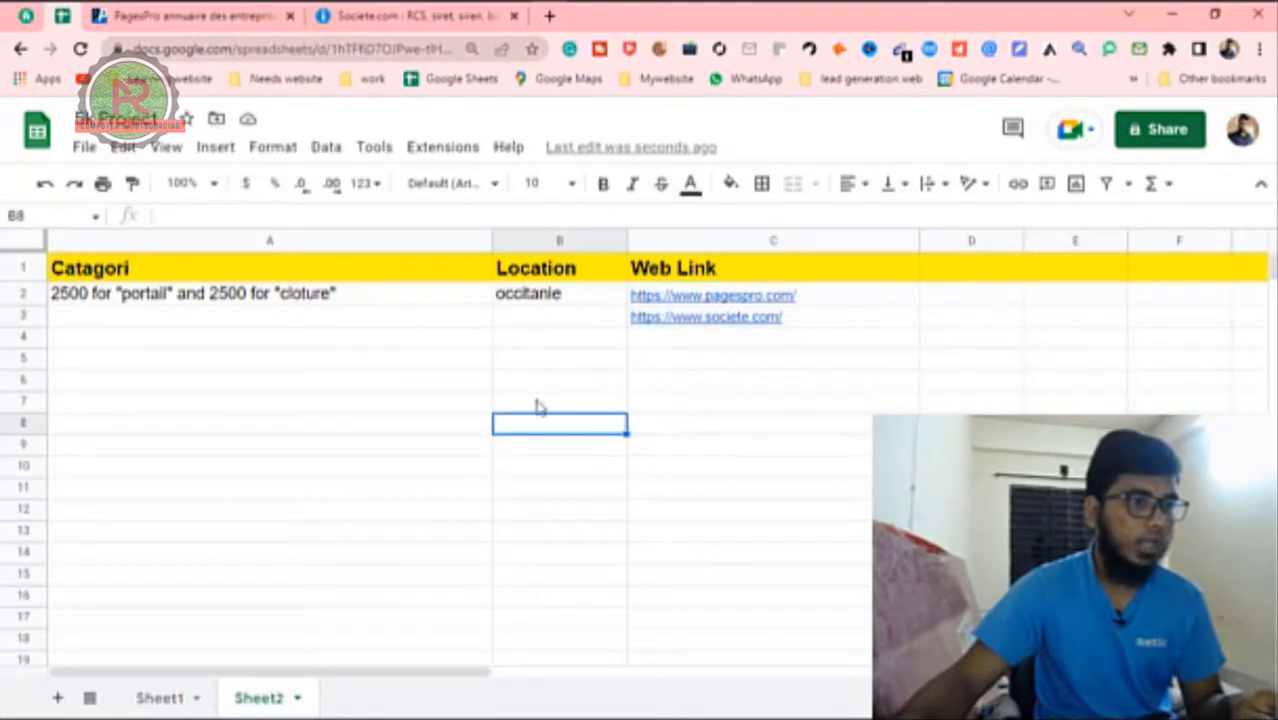
Step: Review the target region listed under Location on Sheet2
left_click(568, 345)
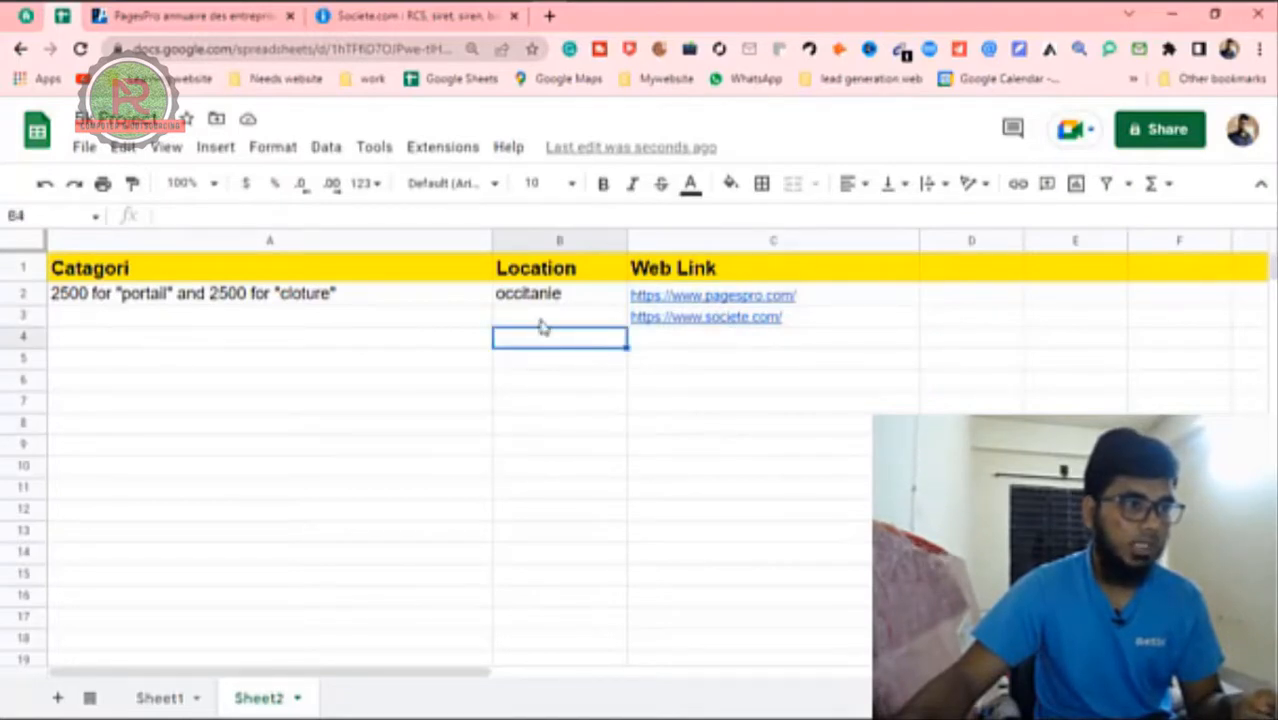
left_click(541, 322)
left_click(561, 364)
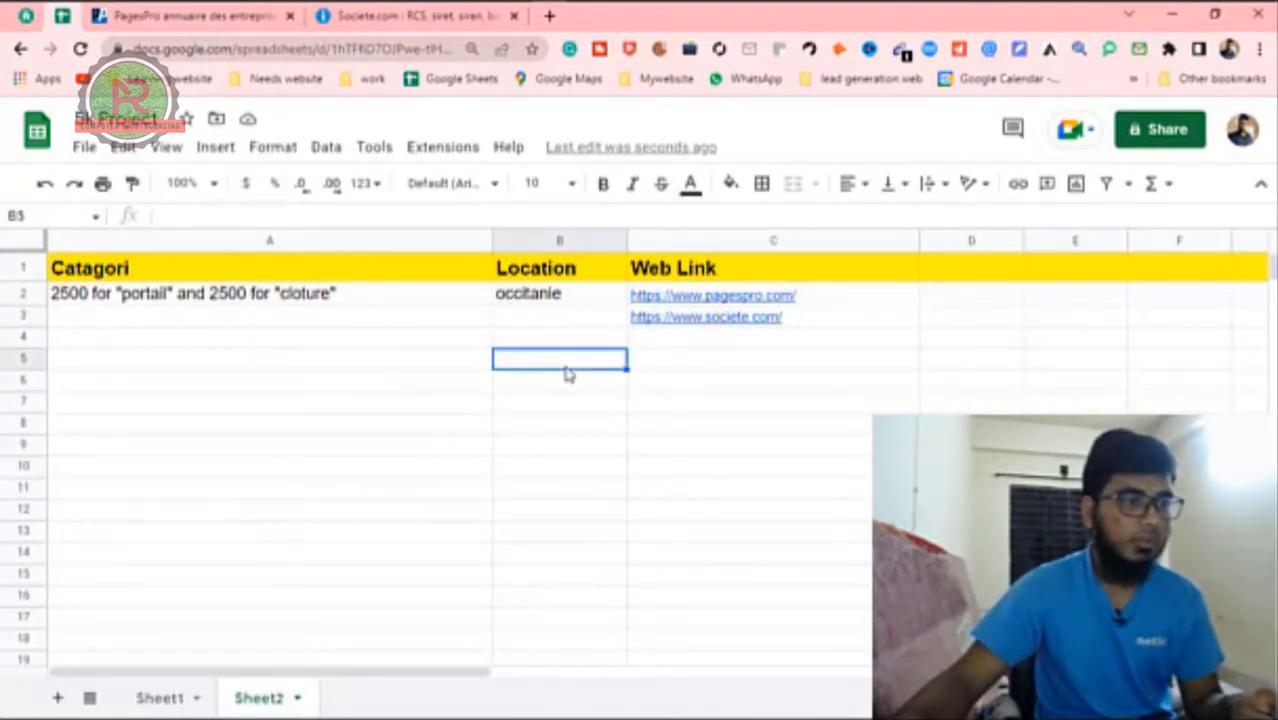
left_click(665, 358)
left_click(562, 381)
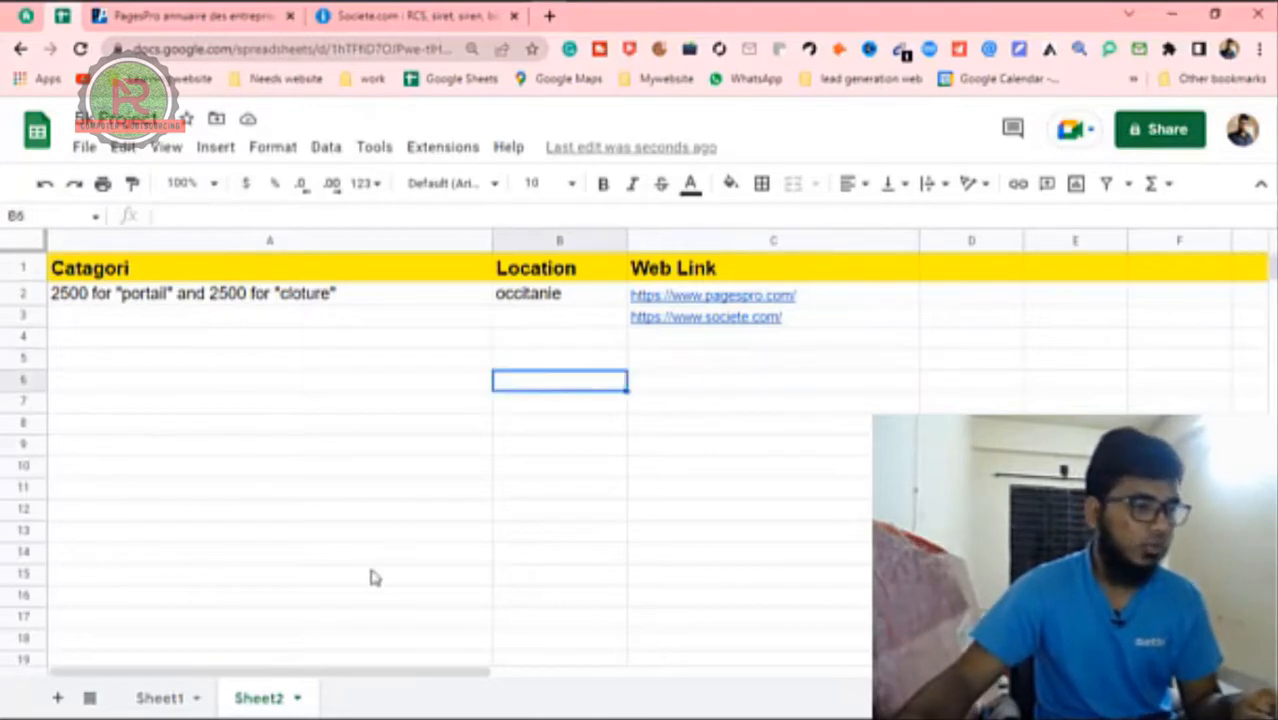
Step: Check the lead data layout on Sheet1 and go back to the project brief on Sheet2
left_click(160, 698)
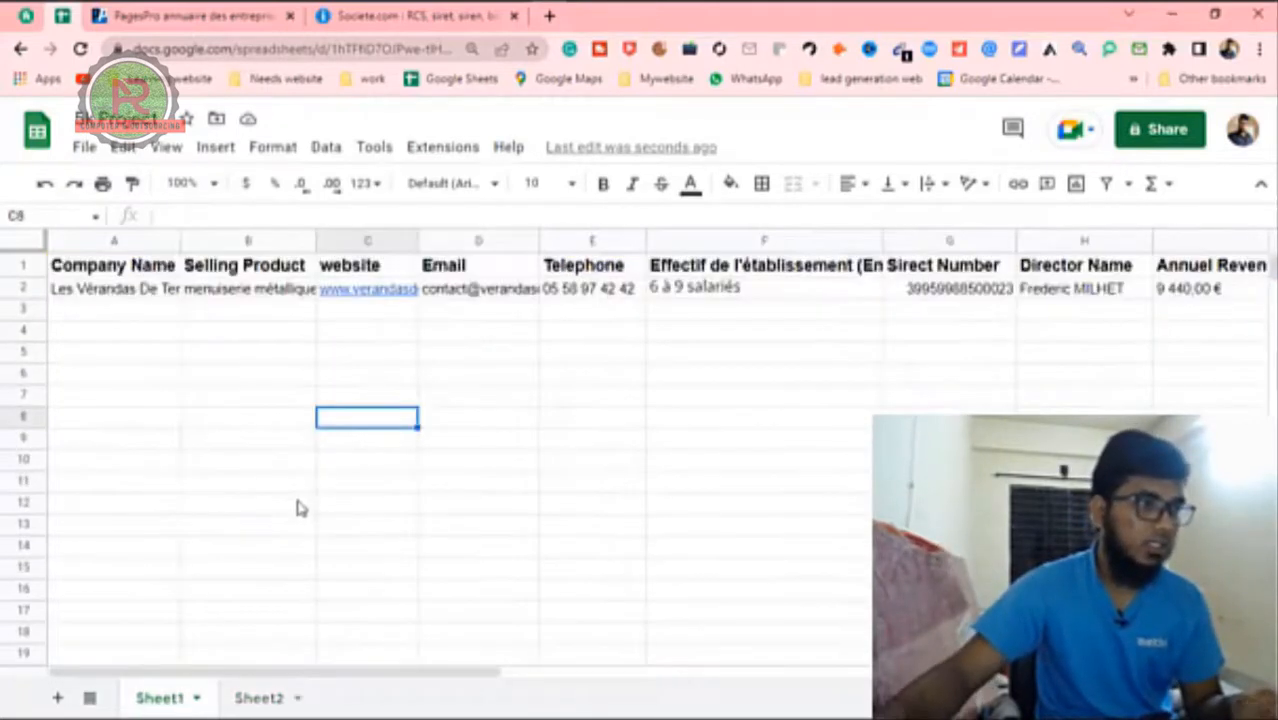
left_click(260, 697)
left_click(418, 472)
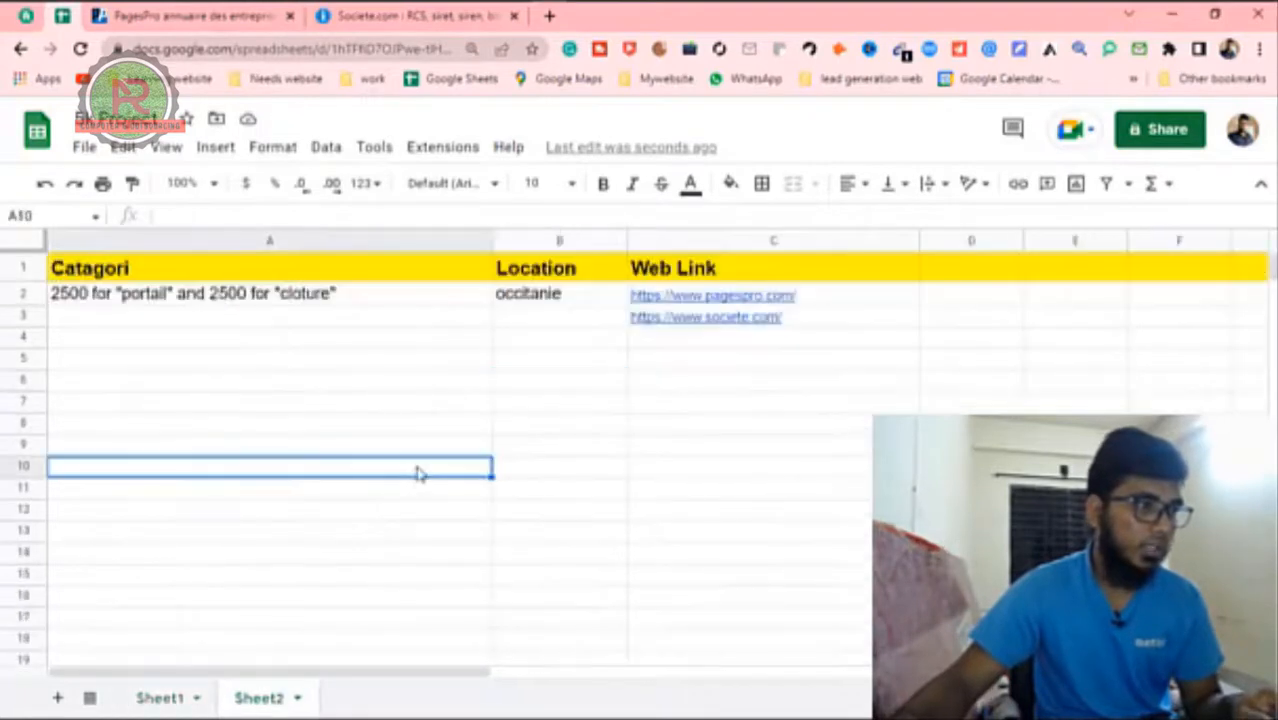
Step: Examine the search keywords "portail" and "cloture" in the category cell A2 without changing its text
double_click(150, 300)
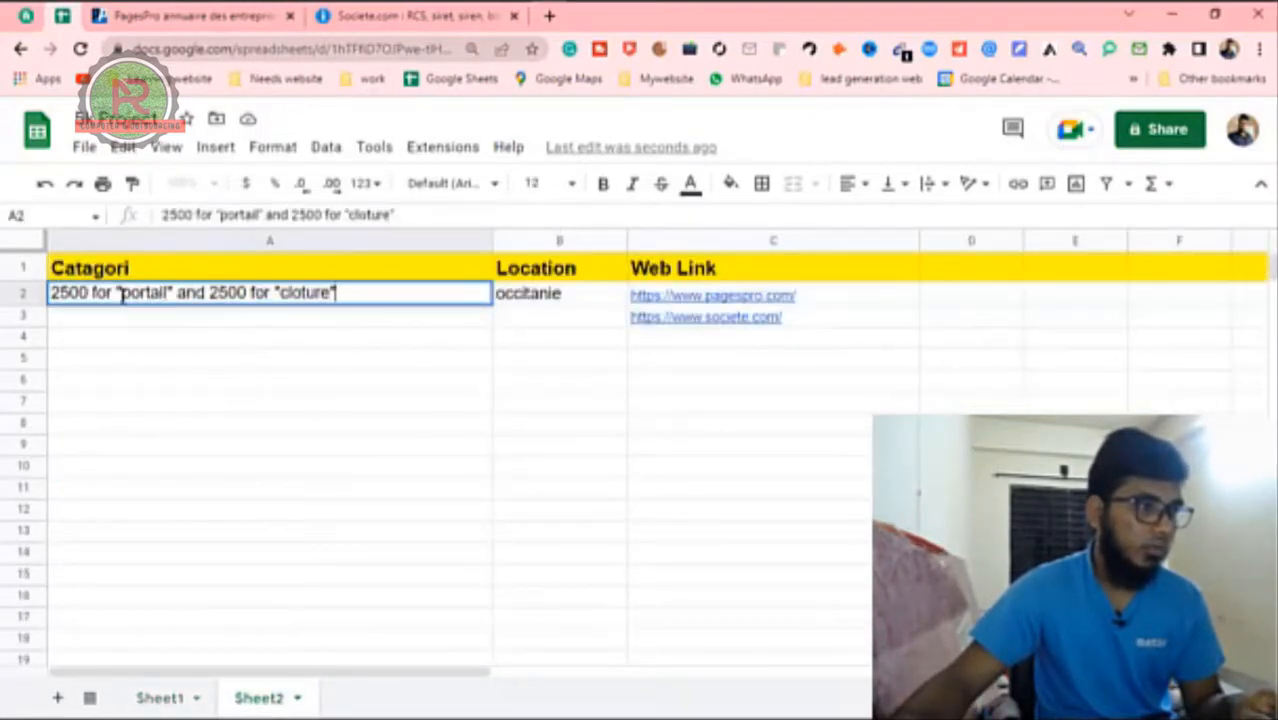
left_click_drag(122, 292, 173, 292)
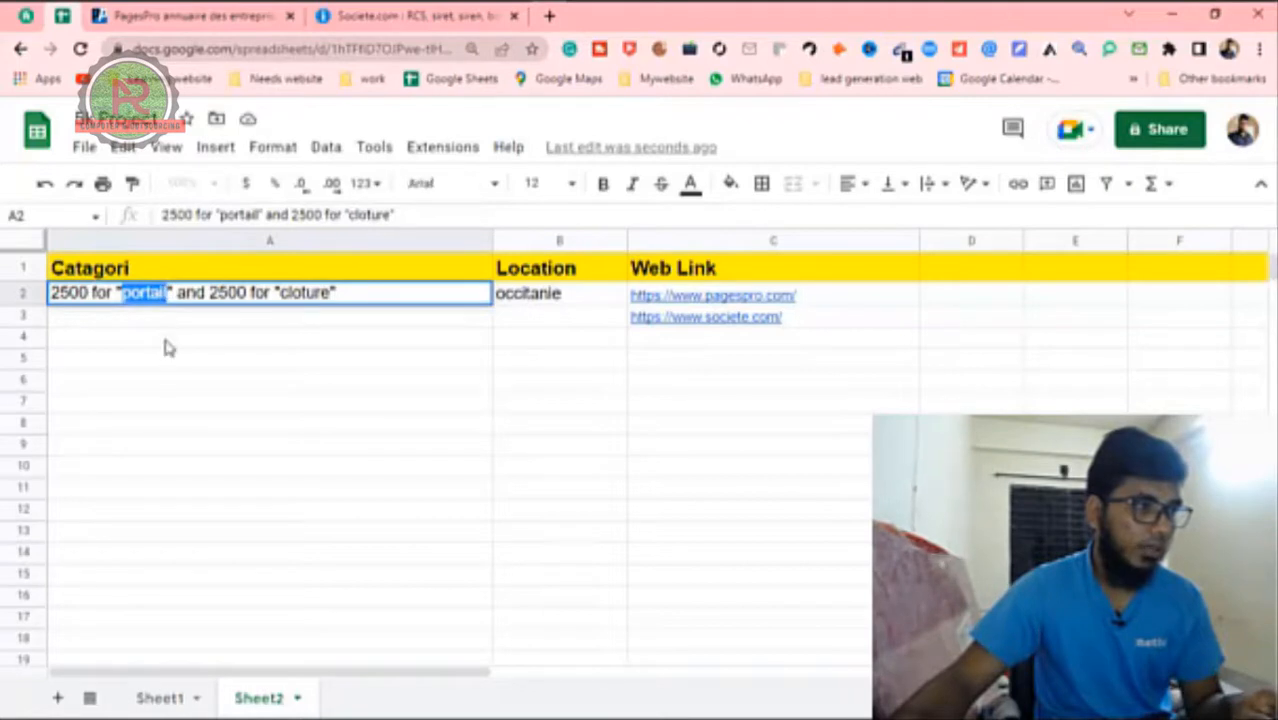
left_click_drag(164, 351, 163, 338)
double_click(143, 296)
left_click(205, 387)
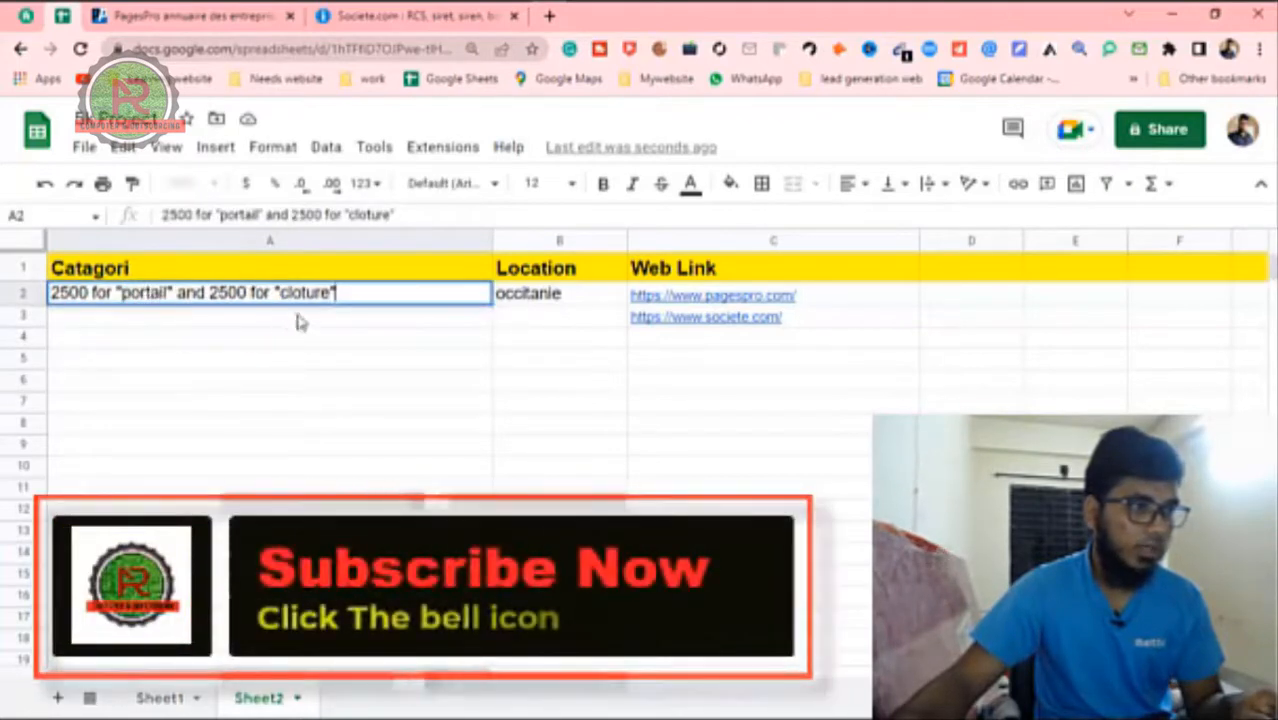
double_click(303, 300)
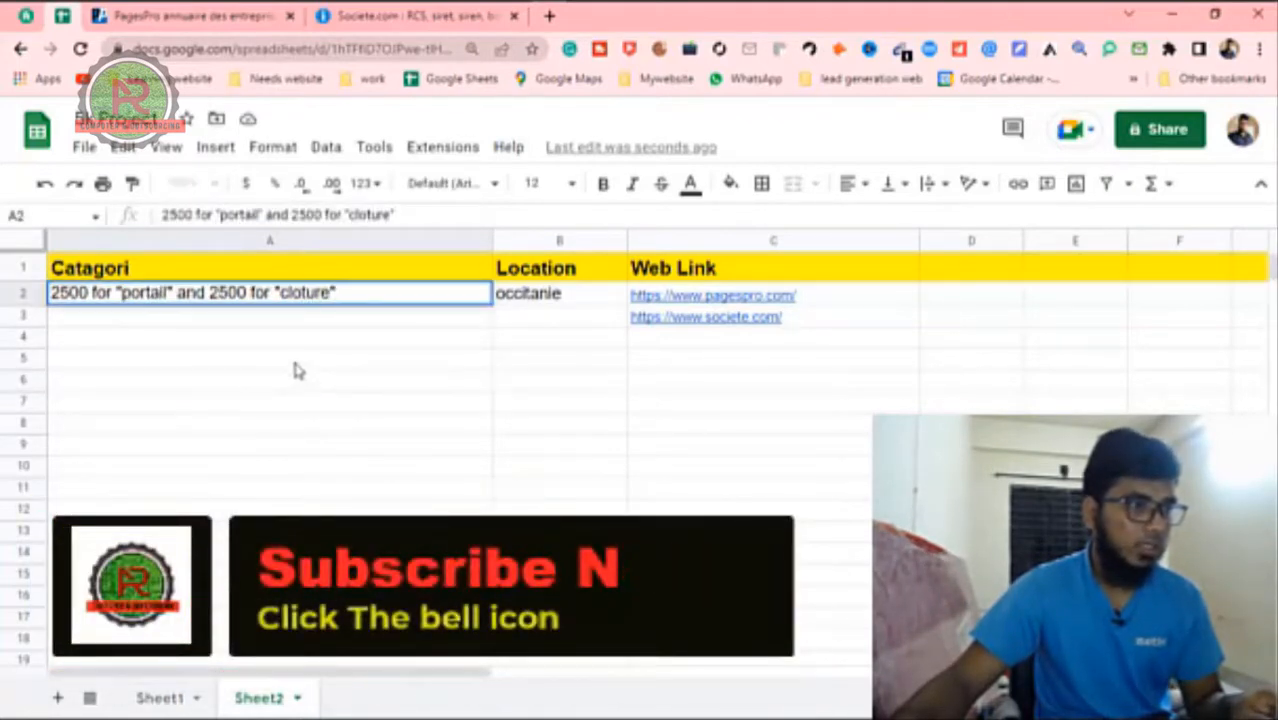
double_click(288, 294)
left_click(291, 340)
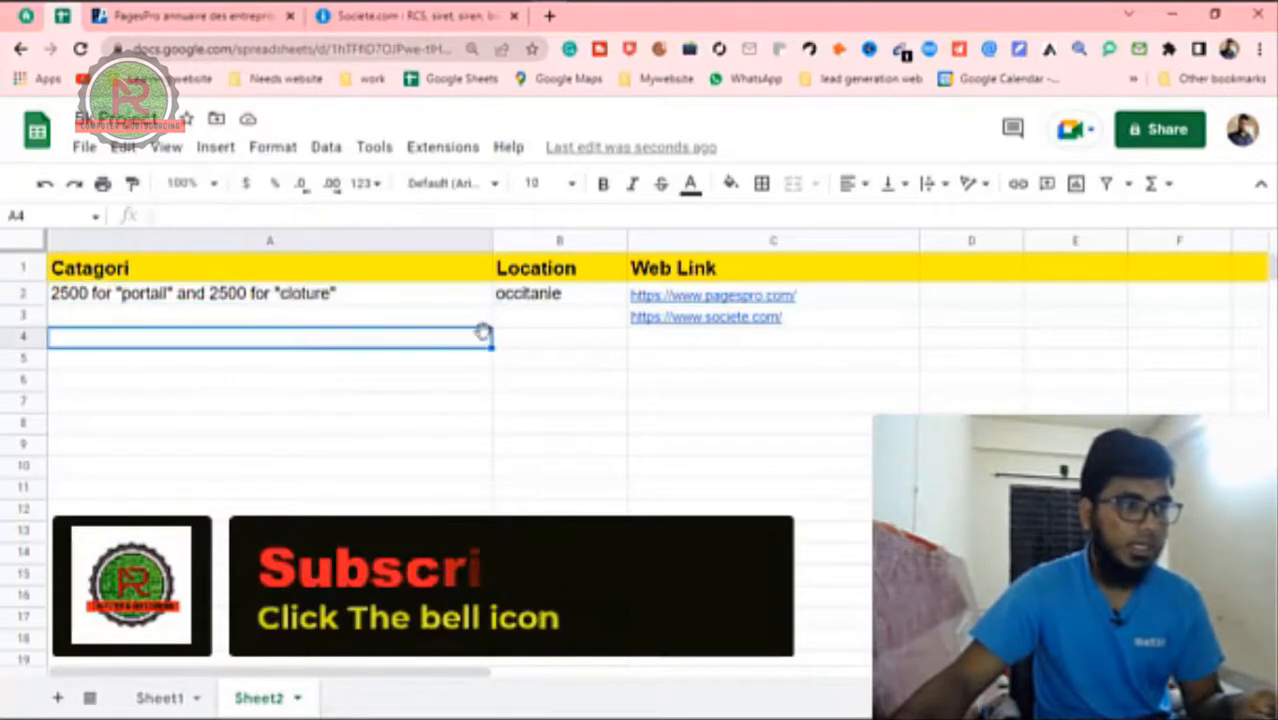
Step: Examine the location in cell B2 and recheck the lead quantities in category cell A2
double_click(531, 296)
left_click(506, 348)
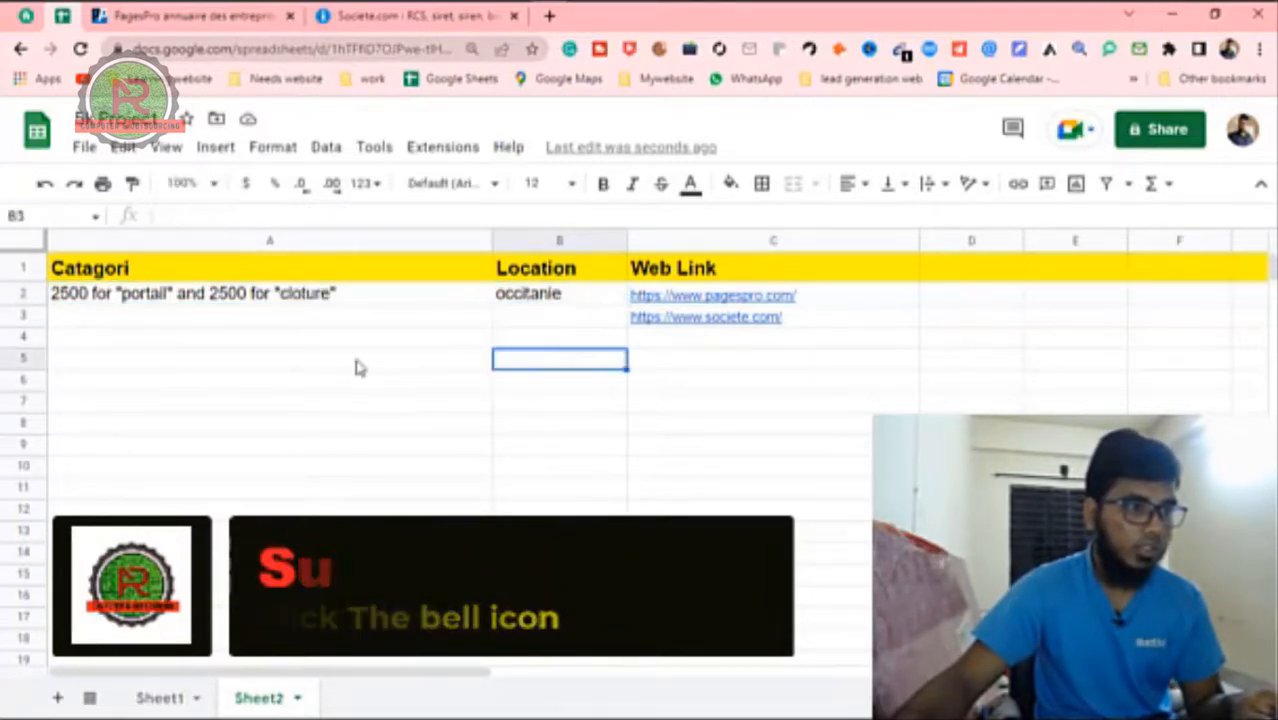
left_click(95, 303)
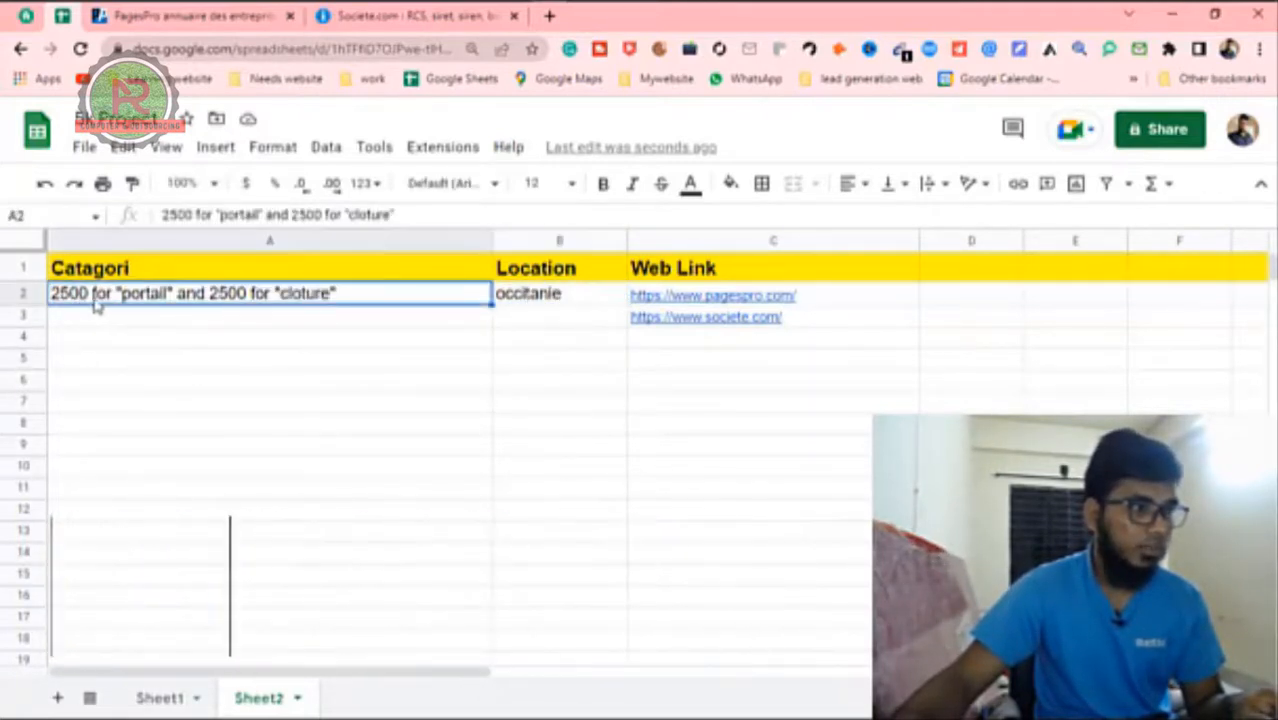
left_click(228, 382)
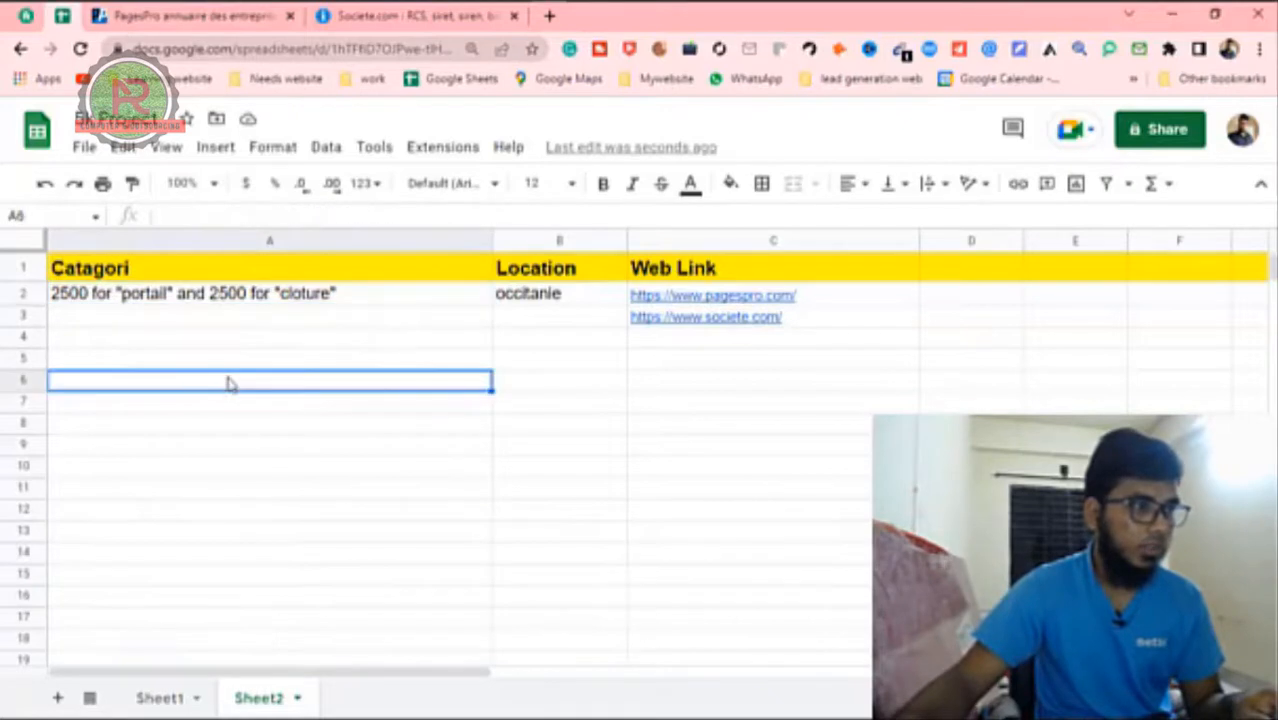
left_click(345, 443)
left_click(290, 341)
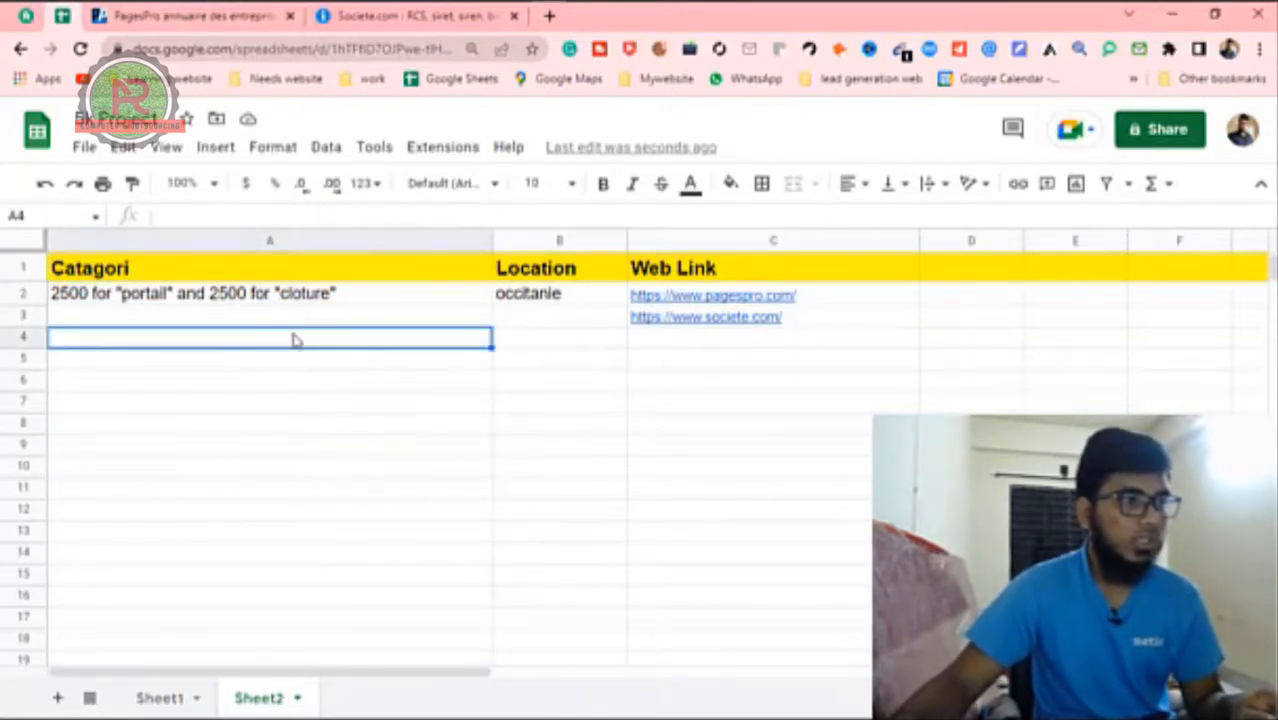
Step: Review Sheet1's column headers from Company Name through Selling Product, website and Email to Telephone
left_click(162, 697)
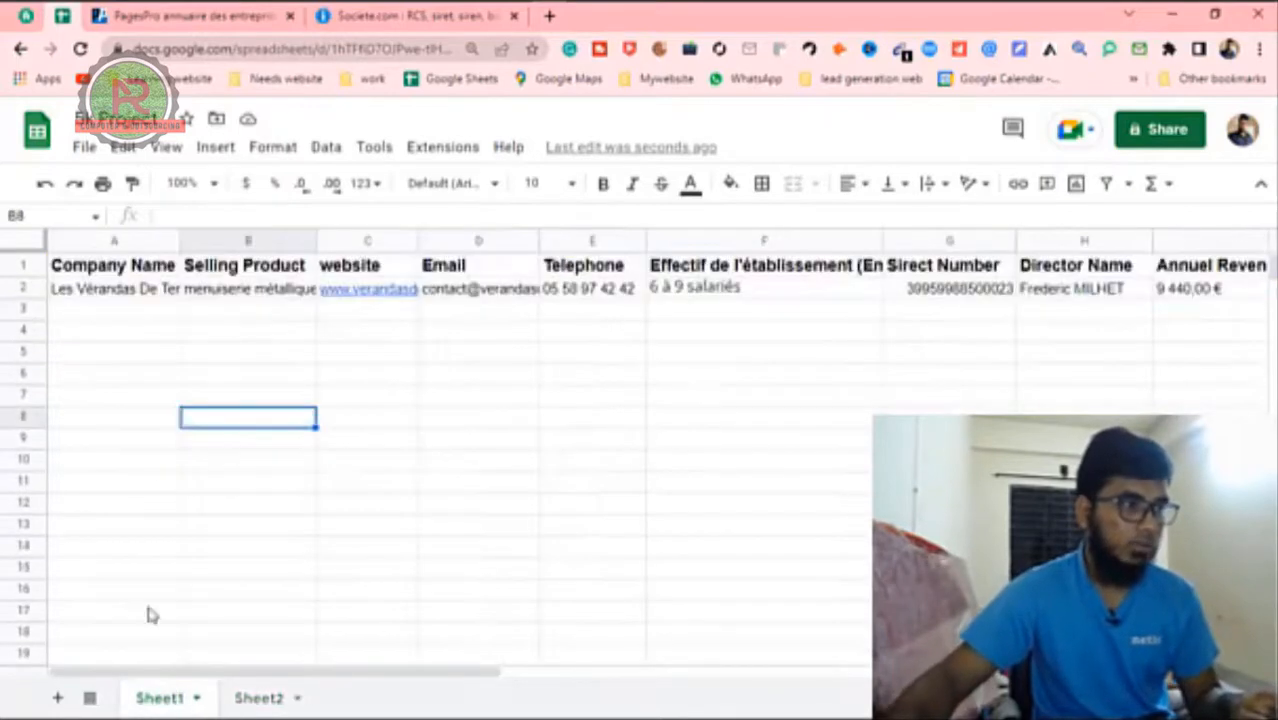
left_click(135, 272)
left_click(257, 374)
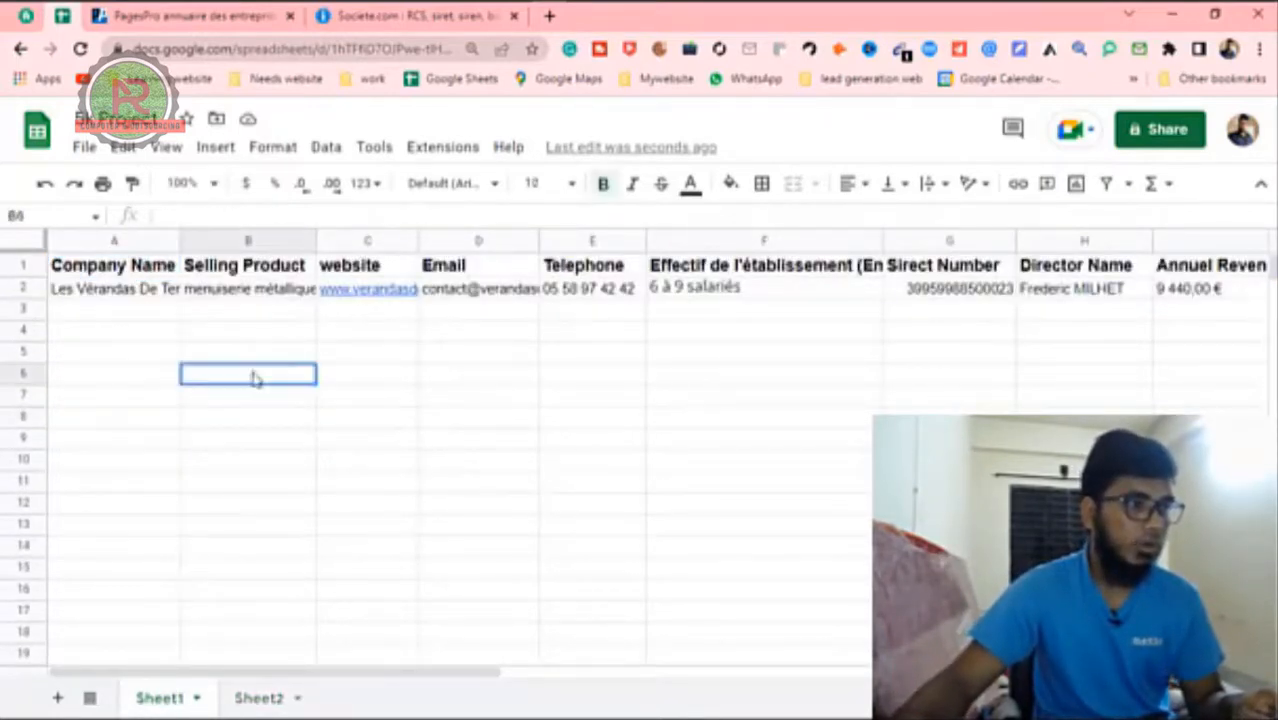
left_click(245, 274)
left_click(365, 276)
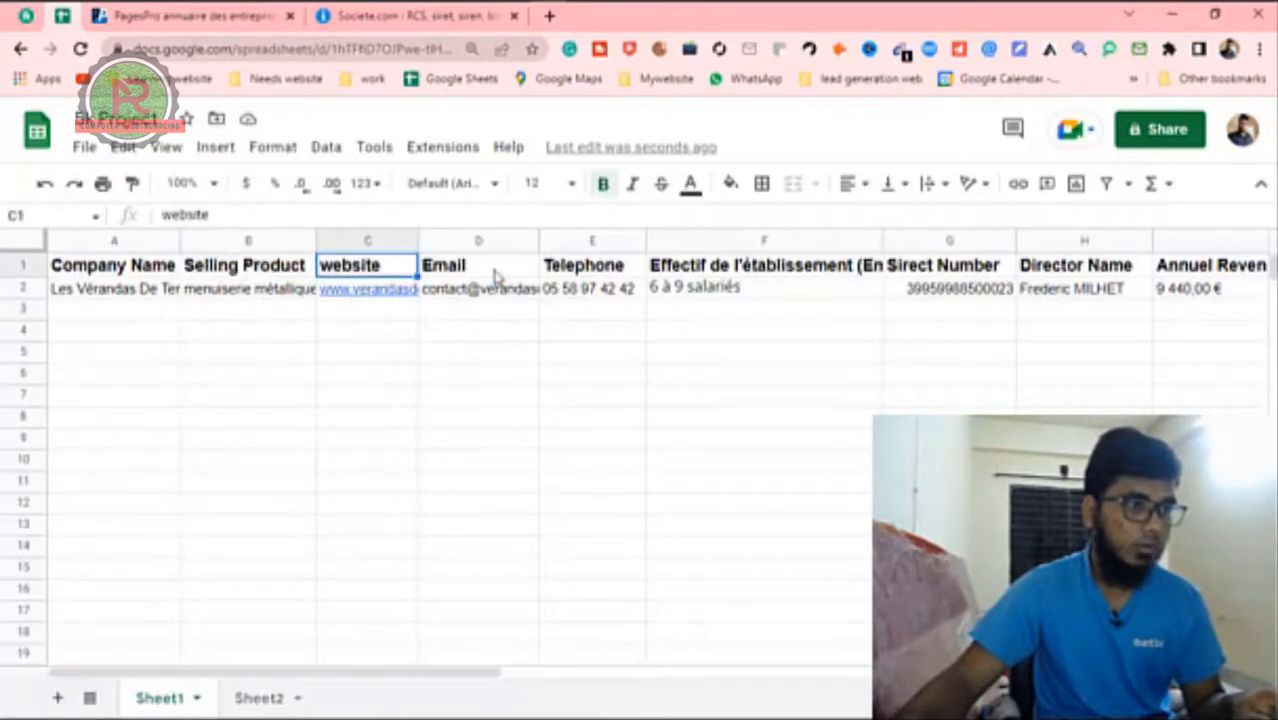
left_click(494, 276)
left_click(596, 272)
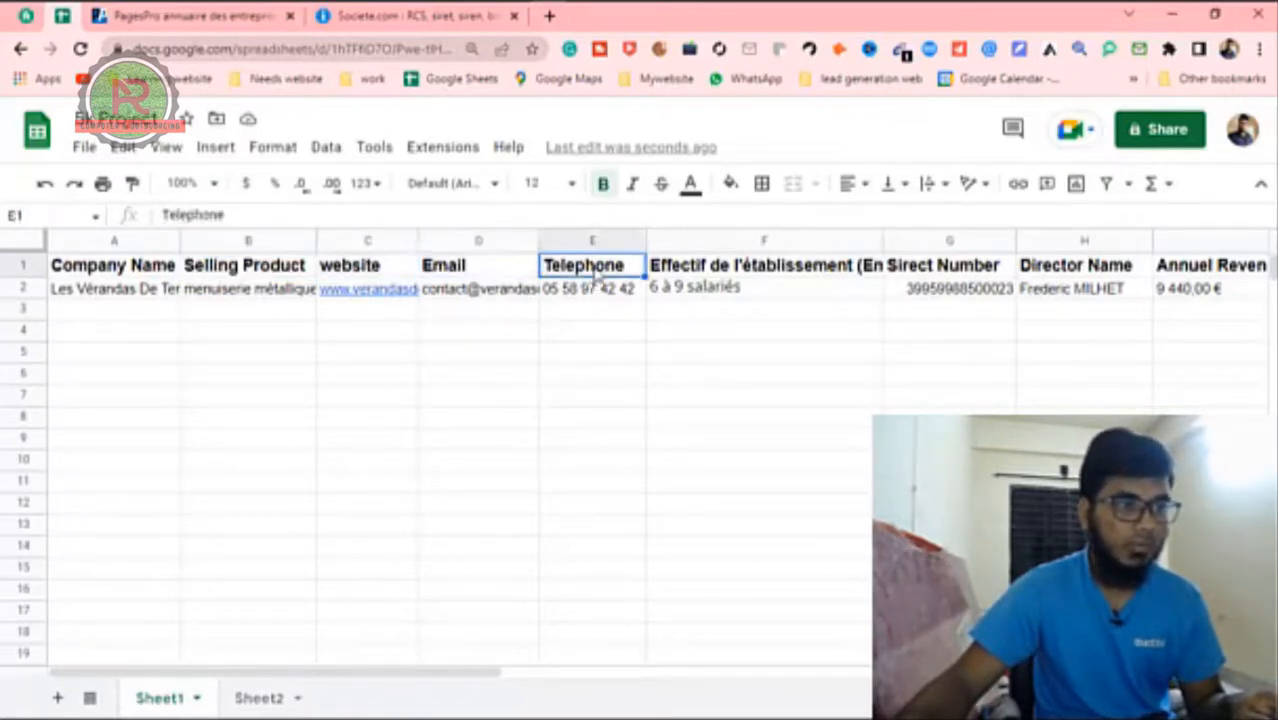
Step: Review Sheet1's remaining headers for employee size, Sirect Number, Director Name and Annuel Revenue without editing them
left_click(693, 274)
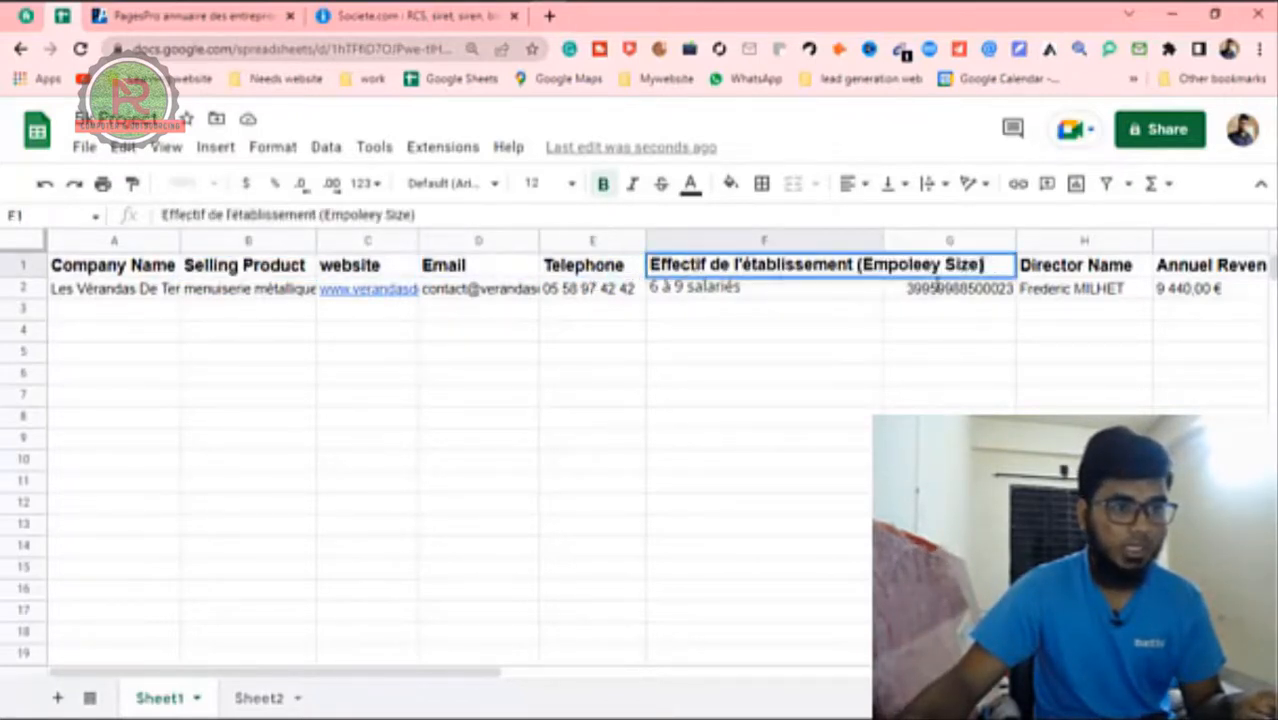
left_click(826, 357)
left_click(993, 270)
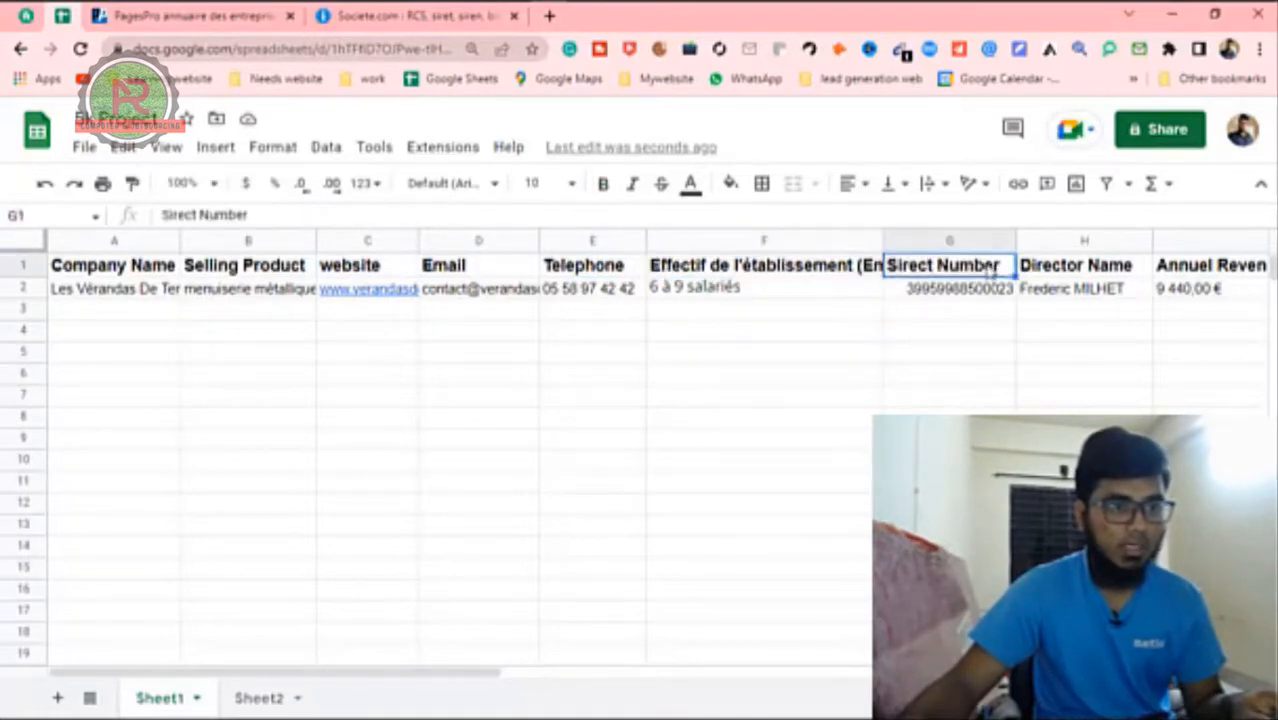
key("Return")
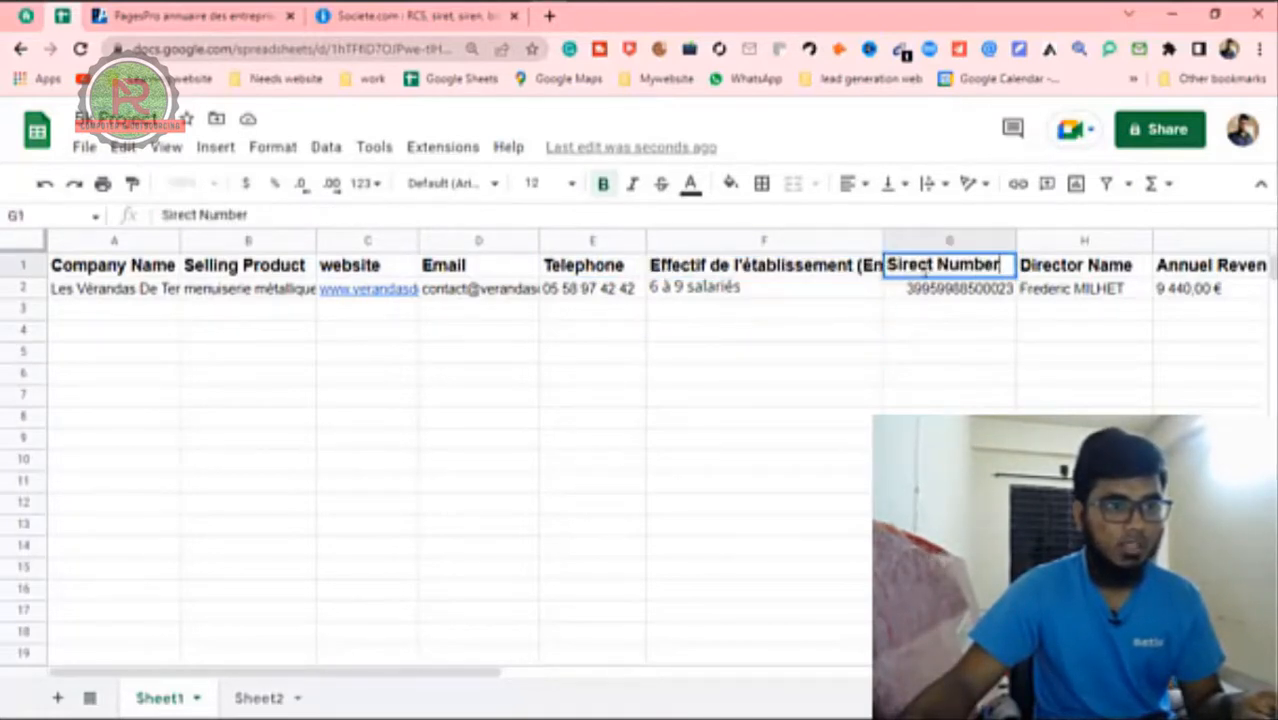
left_click(930, 325)
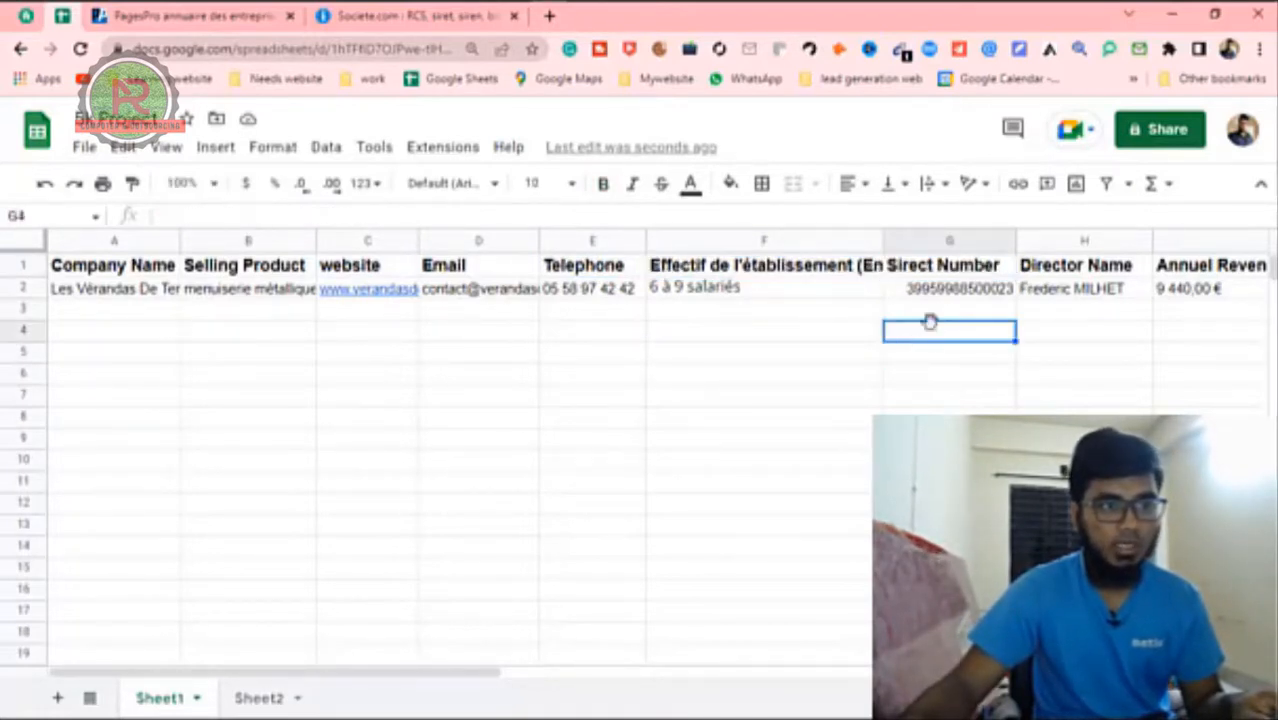
left_click(1080, 270)
double_click(1193, 262)
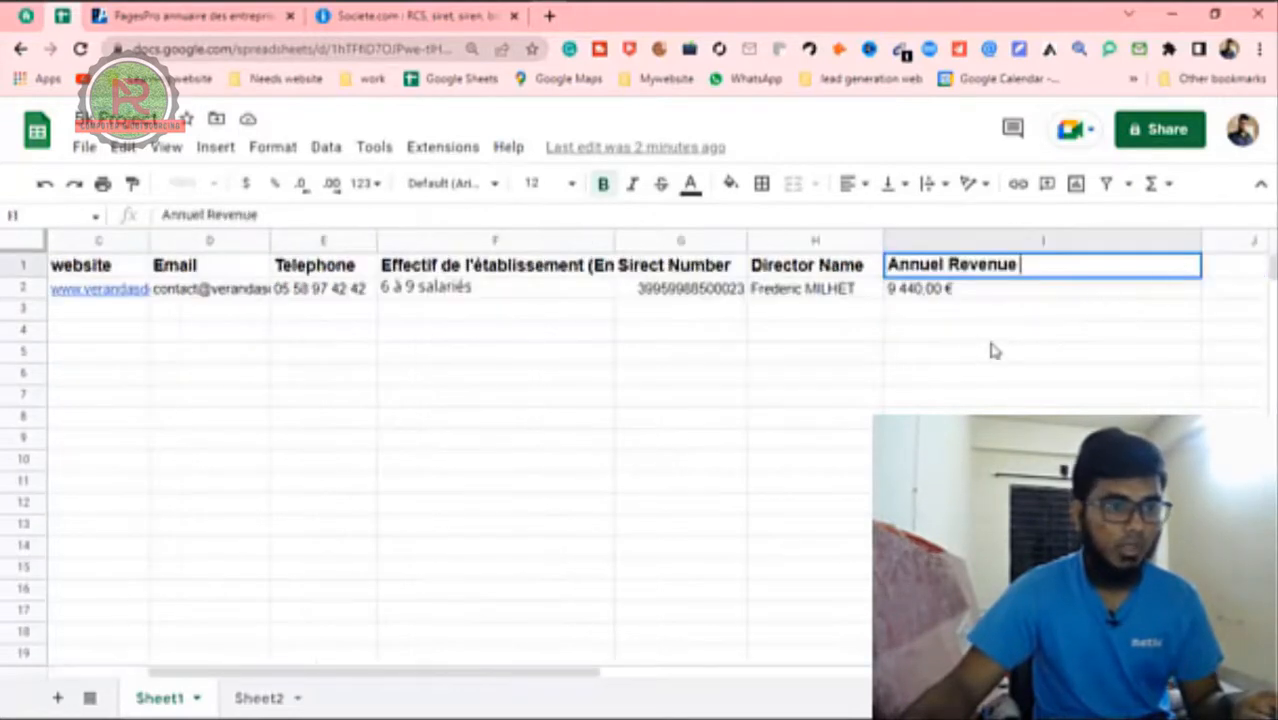
left_click(735, 395)
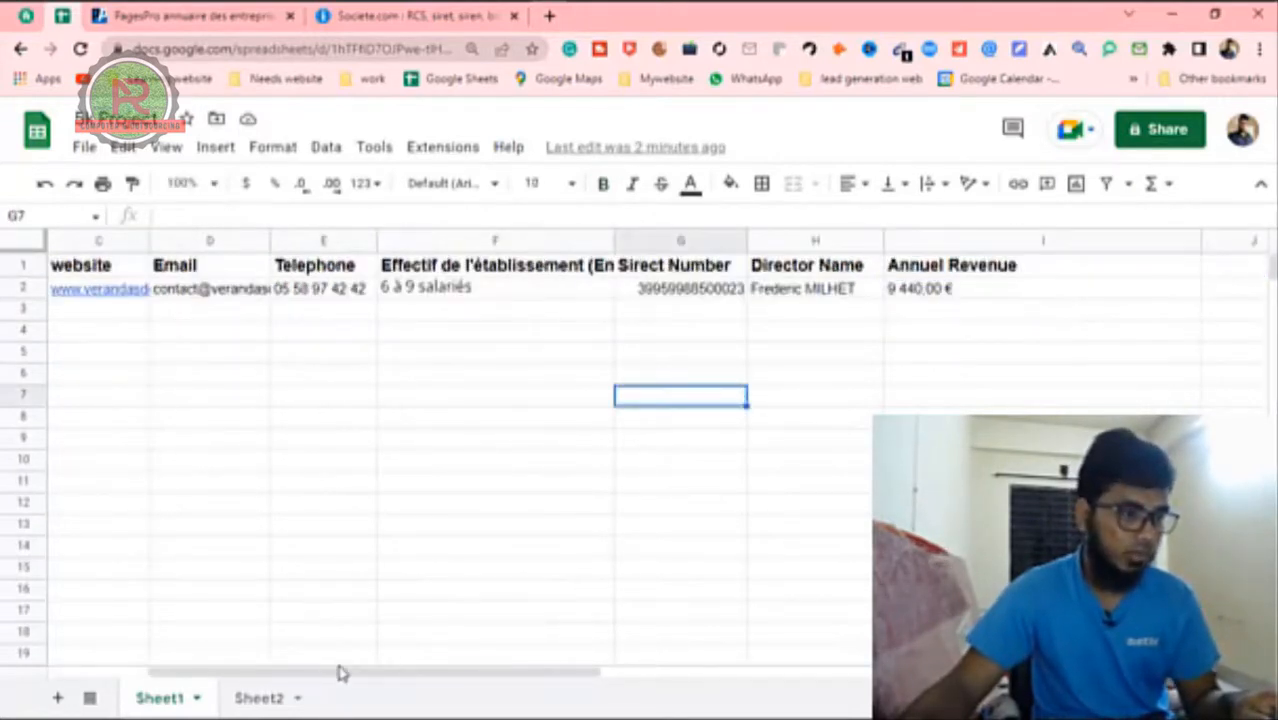
left_click_drag(340, 678, 55, 678)
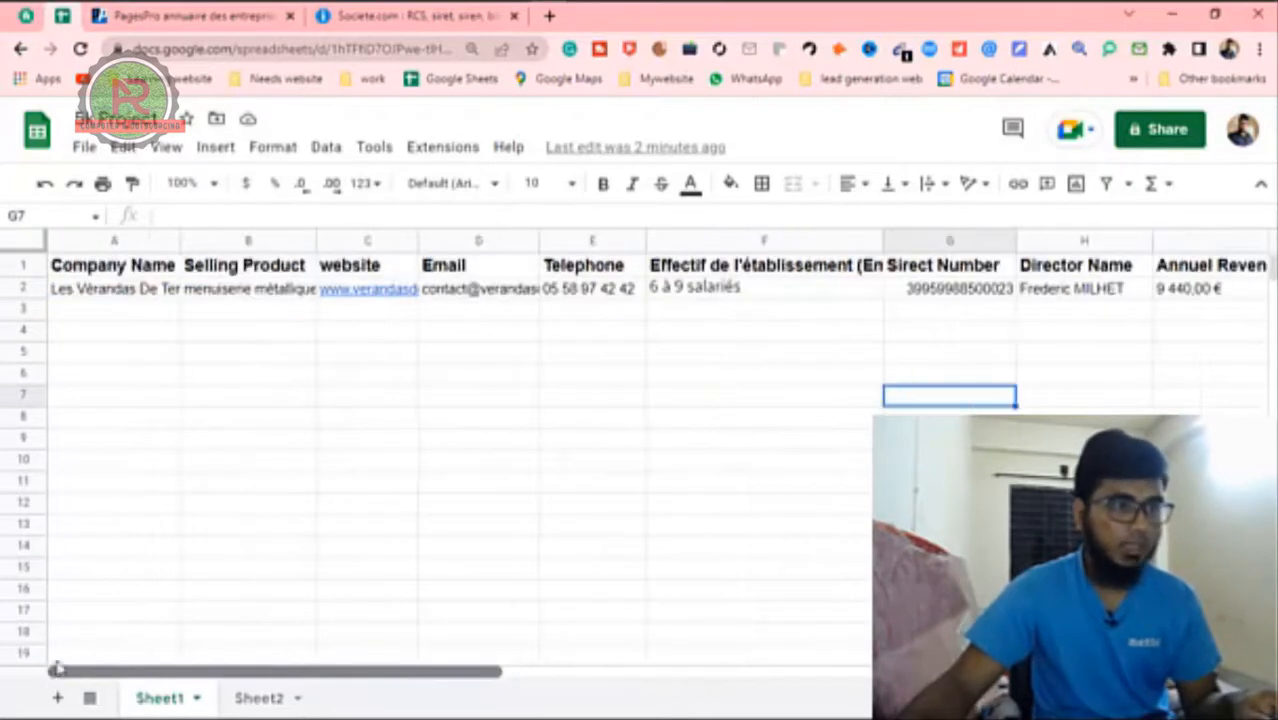
Step: Check the custom lead generation offer in the Fiverr inbox conversation and return to Sheet1 of the spreadsheet
left_click(105, 312)
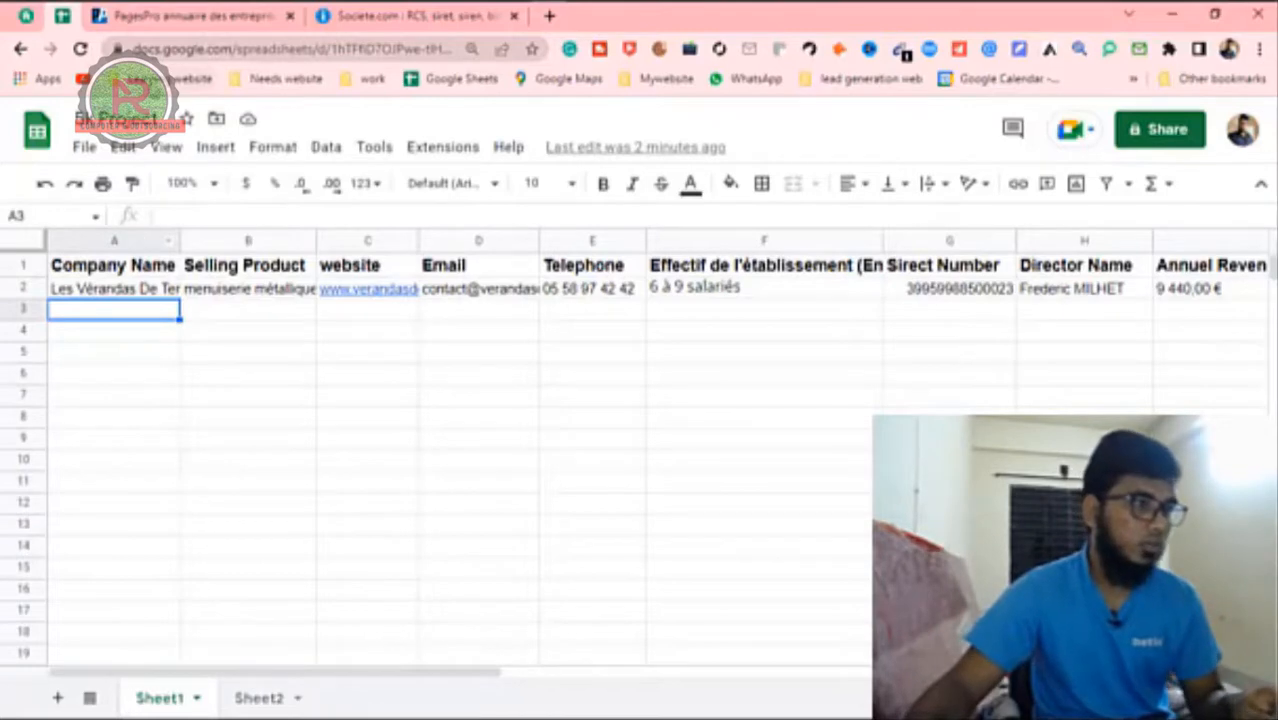
left_click(190, 16)
left_click(24, 18)
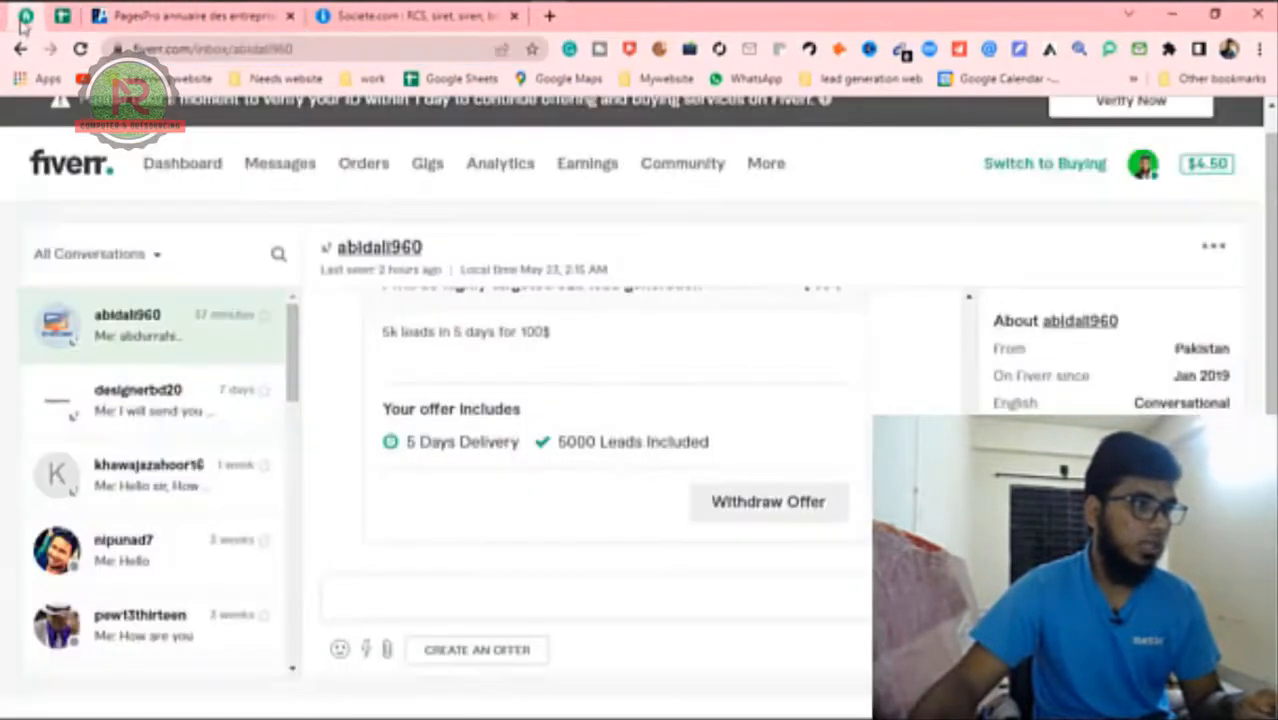
left_click(62, 18)
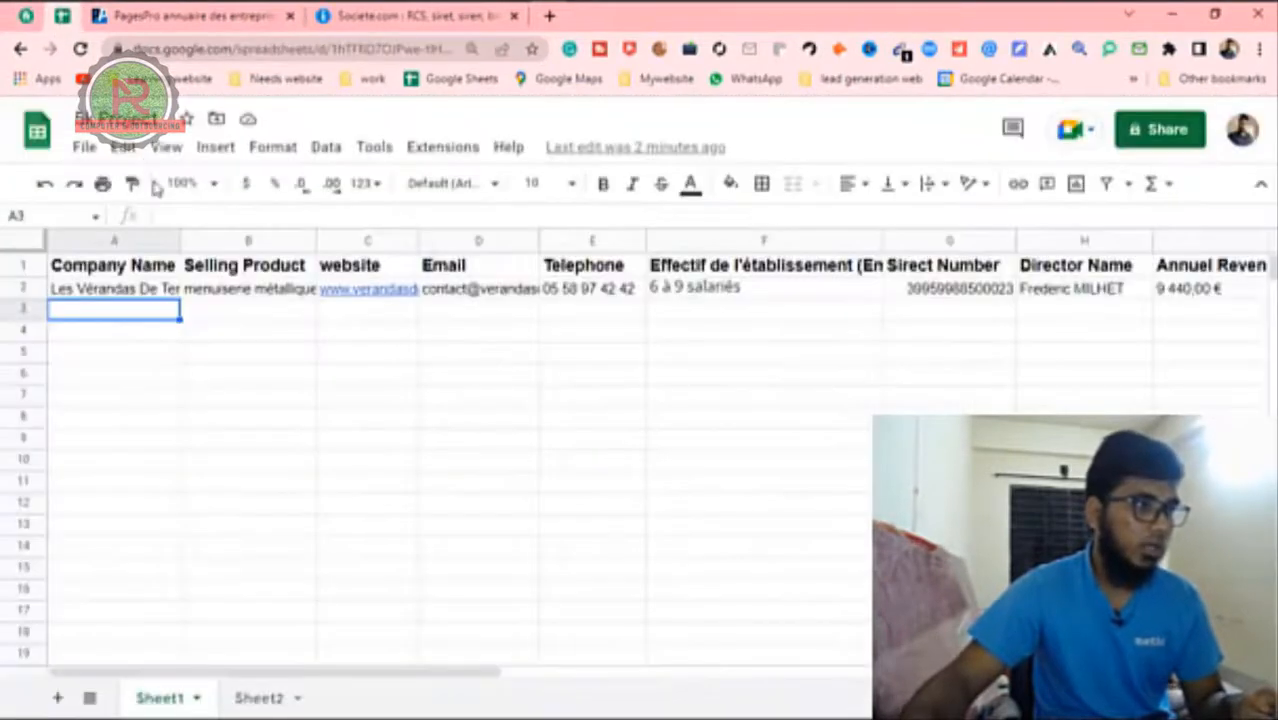
Step: Recheck the category, location and web links in Sheet2 and look at the PagesPro home page's search form
left_click(259, 699)
left_click_drag(758, 443, 751, 296)
left_click(520, 425)
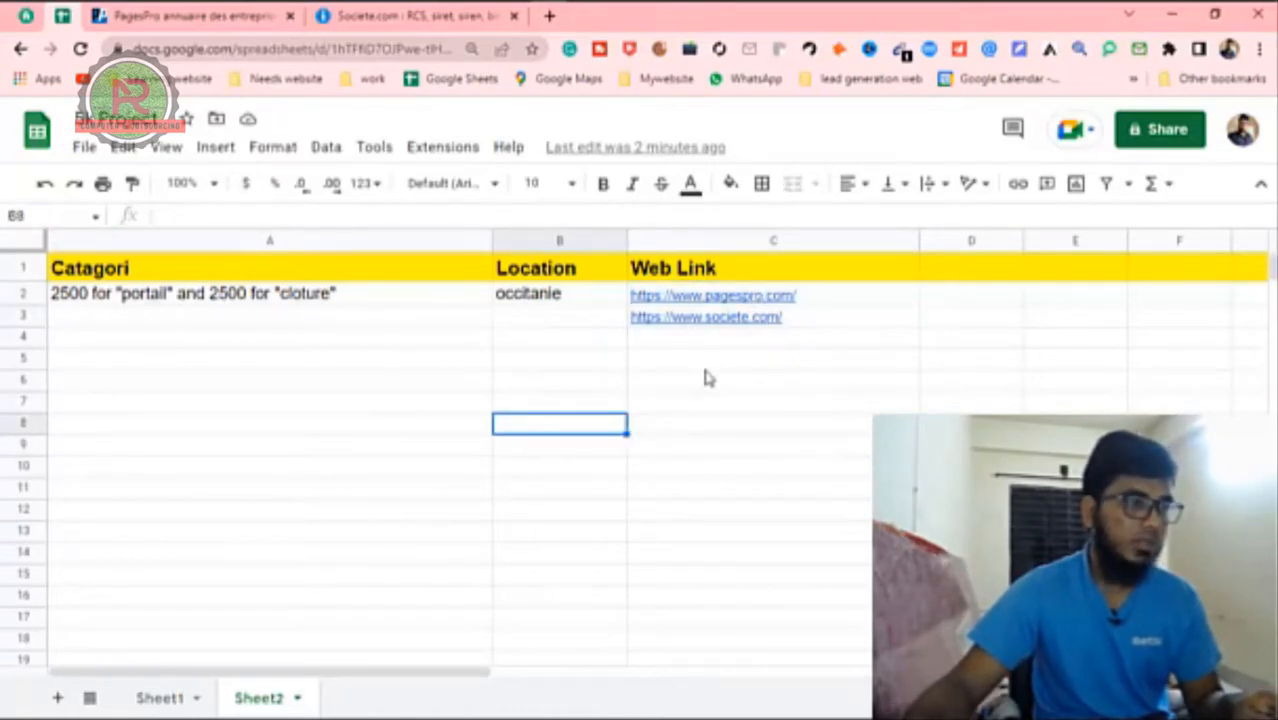
left_click(152, 20)
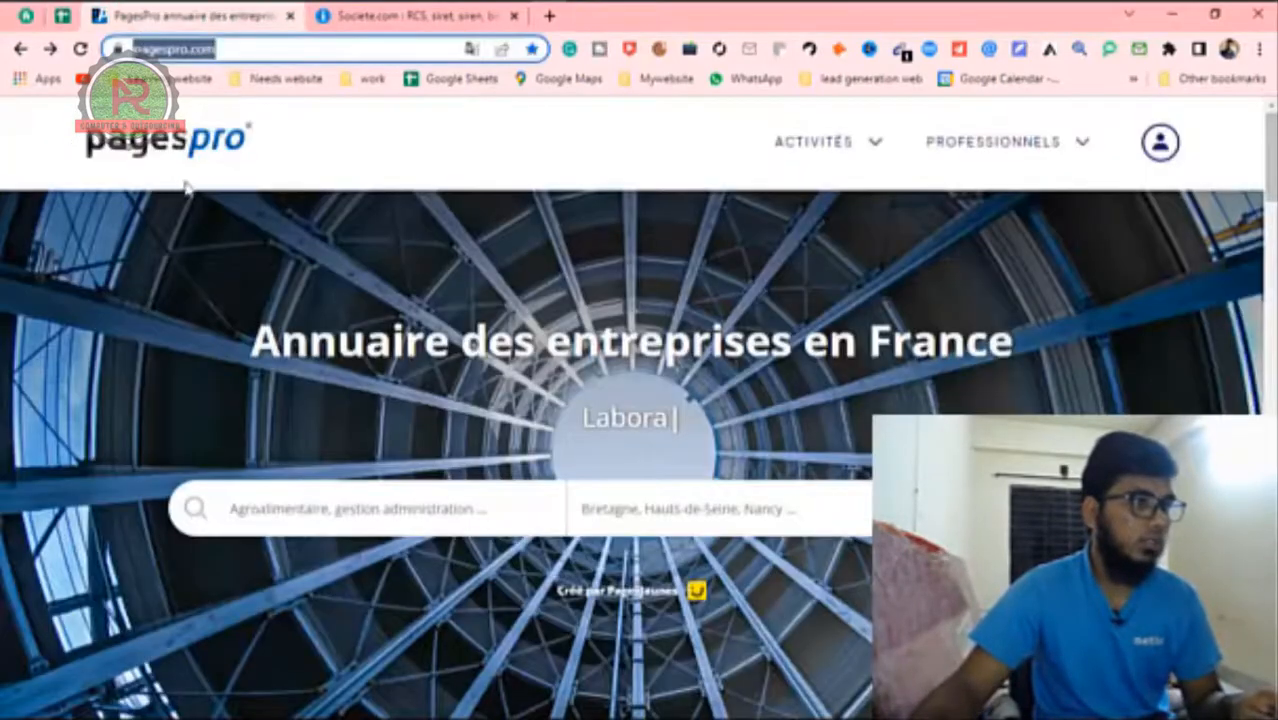
left_click(378, 509)
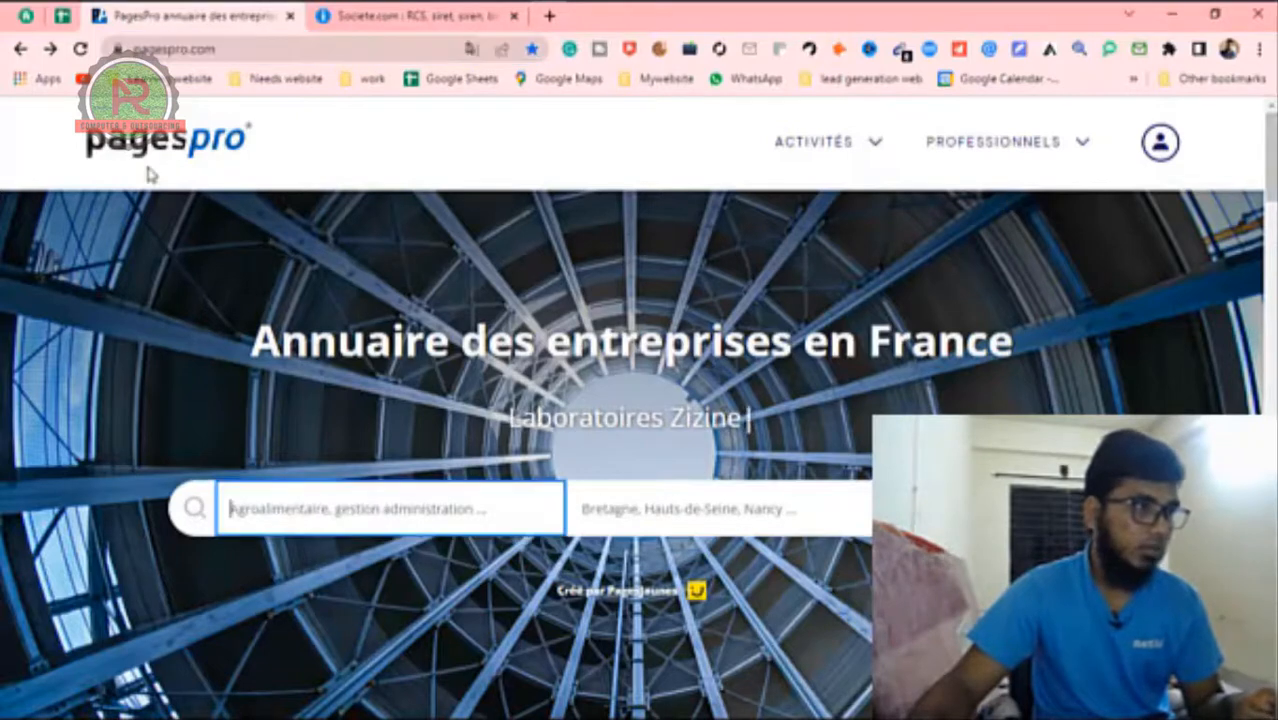
left_click(72, 16)
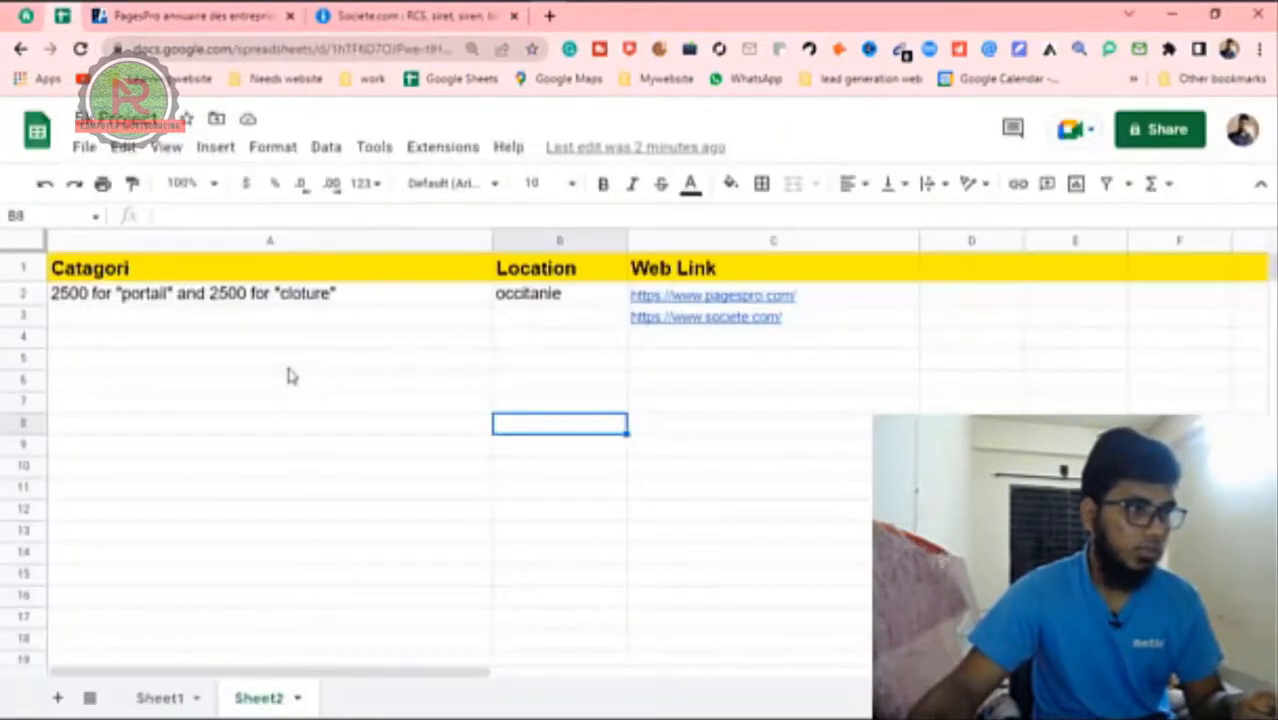
Step: Copy the keyword "portail" from Sheet2 cell A2 into the activity search field on the PagesPro site
double_click(148, 302)
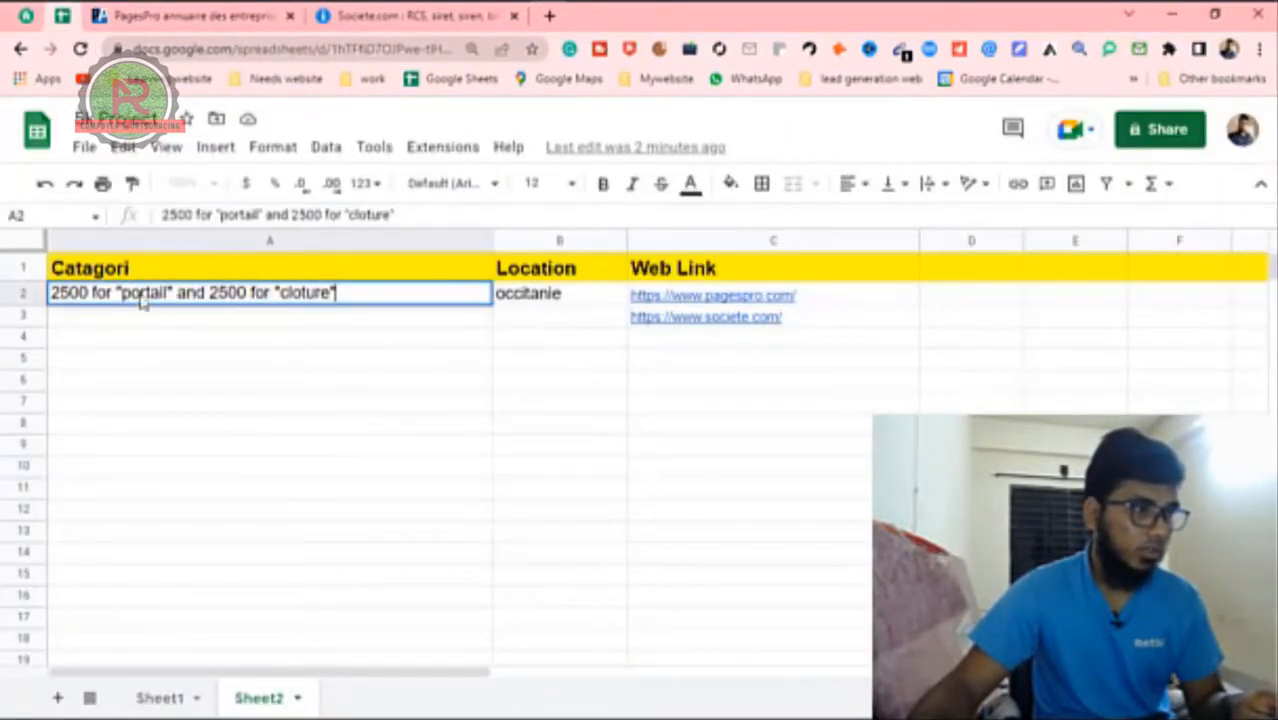
double_click(143, 295)
key("ctrl+c")
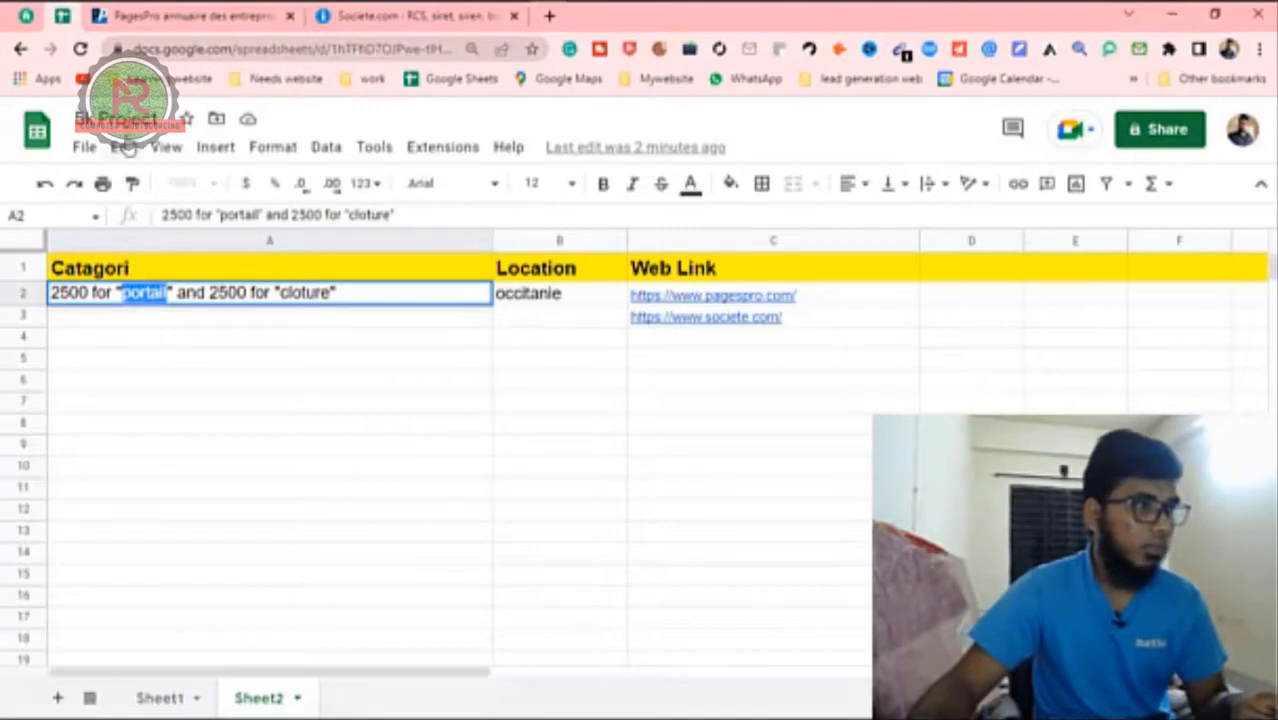
left_click(160, 15)
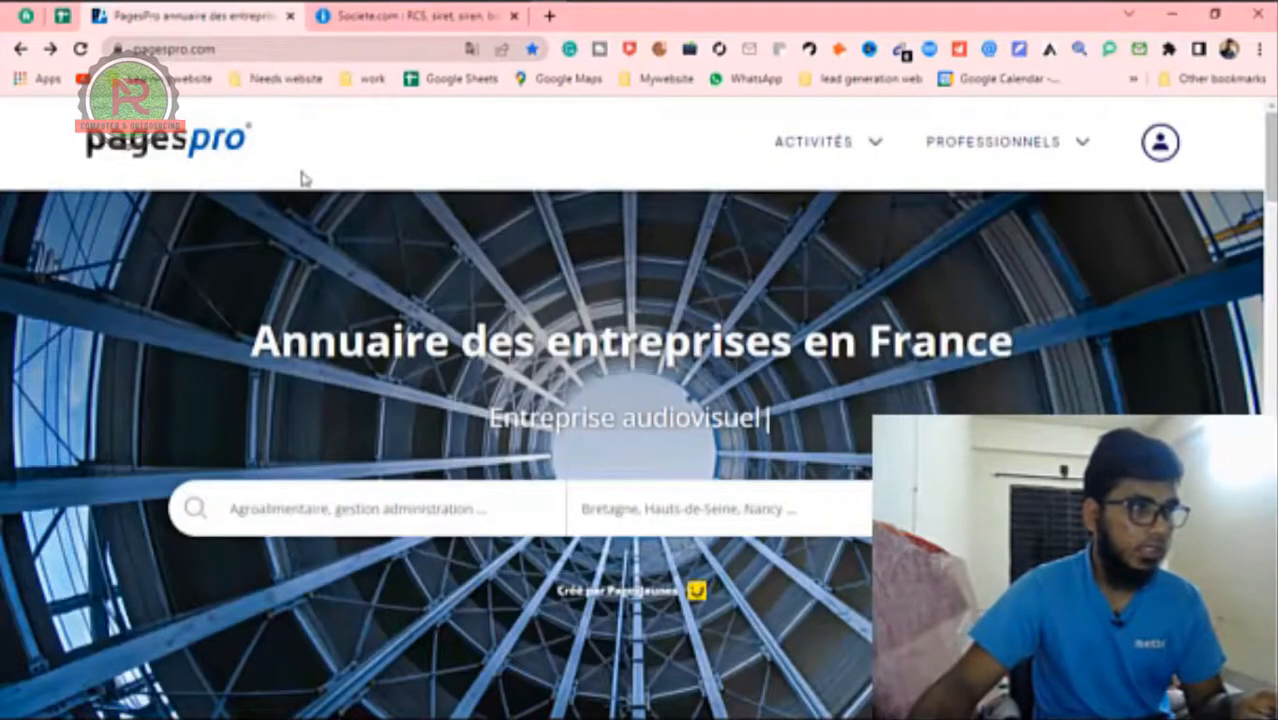
left_click(354, 500)
key("ctrl+v")
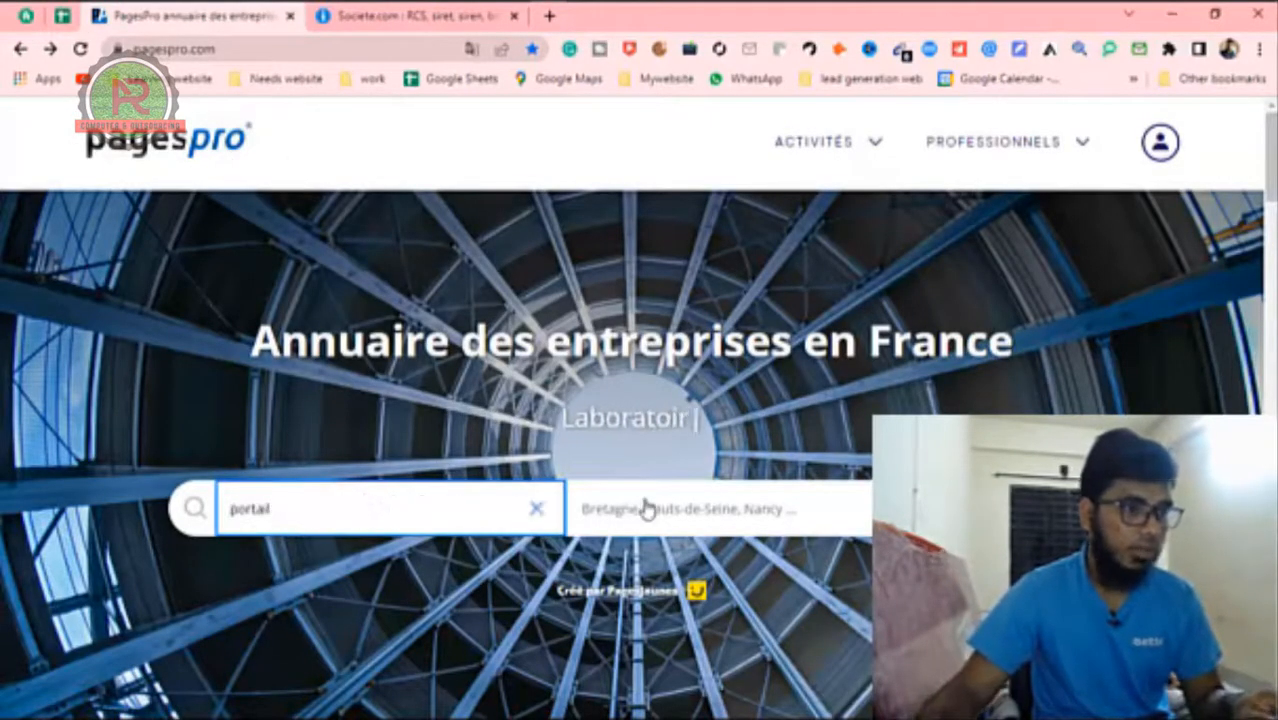
Step: Set the search location to Occitanie and run the PagesPro search for portail companies
key("Return")
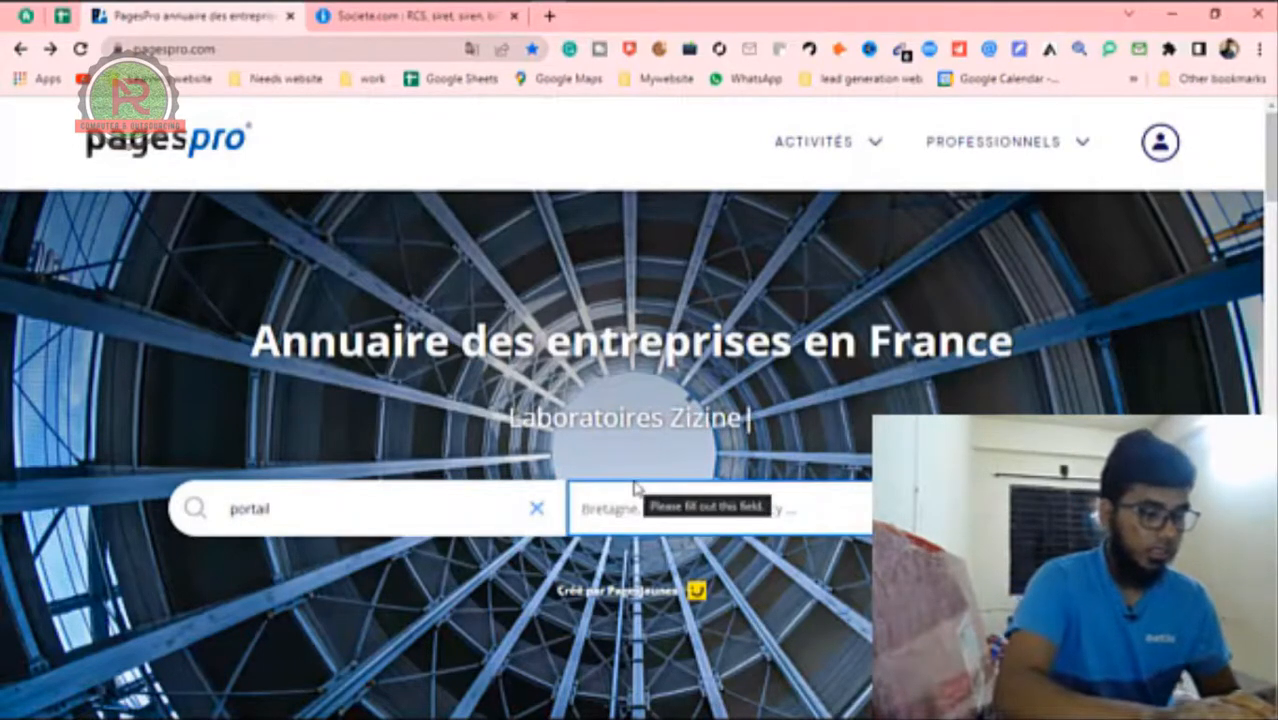
type("r")
type("cc")
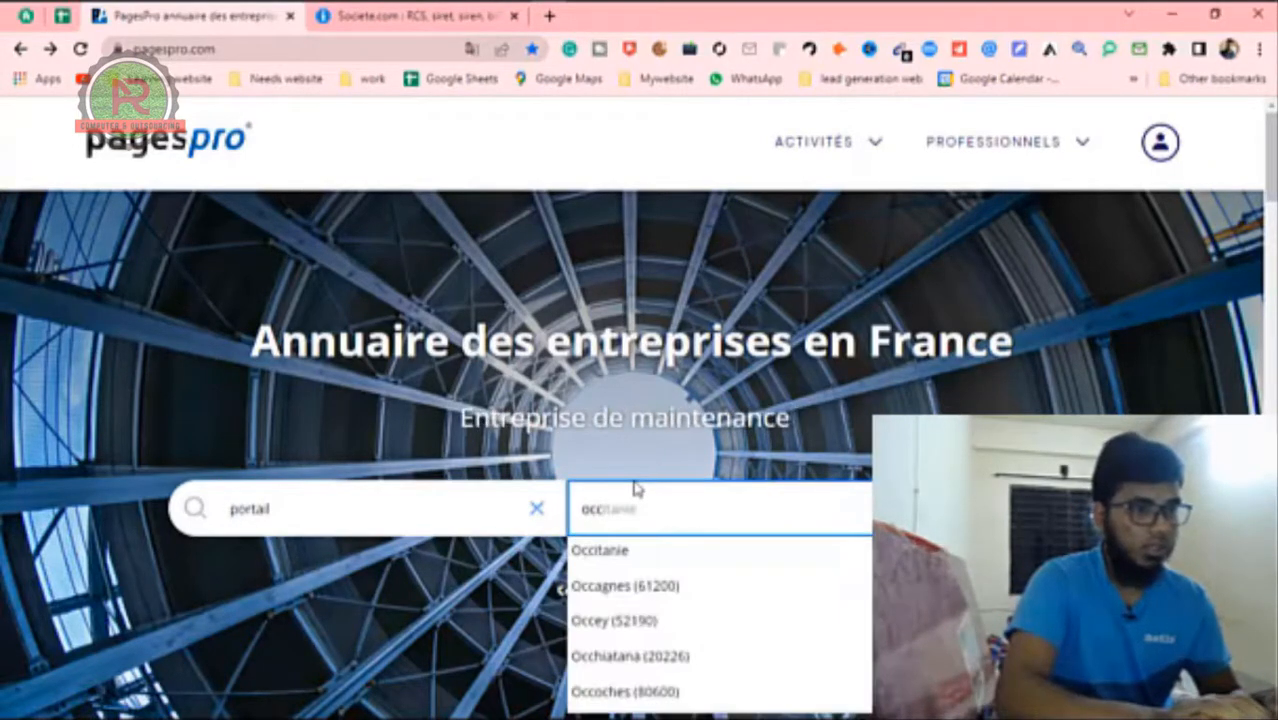
left_click(605, 552)
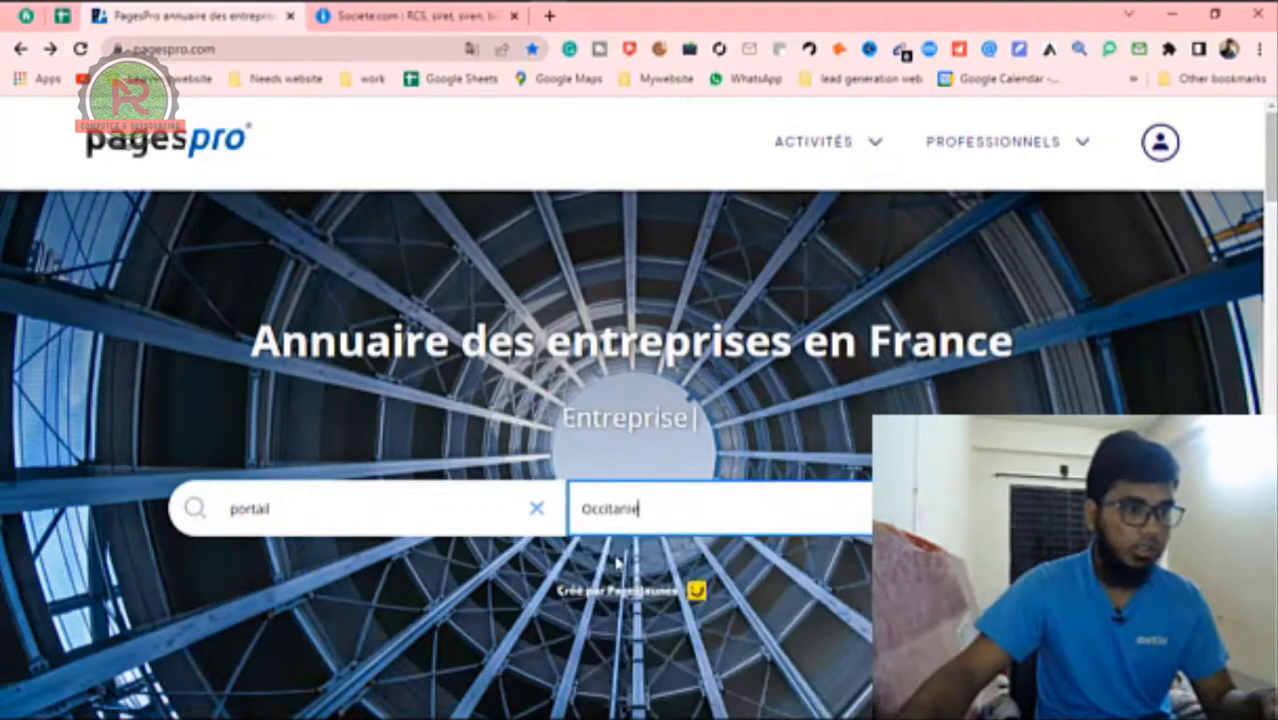
left_click(1040, 508)
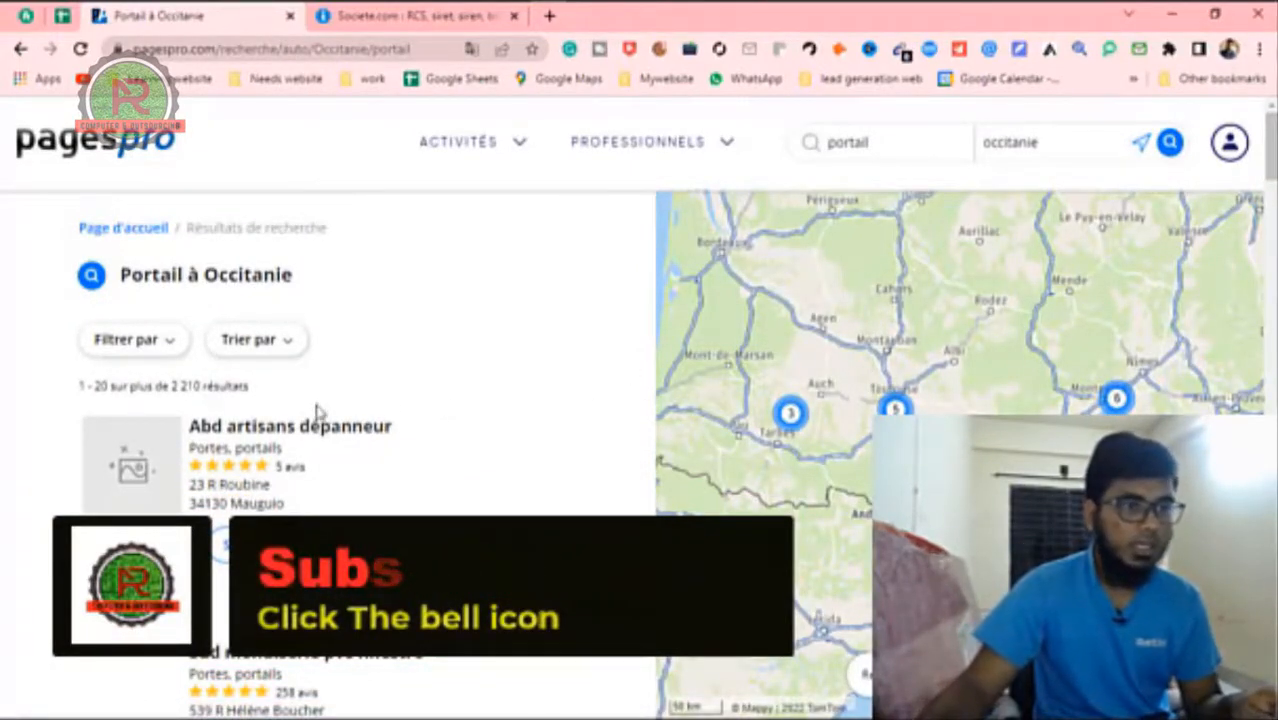
Step: Examine the result count, the map over a wider area and the company listings for portail in Occitanie
double_click(185, 386)
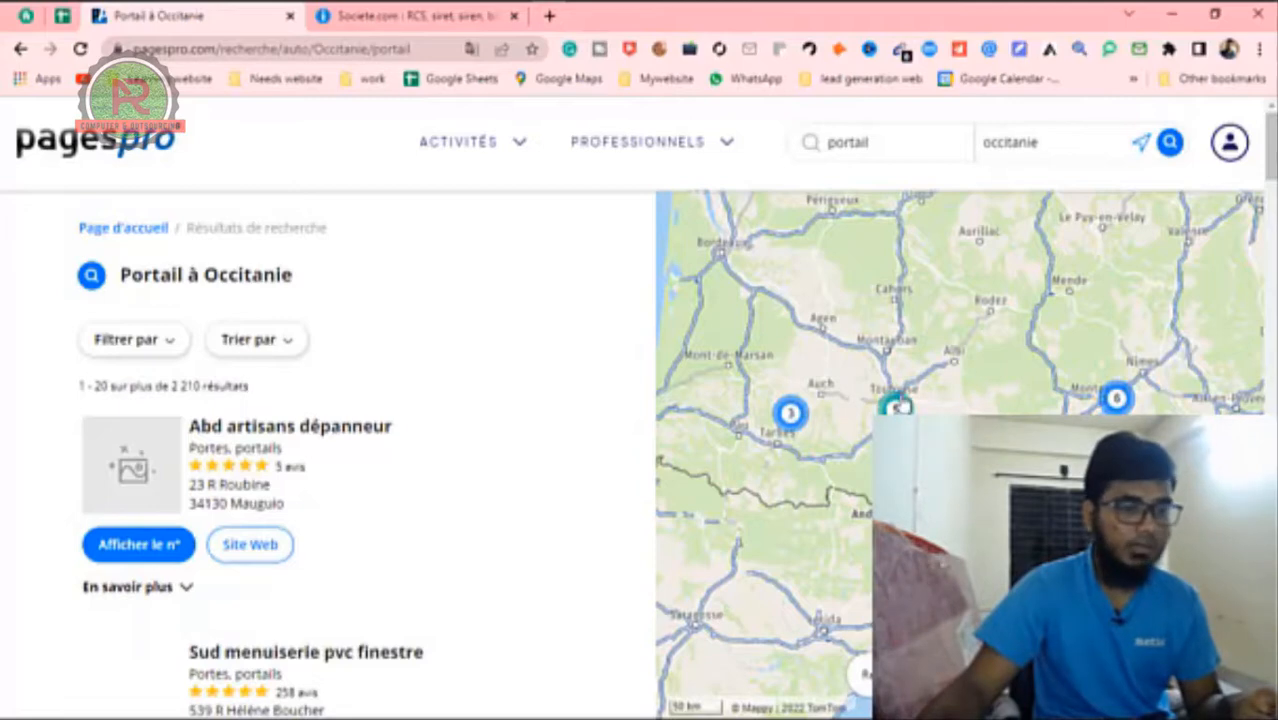
scroll(897, 407, "down", 3)
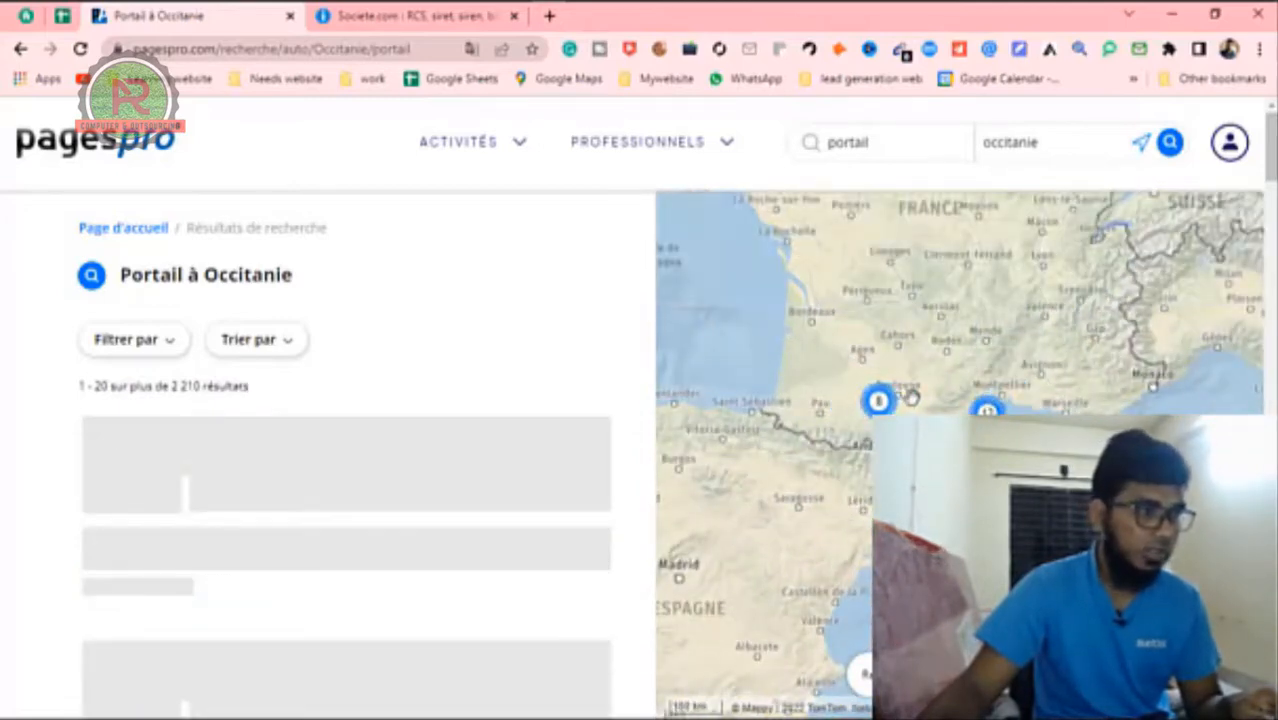
scroll(911, 398, "down", 2)
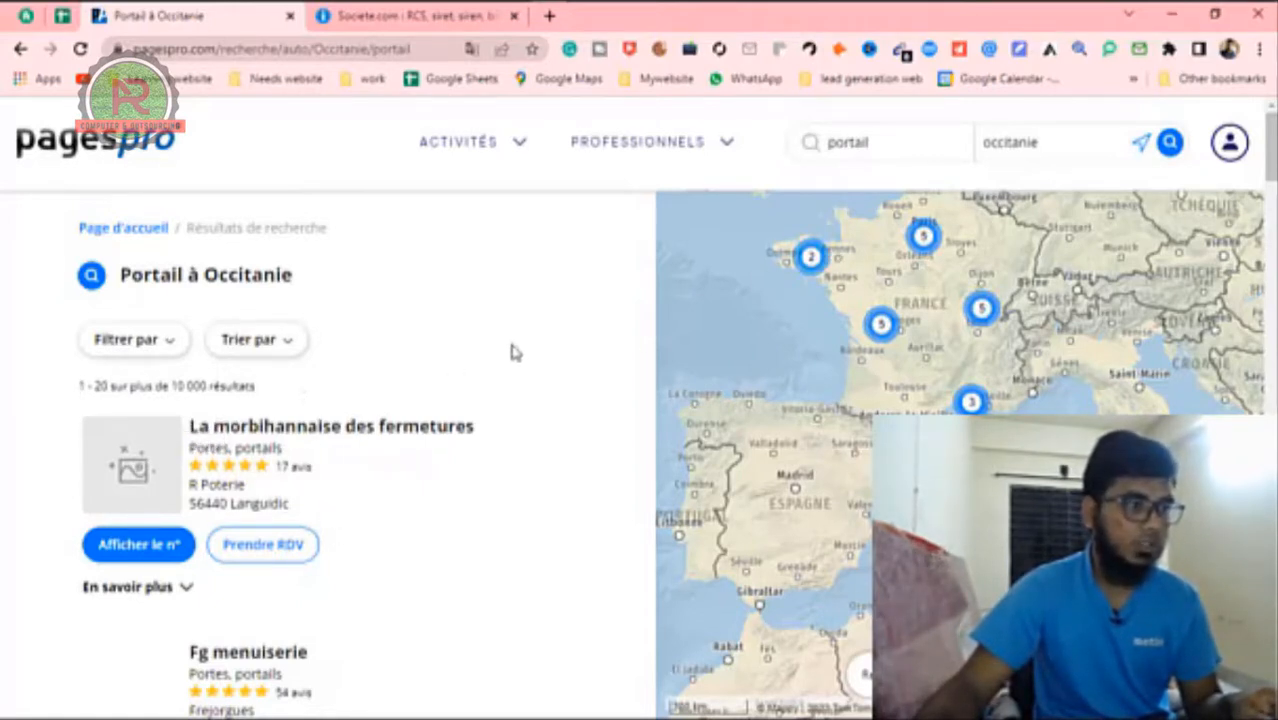
scroll(510, 352, "down", 2)
scroll(322, 390, "down", 1)
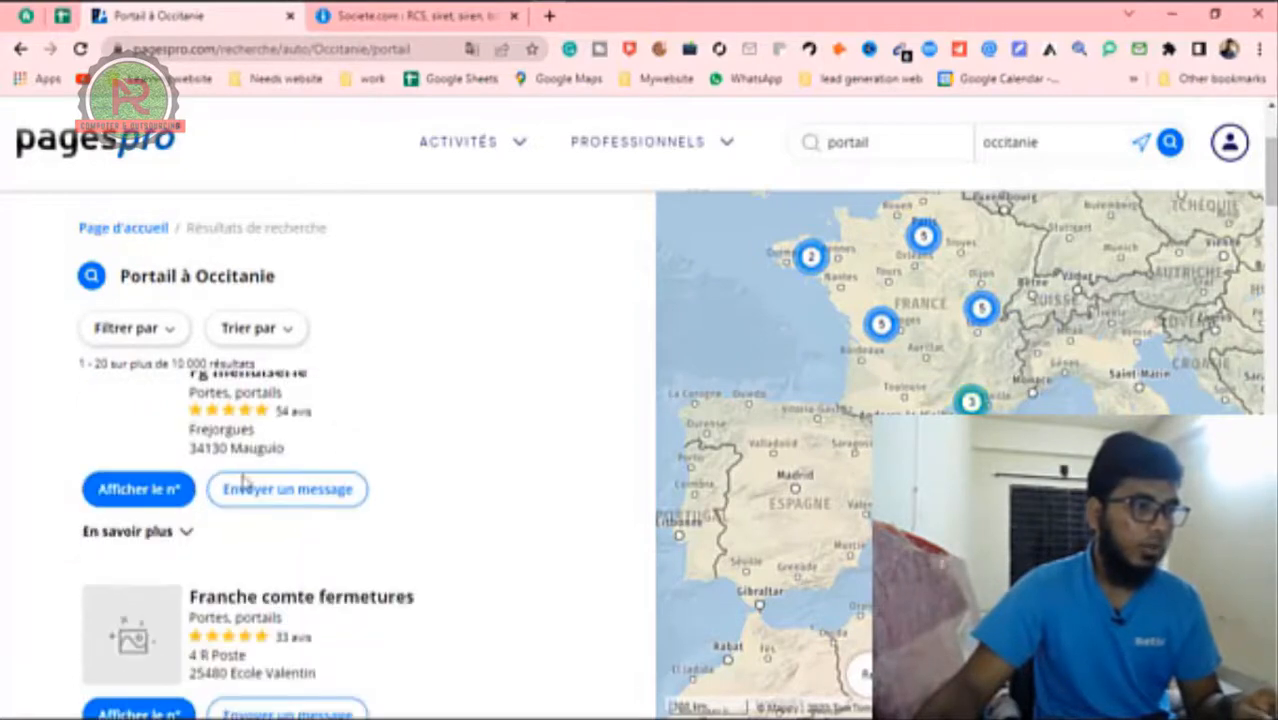
scroll(350, 396, "up", 1)
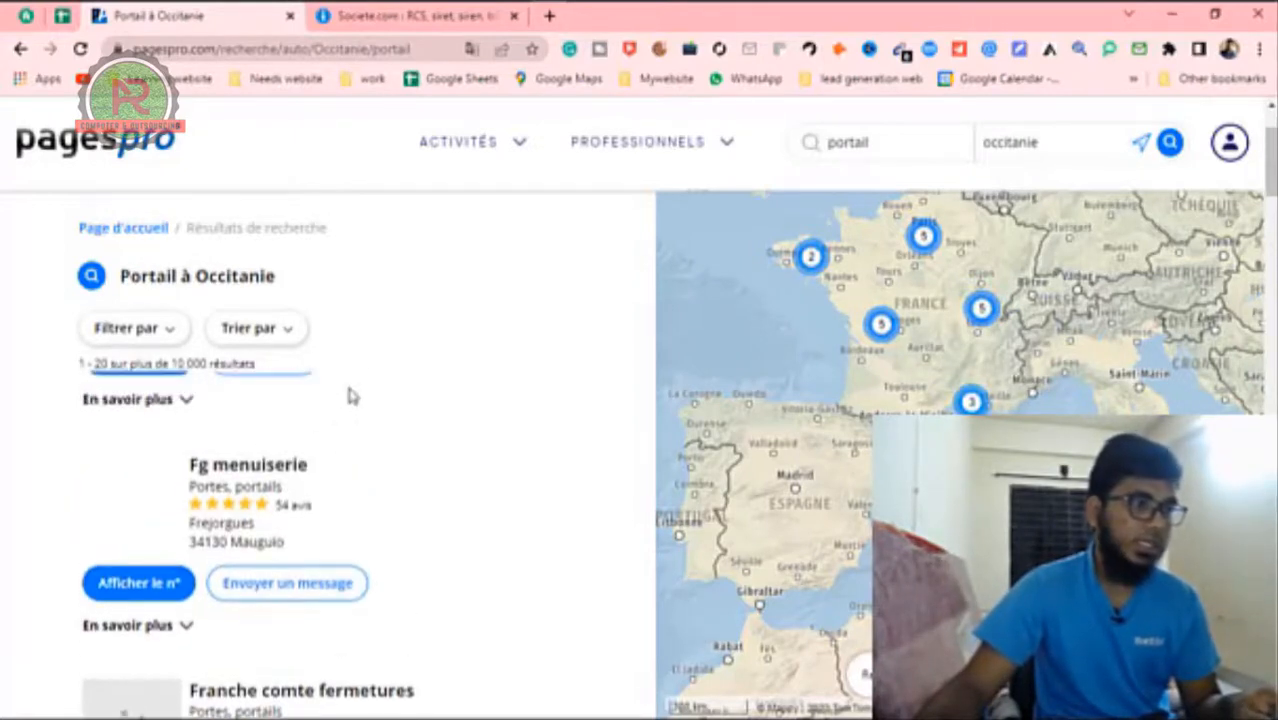
scroll(250, 500, "down", 2)
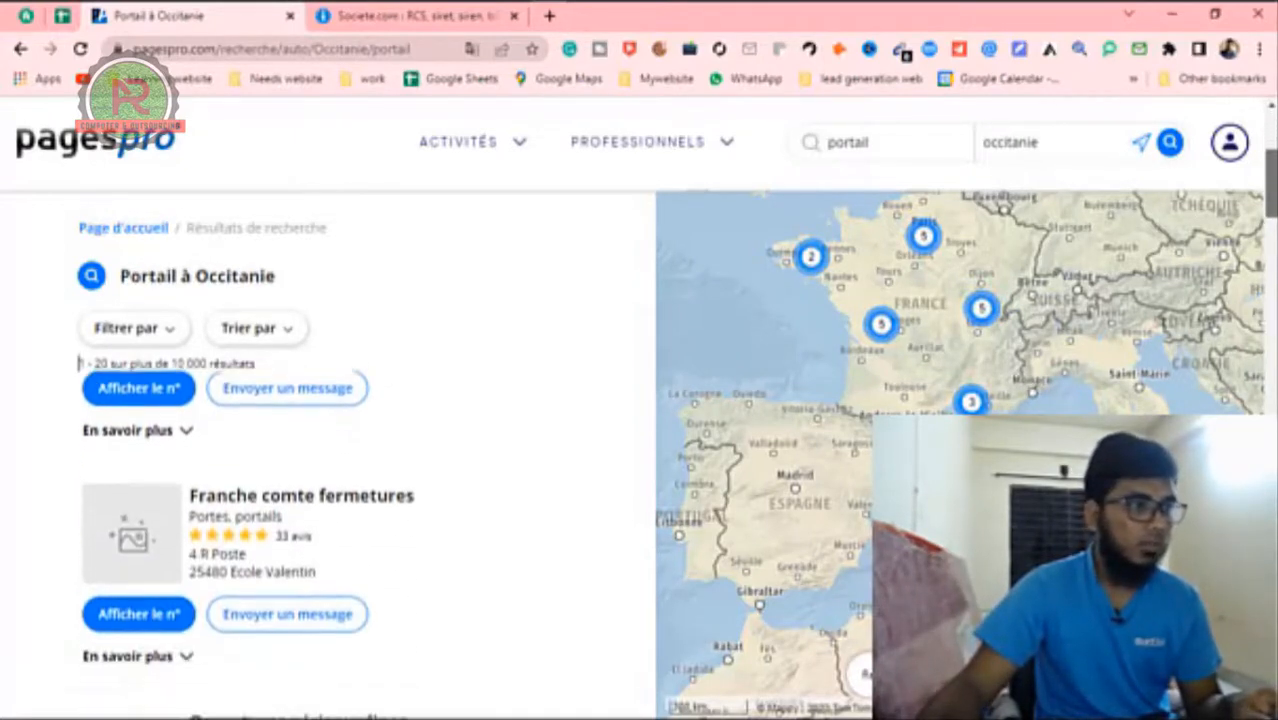
scroll(250, 500, "up", 2)
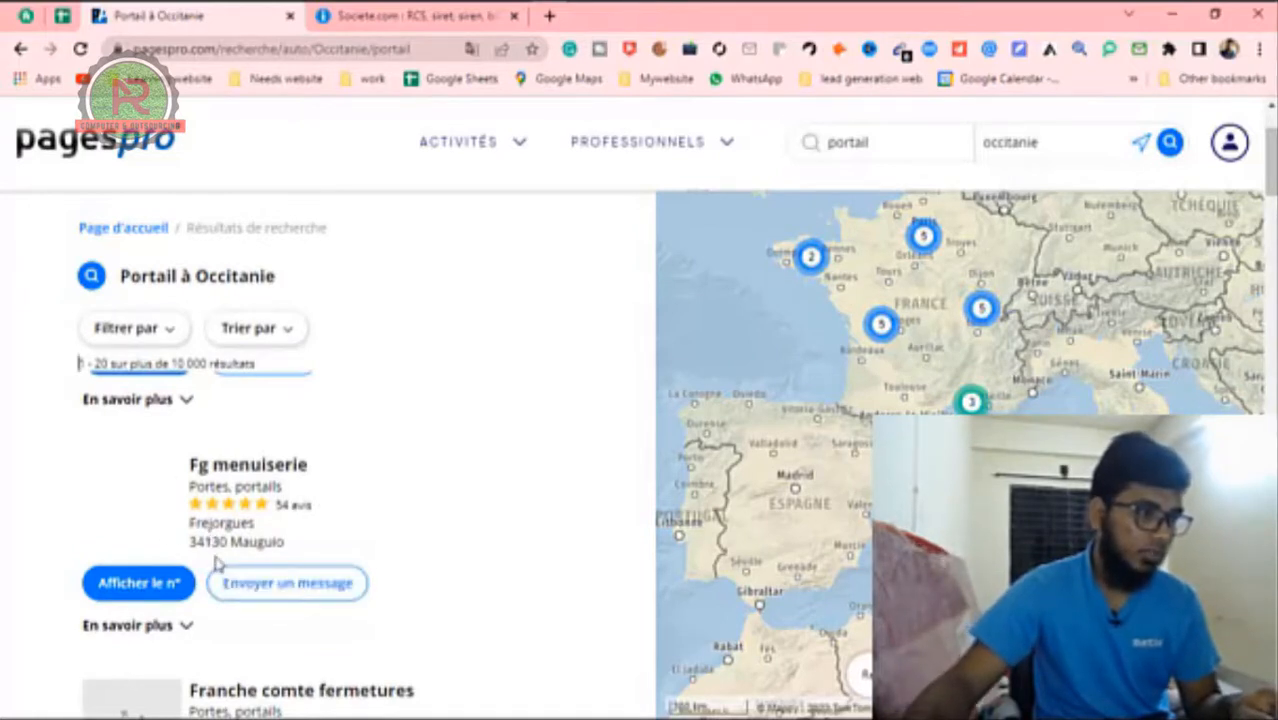
Step: Expand the Fg menuiserie listing's details and copy its Prestations entries from ACOTHERM to "Conseil et installateur garde corps"
scroll(205, 560, "down", 1)
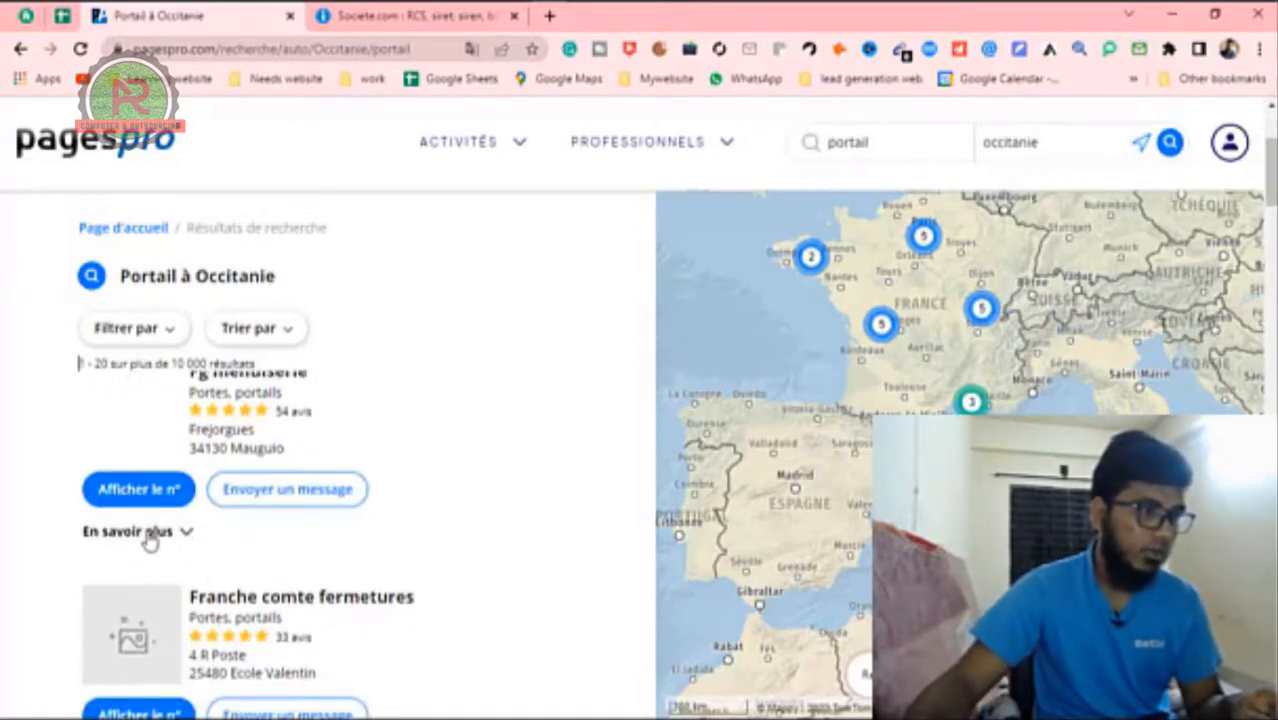
left_click(187, 533)
scroll(425, 492, "down", 2)
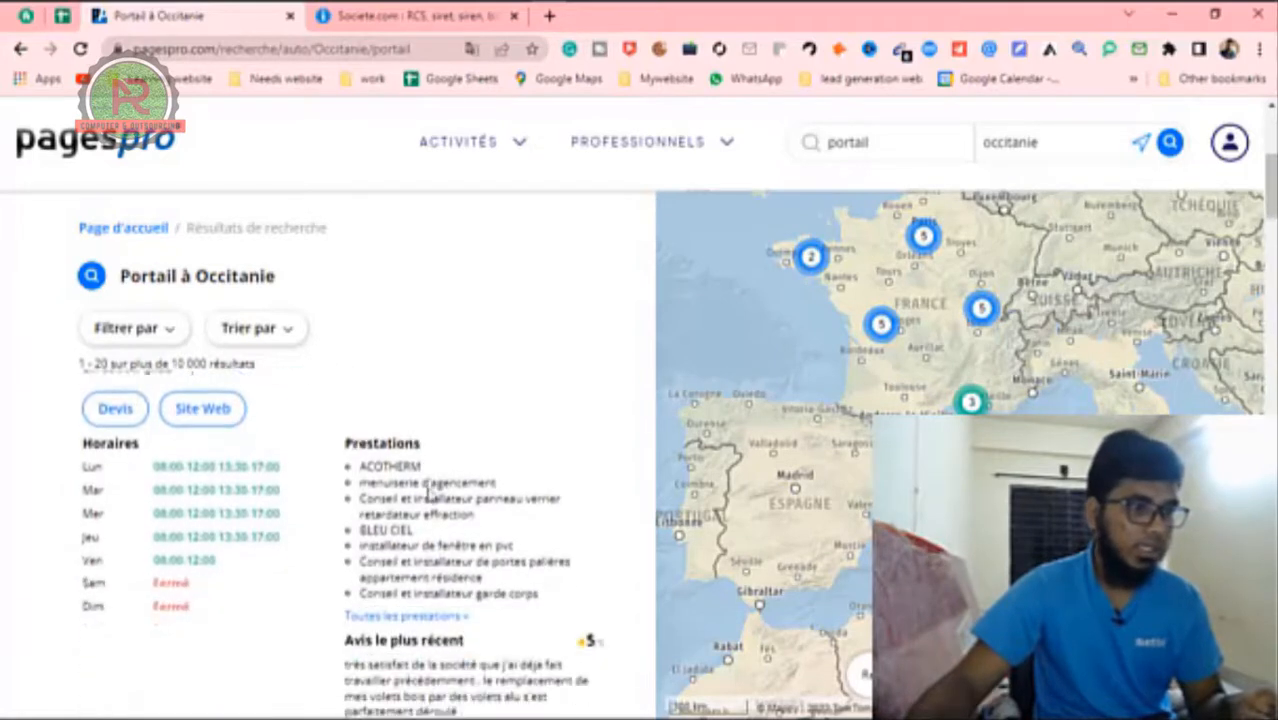
left_click_drag(358, 450, 548, 576)
key("ctrl+c")
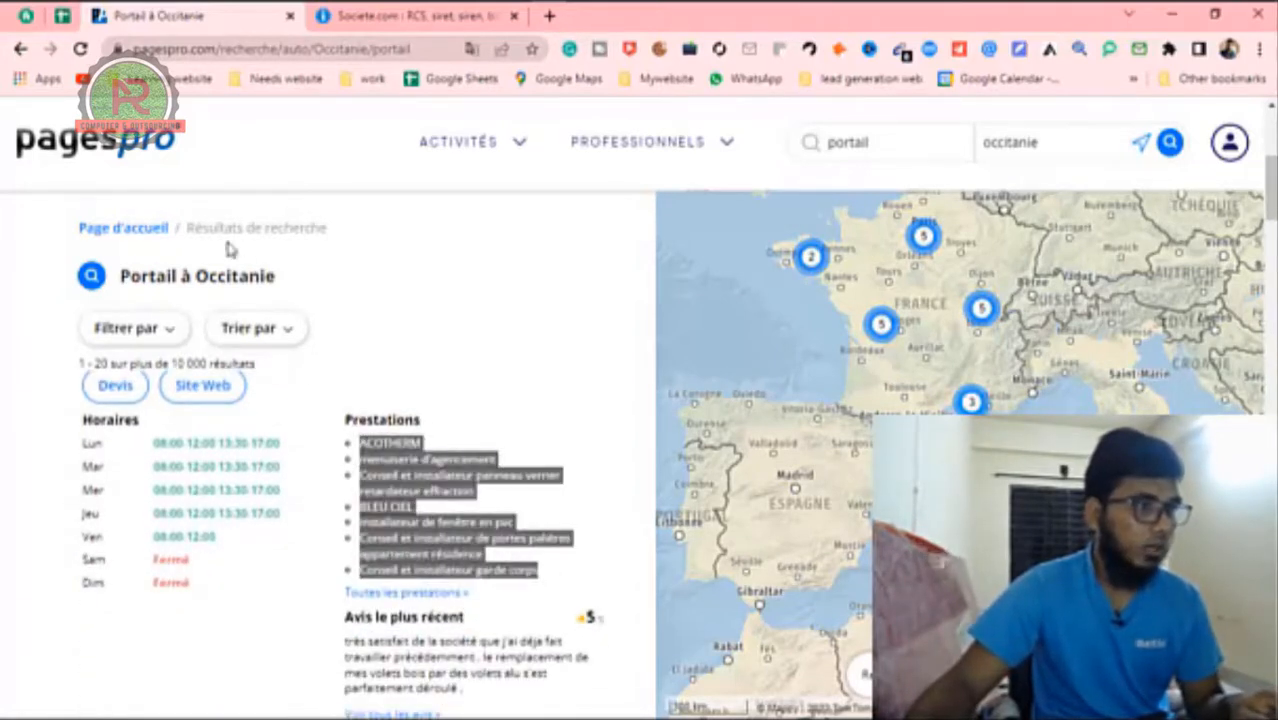
Step: Paste the copied services list into the Selling Product cell B3 of the spreadsheet's Sheet1
left_click(62, 15)
left_click(262, 359)
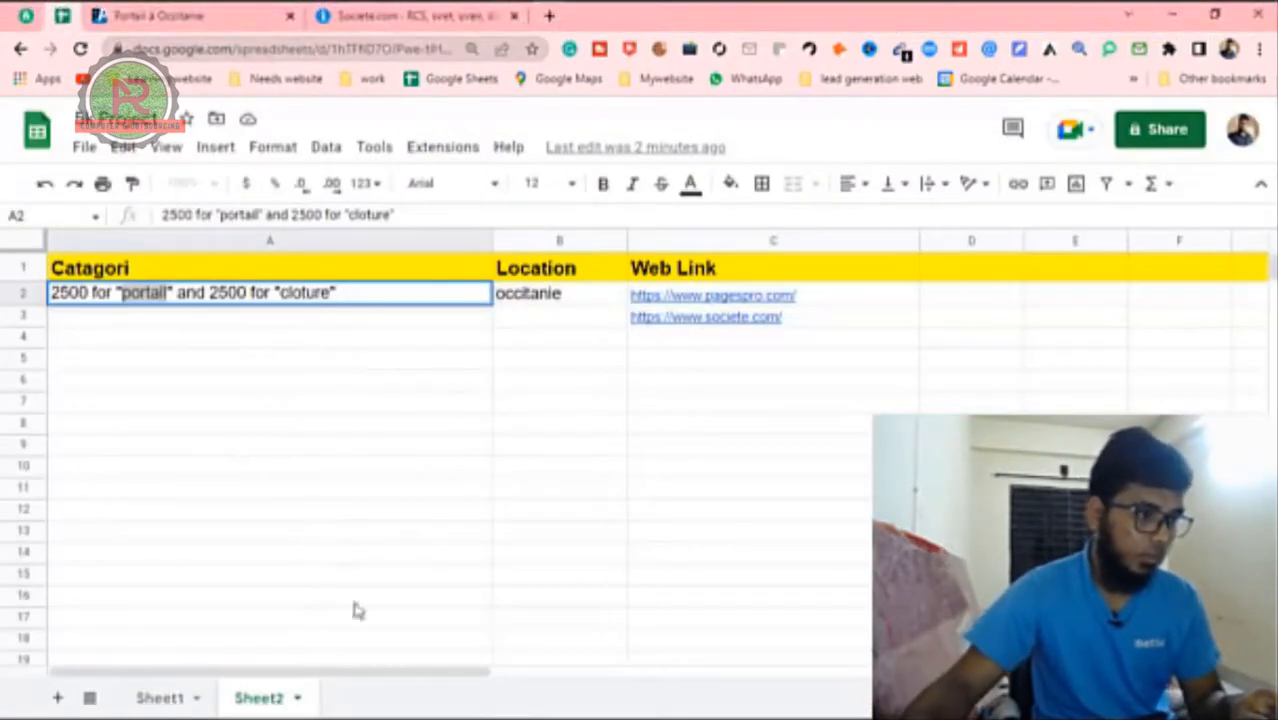
left_click(162, 698)
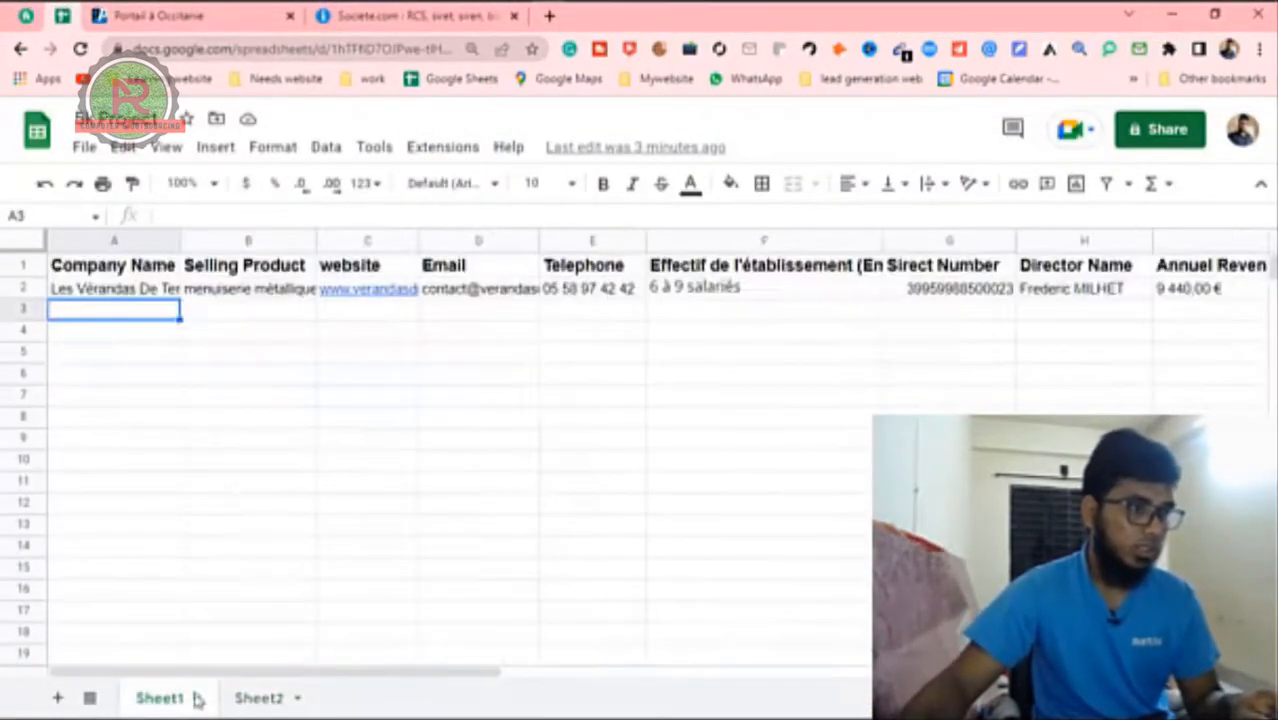
double_click(237, 315)
key("ctrl+v")
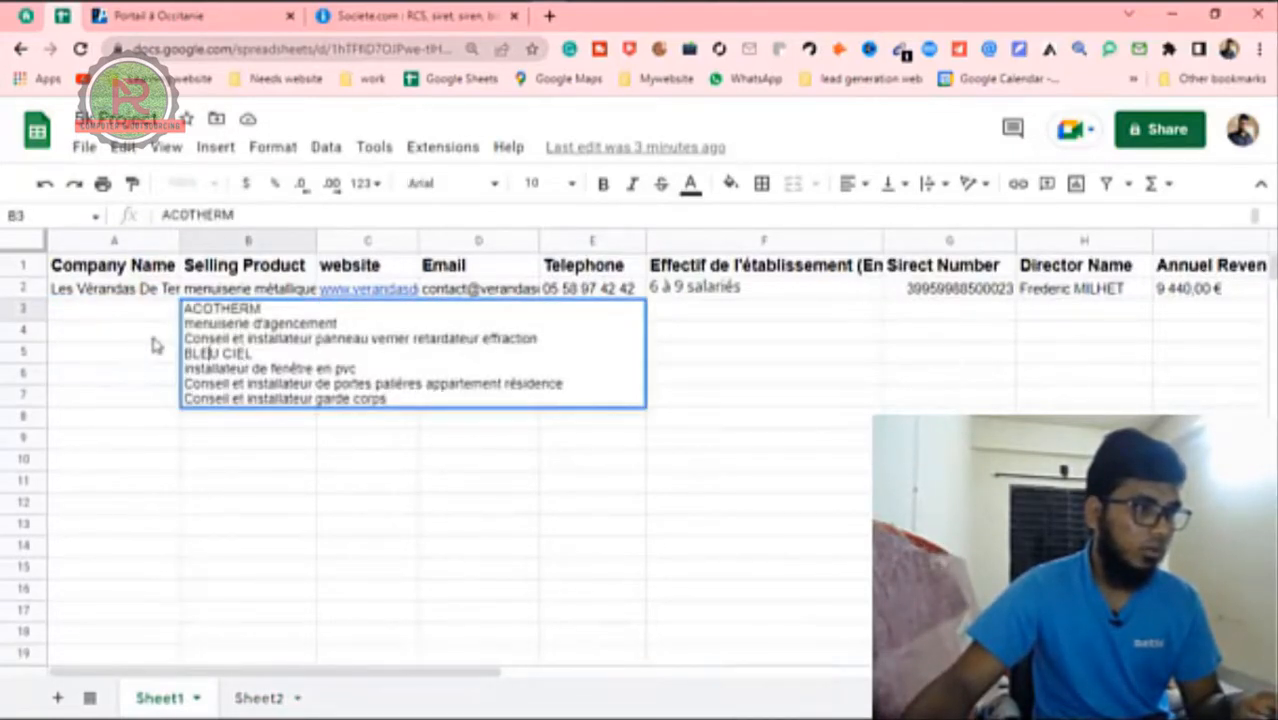
left_click(154, 345)
left_click(152, 353)
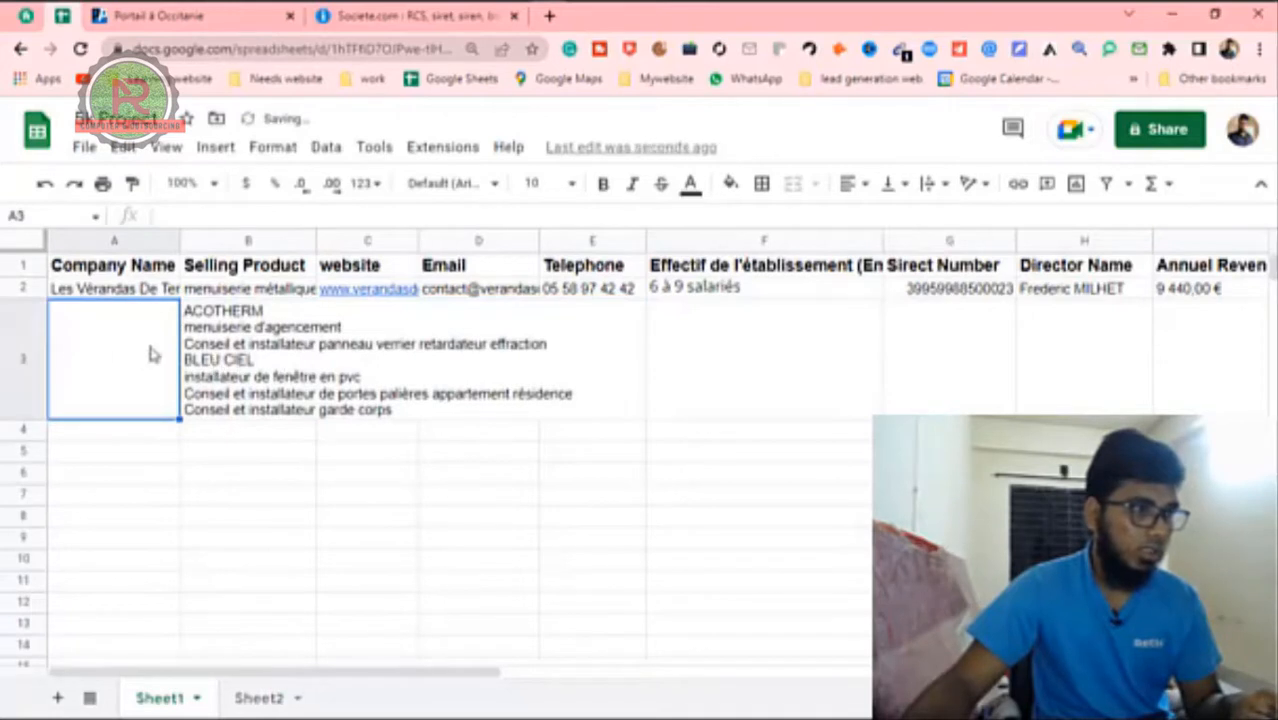
Step: Resize row 3 of Sheet1 to a height of 21 pixels
left_click(20, 350)
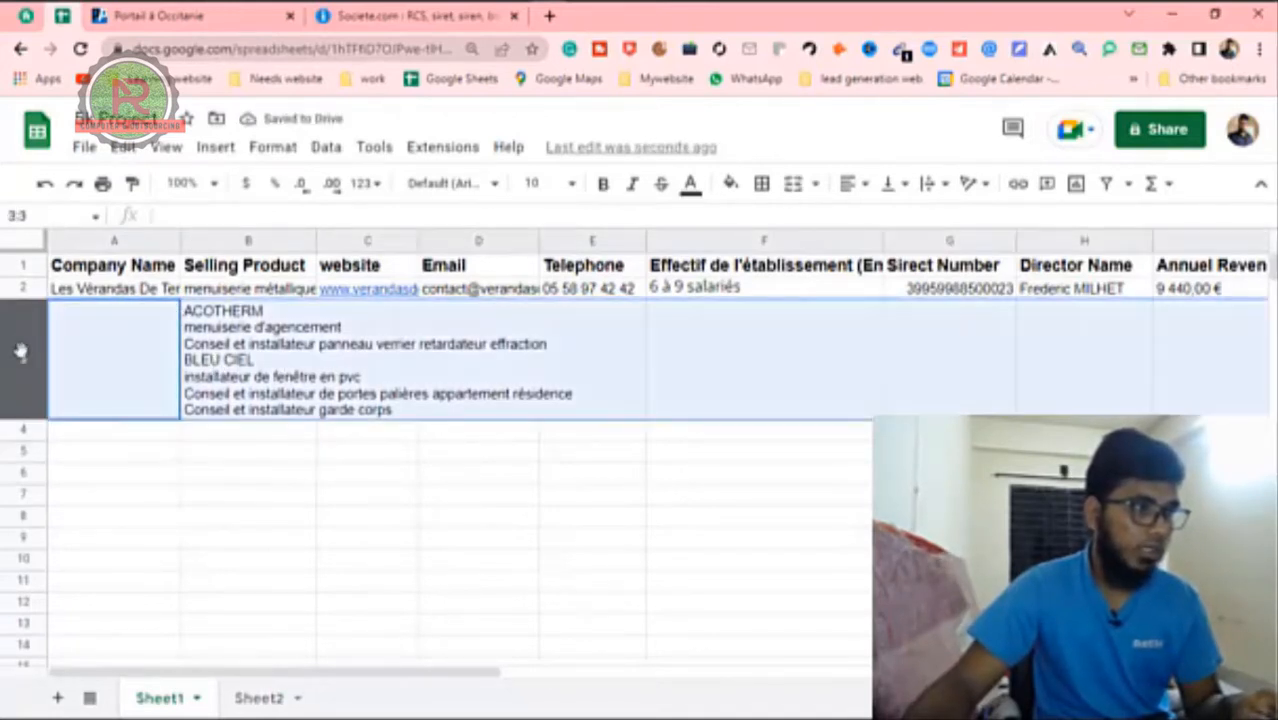
right_click(20, 350)
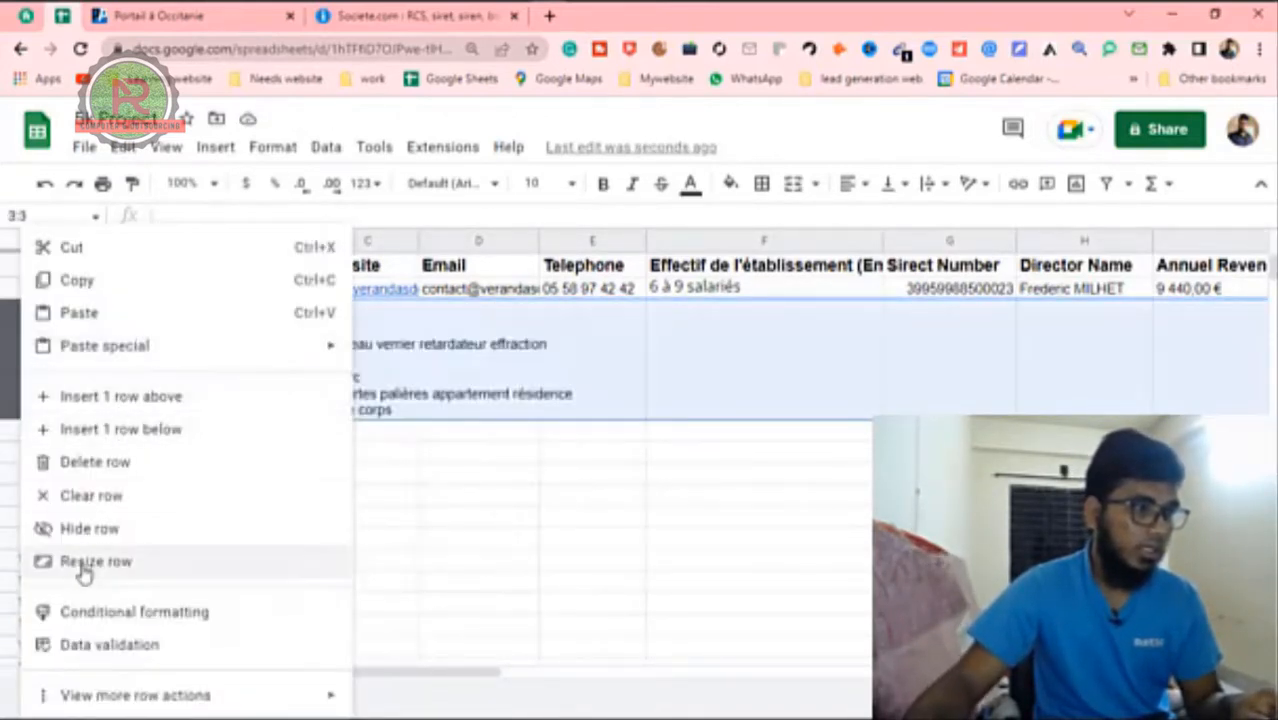
left_click(117, 563)
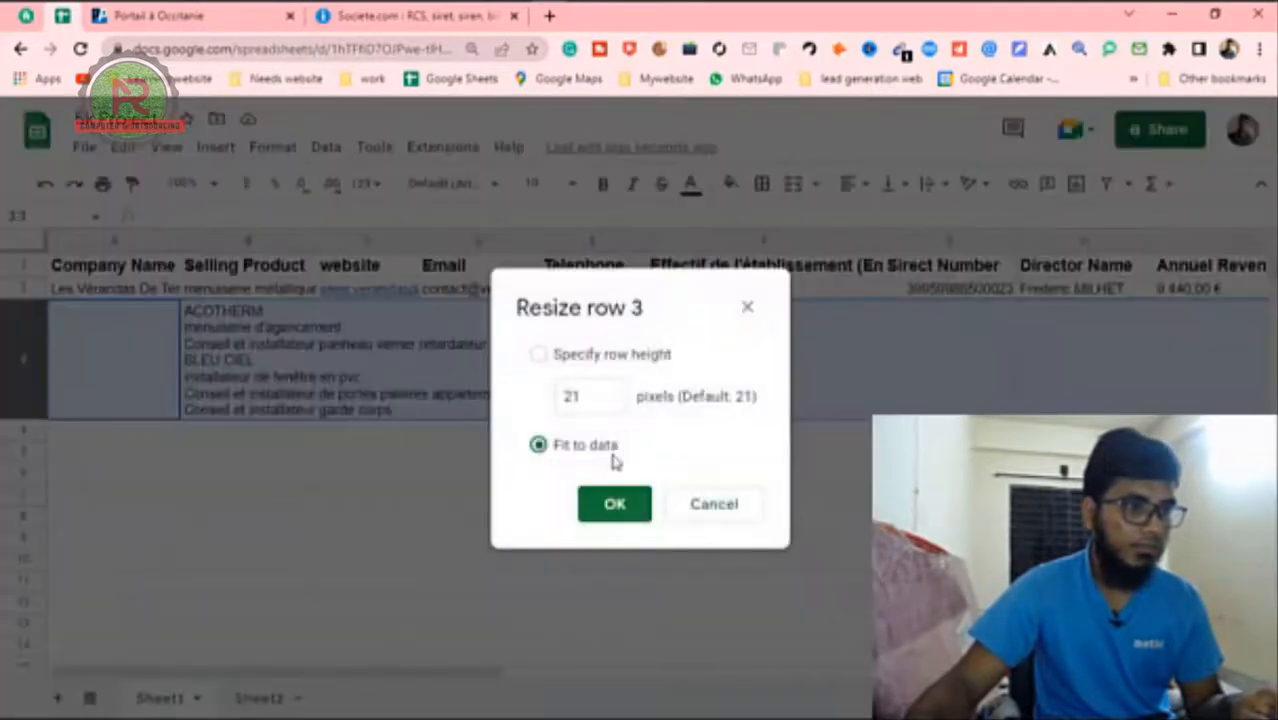
left_click(614, 505)
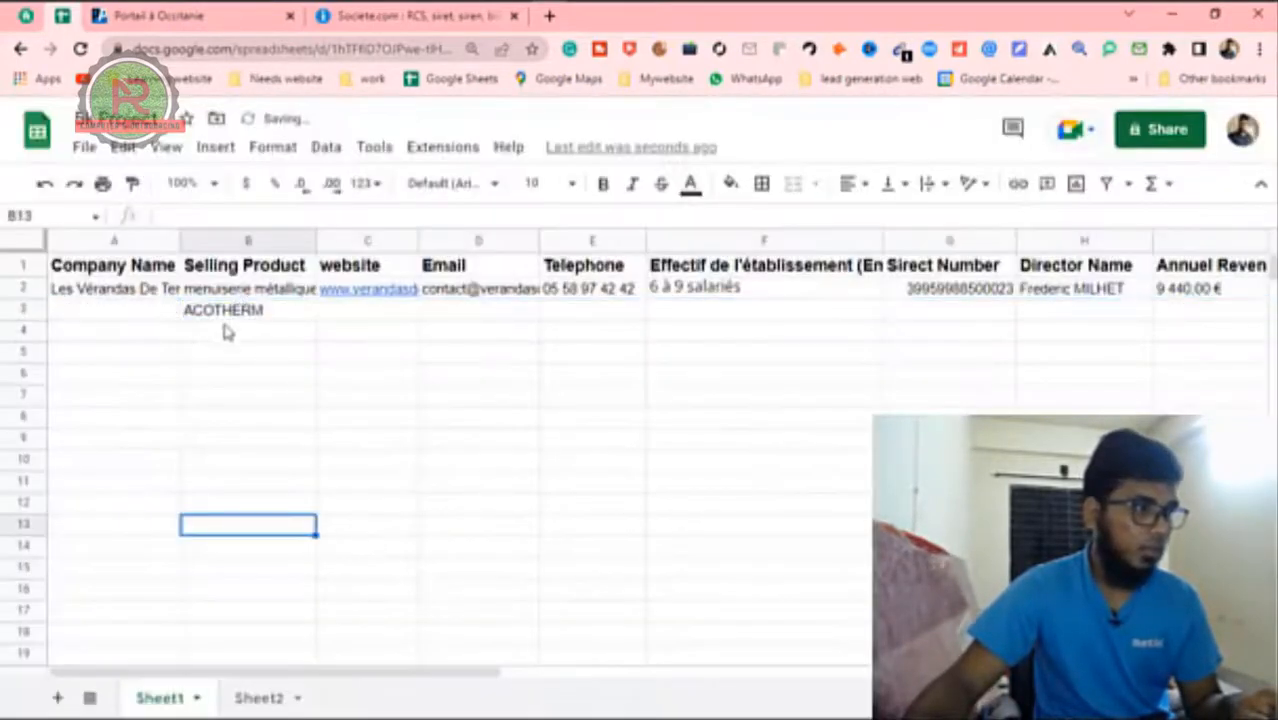
left_click(21, 266)
left_click(117, 312)
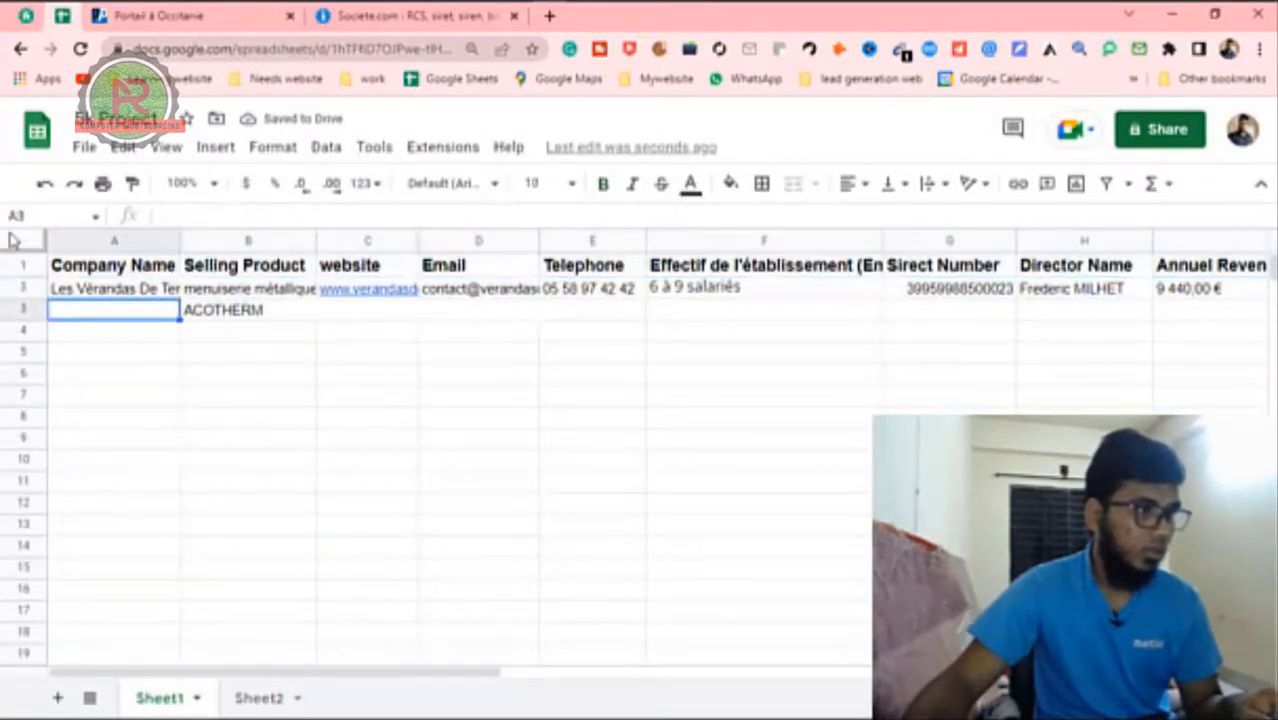
key("ctrl+a")
right_click(15, 240)
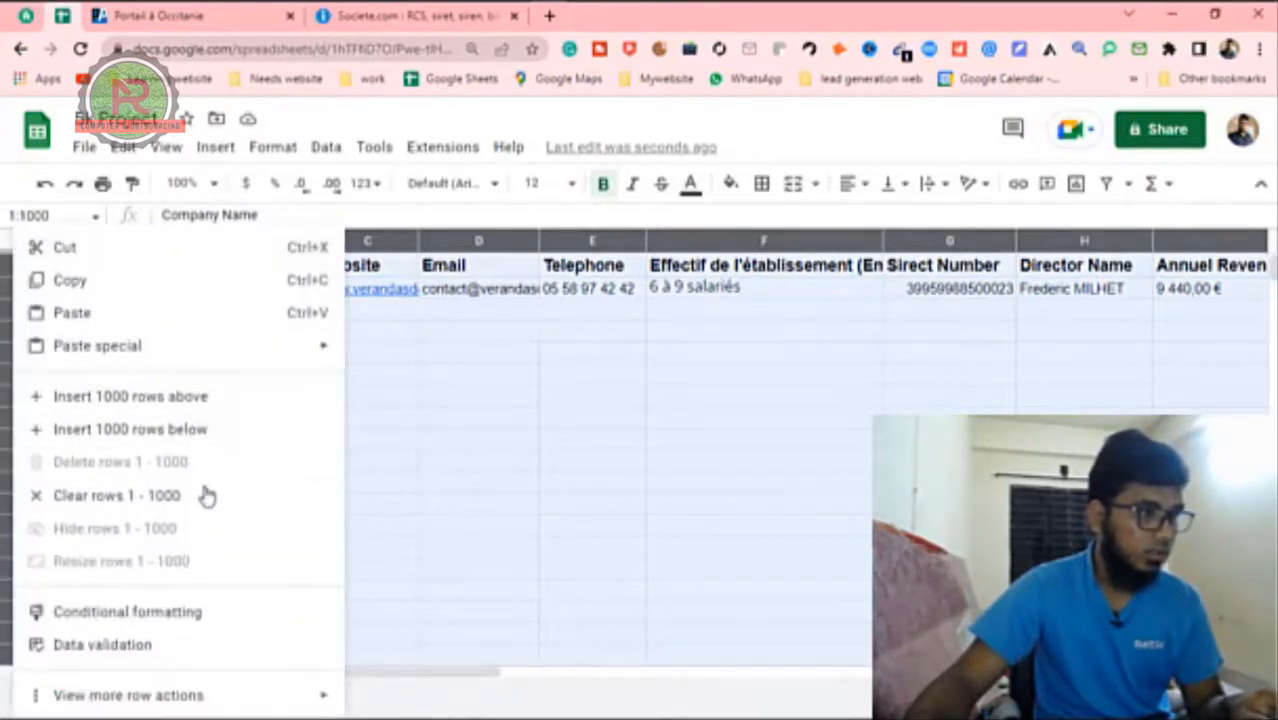
left_click(446, 449)
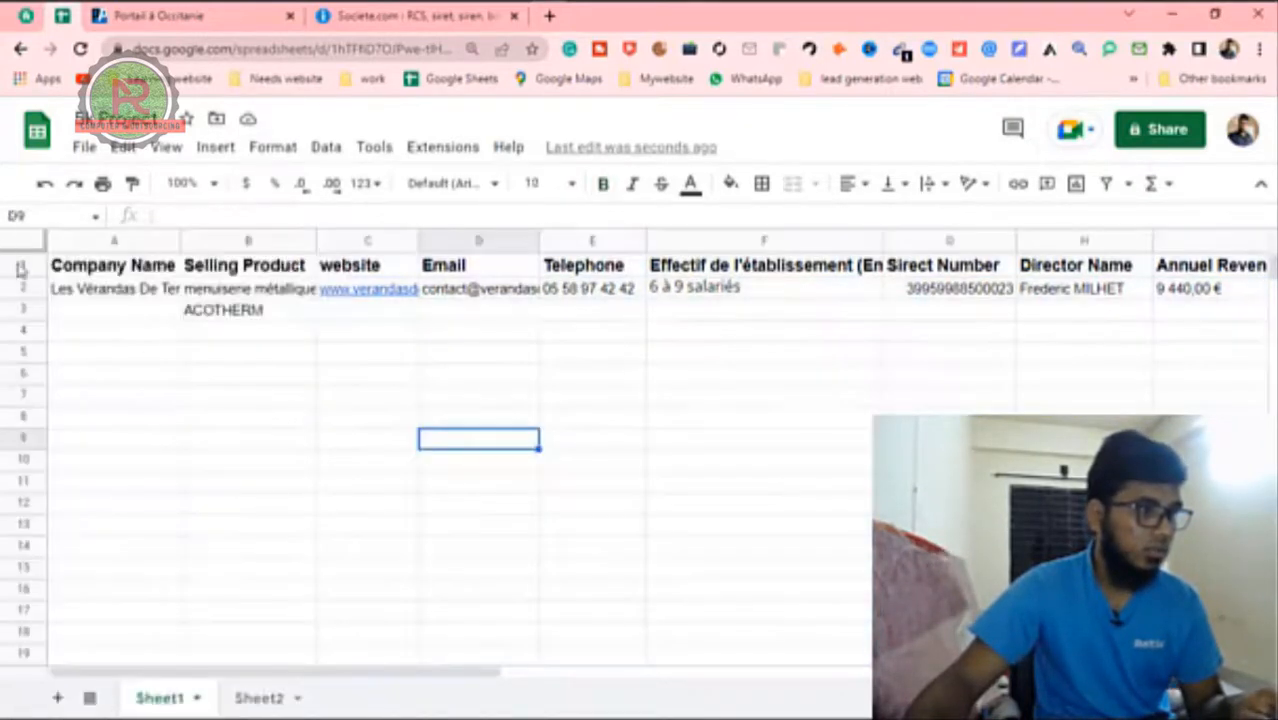
left_click(28, 266)
left_click(28, 287, "shift")
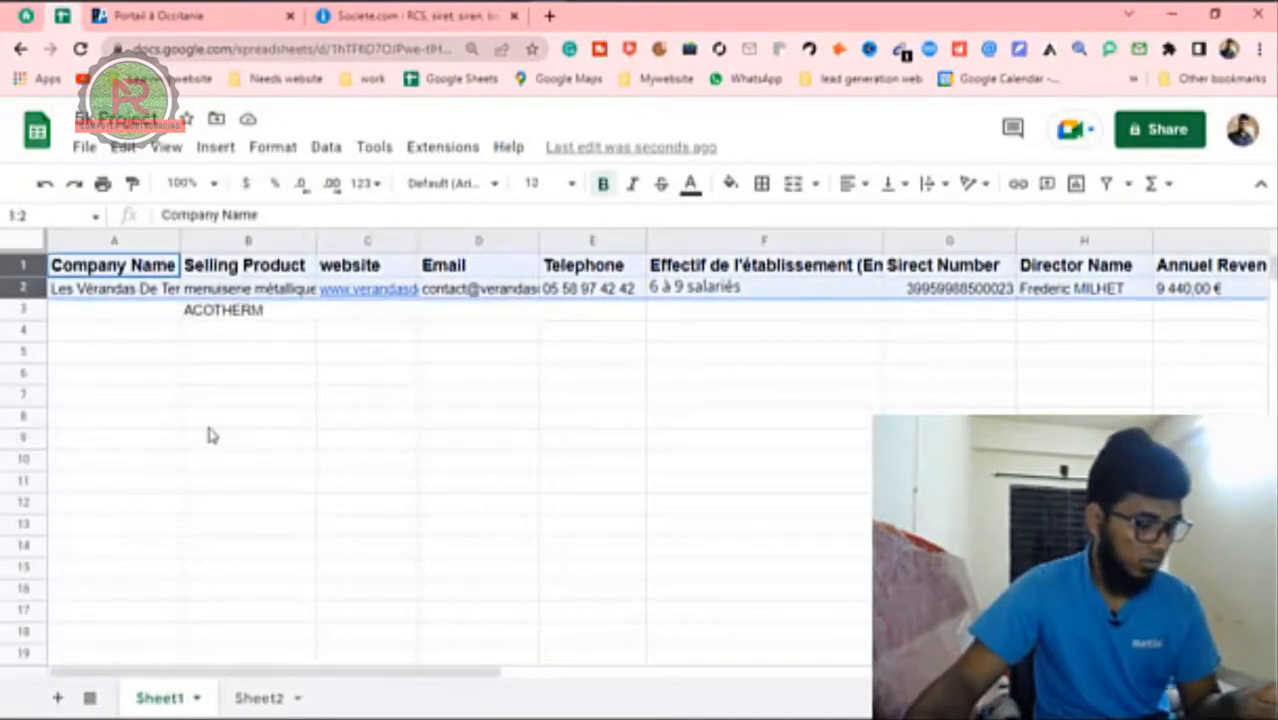
key("shift+Down")
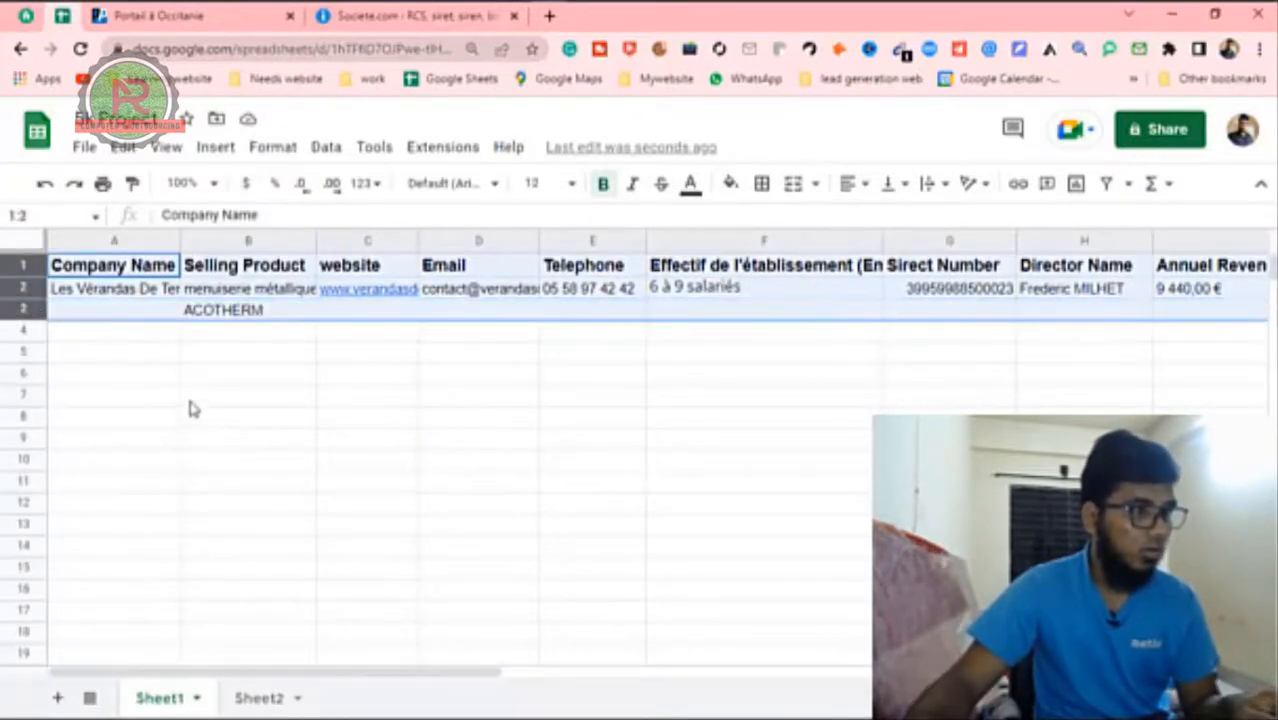
left_click(237, 422)
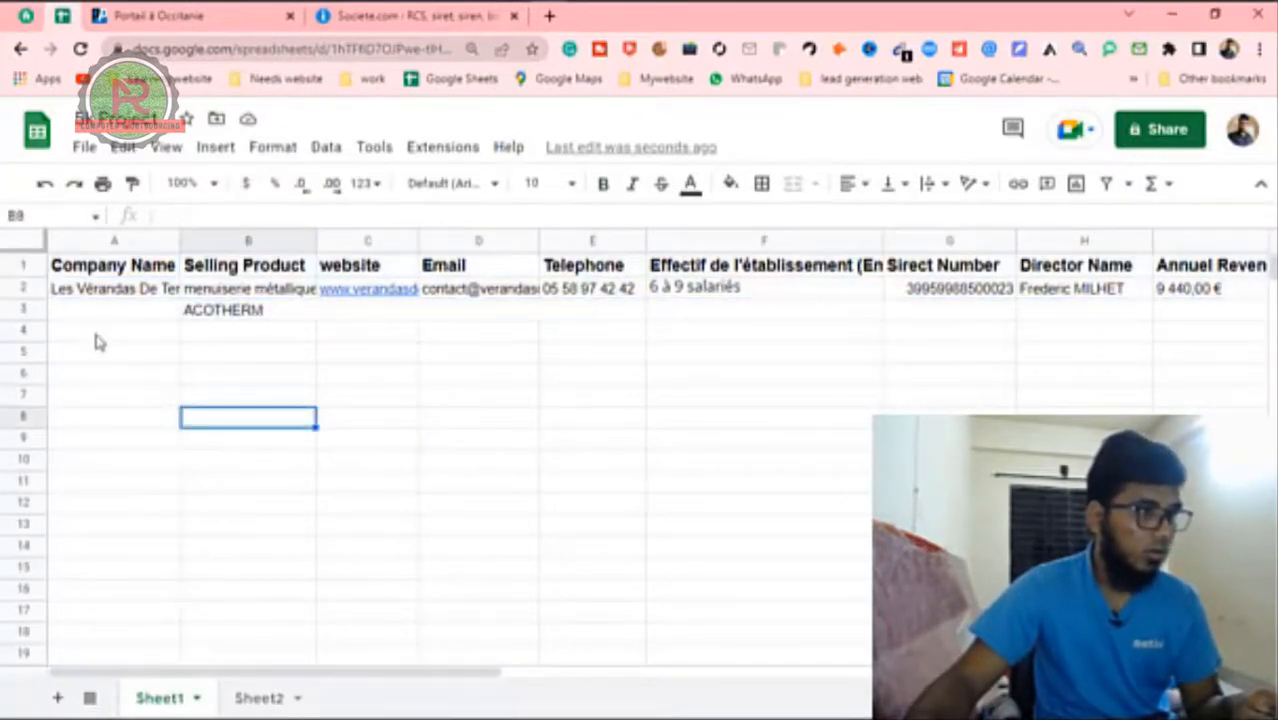
Step: Undo the last height change of row 3 in Sheet1
key("ctrl+z")
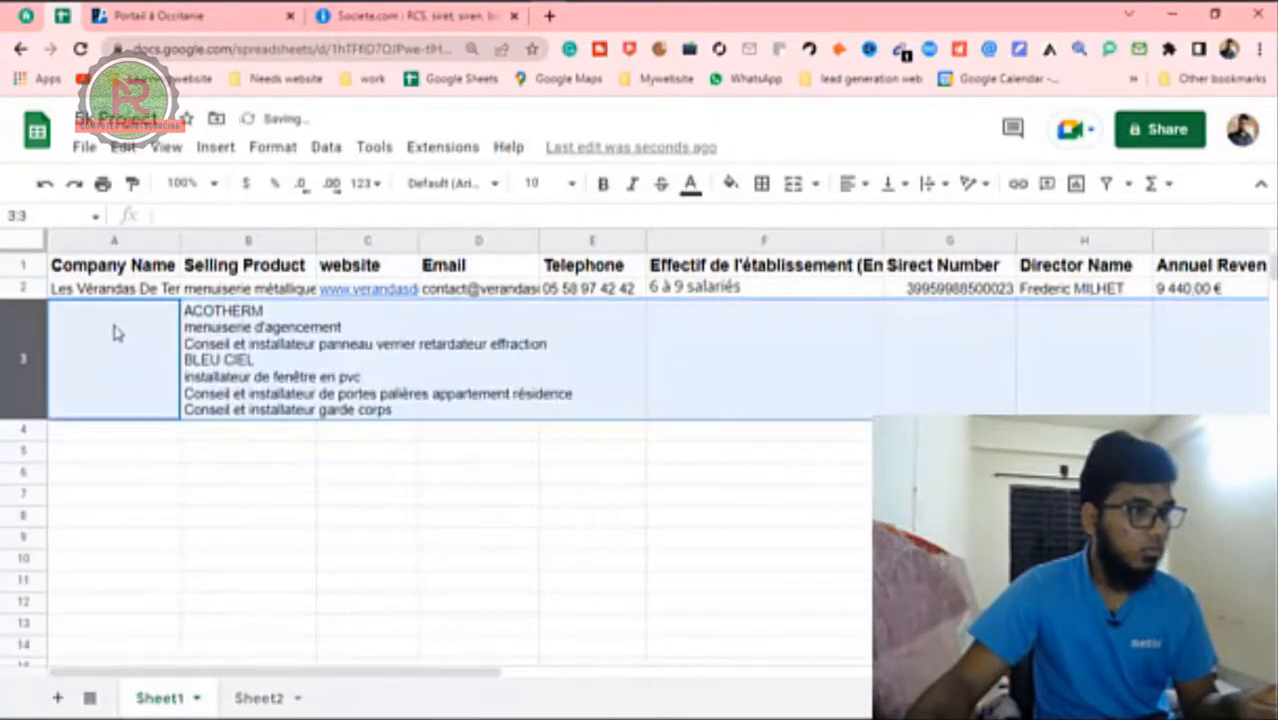
left_click(210, 538)
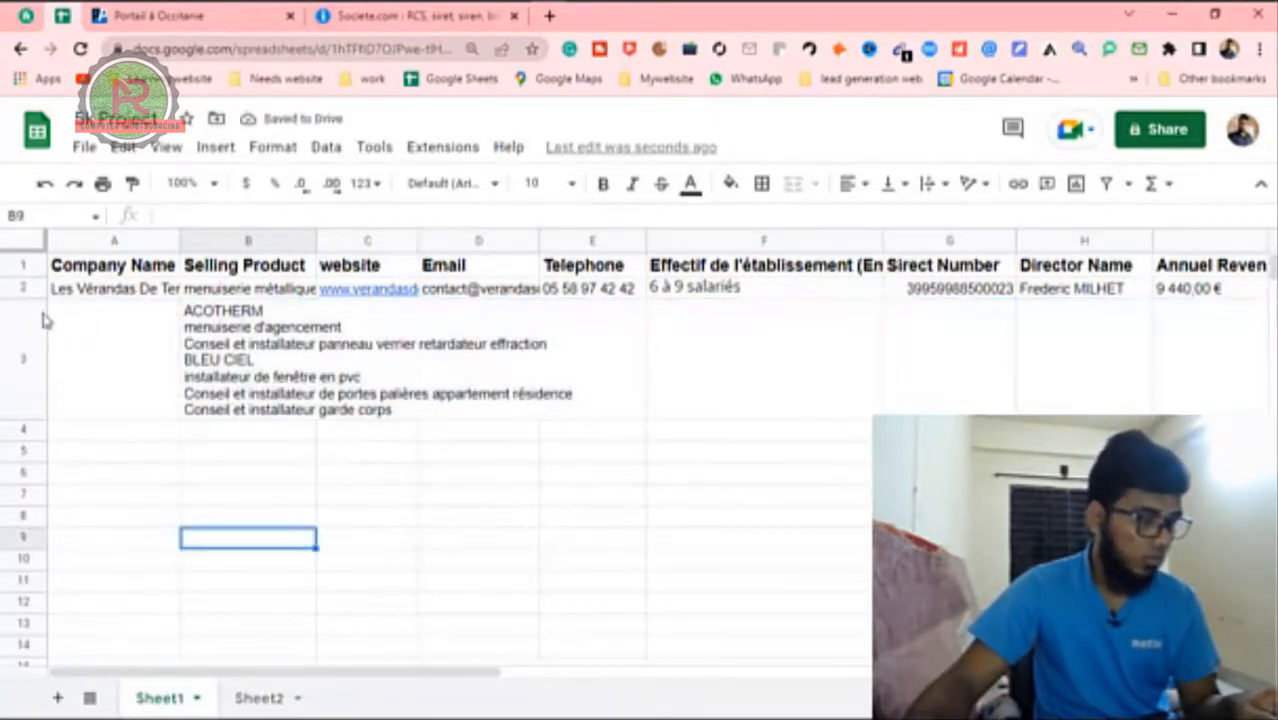
left_click(30, 245)
right_click(145, 383)
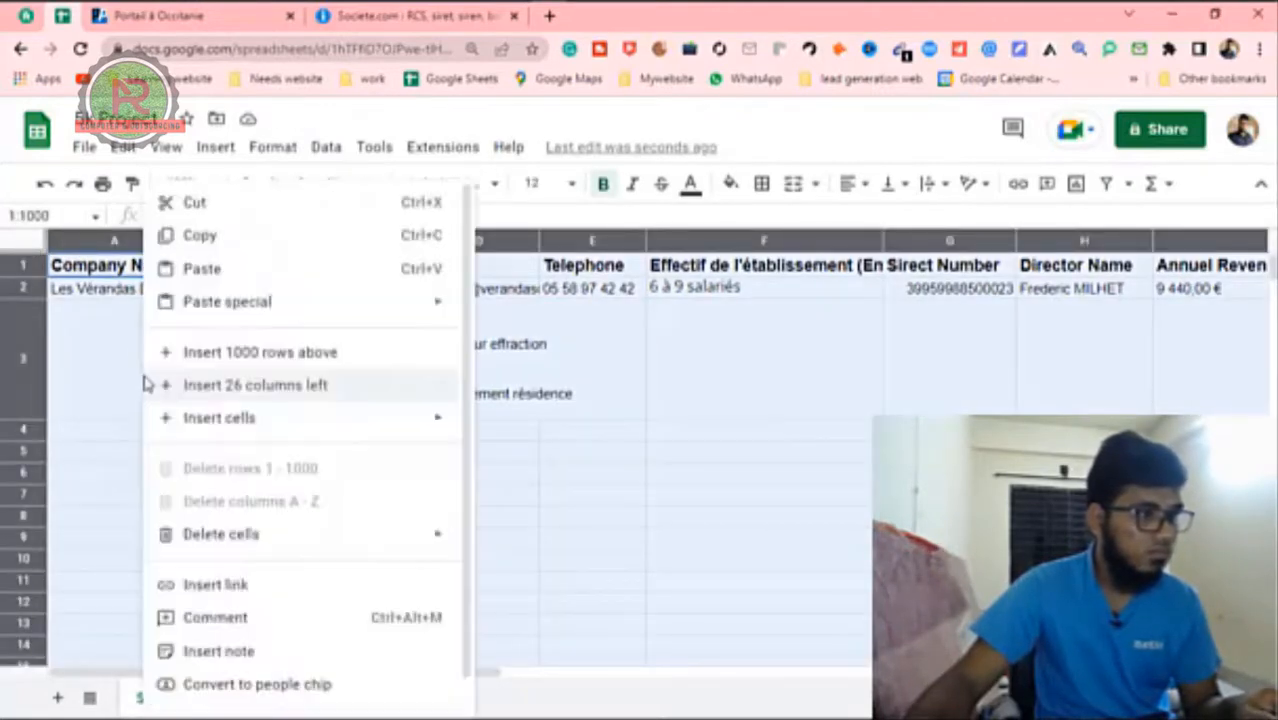
scroll(250, 350, "down", 1)
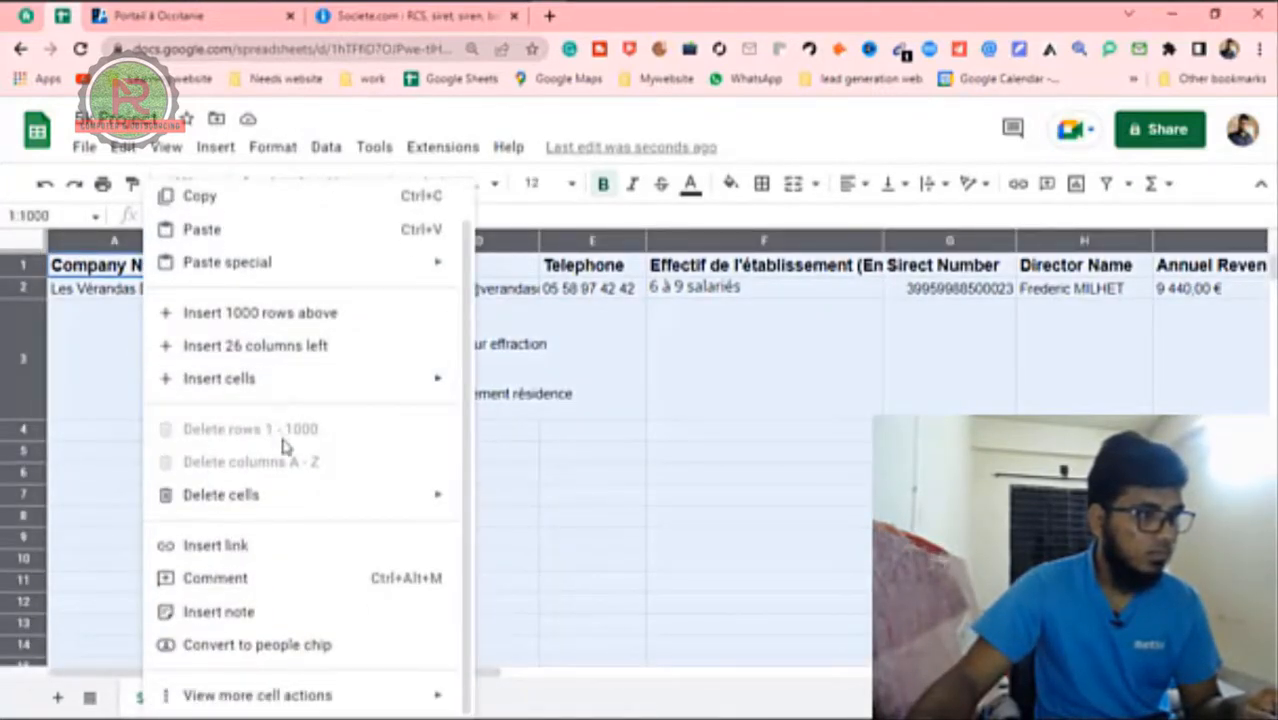
mouse_move(320, 499)
scroll(305, 490, "up", 1)
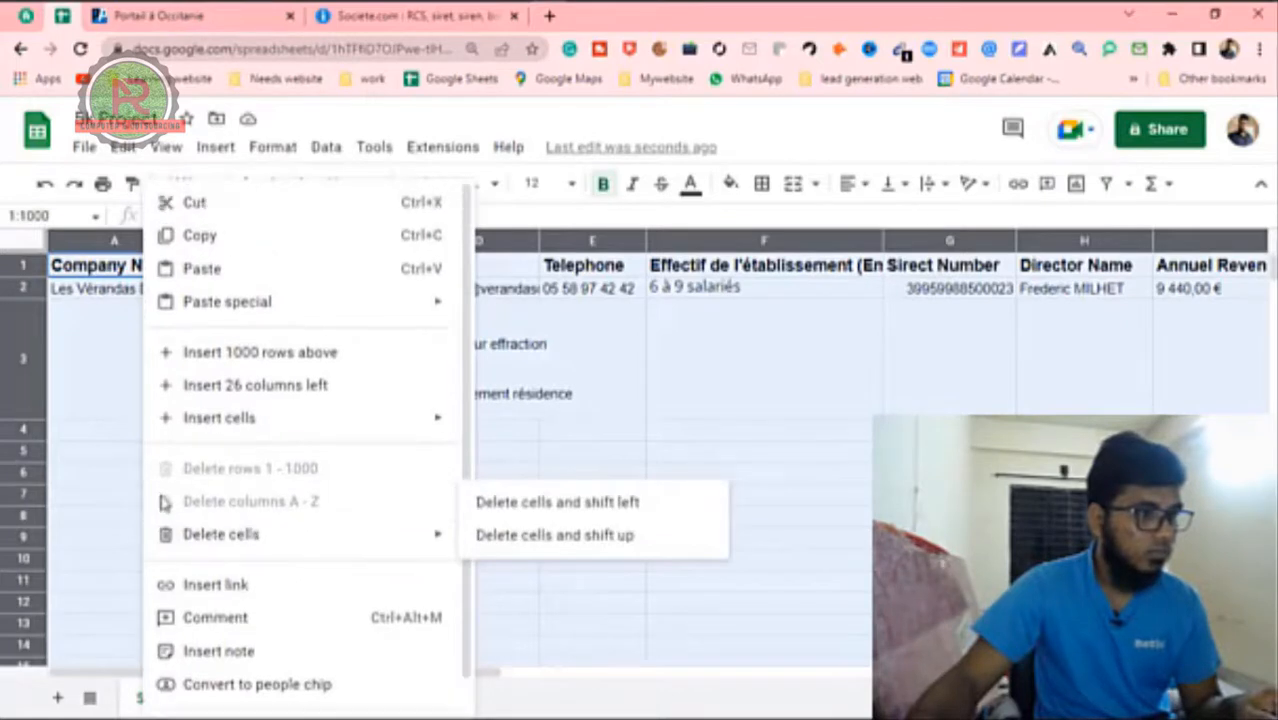
left_click(99, 364)
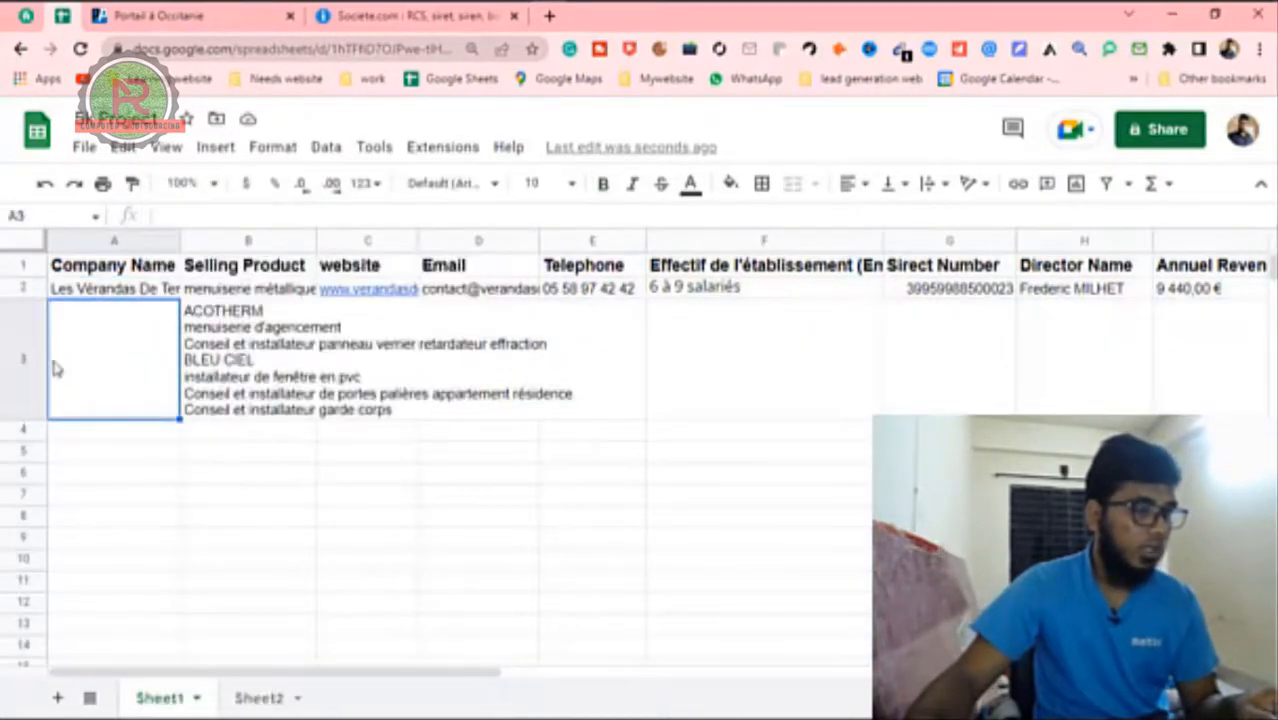
Step: Resize row 3 of Sheet1 to a specified height of 21 pixels
right_click(20, 362)
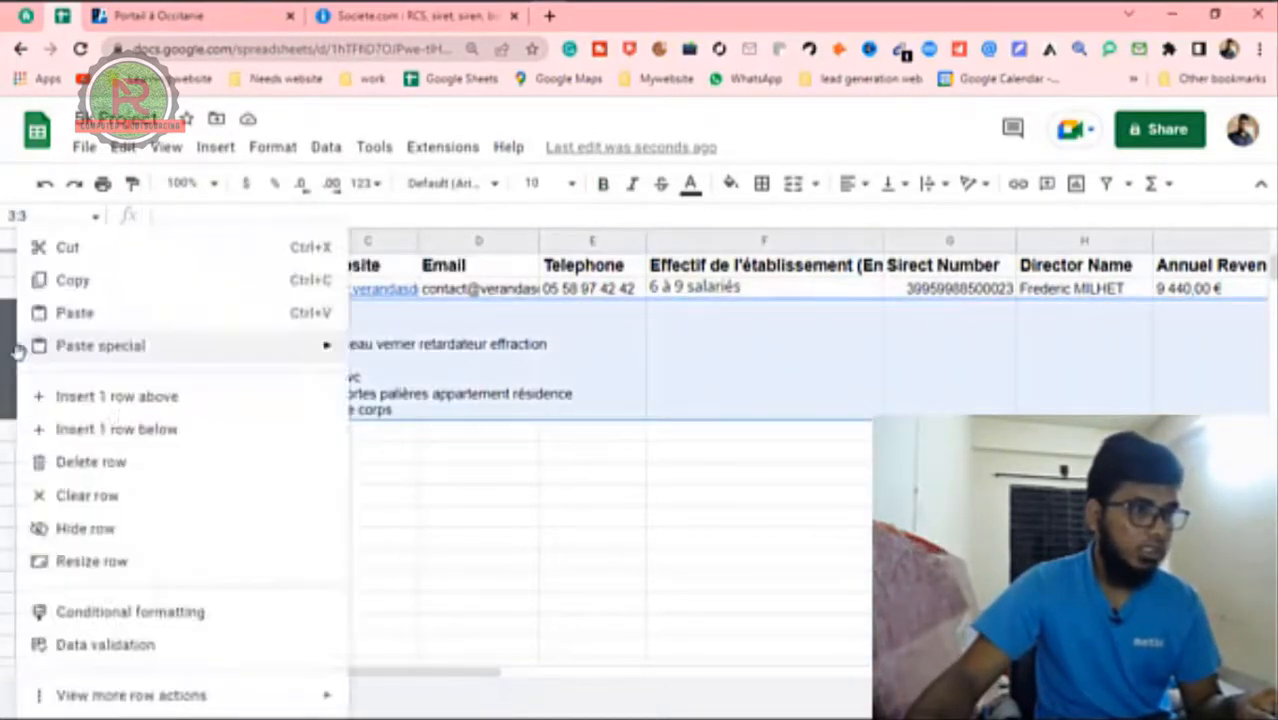
left_click(92, 561)
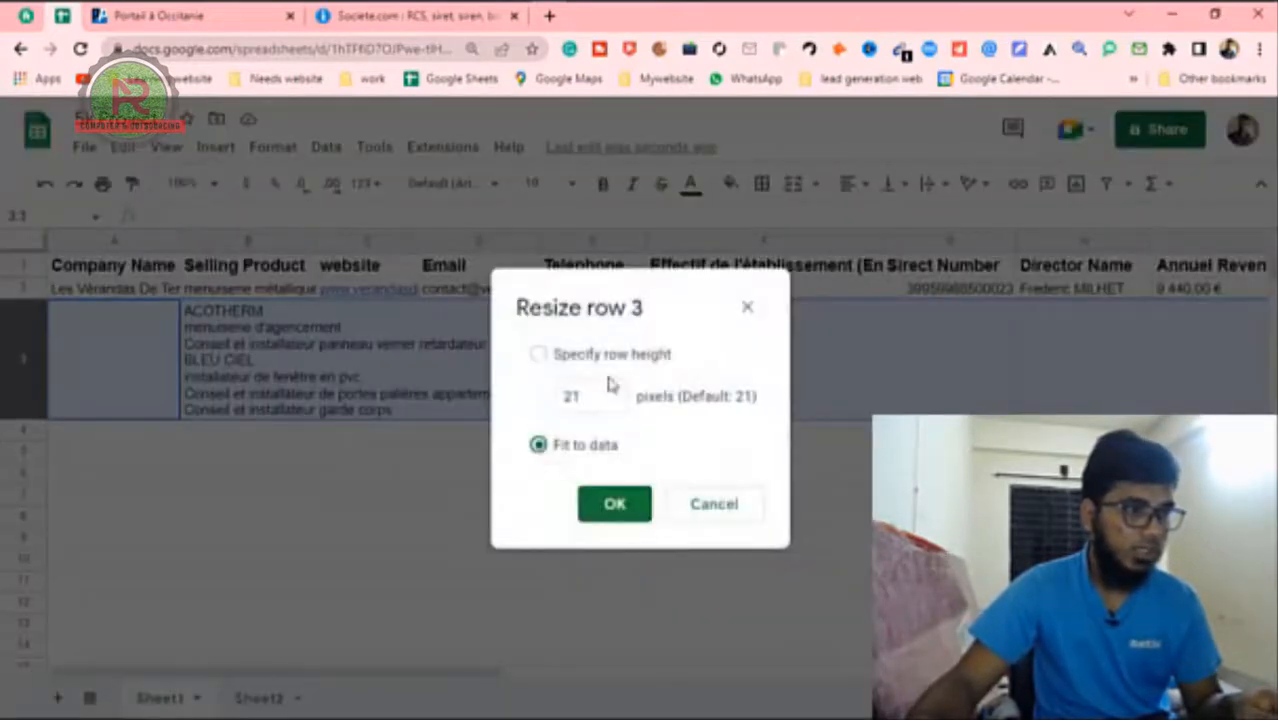
left_click(539, 356)
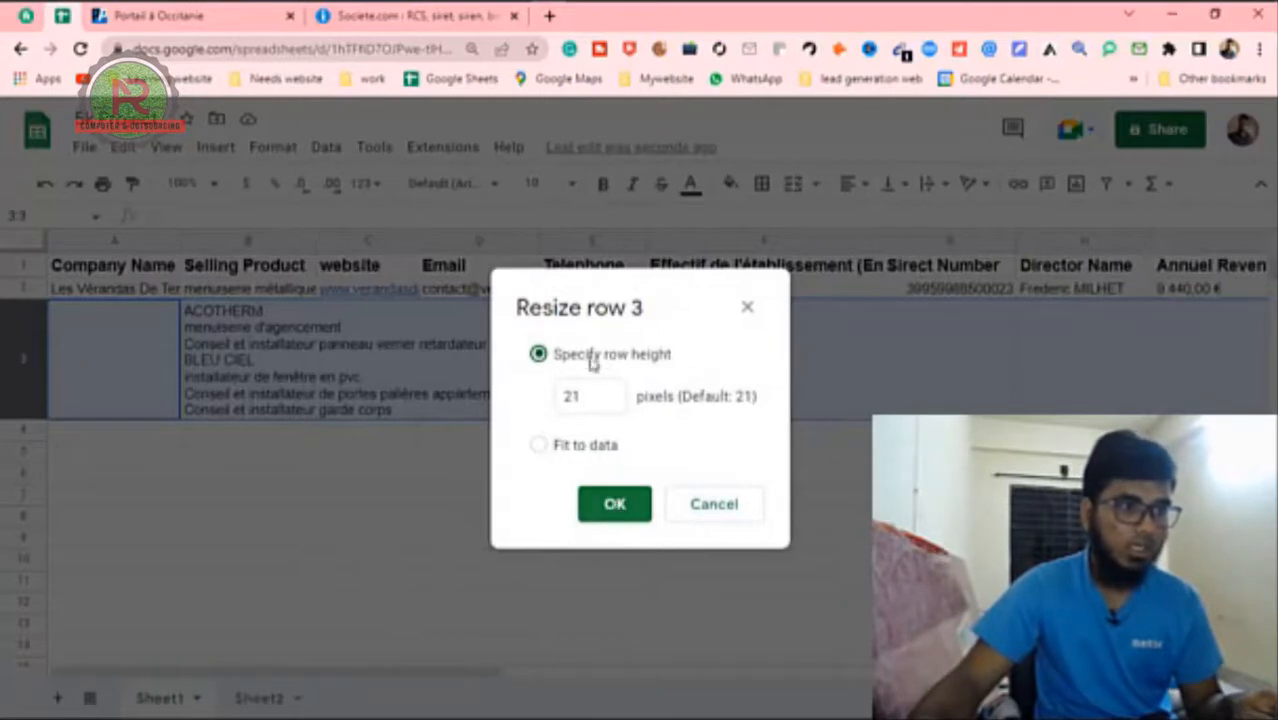
left_click(614, 504)
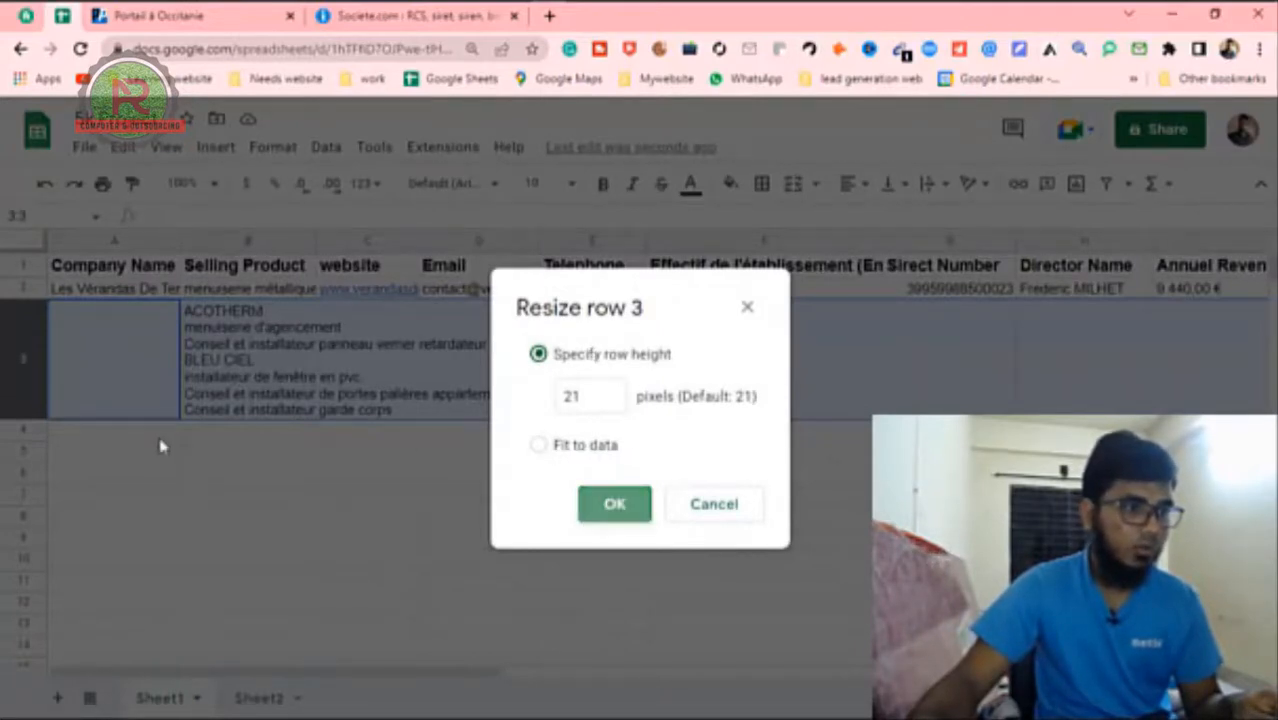
left_click(154, 438)
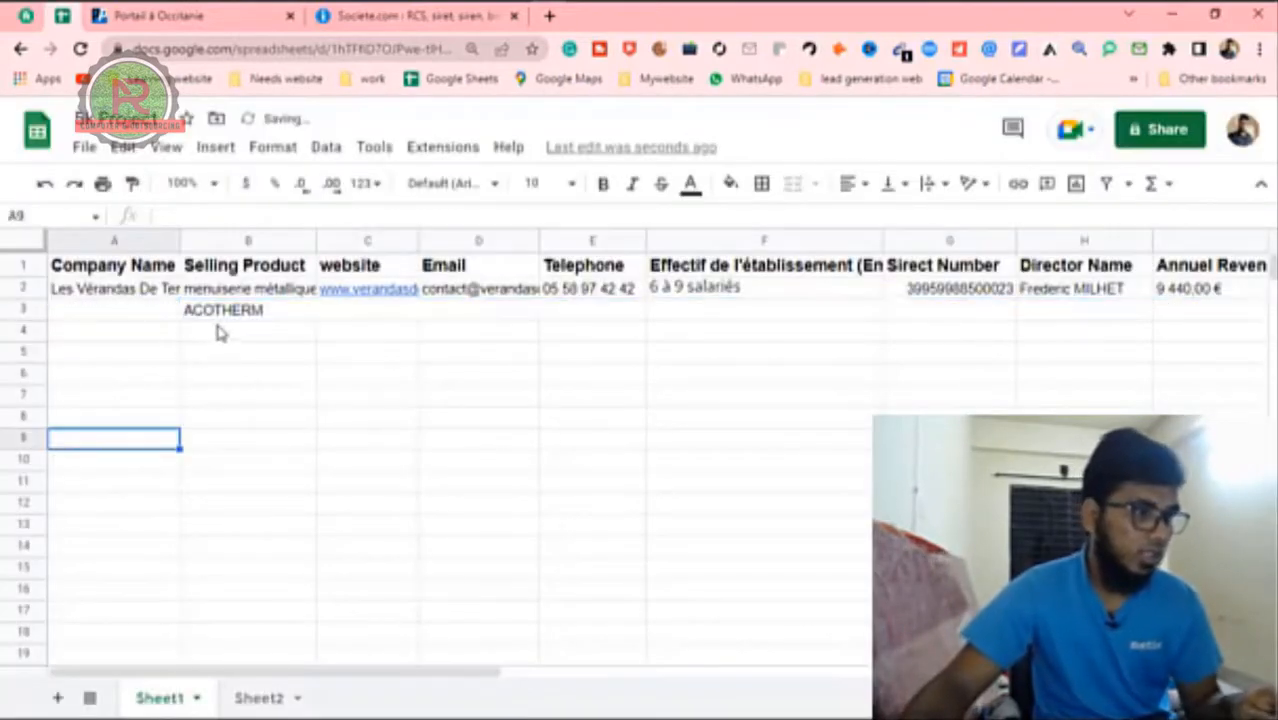
Step: Check the full services list stored in cell B3 and select the Company Name cell A3
double_click(237, 320)
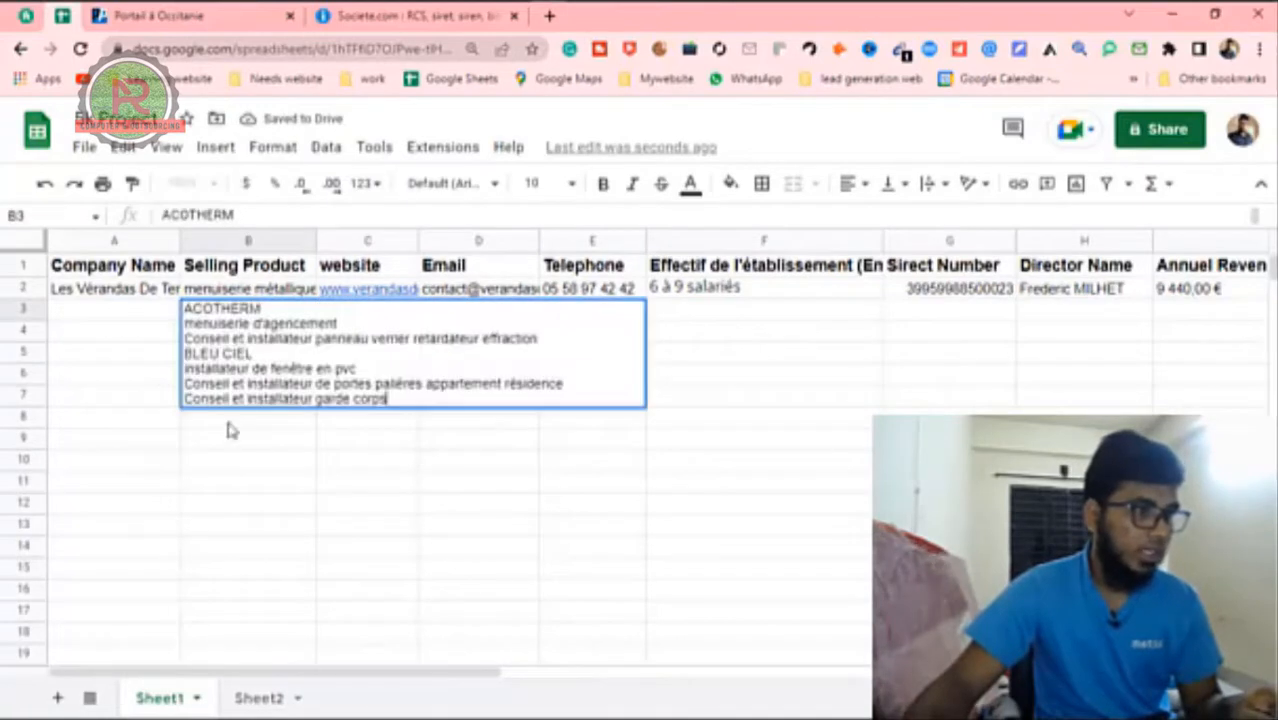
left_click(138, 350)
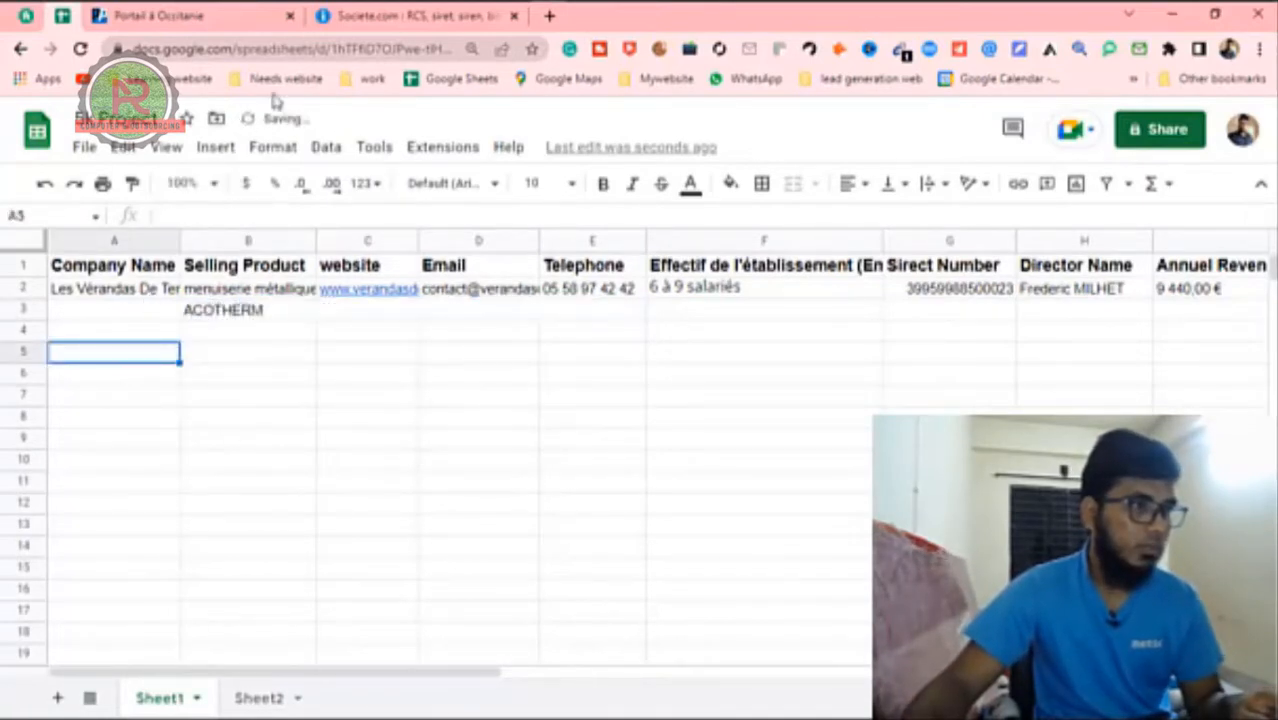
key("Up")
key("Up")
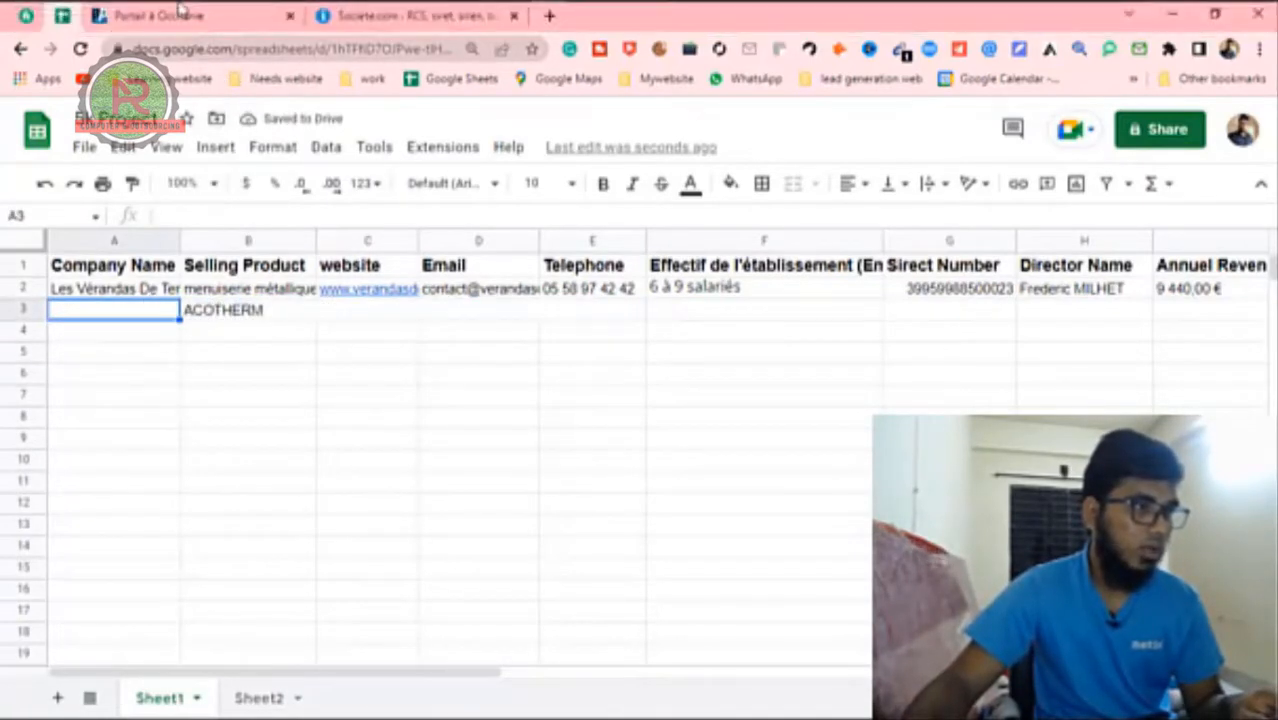
Step: Switch to the PagesPro portail results and try the Fg menuiserie listing's Devis and Site Web links, closing each opened page
left_click(185, 20)
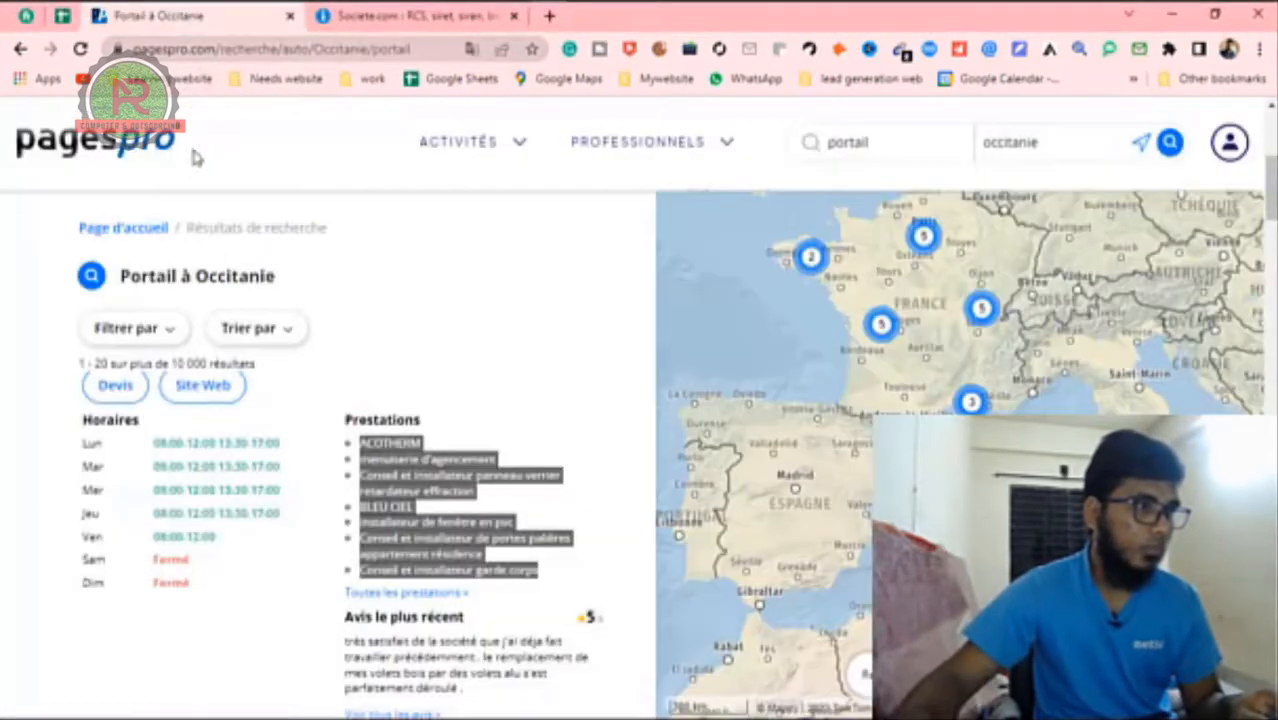
scroll(262, 565, "up", 2)
scroll(262, 565, "down", 4)
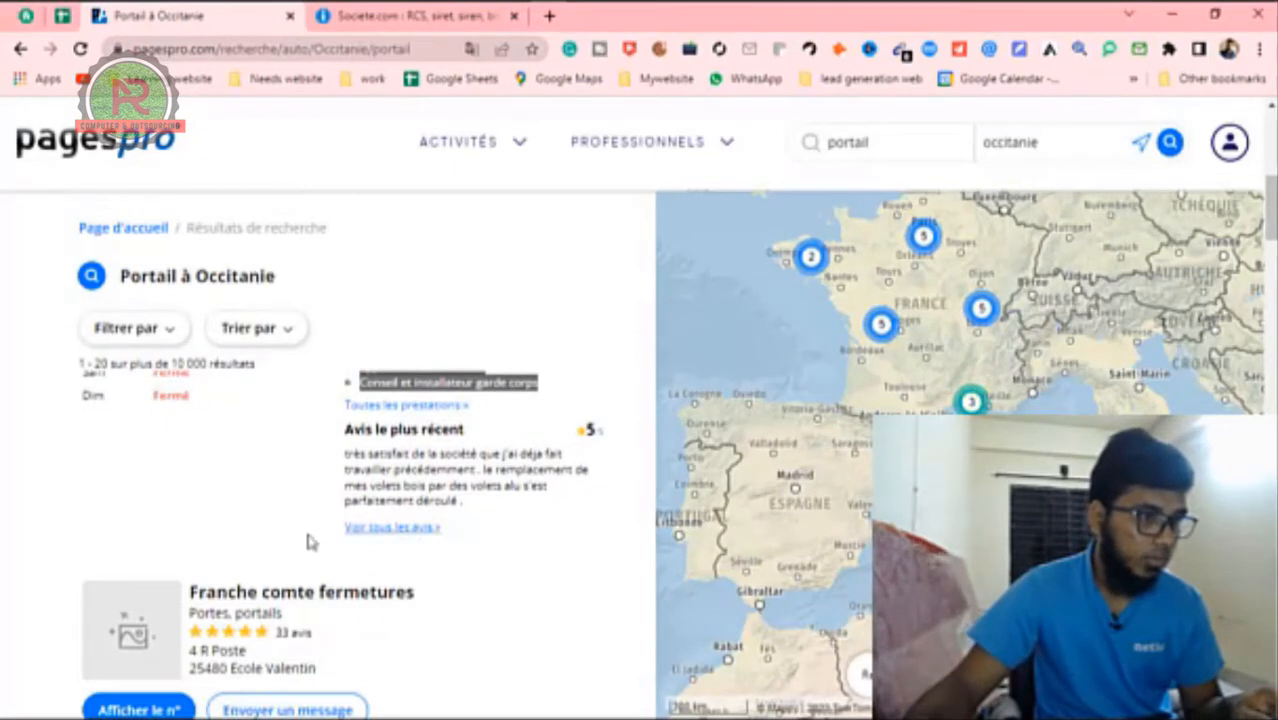
scroll(205, 542, "up", 1)
scroll(205, 542, "up", 3)
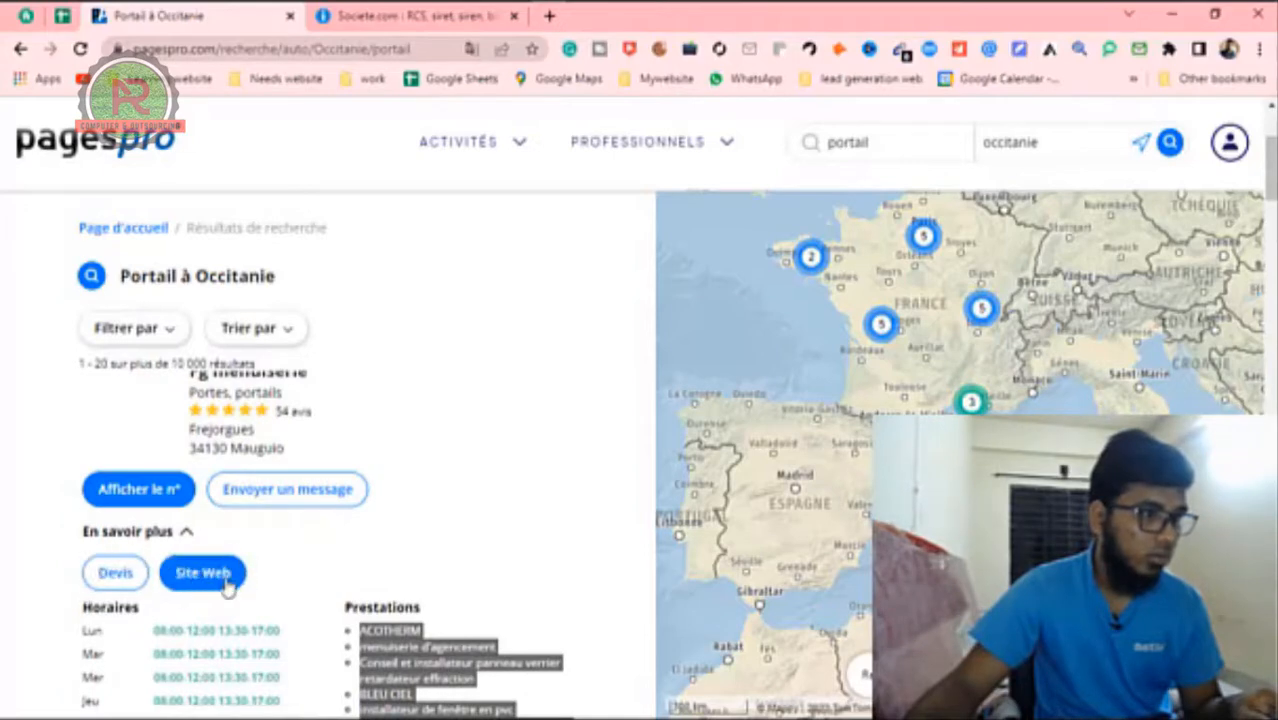
left_click(116, 574)
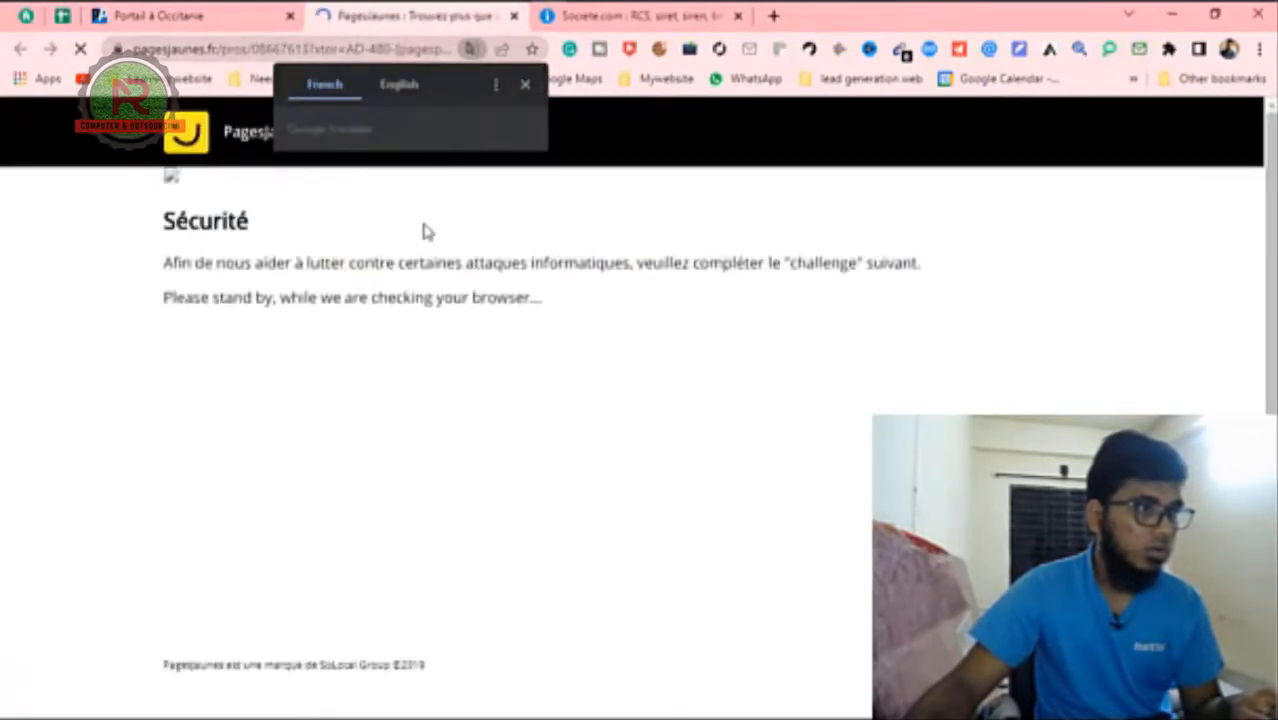
left_click(511, 16)
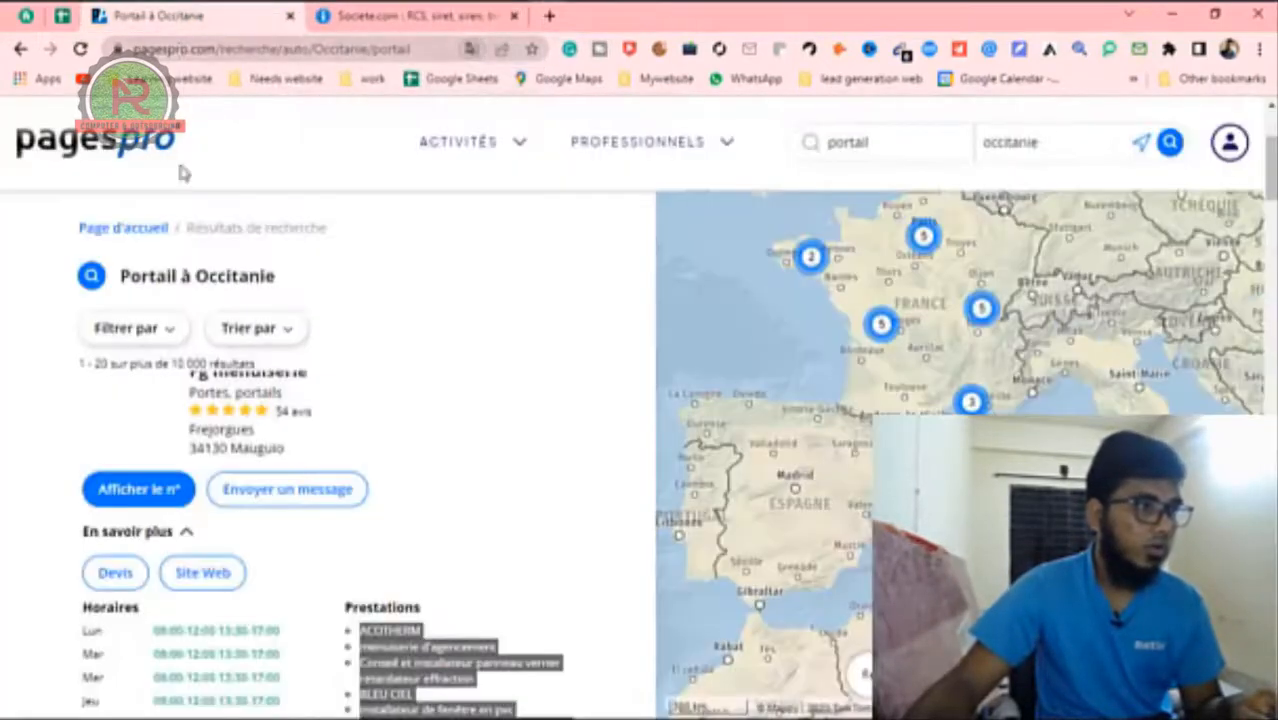
left_click(203, 573)
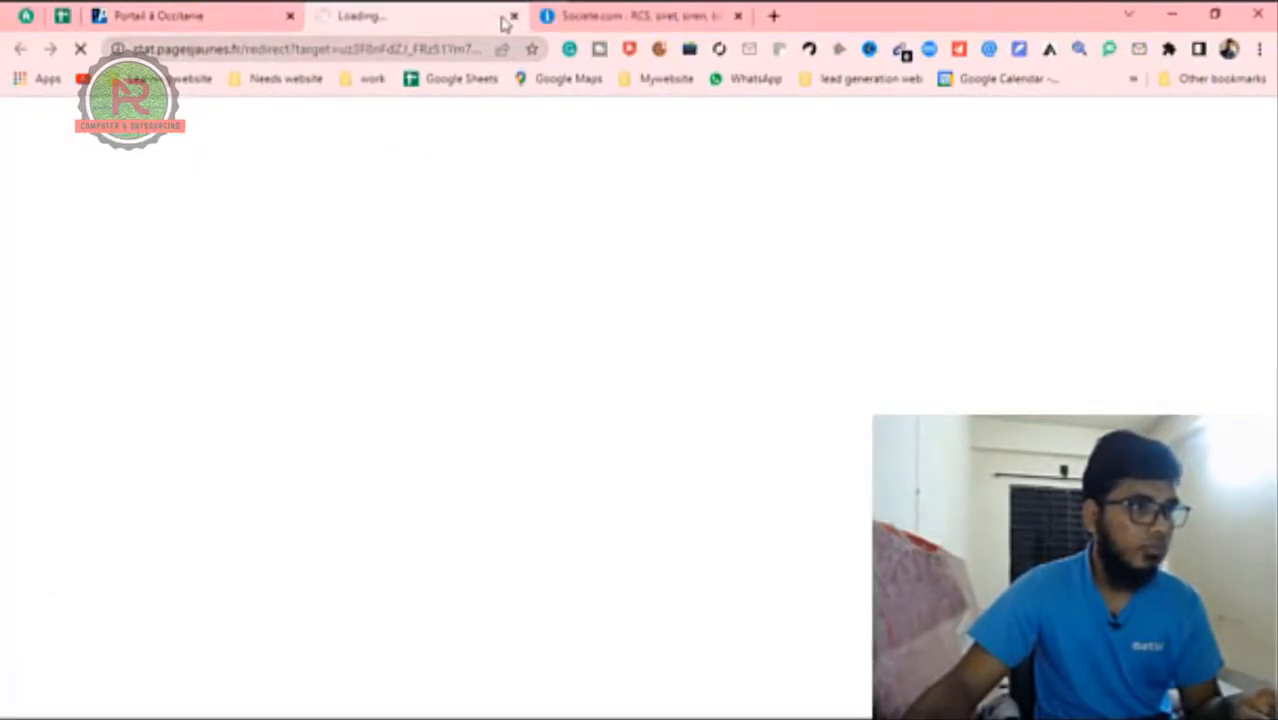
left_click(514, 18)
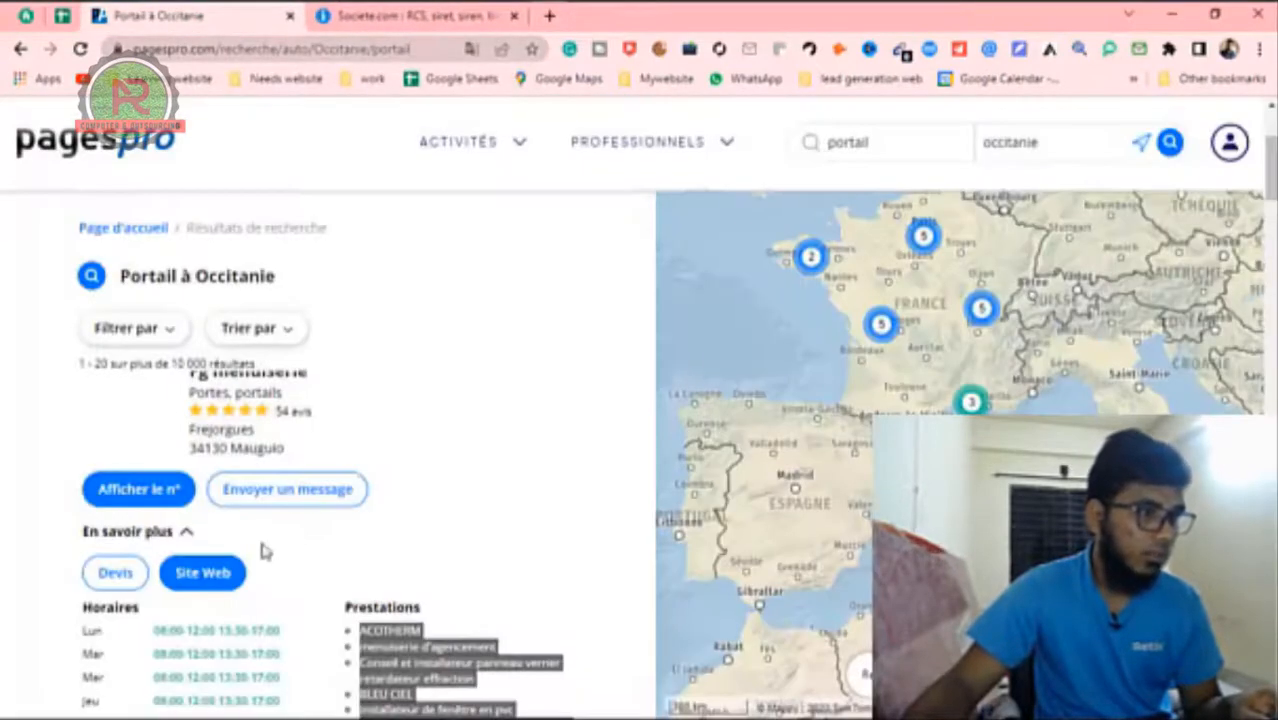
Step: Copy the company name from FG Menuiserie's PagesPro page and paste it into Company Name cell A3 of Sheet1
left_click(187, 534)
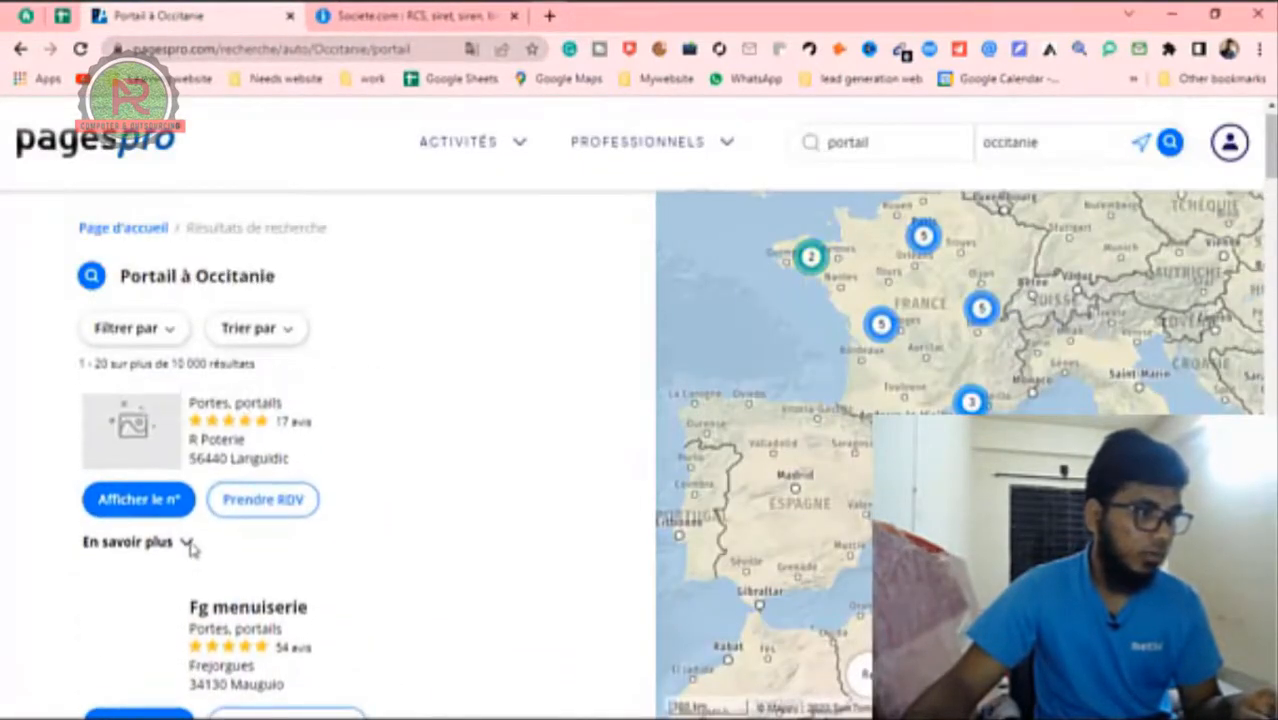
left_click(251, 610)
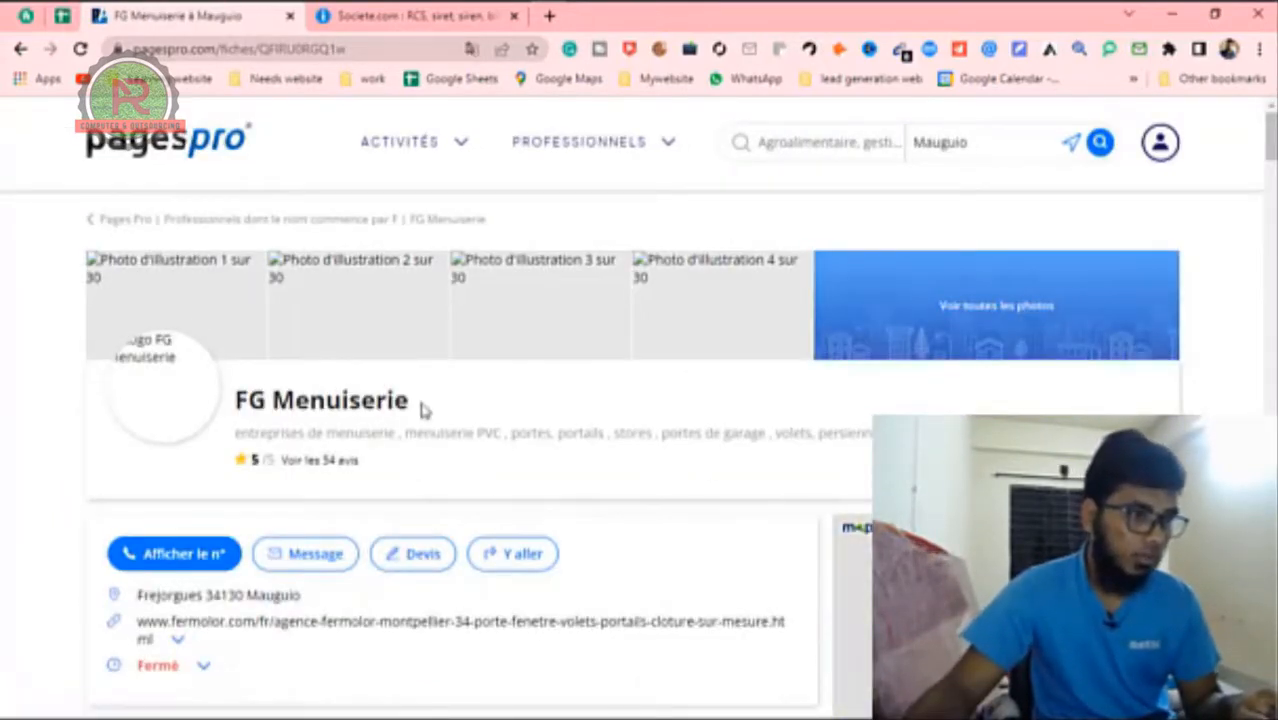
left_click_drag(420, 410, 236, 404)
key("ctrl+c")
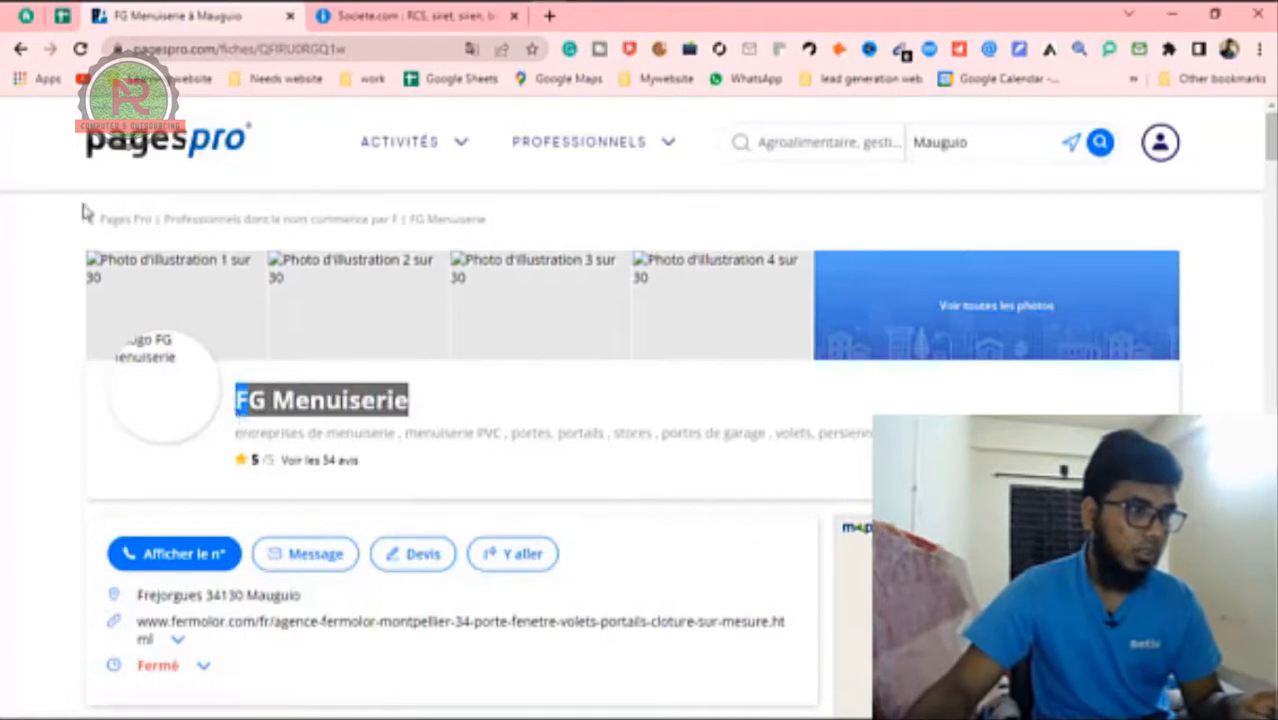
left_click(62, 15)
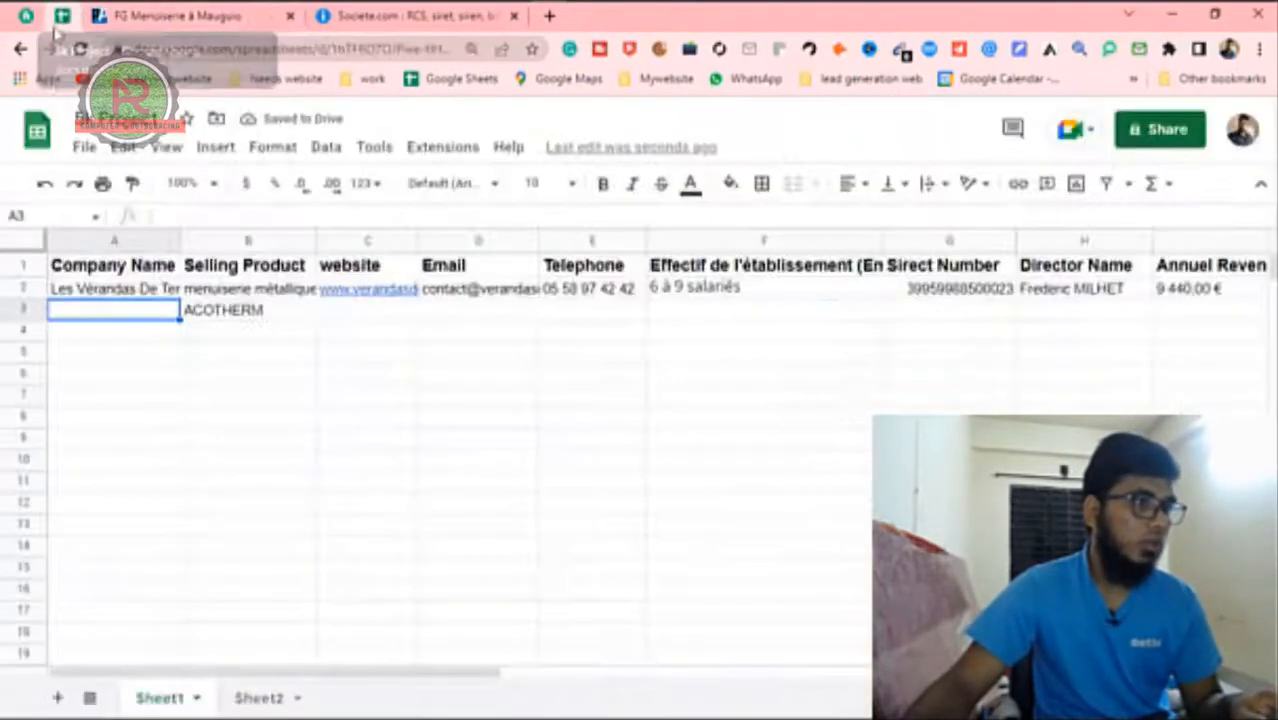
key("ctrl+v")
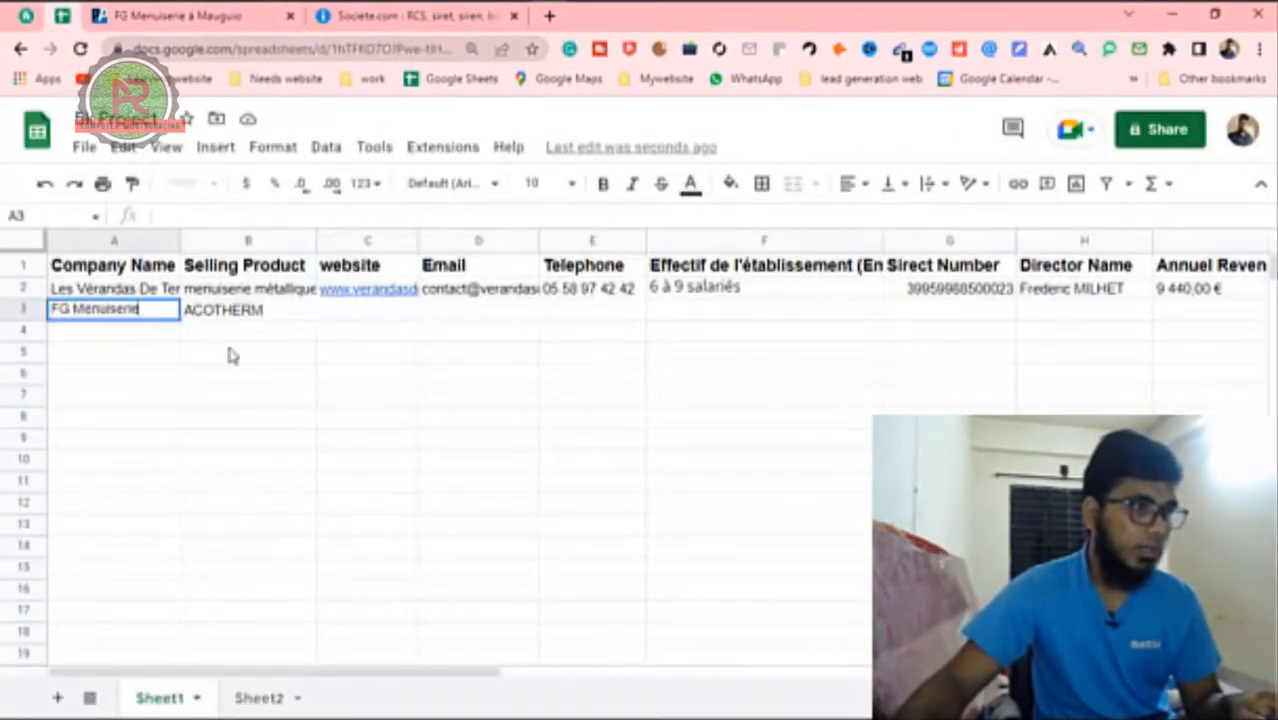
left_click(250, 351)
Step: Select website cell C3, and examine the web links and opening hours on FG Menuiserie's PagesPro page
left_click(368, 312)
left_click(180, 15)
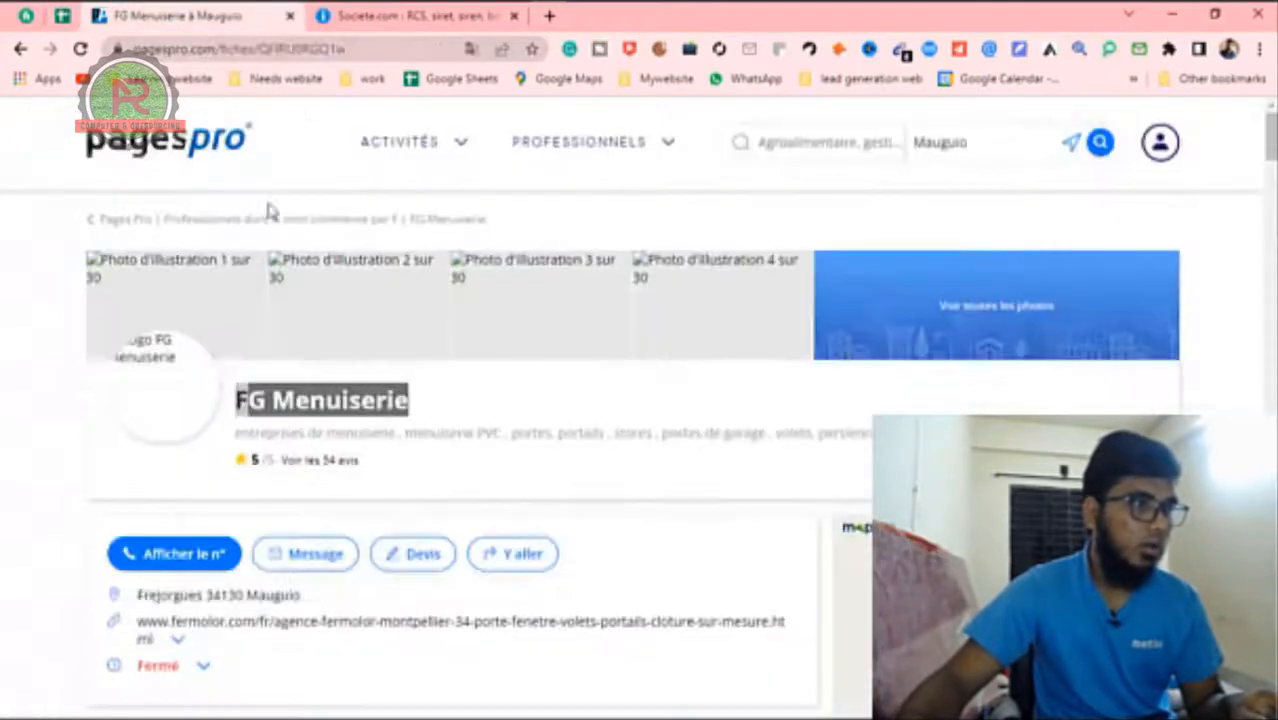
scroll(325, 460, "down", 3)
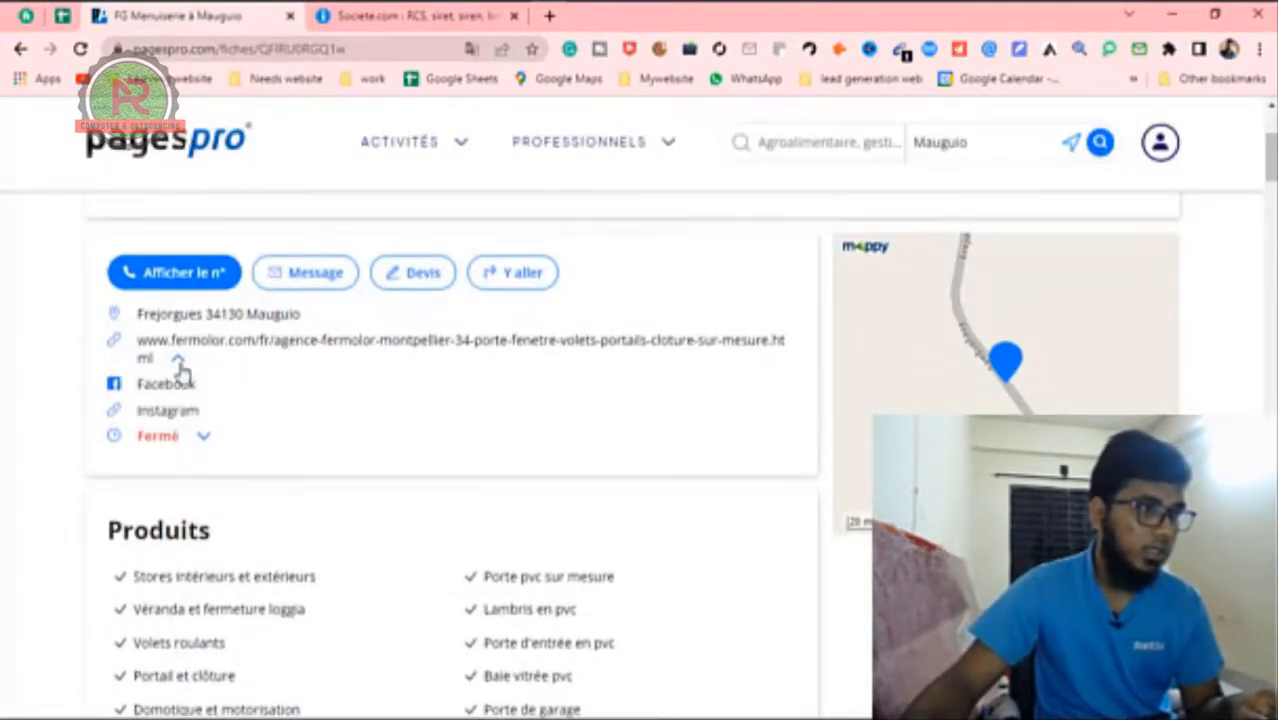
left_click(203, 440)
scroll(310, 438, "down", 2)
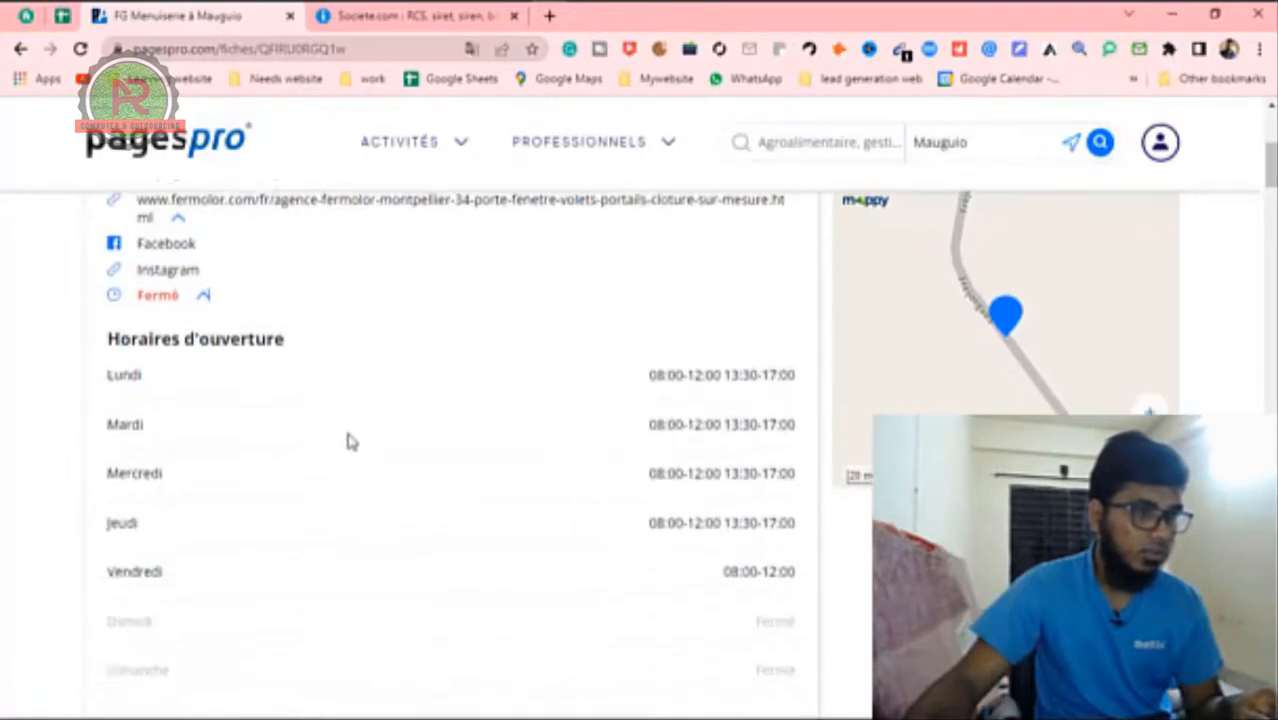
left_click(203, 255)
scroll(302, 362, "up", 3)
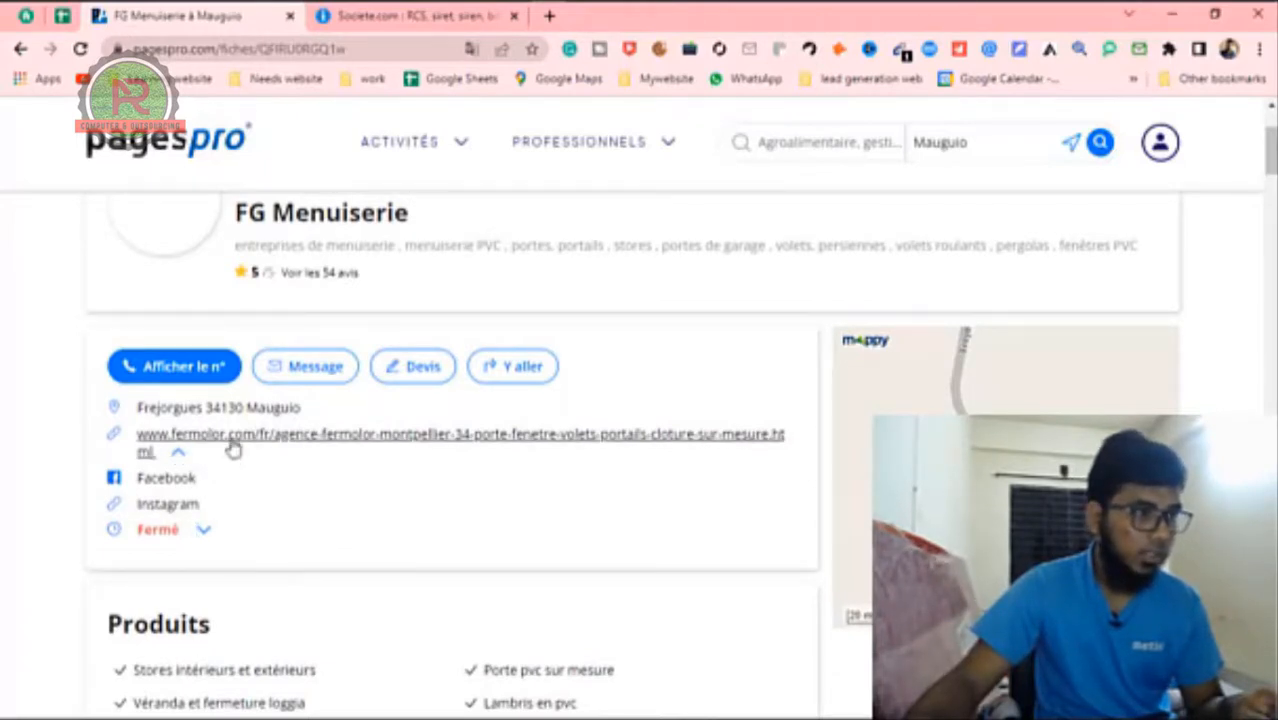
Step: Open FG Menuiserie's fermolor.com website link from its PagesPro page
right_click(230, 447)
left_click(280, 503)
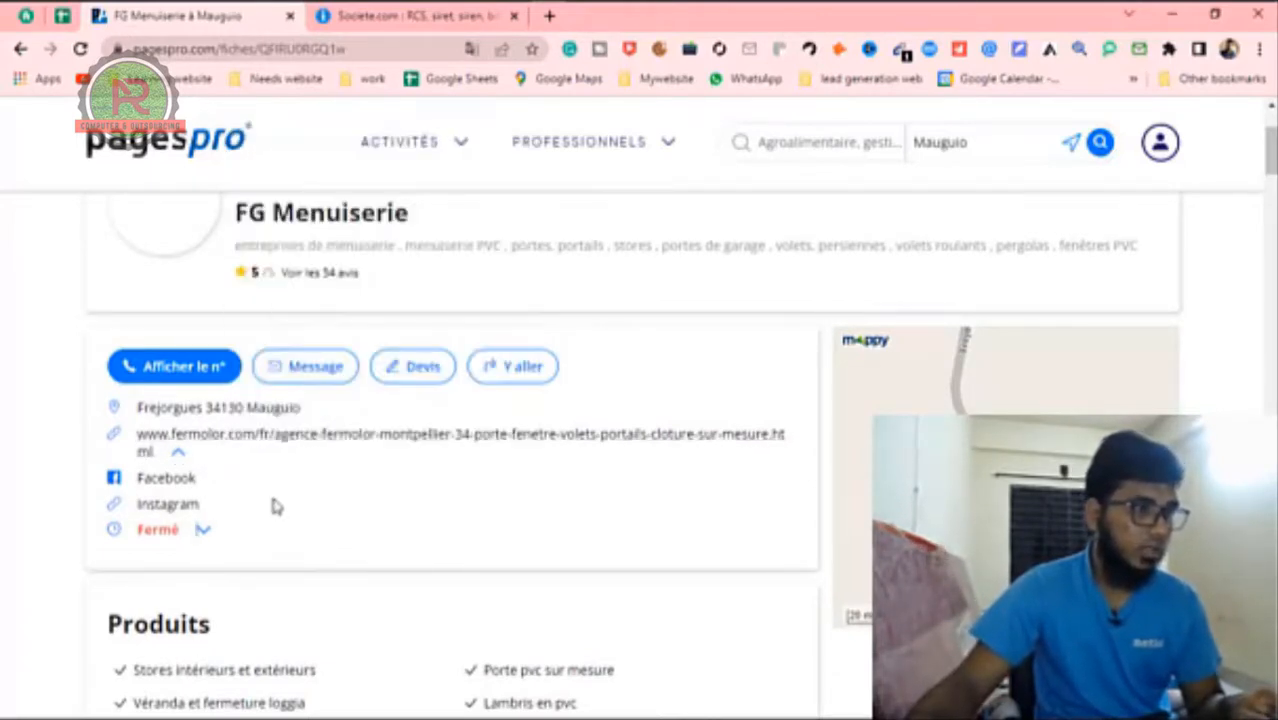
left_click(202, 440)
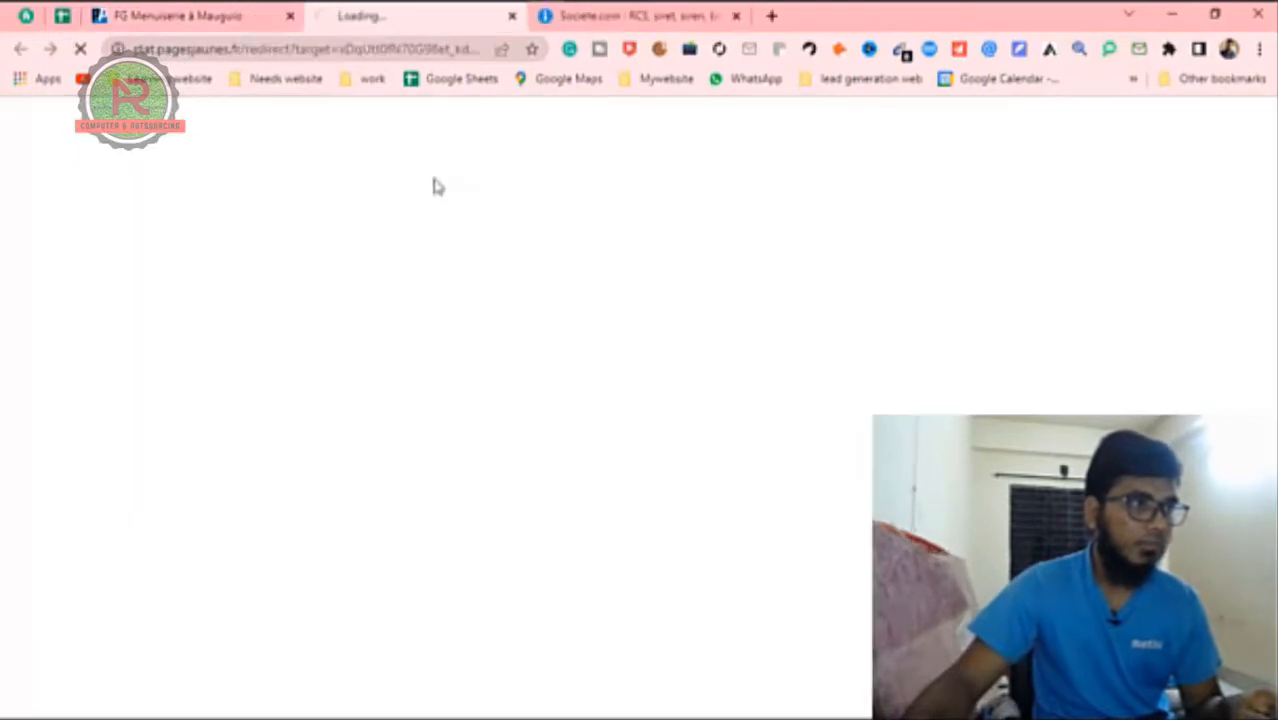
Step: Return to FG Menuiserie's PagesPro page and examine its activities, products, customer reviews and detailed information
left_click(190, 17)
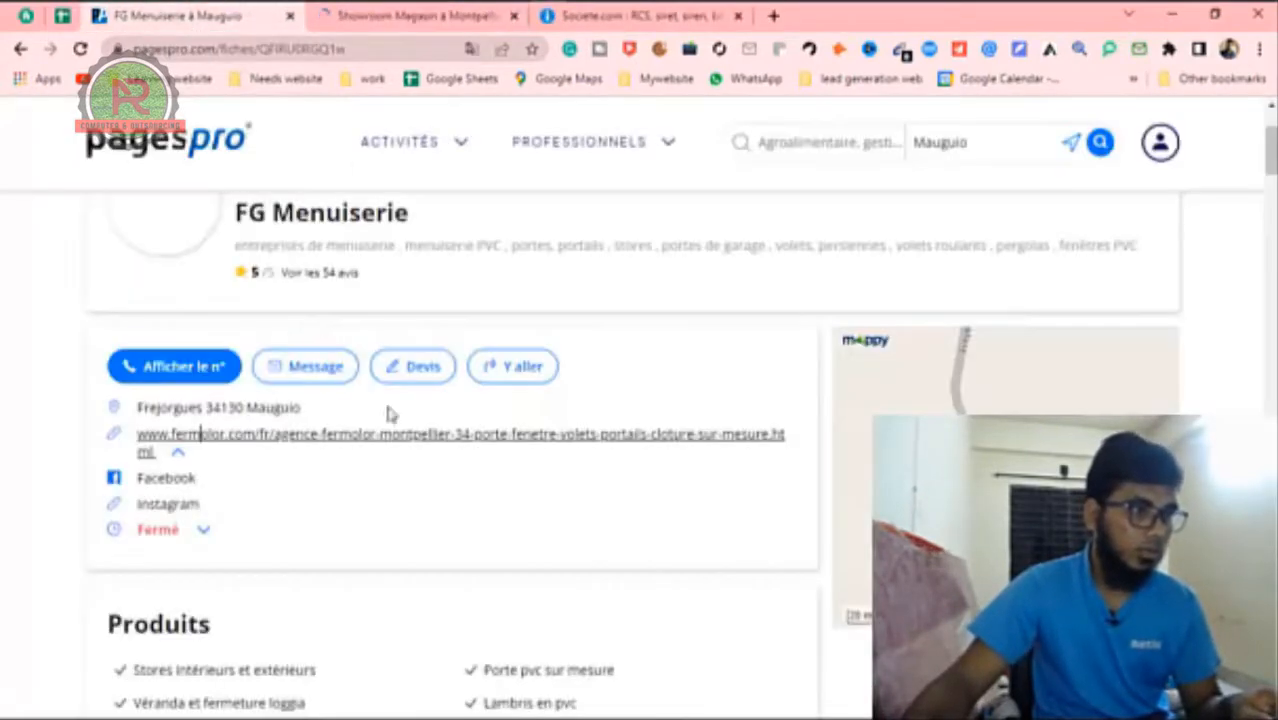
scroll(551, 441, "up", 2)
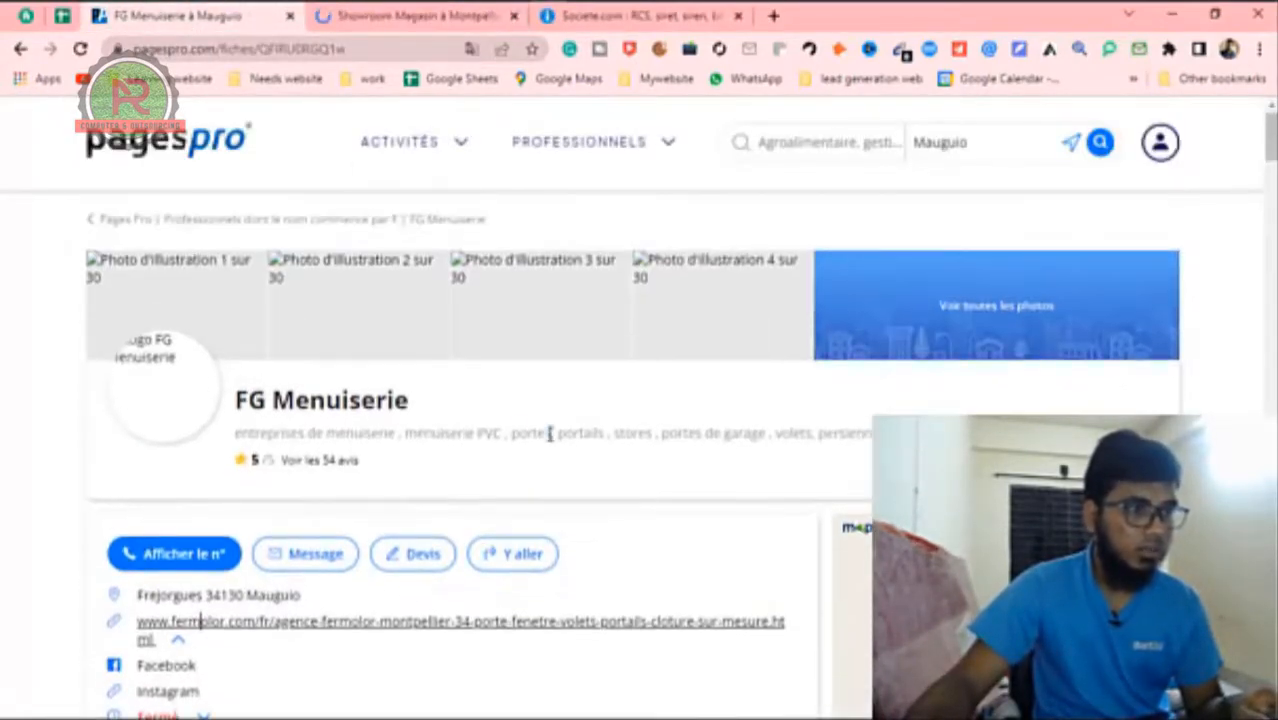
left_click_drag(230, 440, 875, 436)
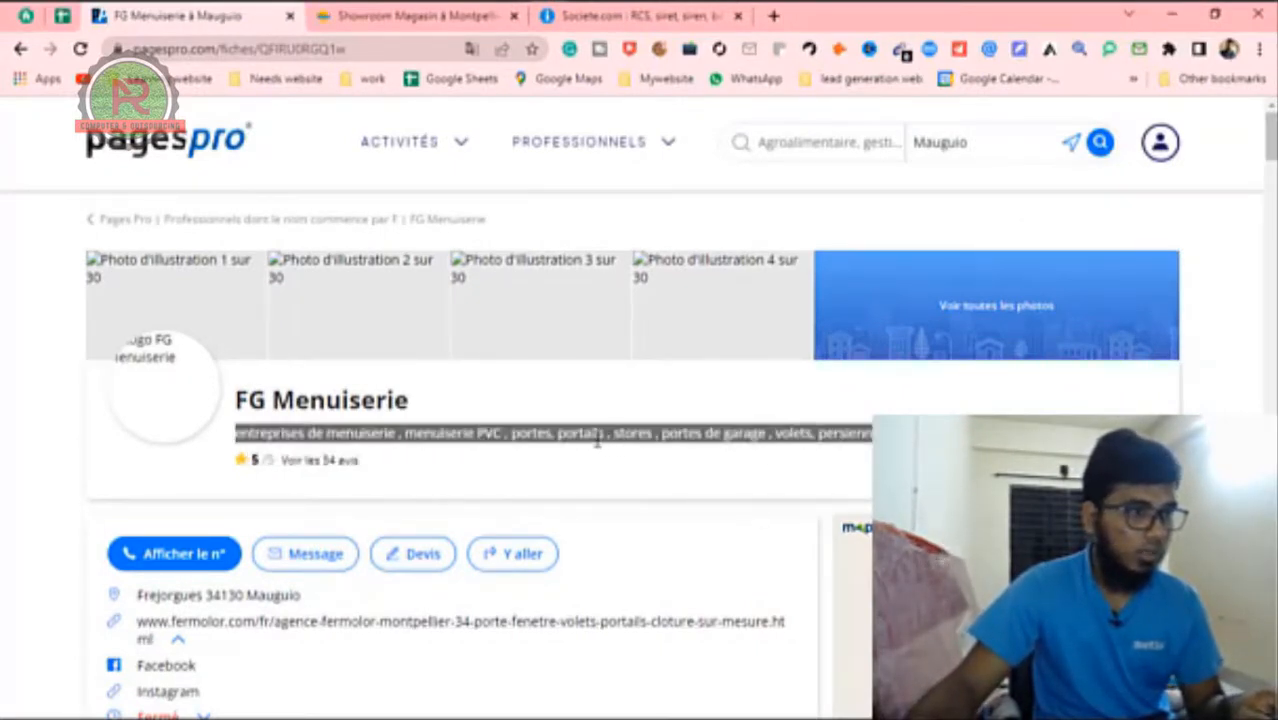
scroll(479, 433, "down", 5)
scroll(528, 397, "up", 3)
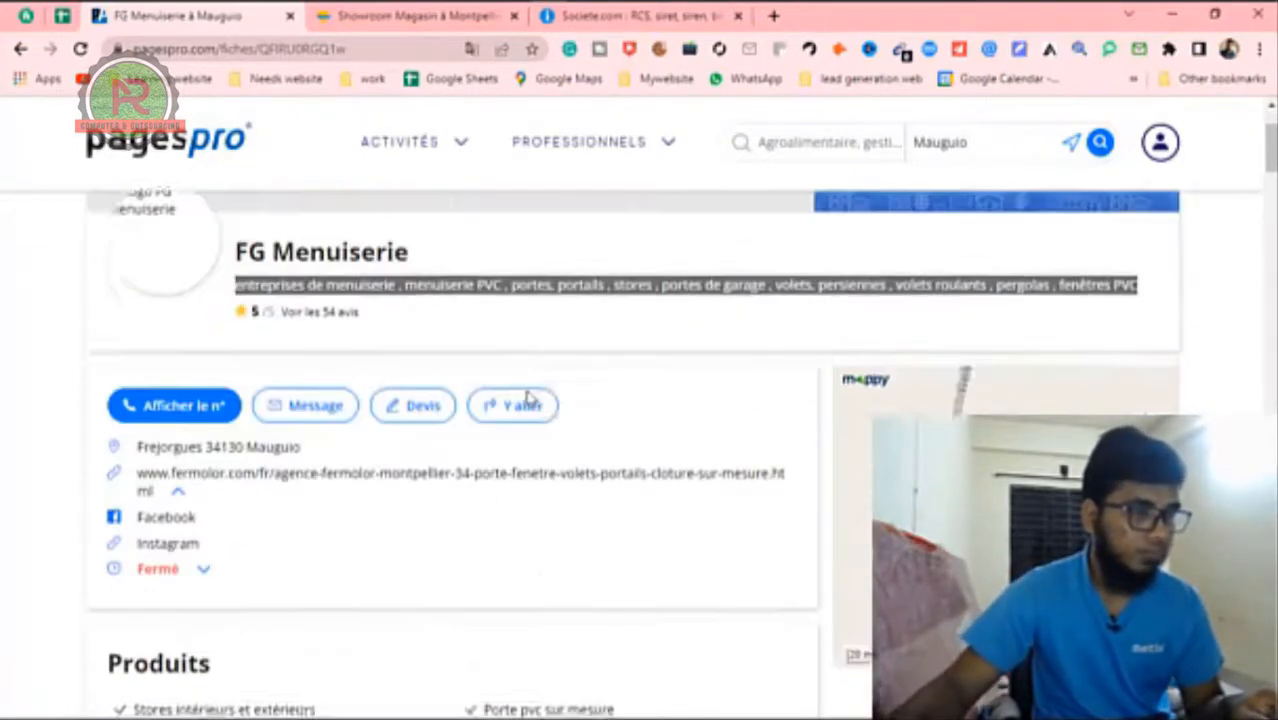
left_click(518, 365)
scroll(491, 406, "down", 5)
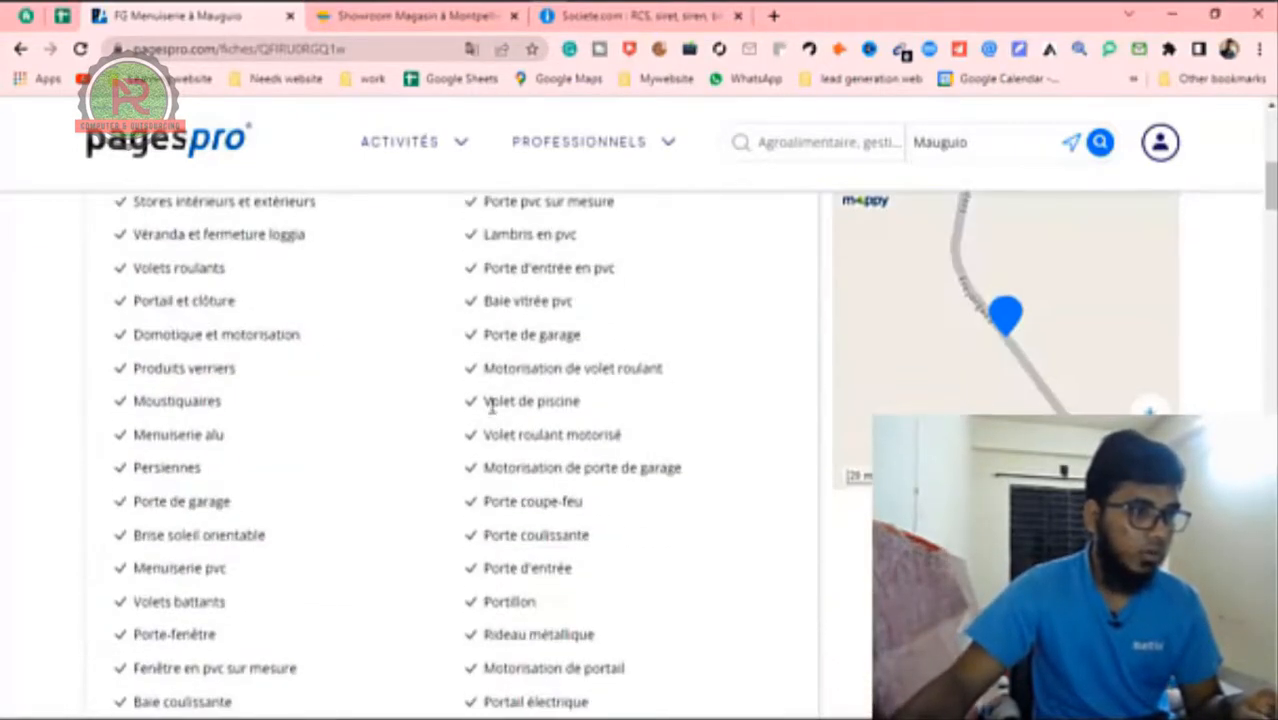
scroll(500, 430, "down", 15)
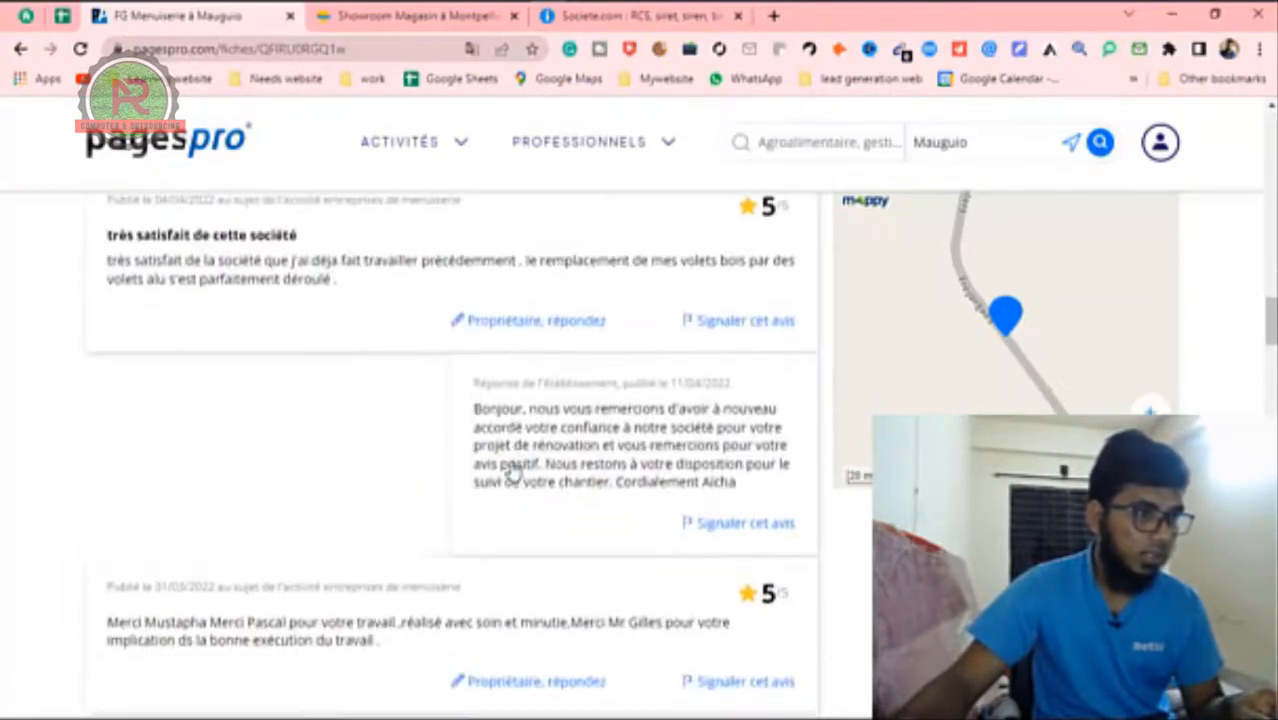
scroll(515, 466, "up", 4)
scroll(518, 470, "down", 12)
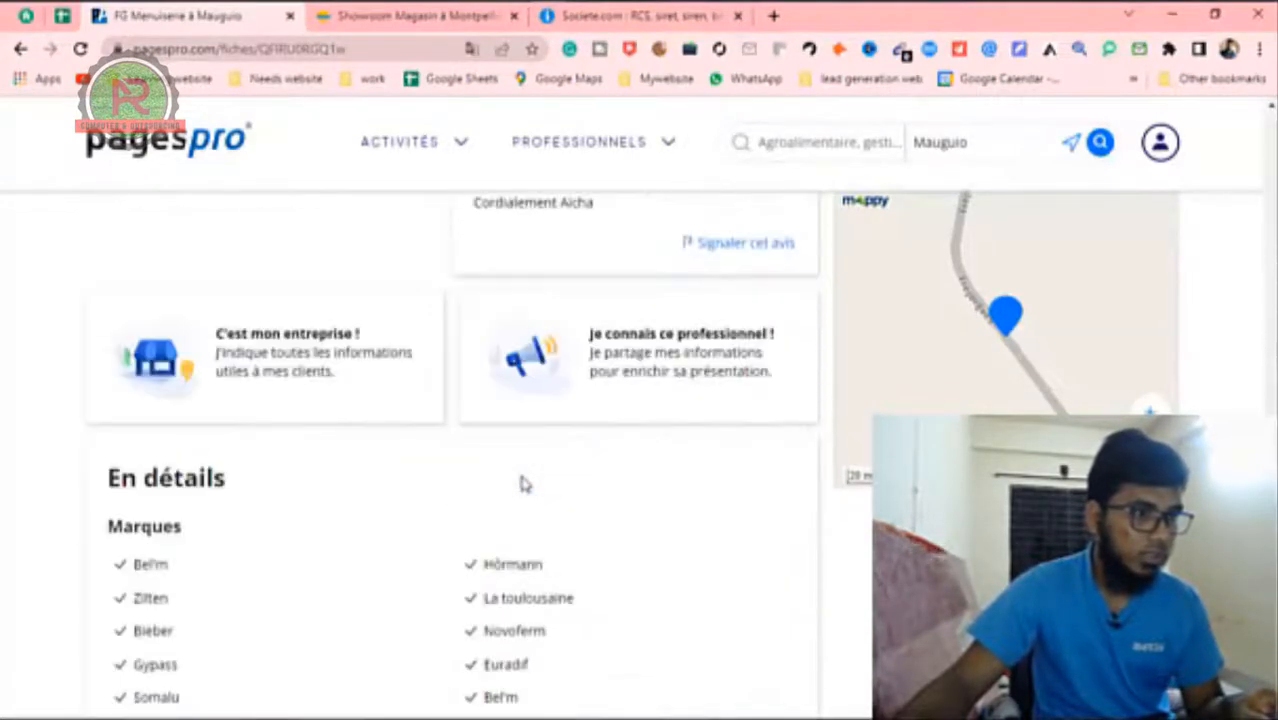
scroll(522, 480, "down", 15)
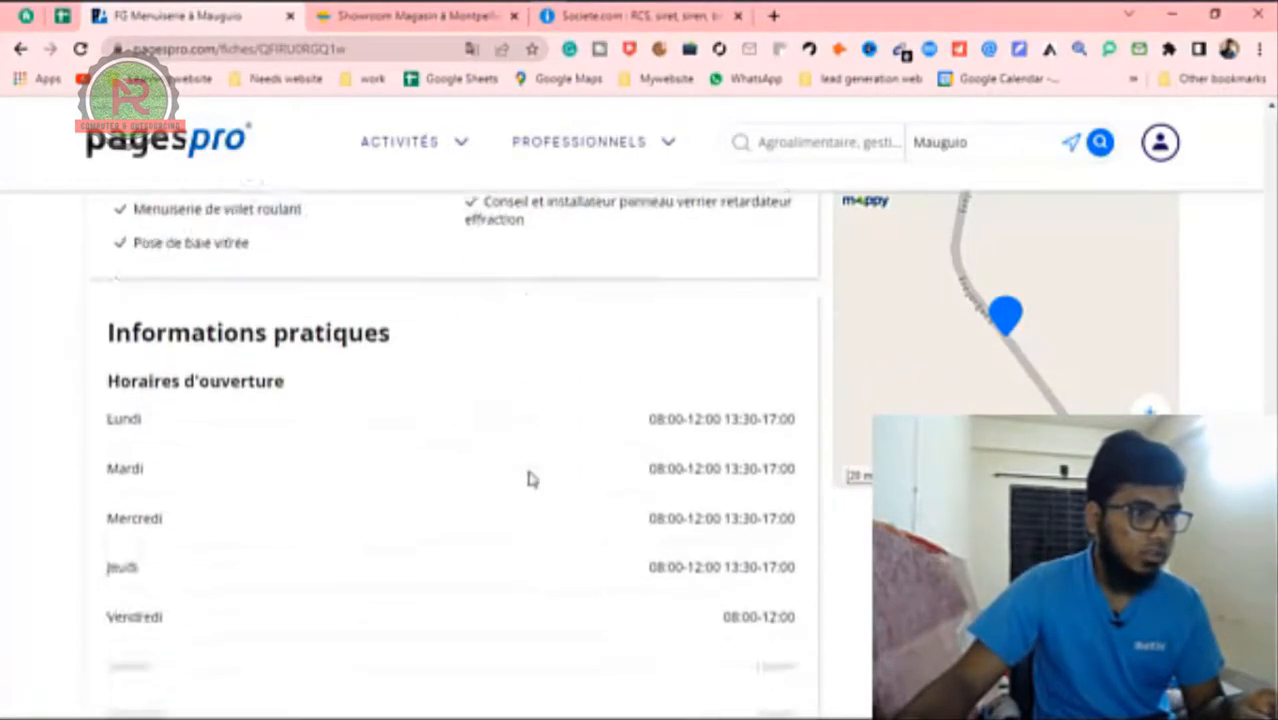
Step: Copy the SIRET number from FG Menuiserie's establishment data on PagesPro and paste it into Sirect Number cell G3 of the sheet
scroll(530, 479, "down", 3)
scroll(530, 479, "up", 1)
scroll(532, 480, "down", 4)
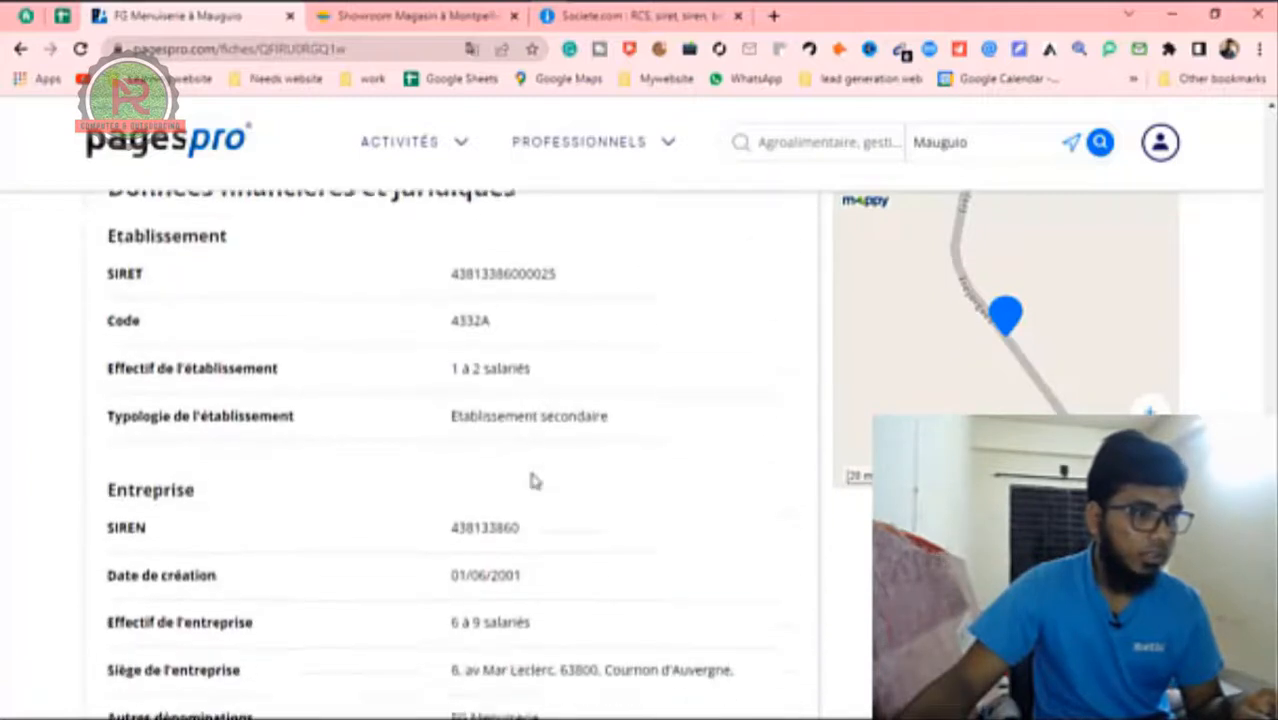
scroll(534, 481, "down", 1)
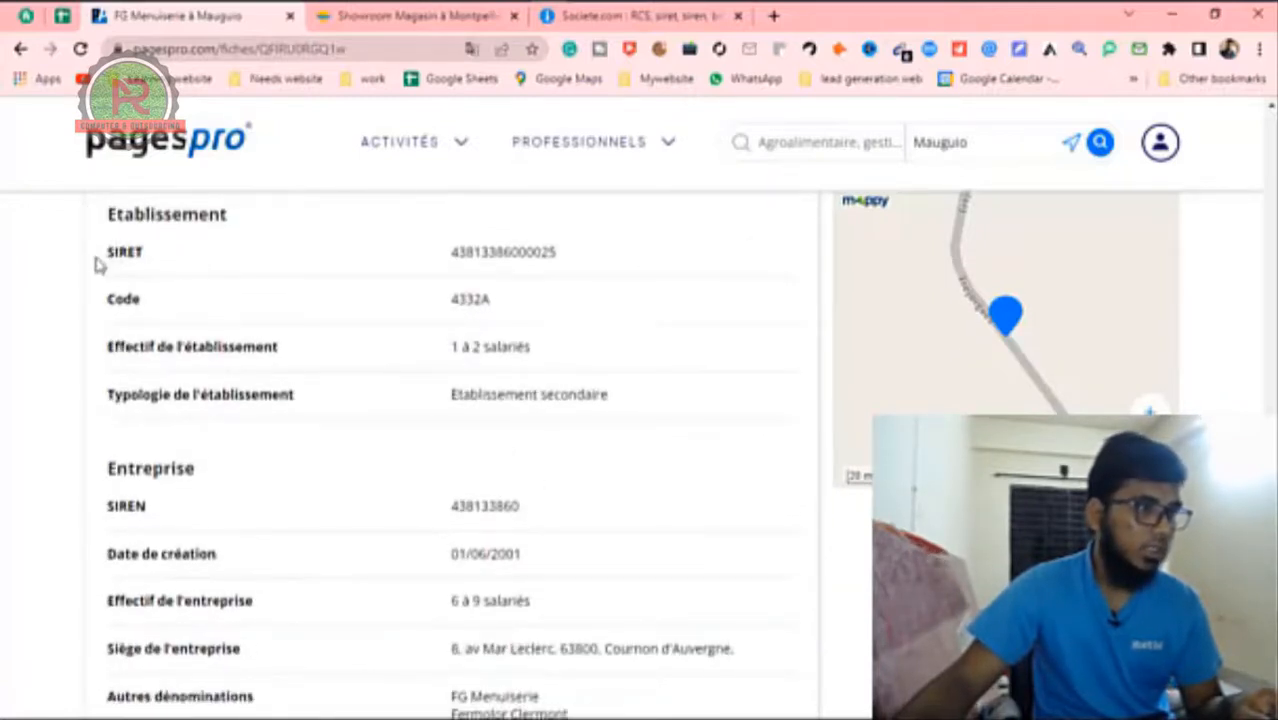
left_click_drag(167, 264, 110, 258)
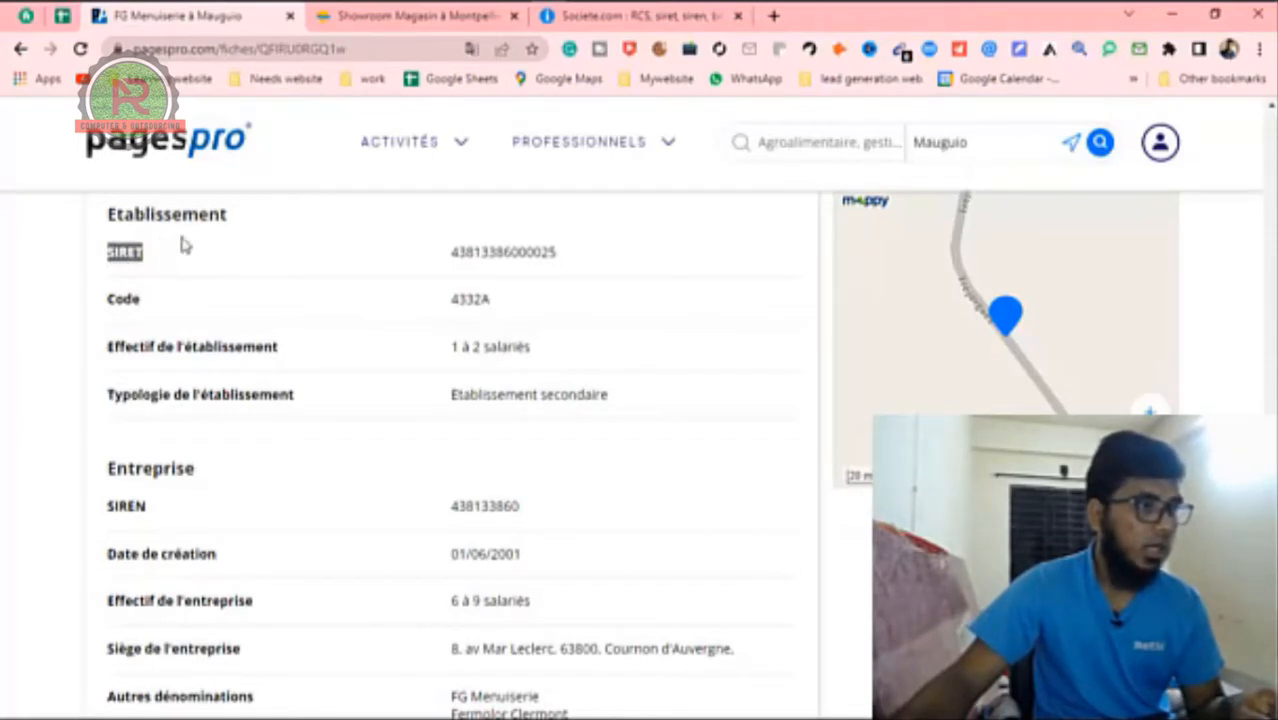
left_click(95, 260)
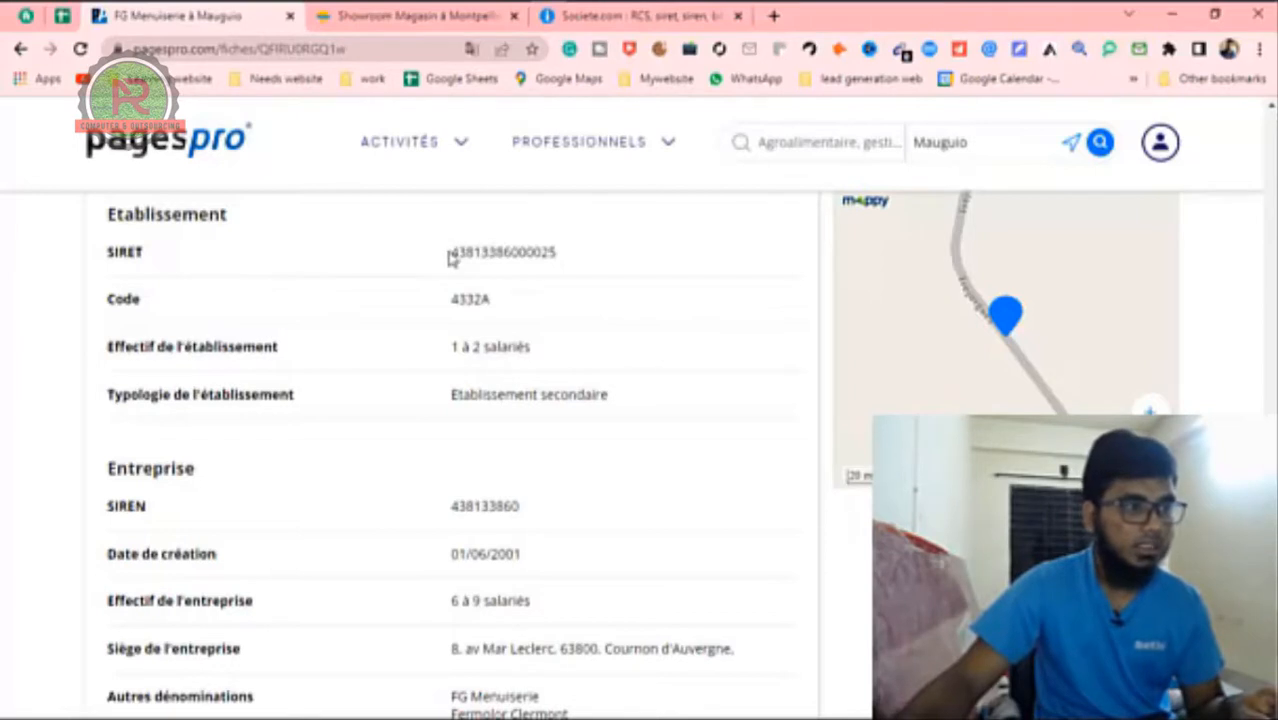
double_click(505, 256)
key("ctrl+c")
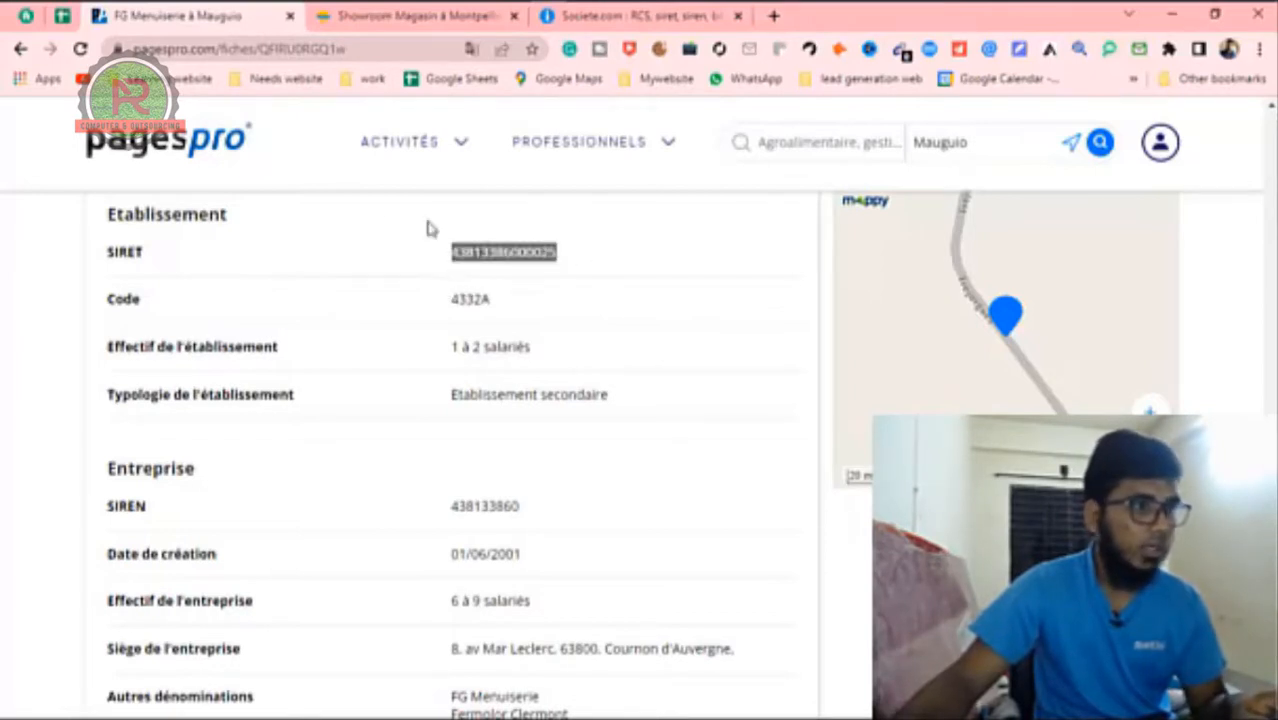
left_click(70, 18)
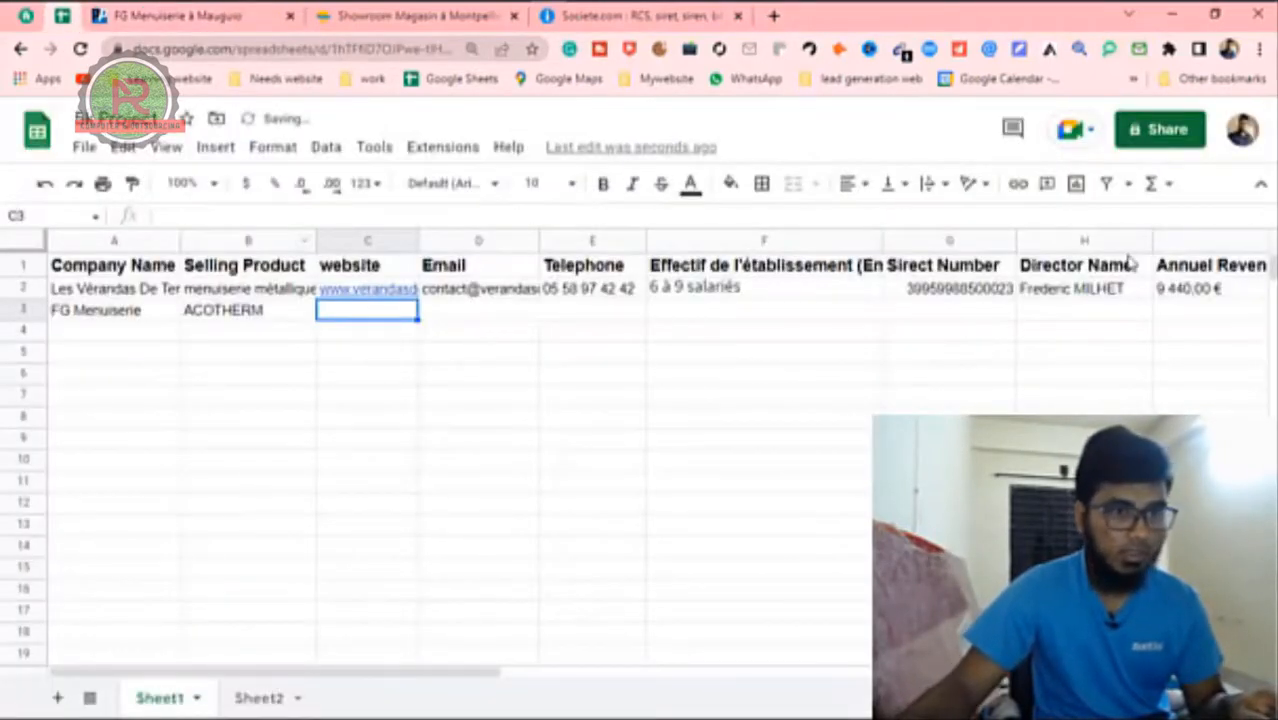
left_click(937, 312)
key("ctrl+v")
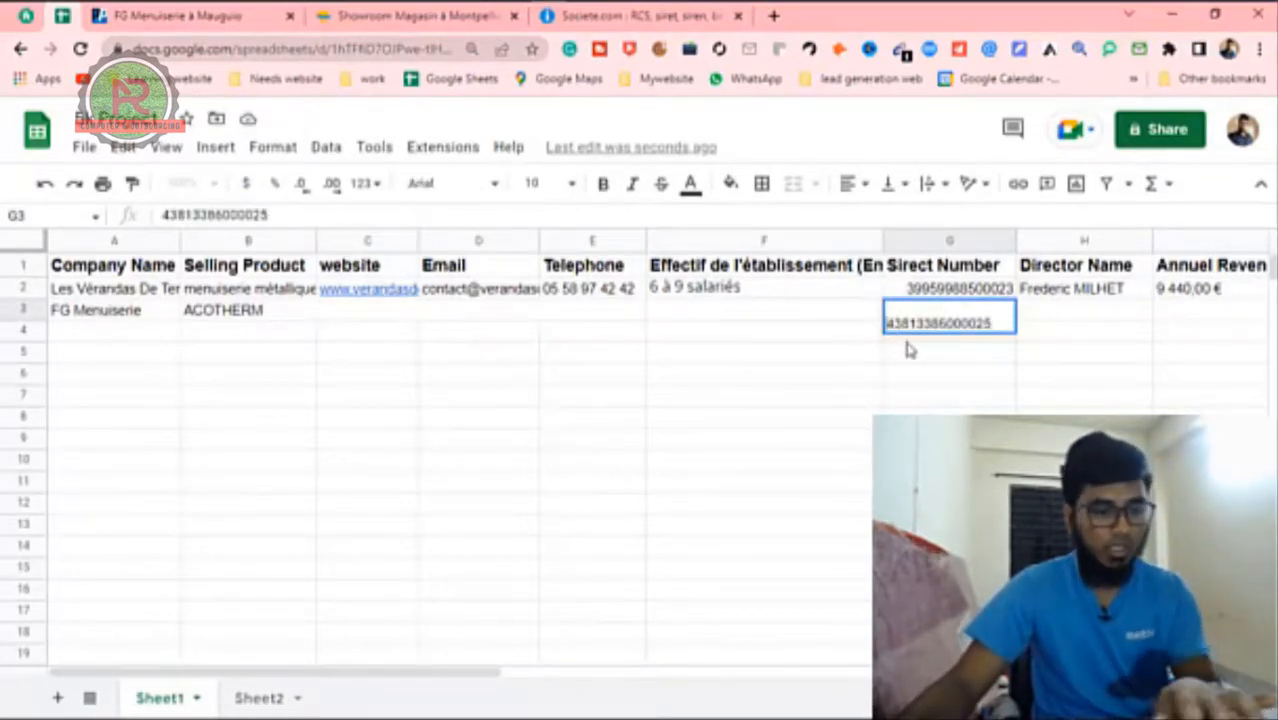
left_click(845, 353)
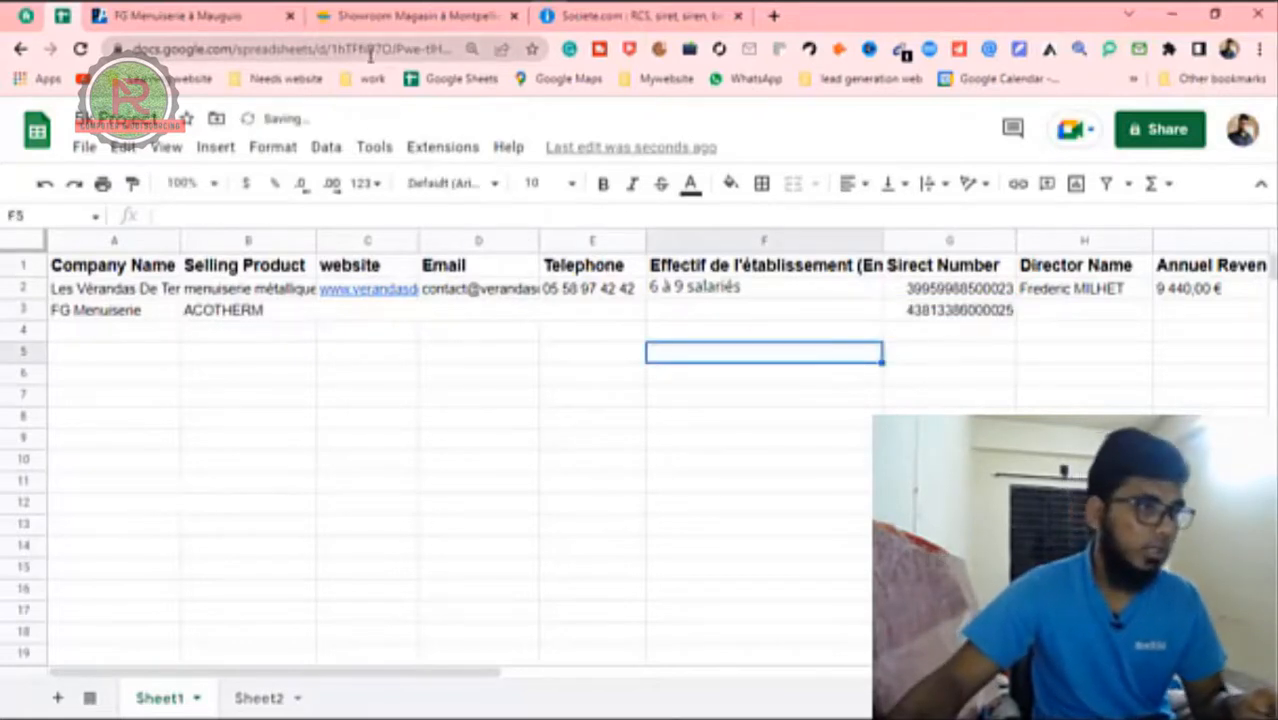
Step: Copy the Effectif de l'établissement value "1 à 2 salariés" from the PagesPro page and paste it into cell F3
left_click(210, 22)
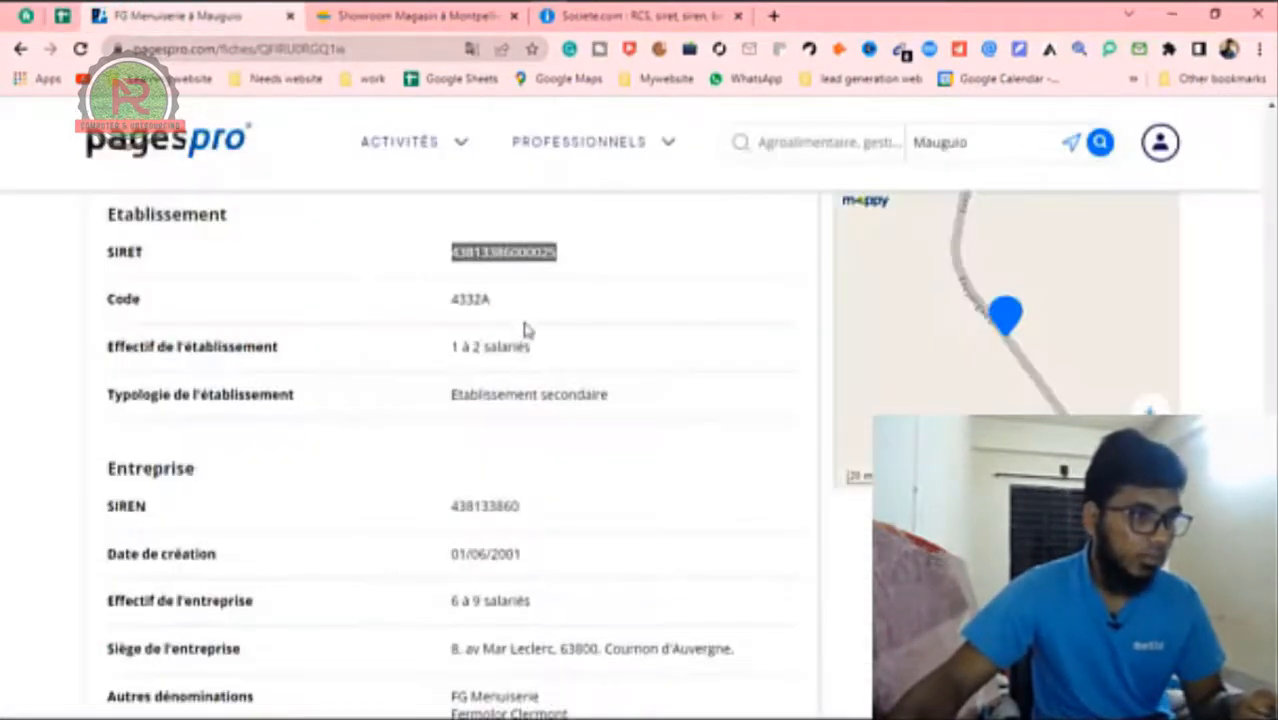
left_click_drag(558, 350, 436, 353)
key("ctrl+c")
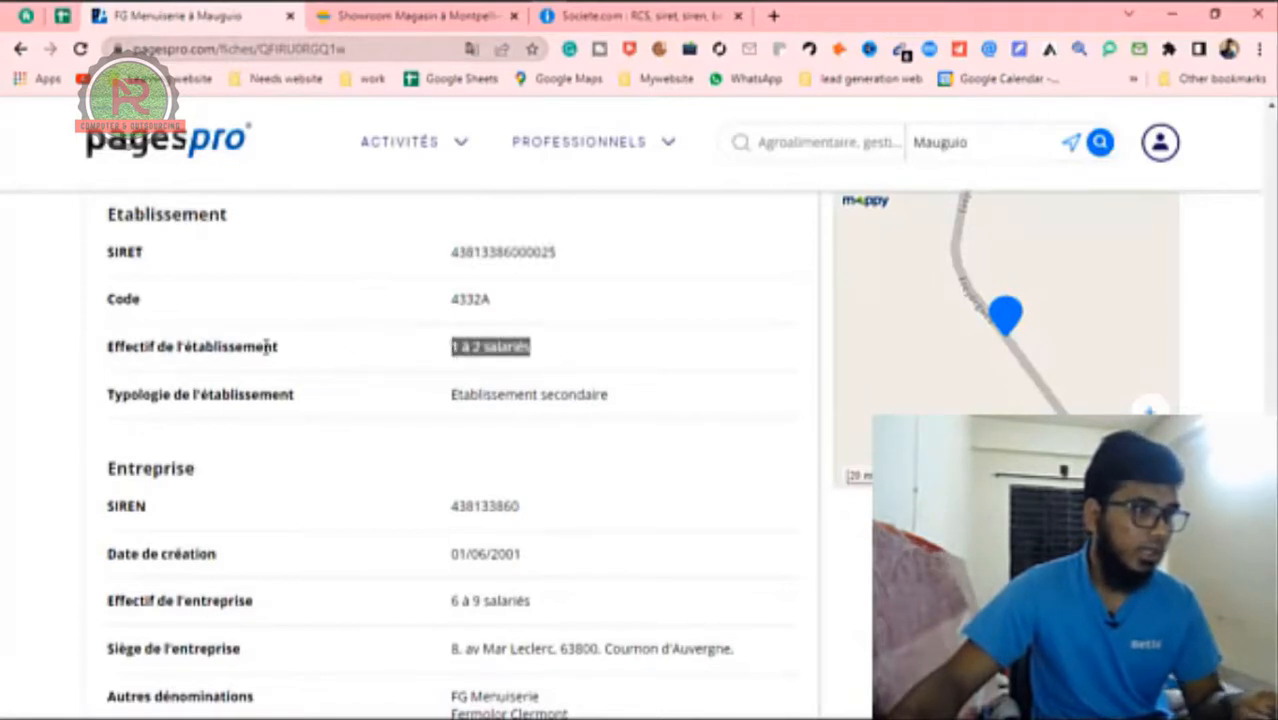
left_click_drag(304, 347, 143, 359)
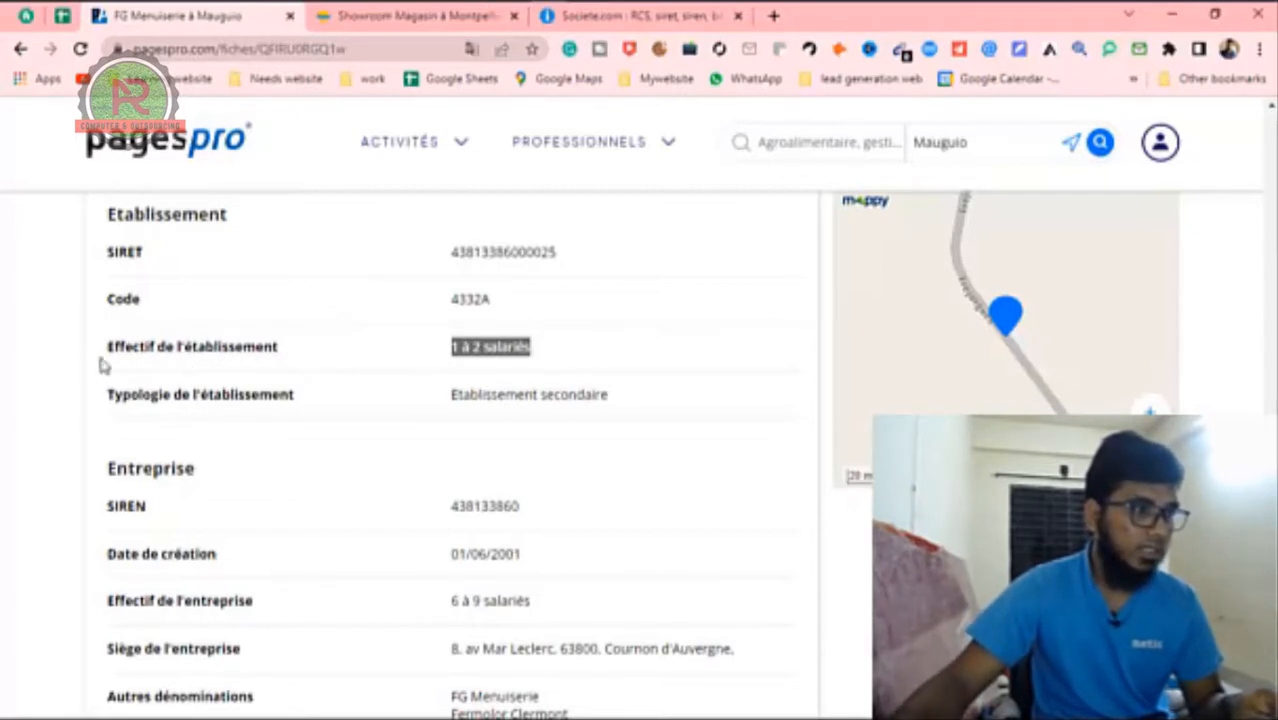
left_click(62, 15)
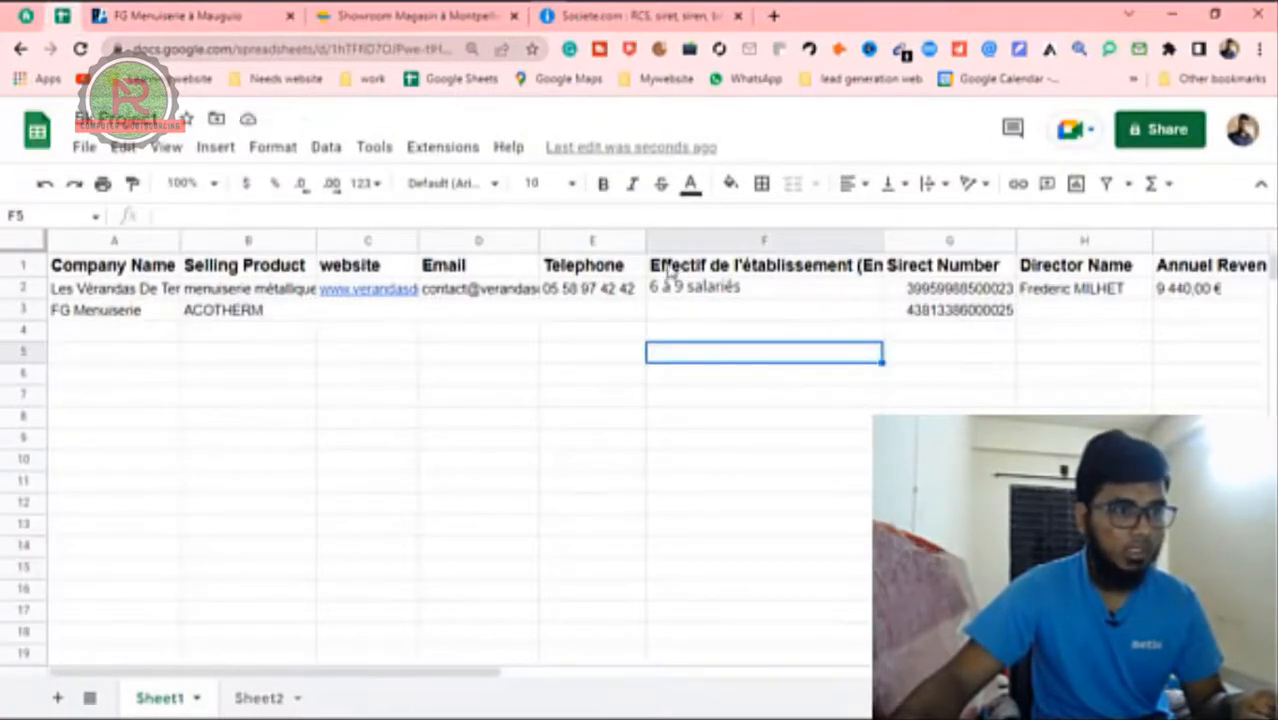
double_click(708, 312)
key("ctrl+v")
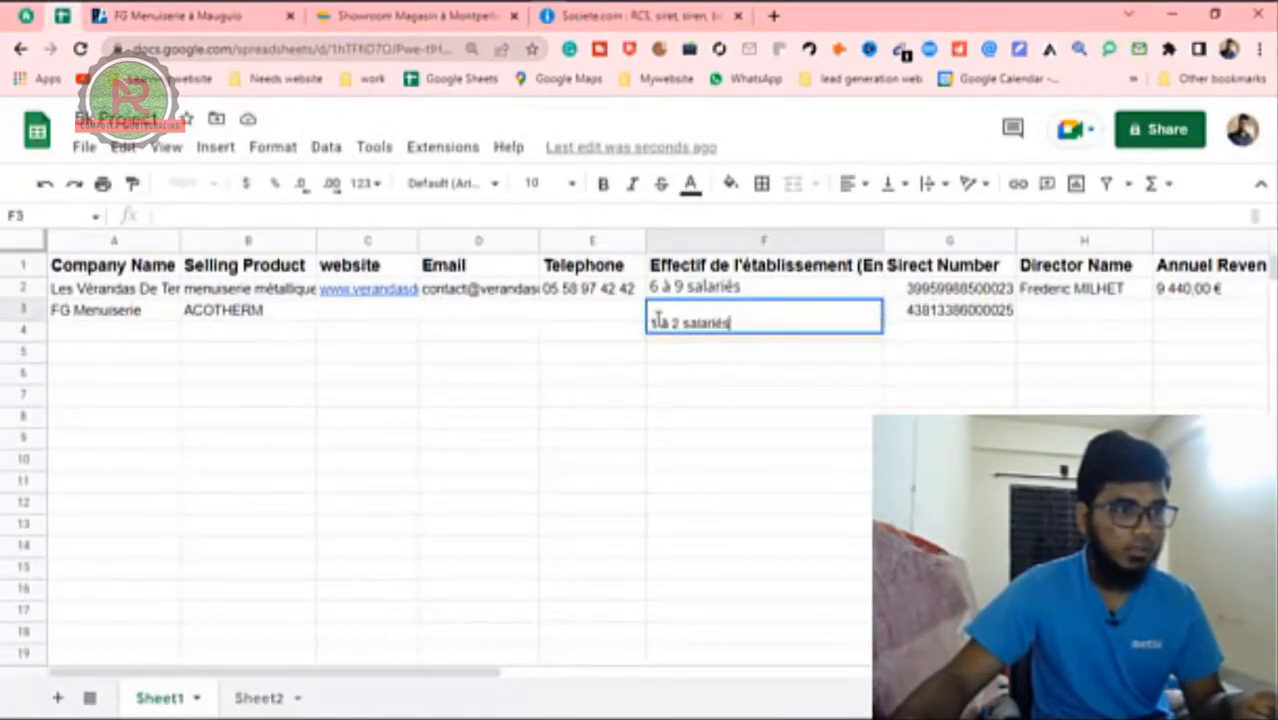
left_click(668, 386)
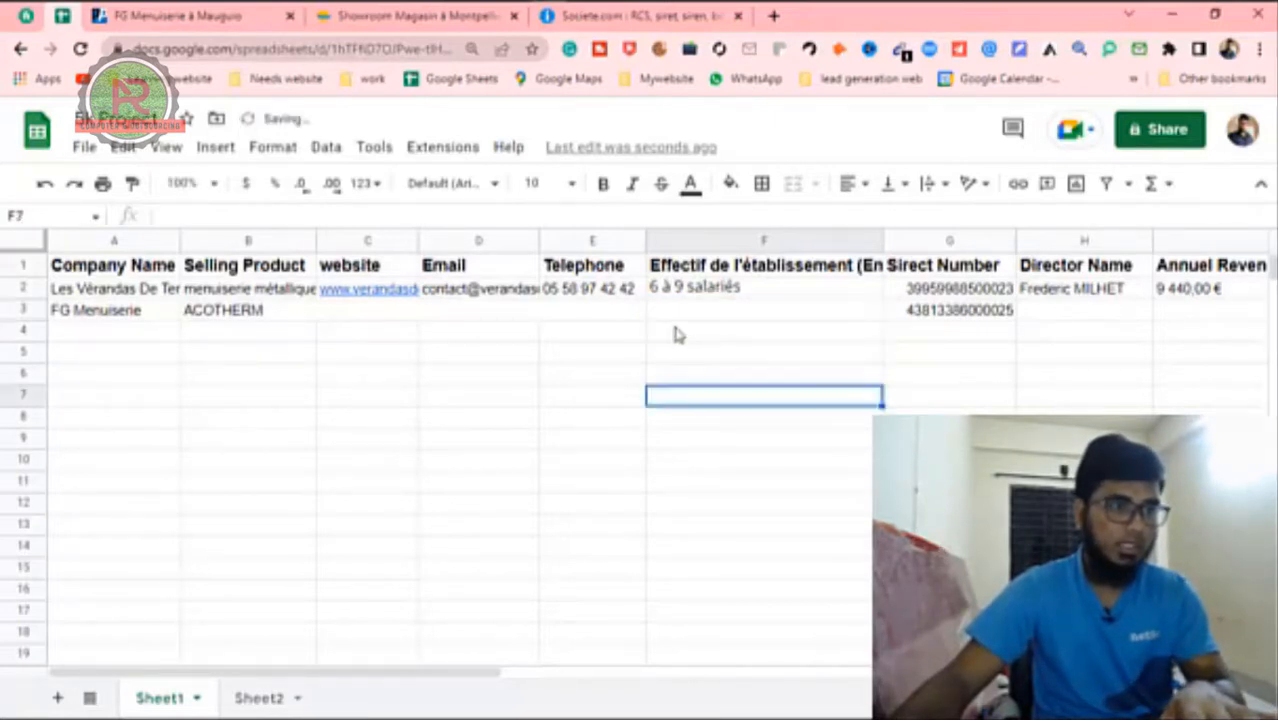
Step: Remove the blank line before "1 à 2 salariés" in cell F3
double_click(693, 312)
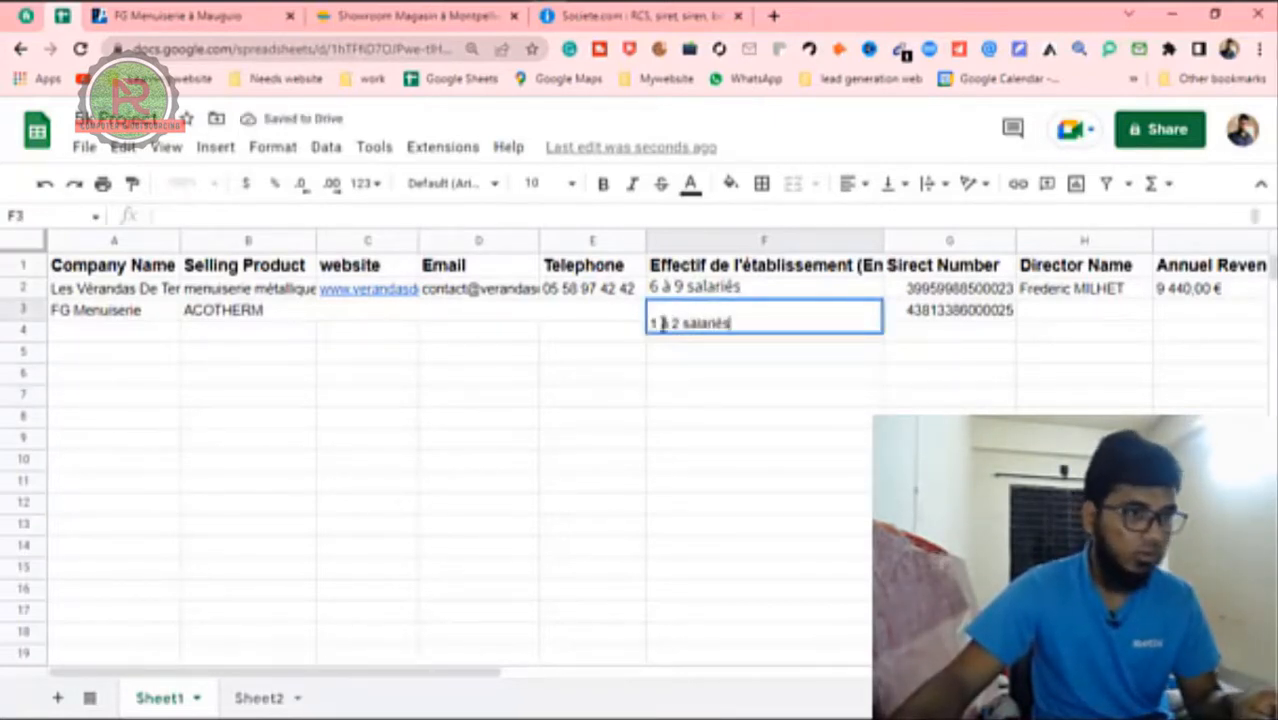
left_click(661, 311)
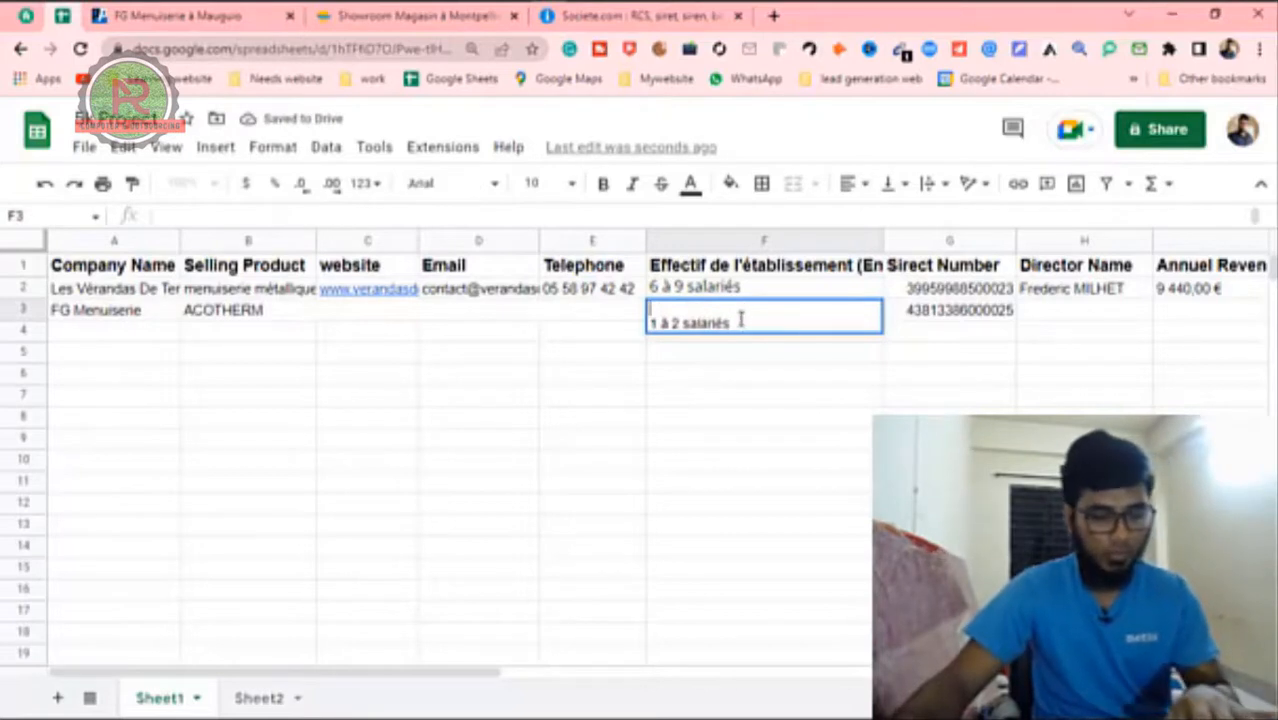
left_click(669, 395)
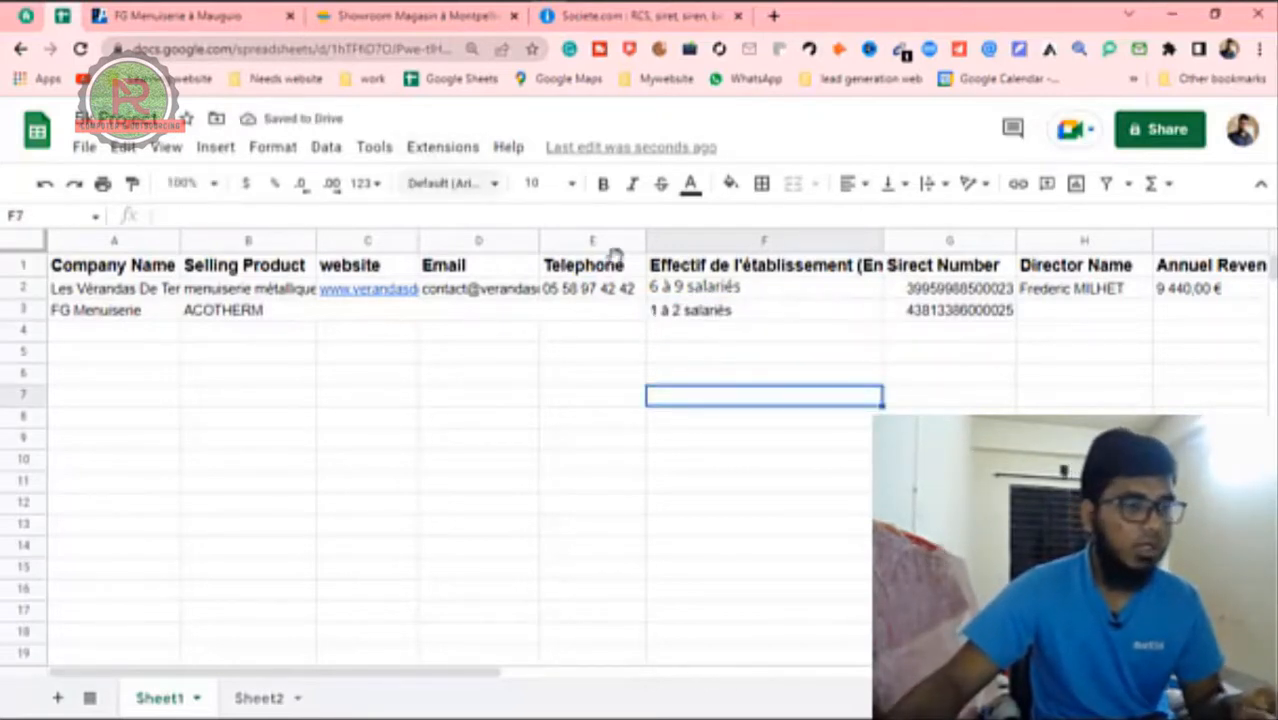
Step: Copy the company name FG Menuiserie from cell A3 and search Google for it in a new browser tab
left_click(363, 314)
key("Right")
key("Right")
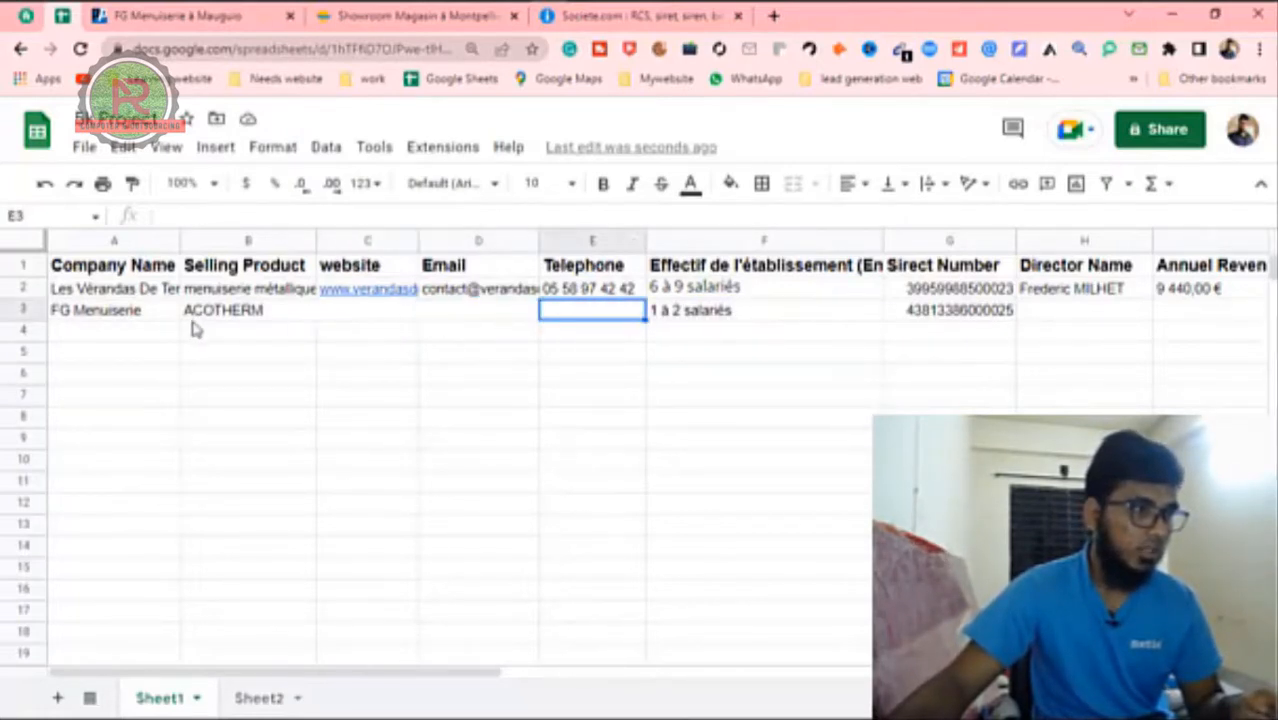
left_click(96, 314)
key("ctrl+c")
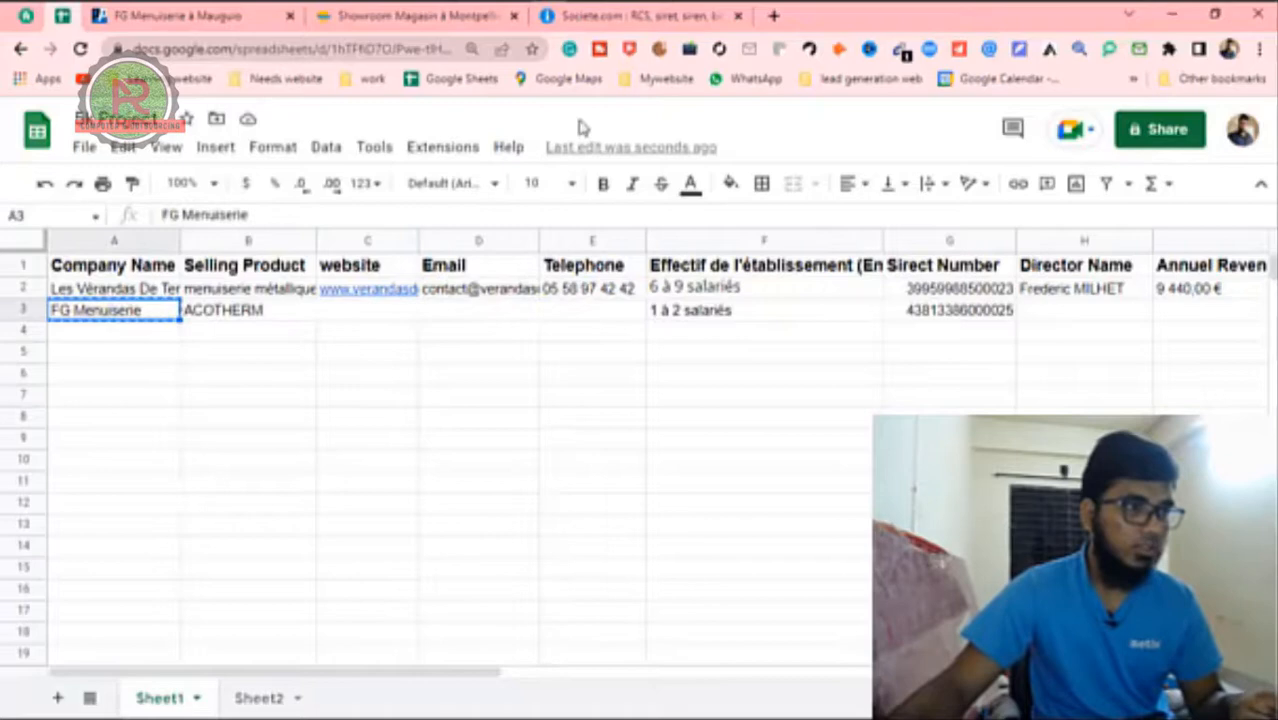
left_click(773, 17)
key("ctrl+v")
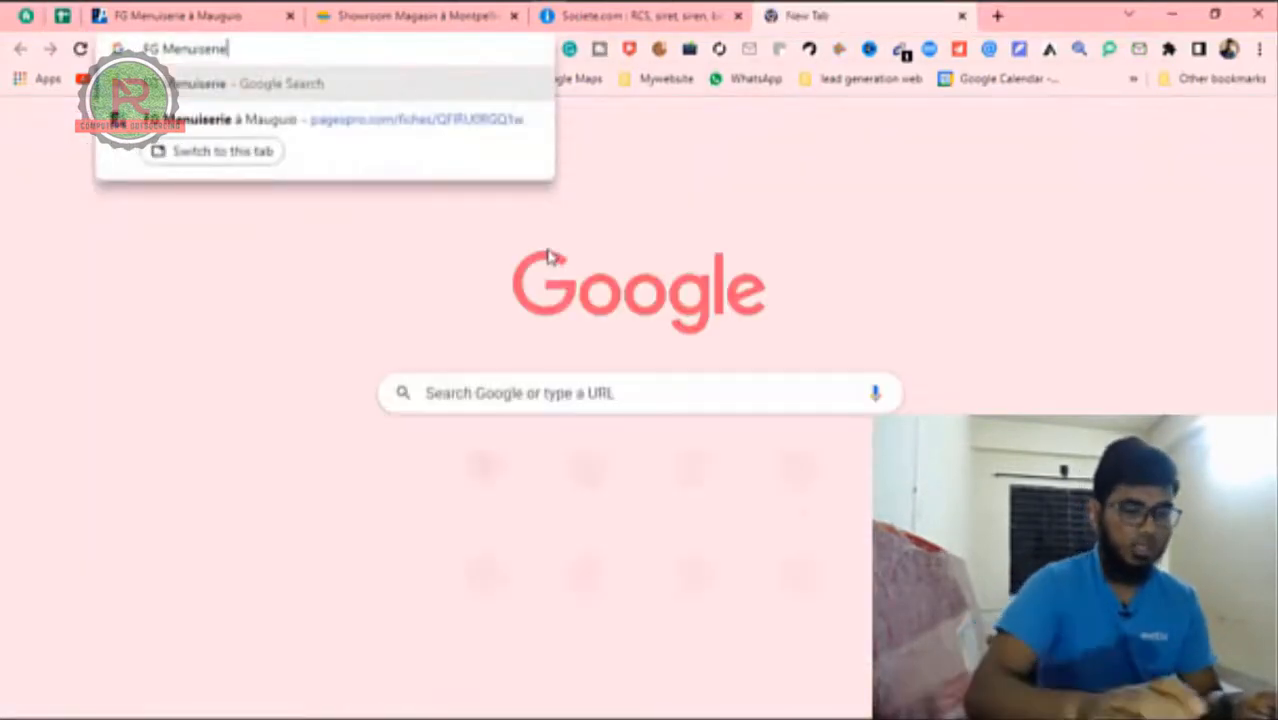
key("Return")
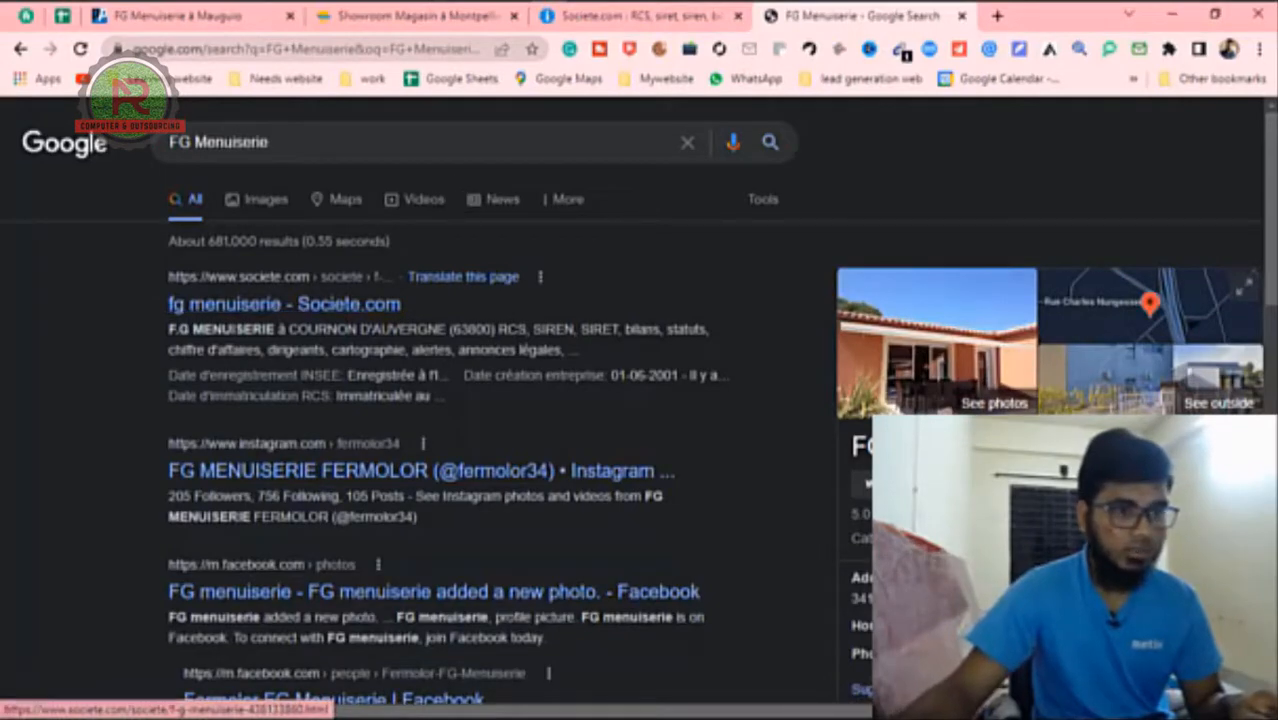
scroll(958, 352, "down", 2)
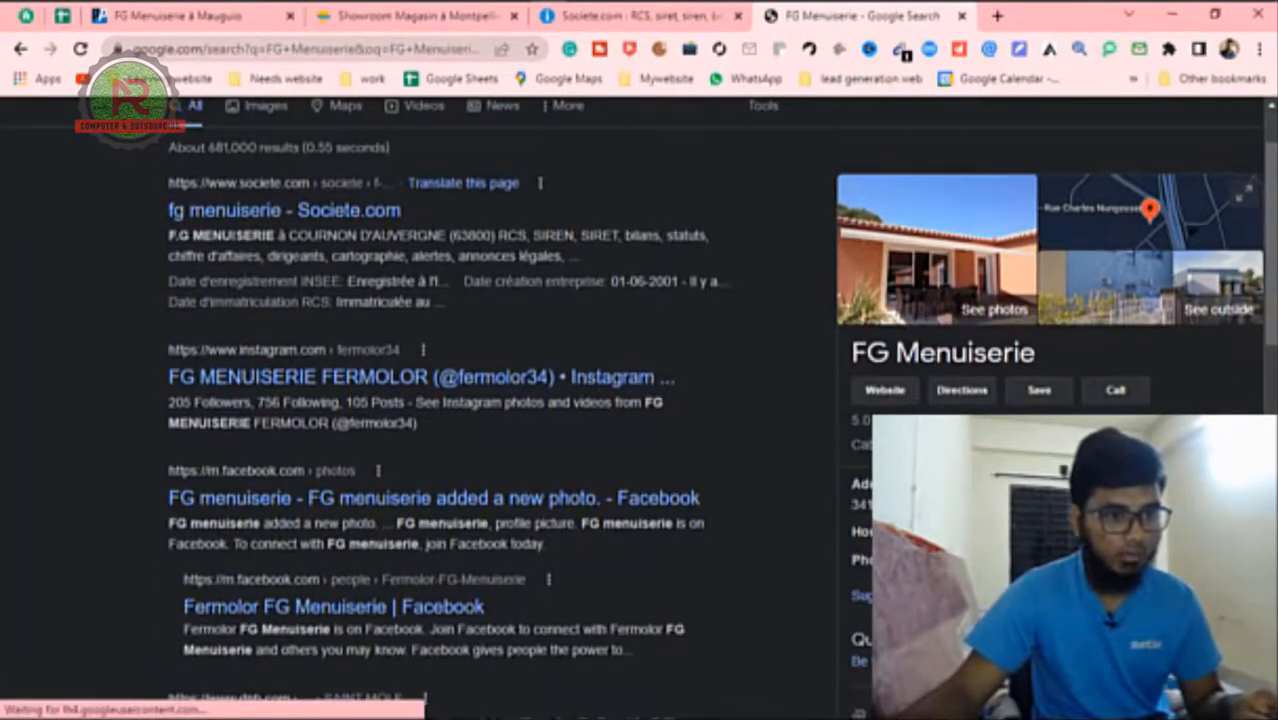
scroll(958, 352, "down", 1)
scroll(958, 392, "down", 2)
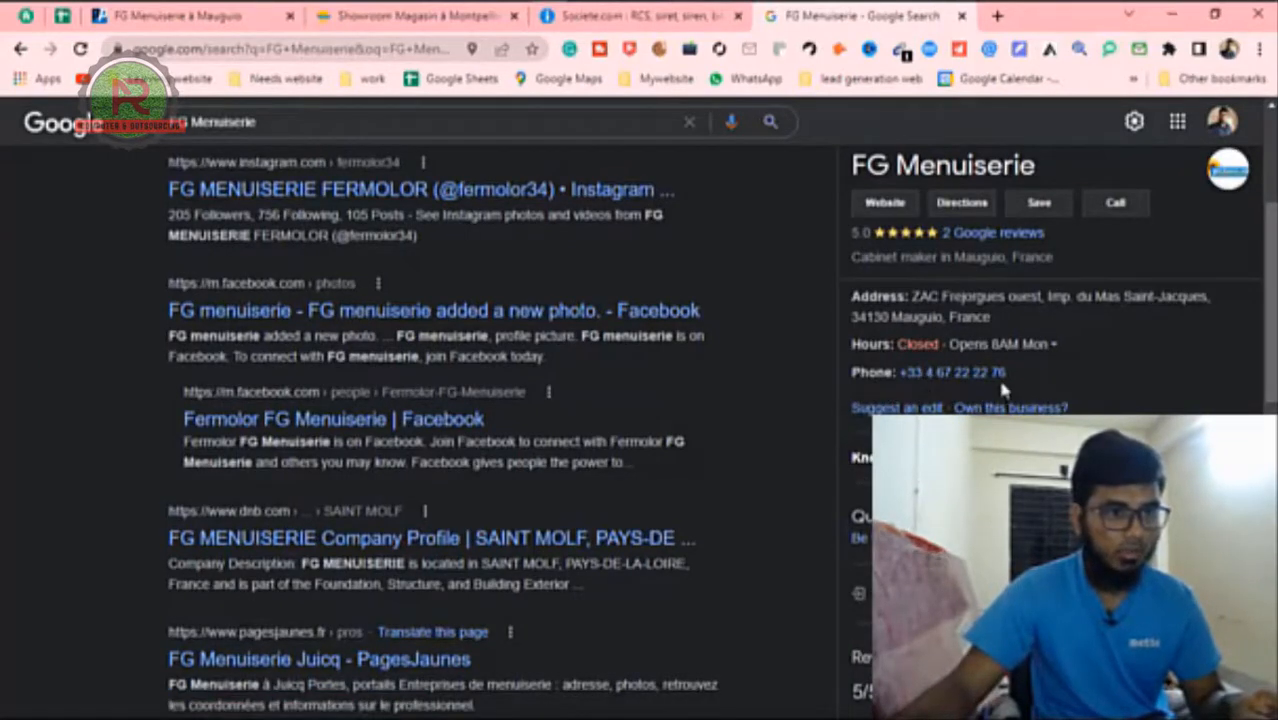
left_click_drag(1025, 375, 955, 380)
key("ctrl+c")
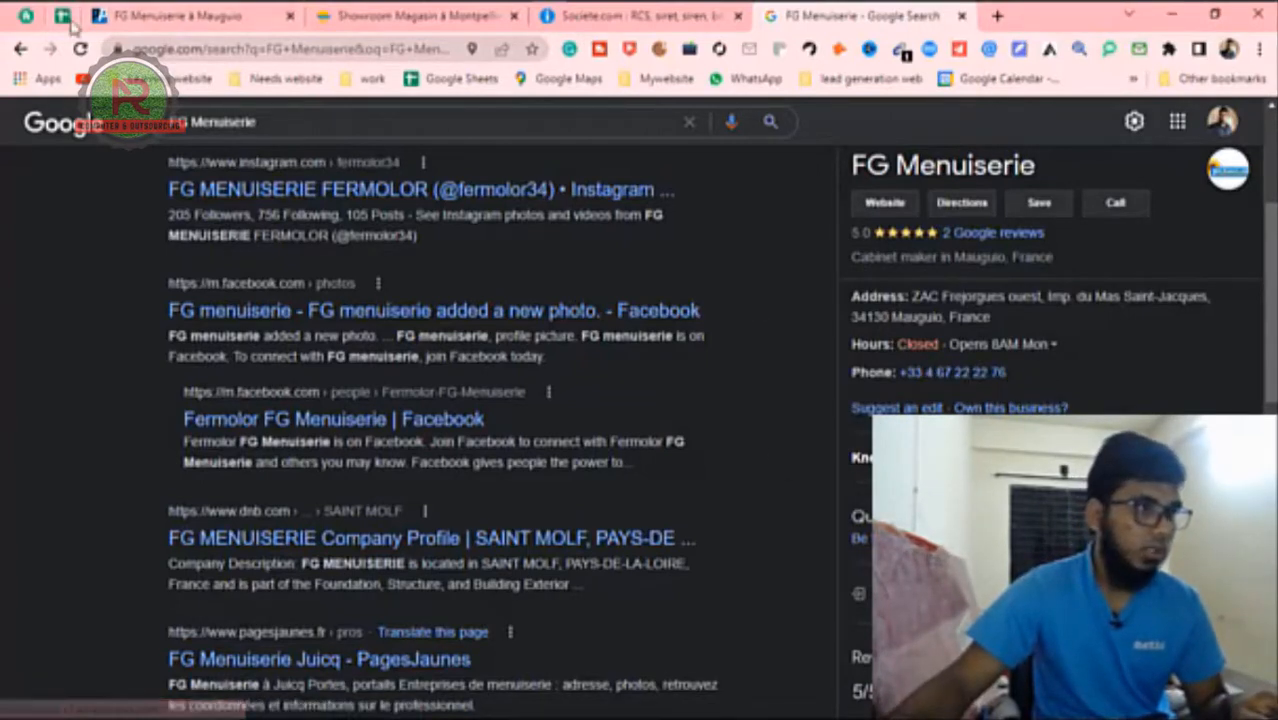
Step: Check the first Google results for FG Menuiserie, and switch to the company's open fermolor.com Montpellier agency page
scroll(305, 397, "up", 2)
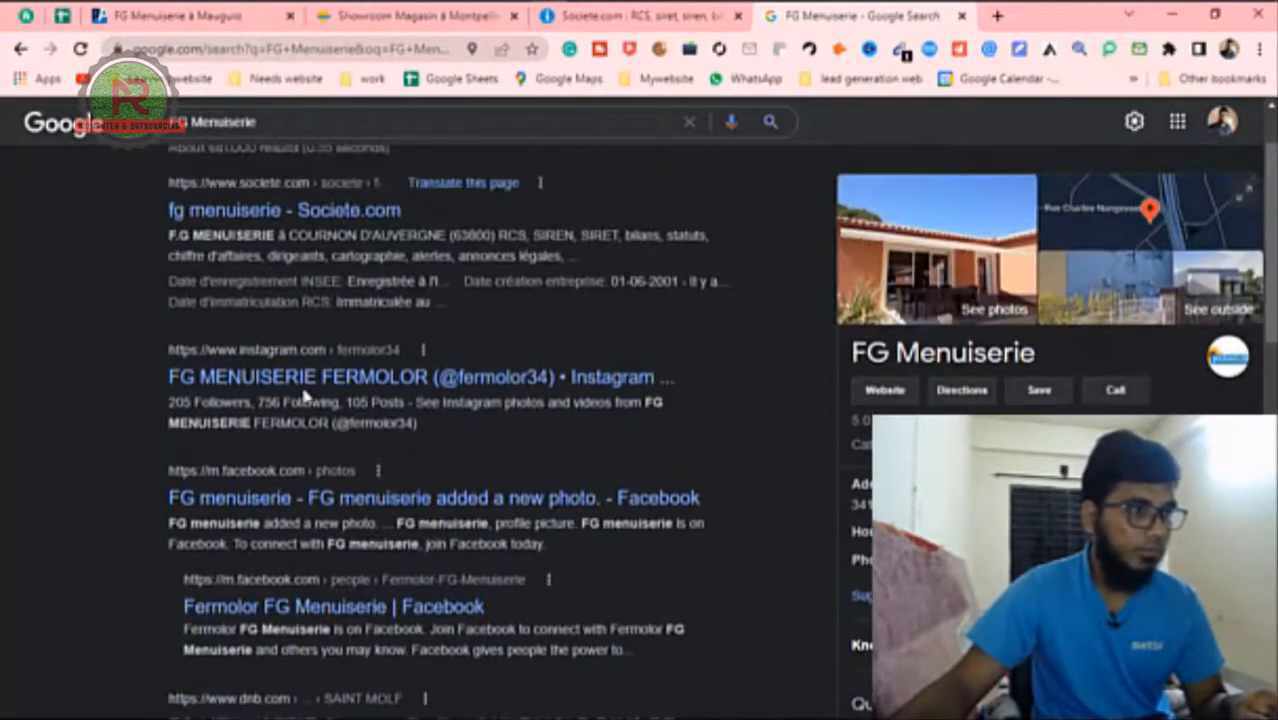
scroll(239, 404, "up", 1)
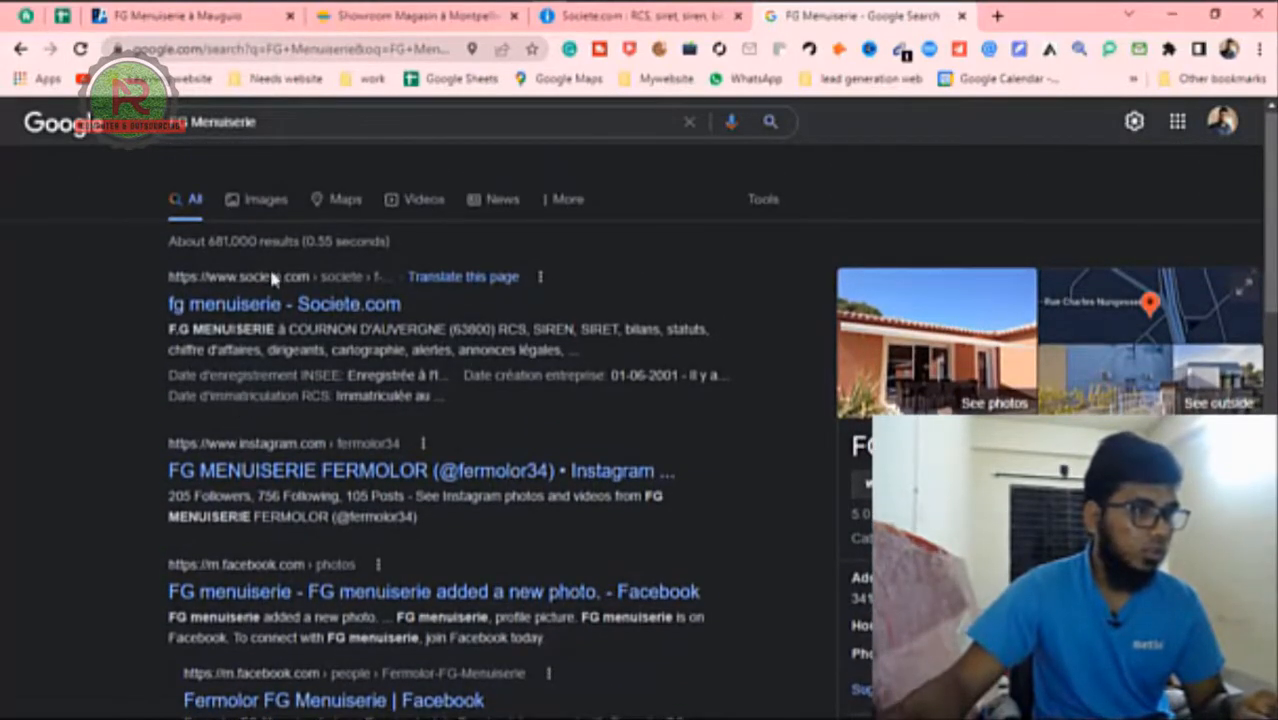
left_click(410, 16)
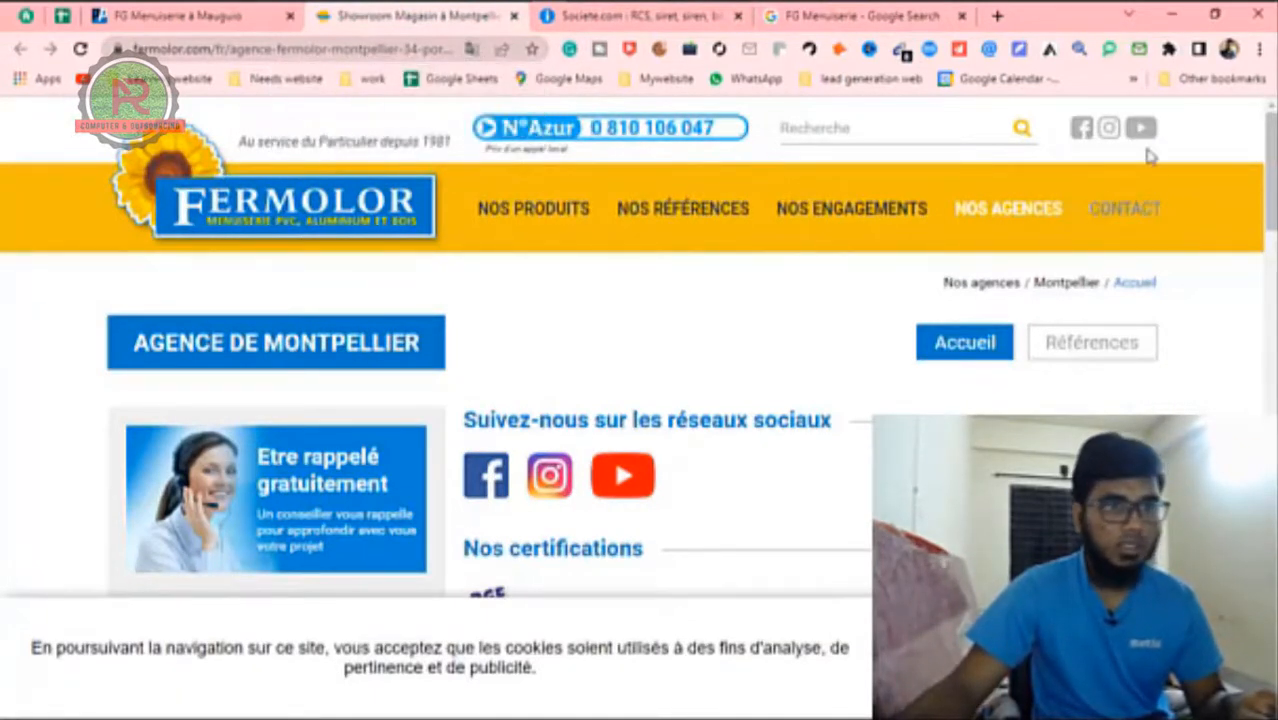
Step: Extract the Fermolor page's emails with Email Hunter and copy the Montpellier agency's address
left_click(989, 52)
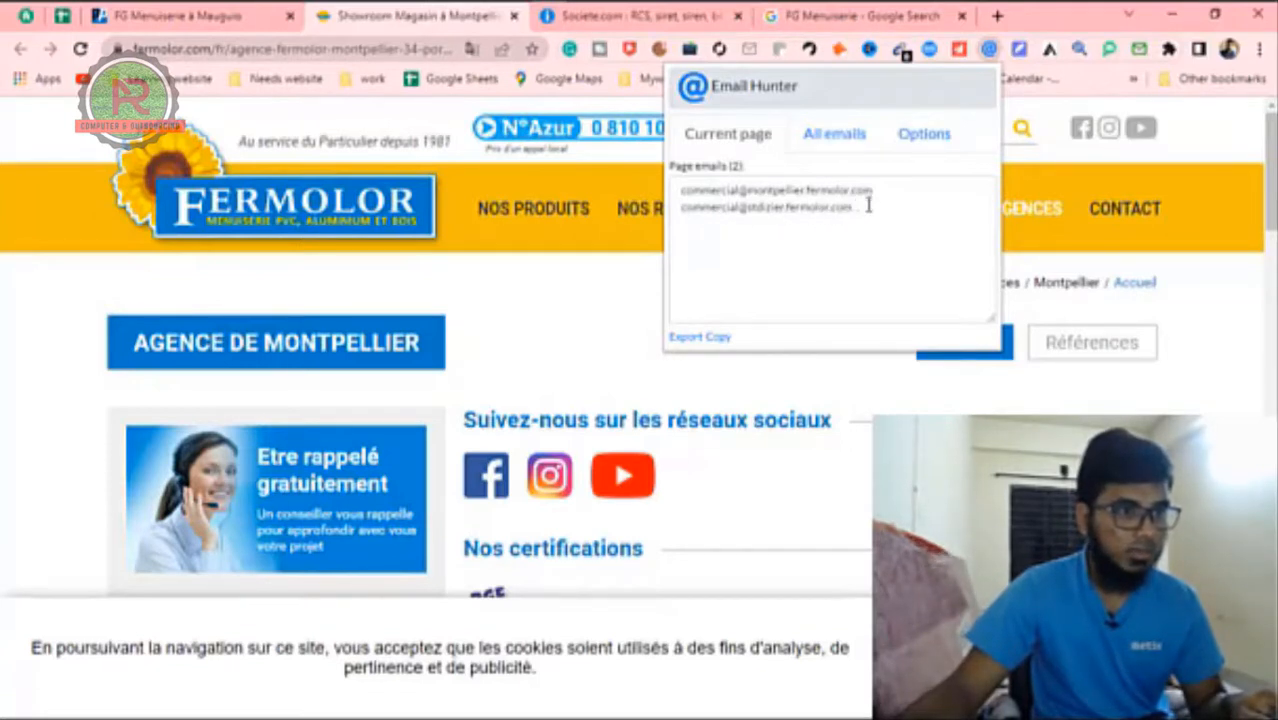
left_click_drag(885, 190, 678, 192)
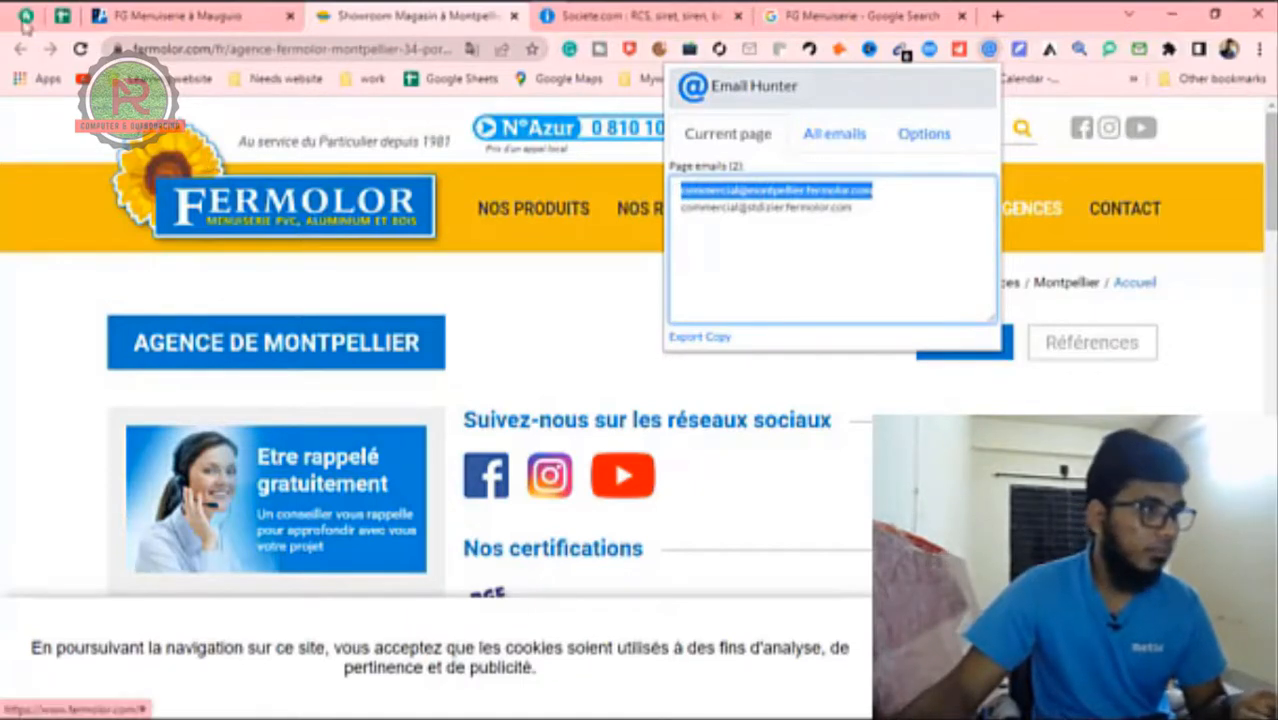
Step: Detach the Fiverr inbox tab into its own browser window and return to the PagesPro listing
key("ctrl+1")
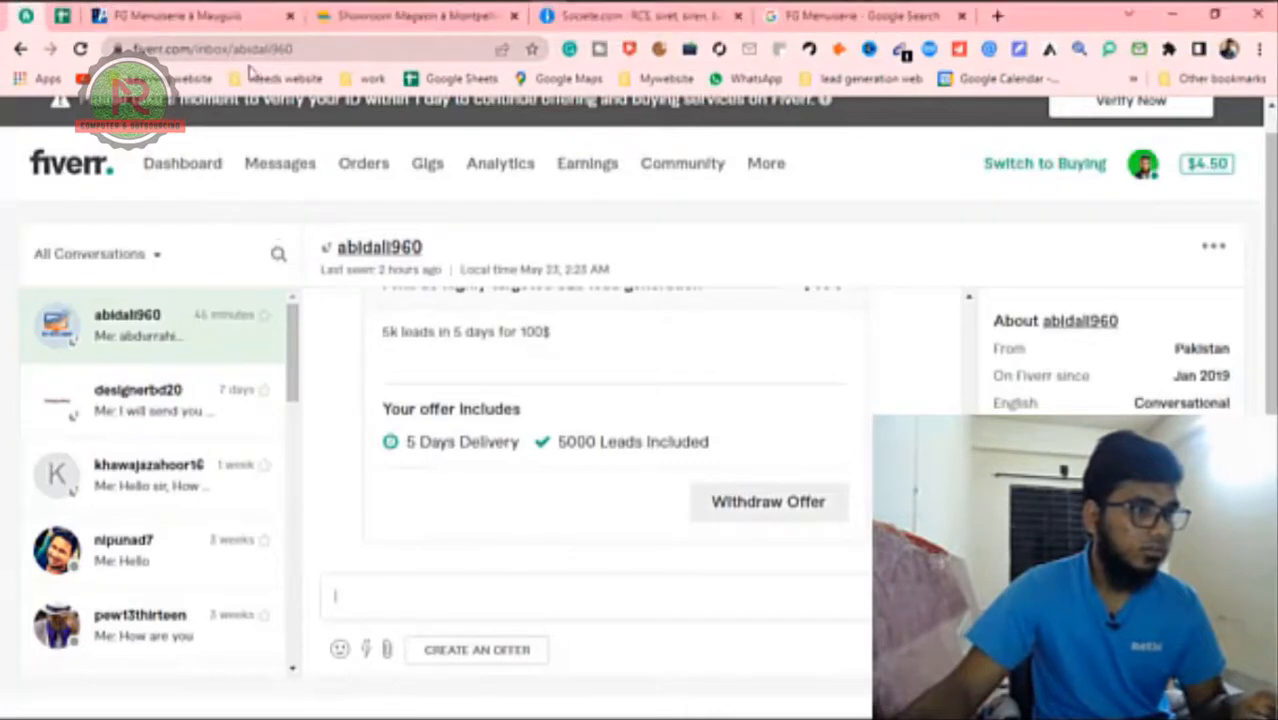
left_click(234, 20)
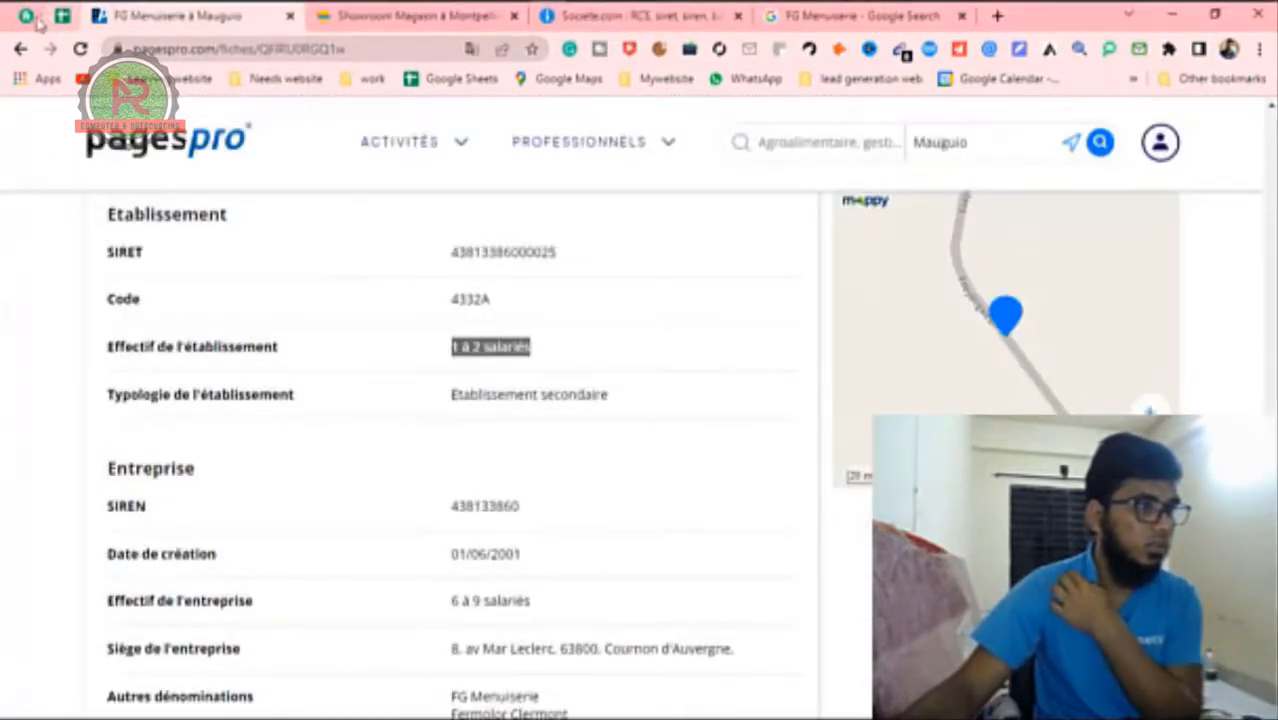
left_click_drag(29, 19, 358, 718)
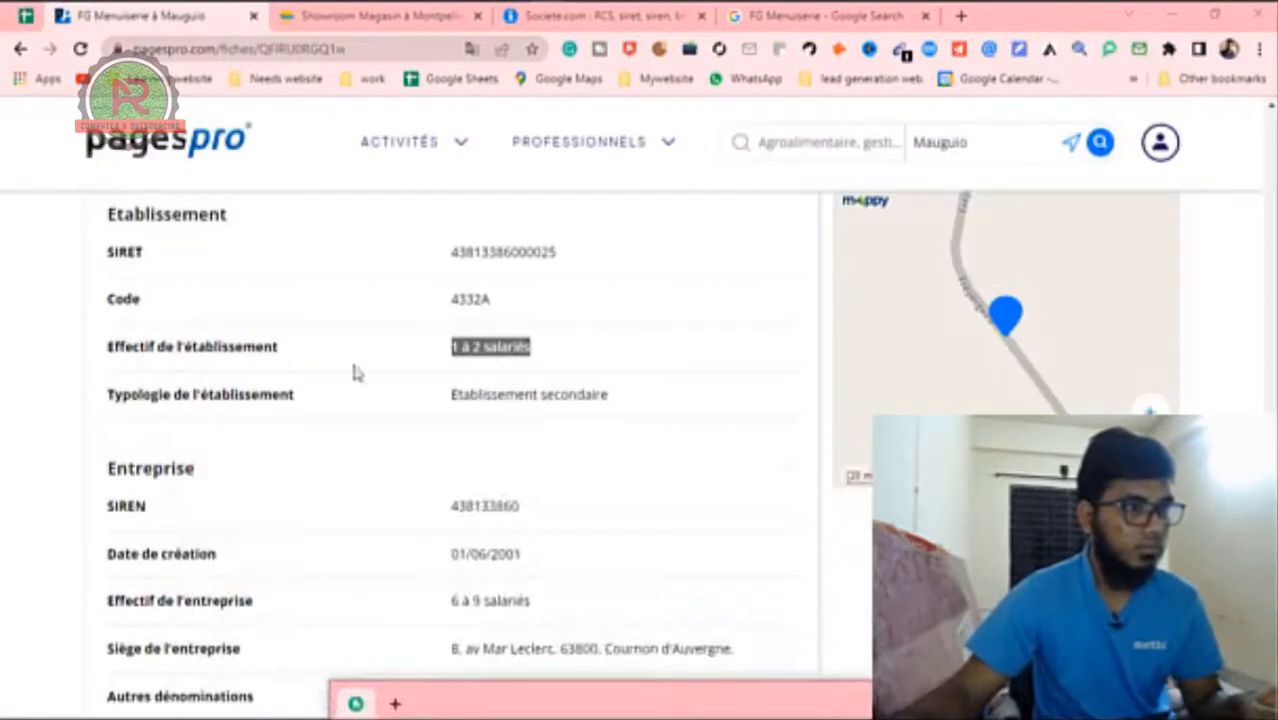
left_click(397, 279)
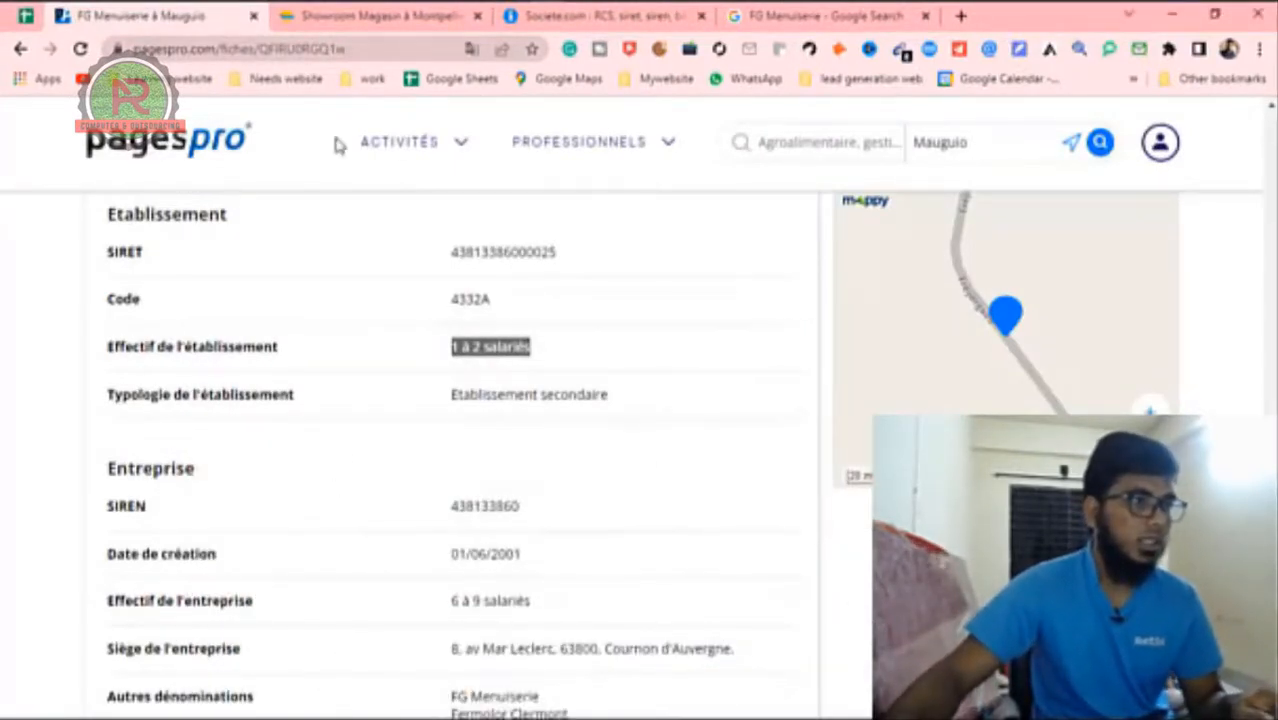
Step: Paste the copied agency email into FG Menuiserie's row in the sheet and move it to Email cell D3
left_click(20, 17)
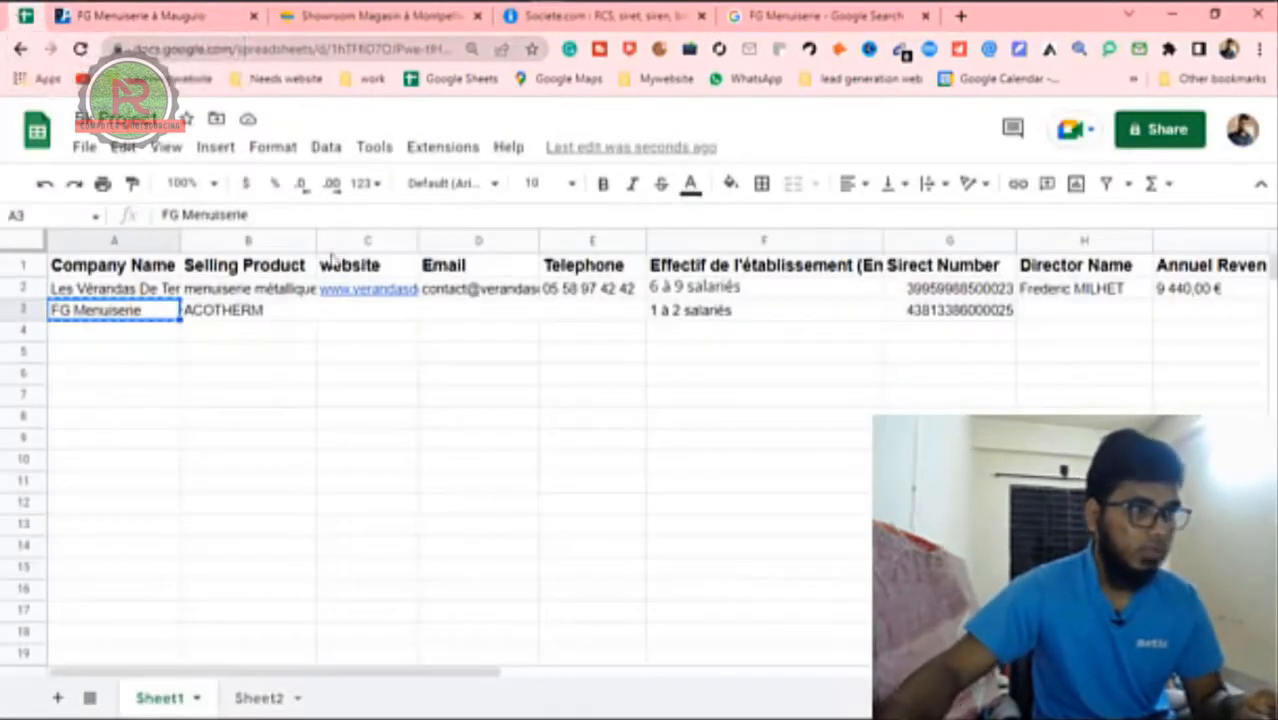
double_click(357, 312)
key("ctrl+v")
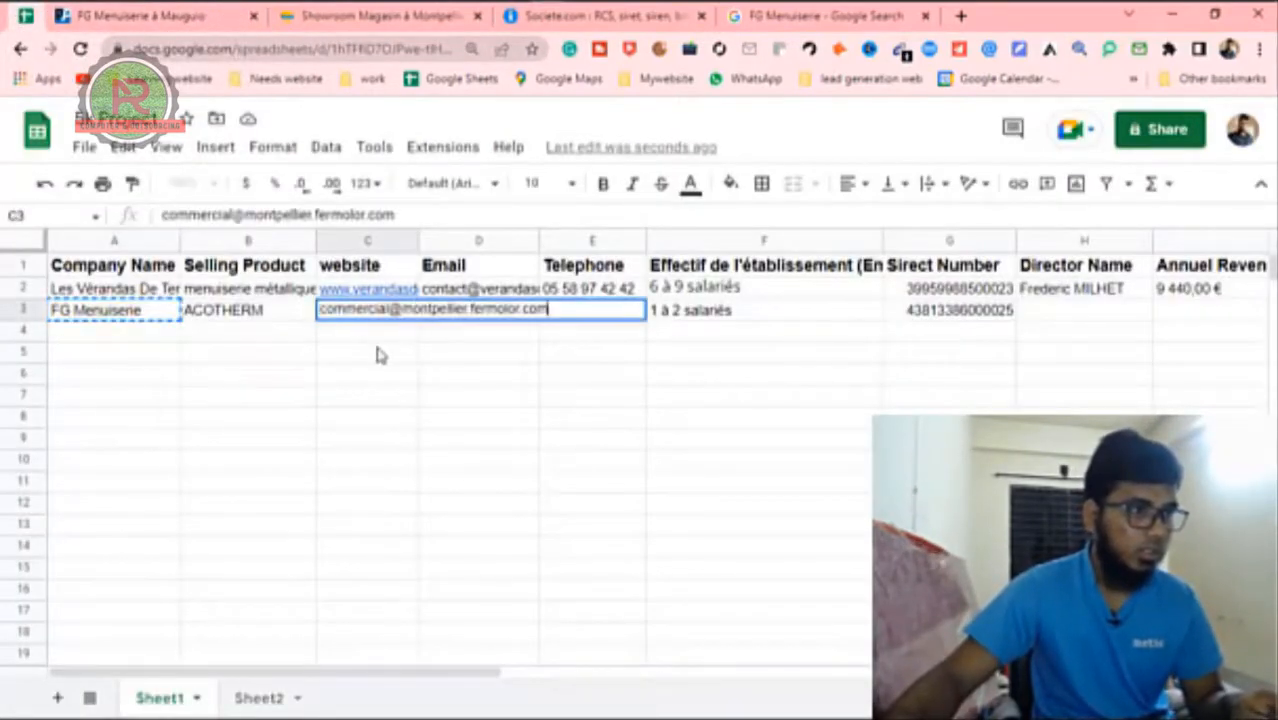
left_click(381, 328)
left_click(376, 312)
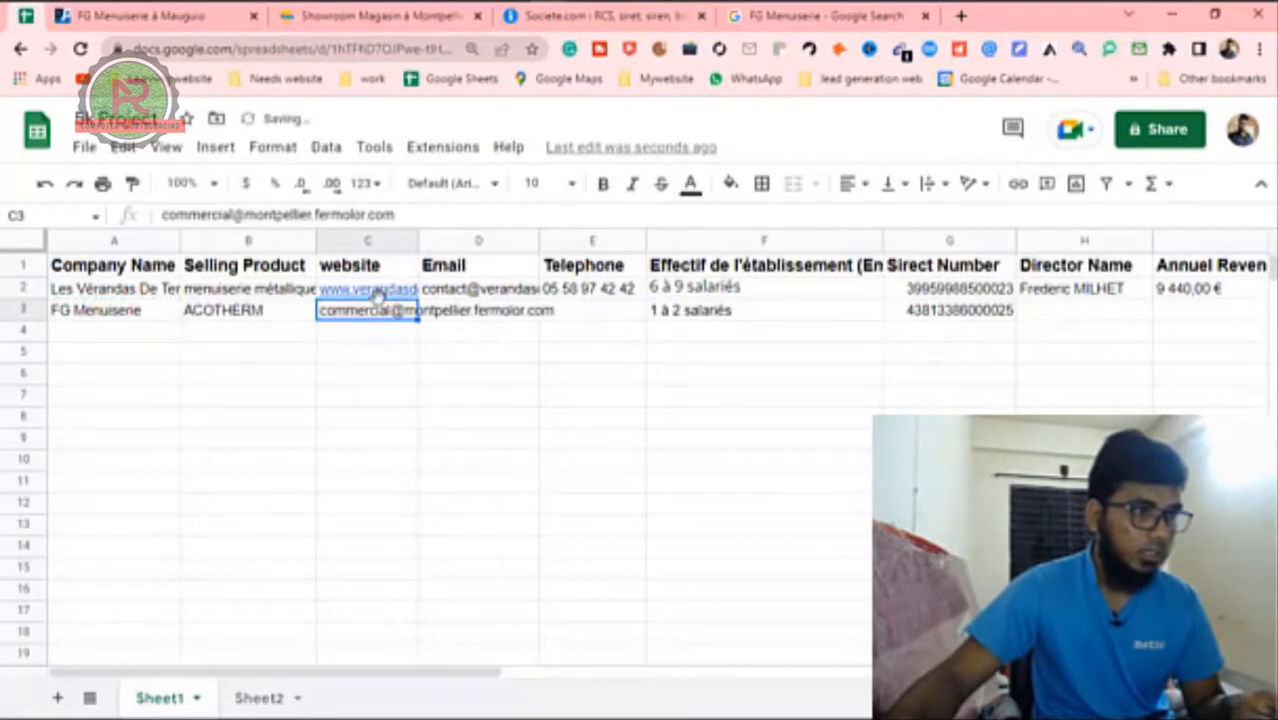
left_click_drag(445, 312, 463, 316)
left_click(455, 357)
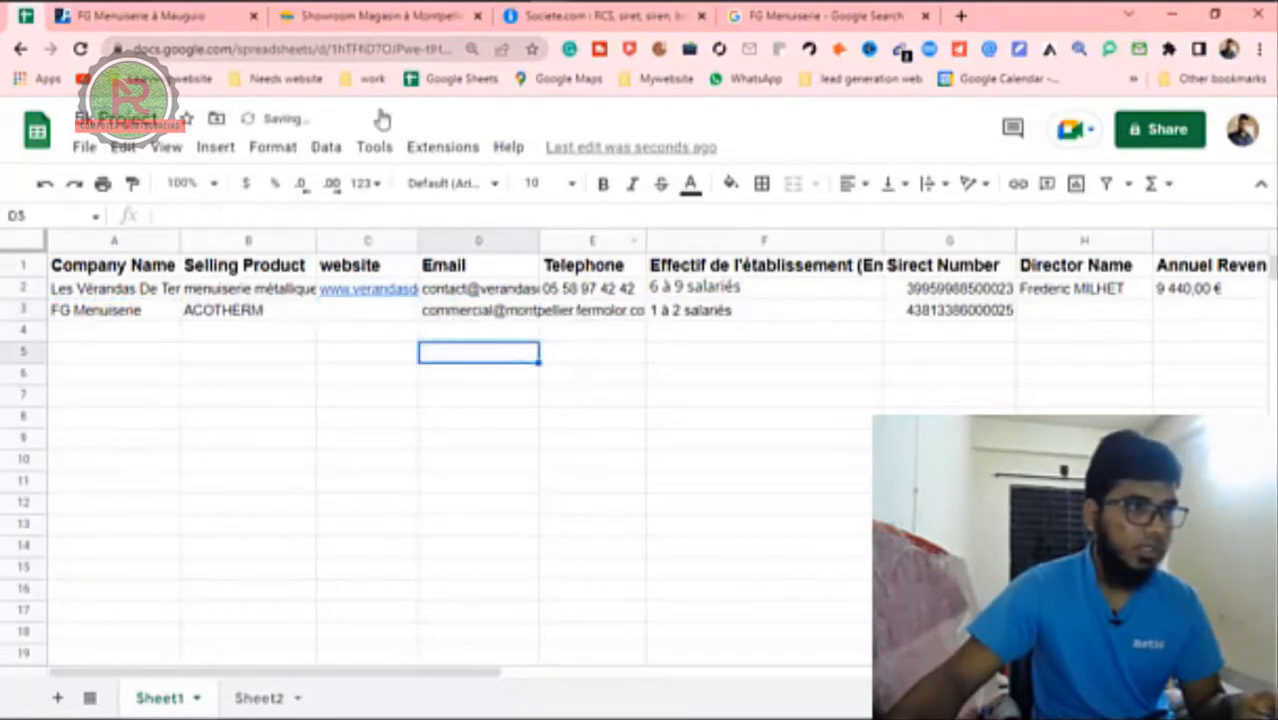
left_click(790, 16)
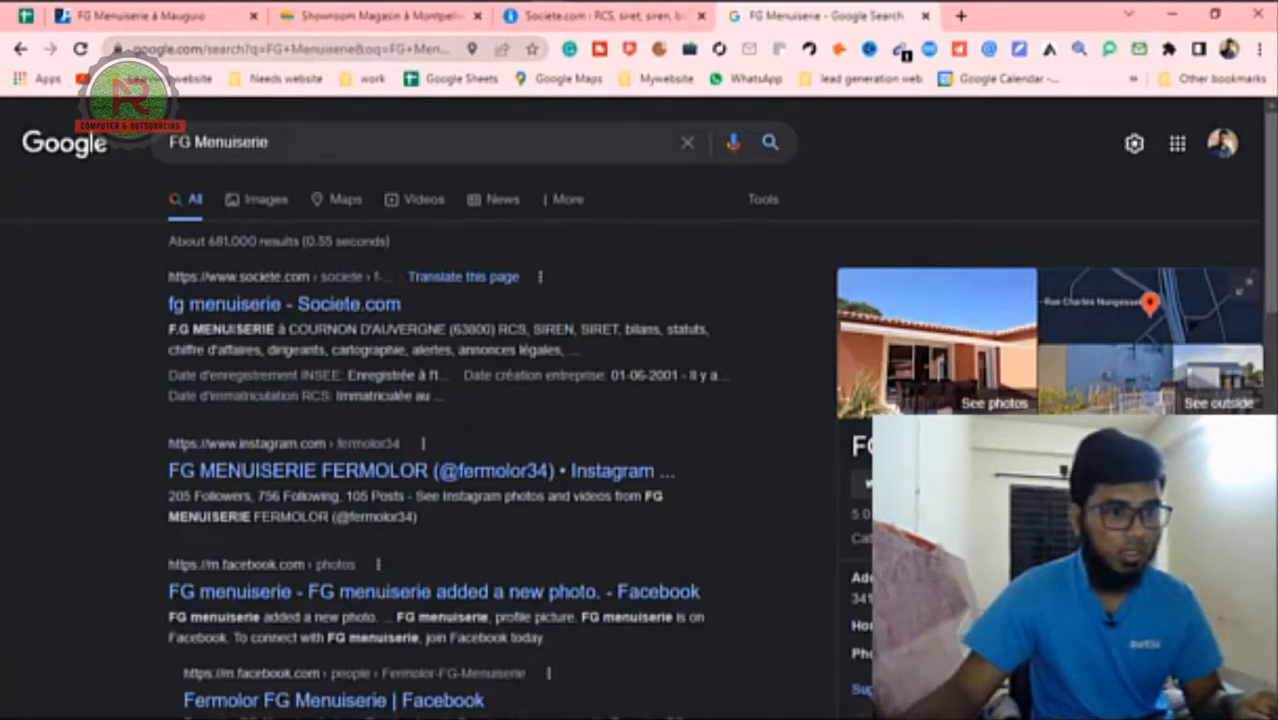
scroll(450, 400, "down", 2)
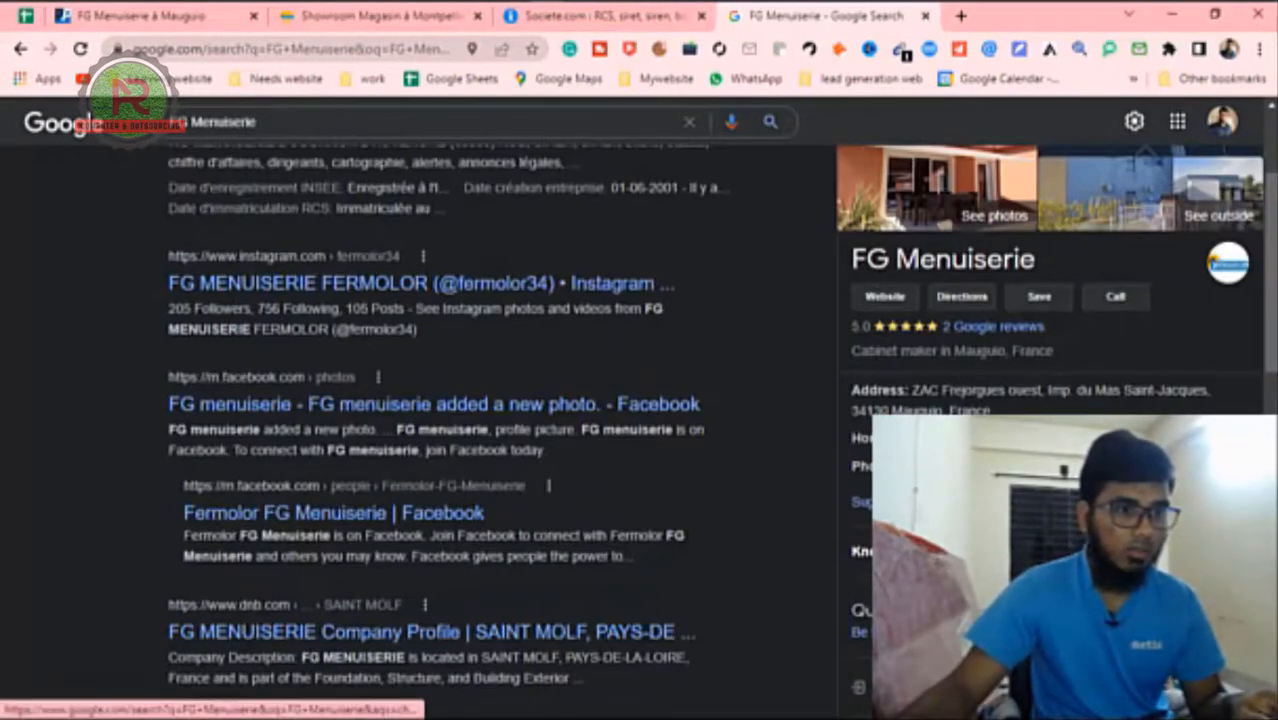
left_click(26, 16)
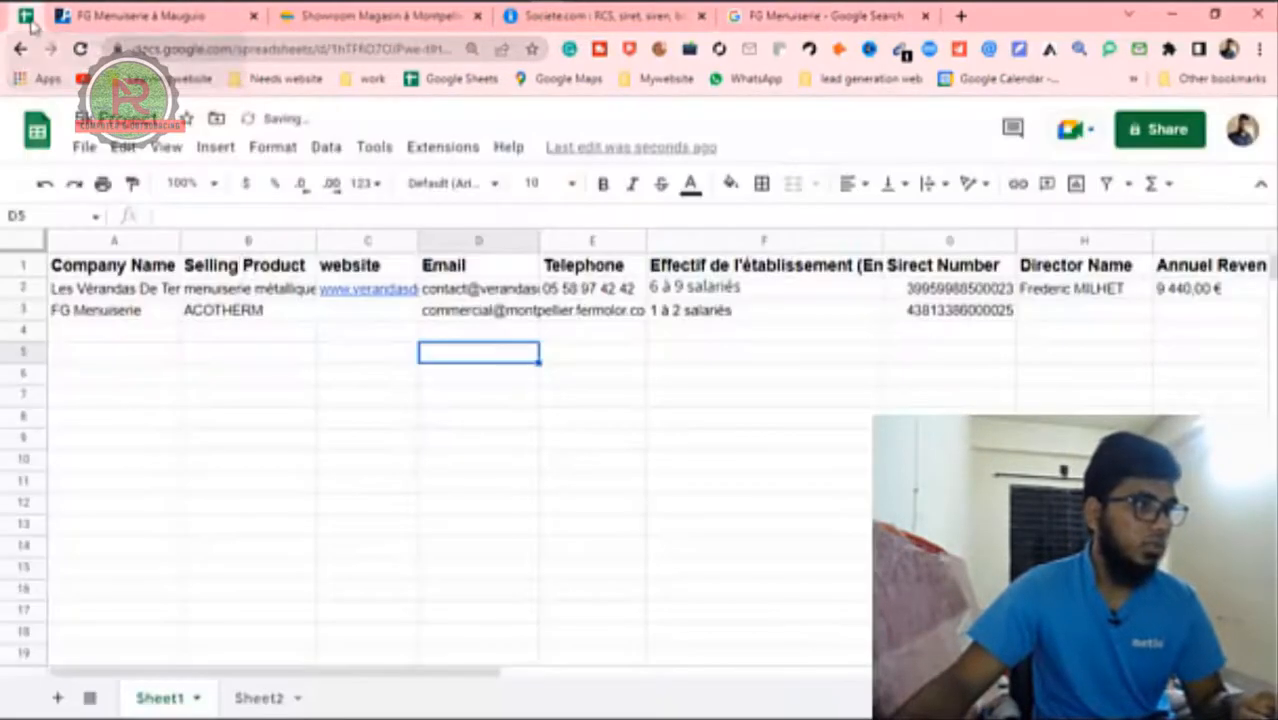
left_click(565, 314)
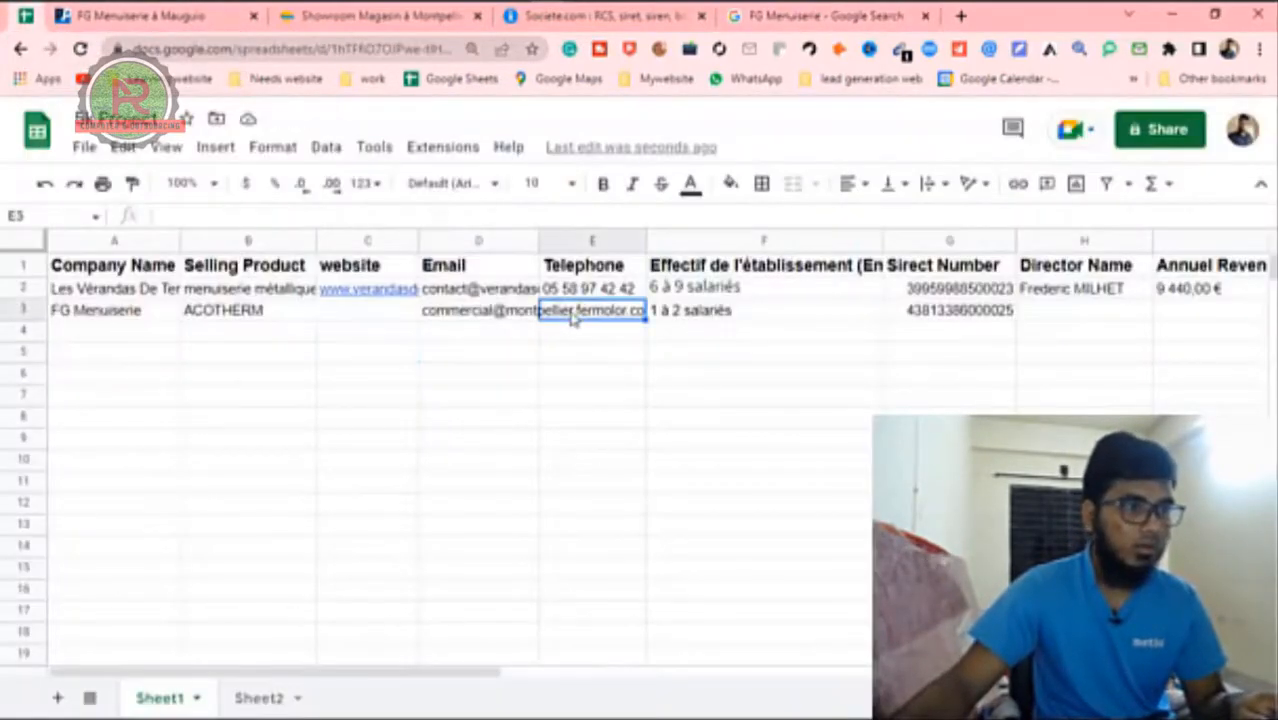
key("ctrl+v")
left_click(571, 366)
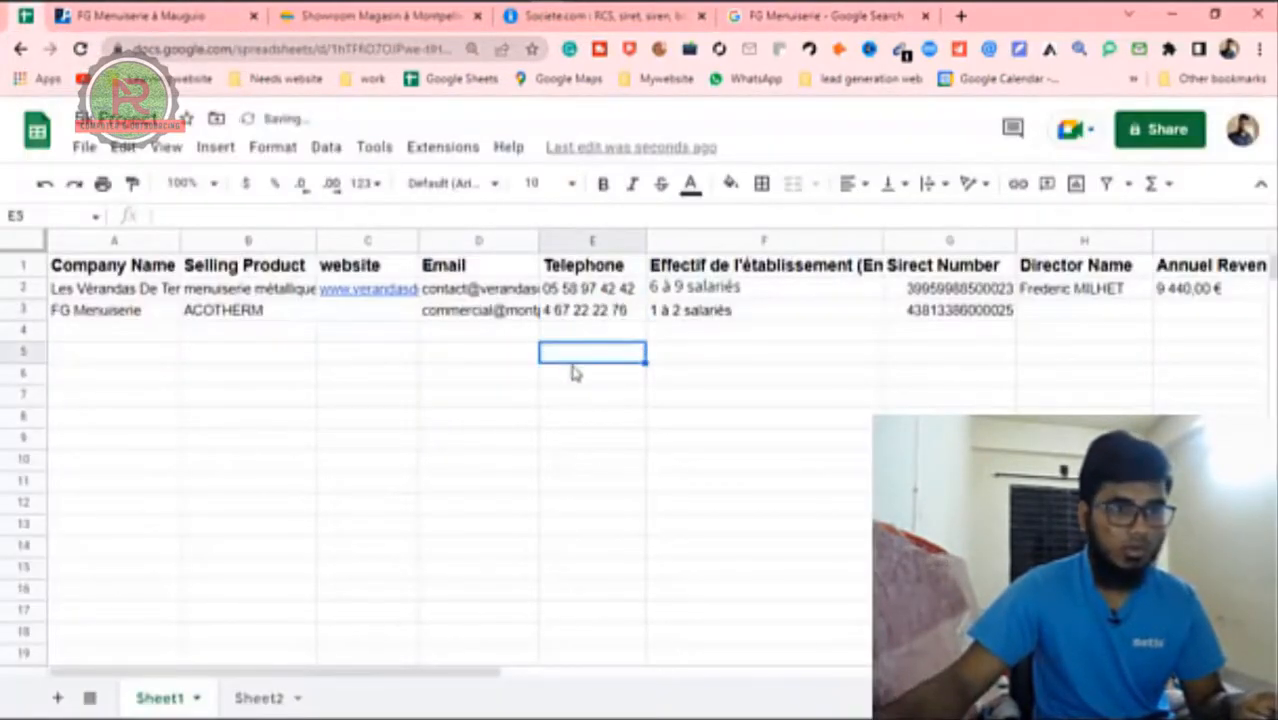
Step: Copy FG Menuiserie's Sirect Number from cell G3 and search for it on Societe.com
left_click(965, 311)
key("ctrl+c")
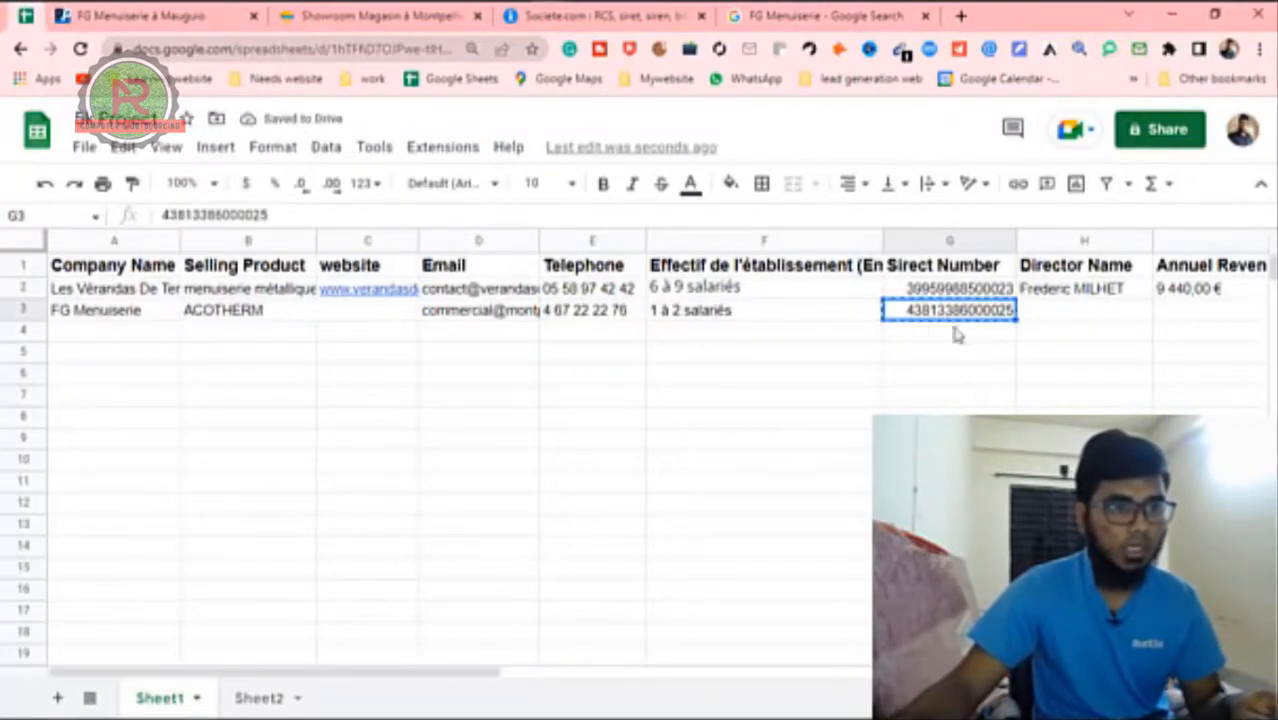
left_click(547, 17)
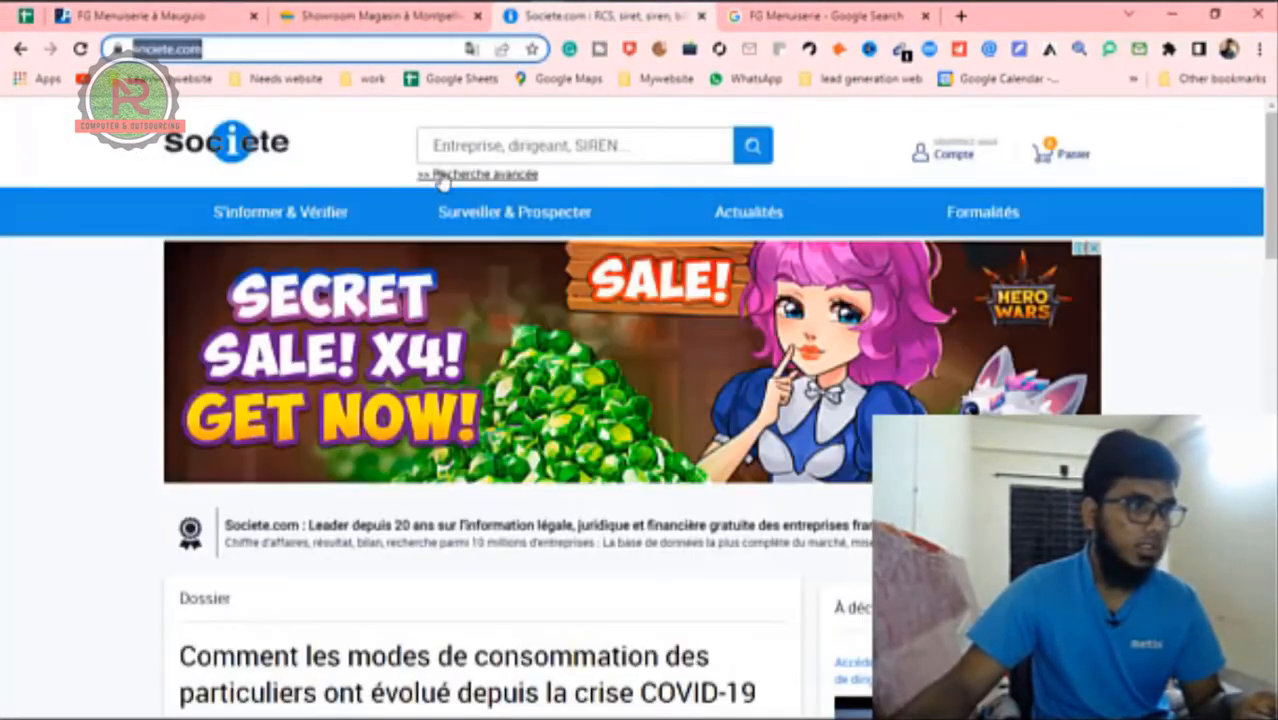
left_click(463, 147)
key("ctrl+v")
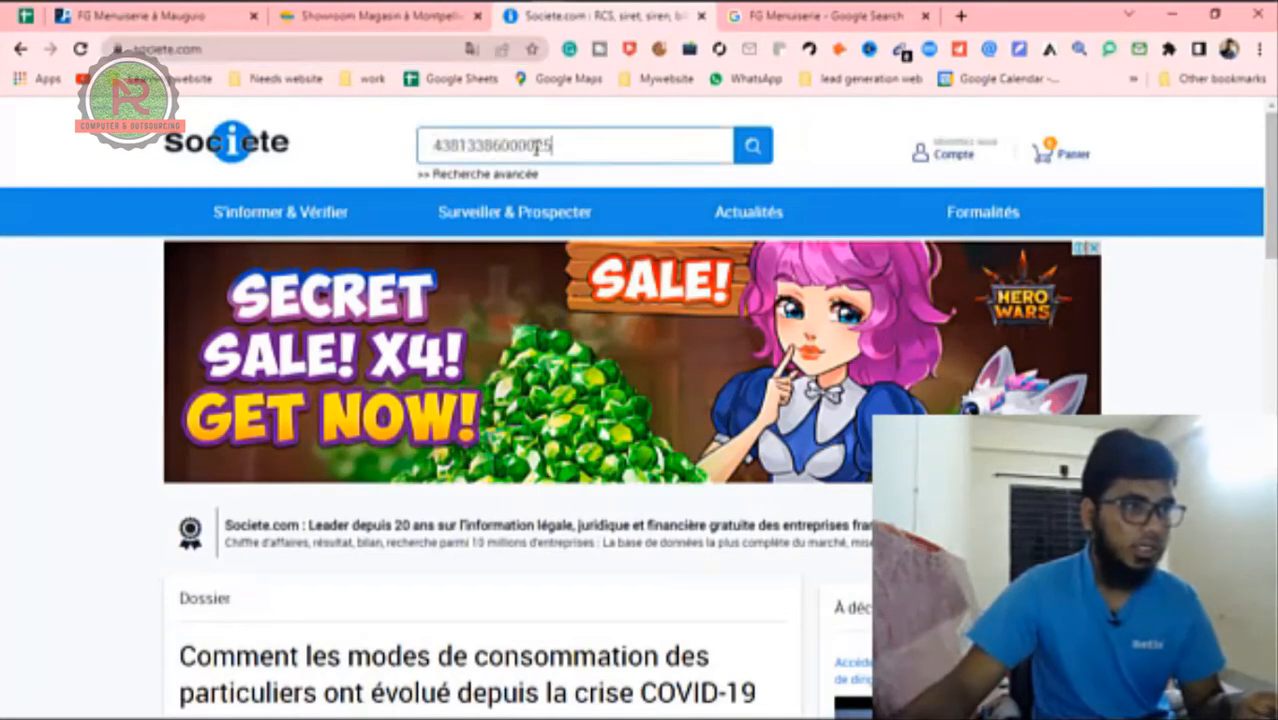
key("Return")
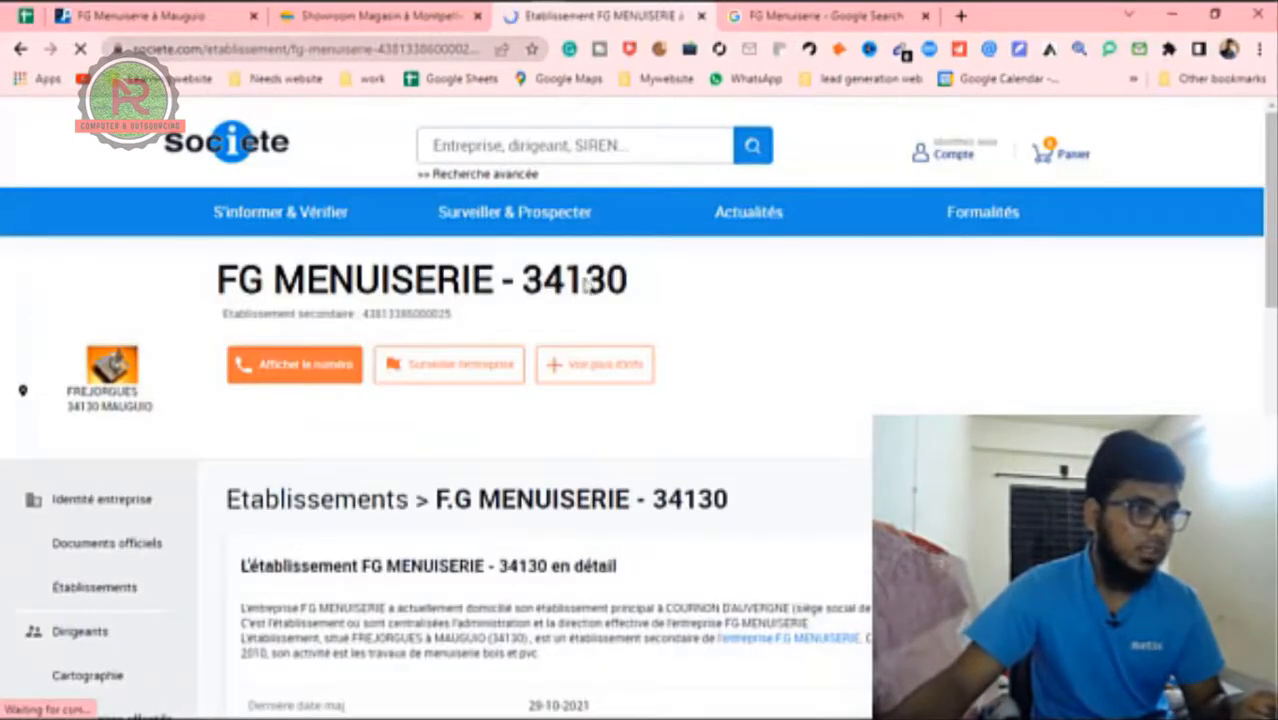
Step: Review the Mauguio establishment record and open the parent company page for F.G MENUISERIE
scroll(616, 346, "down", 2)
scroll(541, 306, "down", 15)
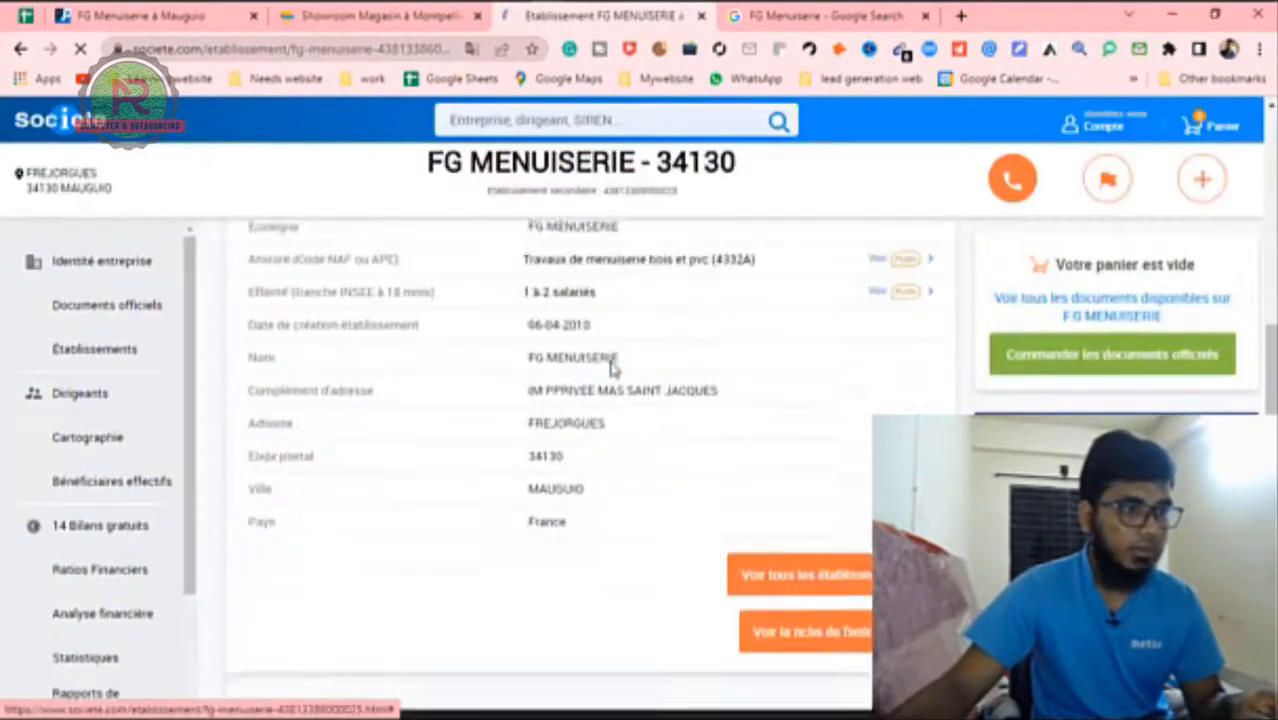
scroll(612, 395, "up", 10)
scroll(770, 414, "down", 3)
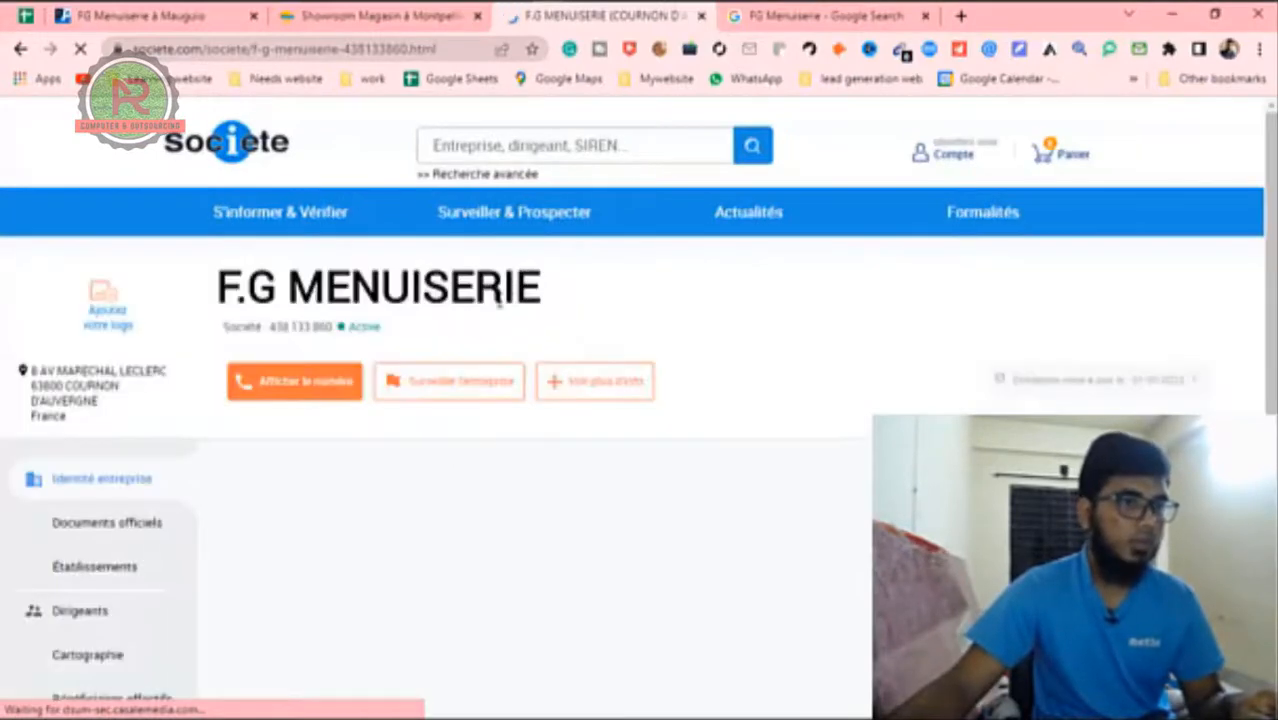
Step: Expand the Capital social history in the company size section and copy the amount 130000,00 EURO
scroll(497, 335, "down", 1)
scroll(497, 335, "down", 9)
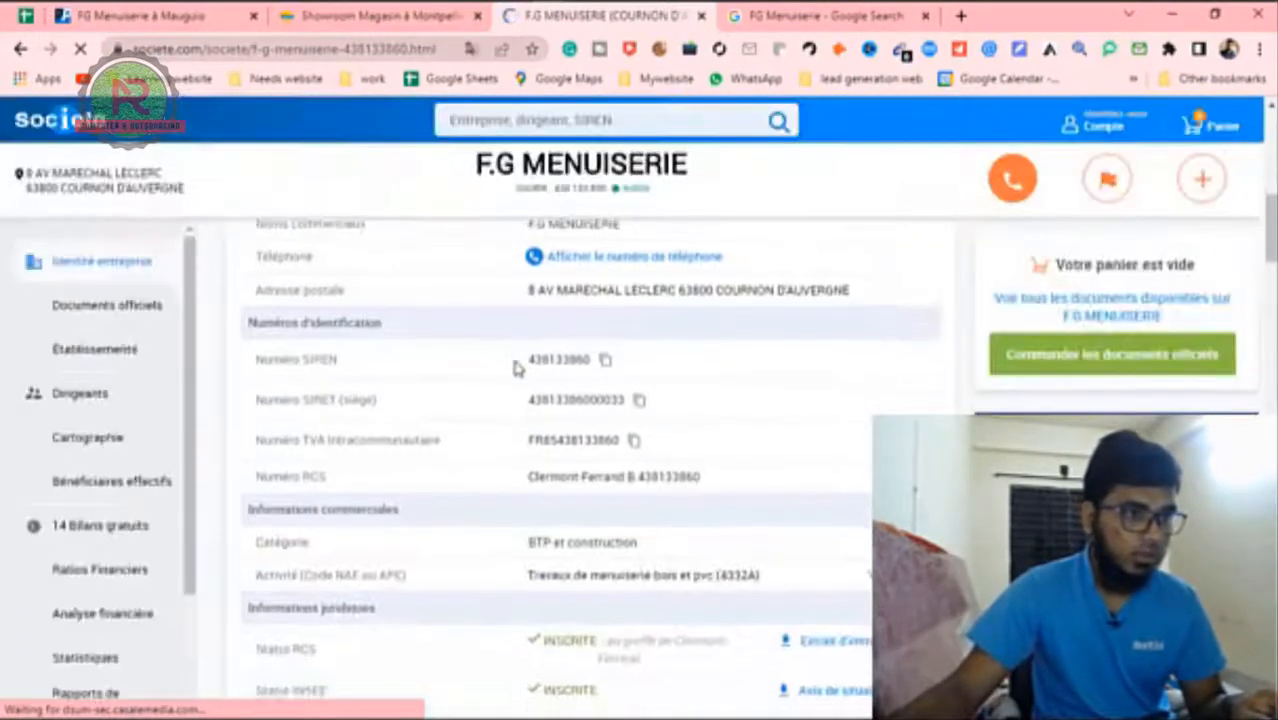
scroll(630, 440, "down", 2)
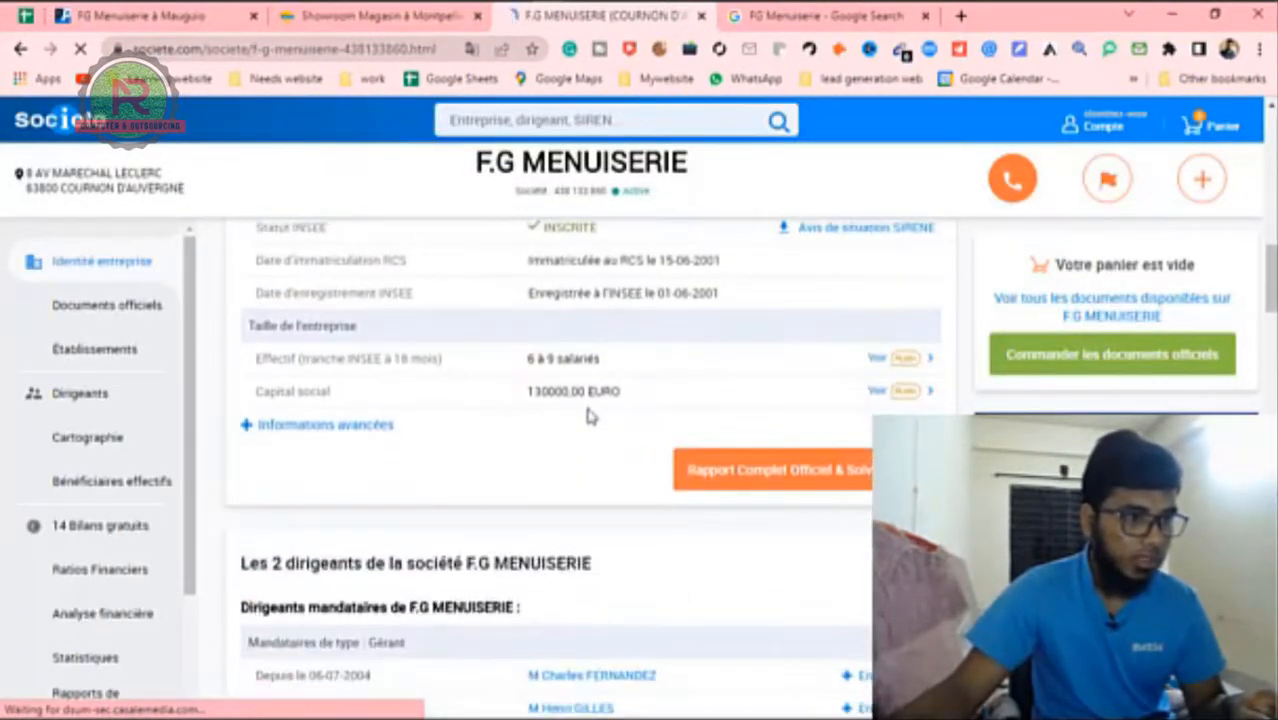
scroll(560, 440, "up", 1)
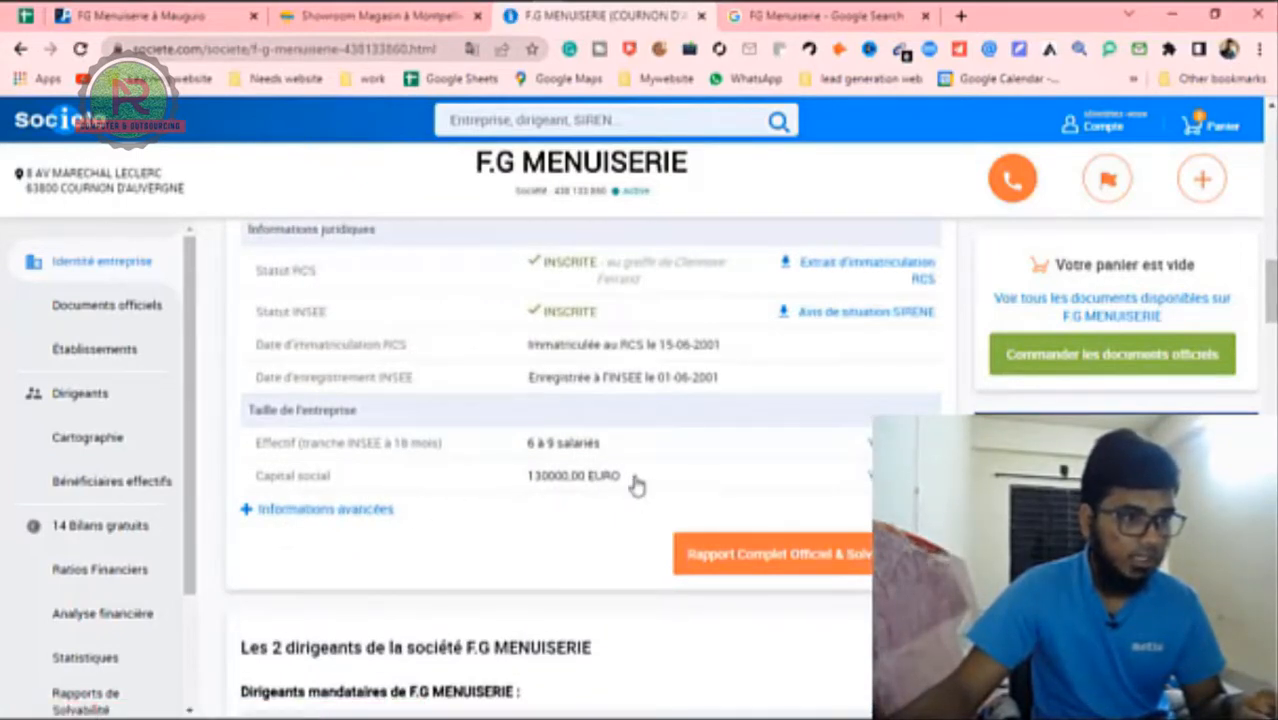
left_click_drag(636, 485, 521, 485)
left_click(521, 485)
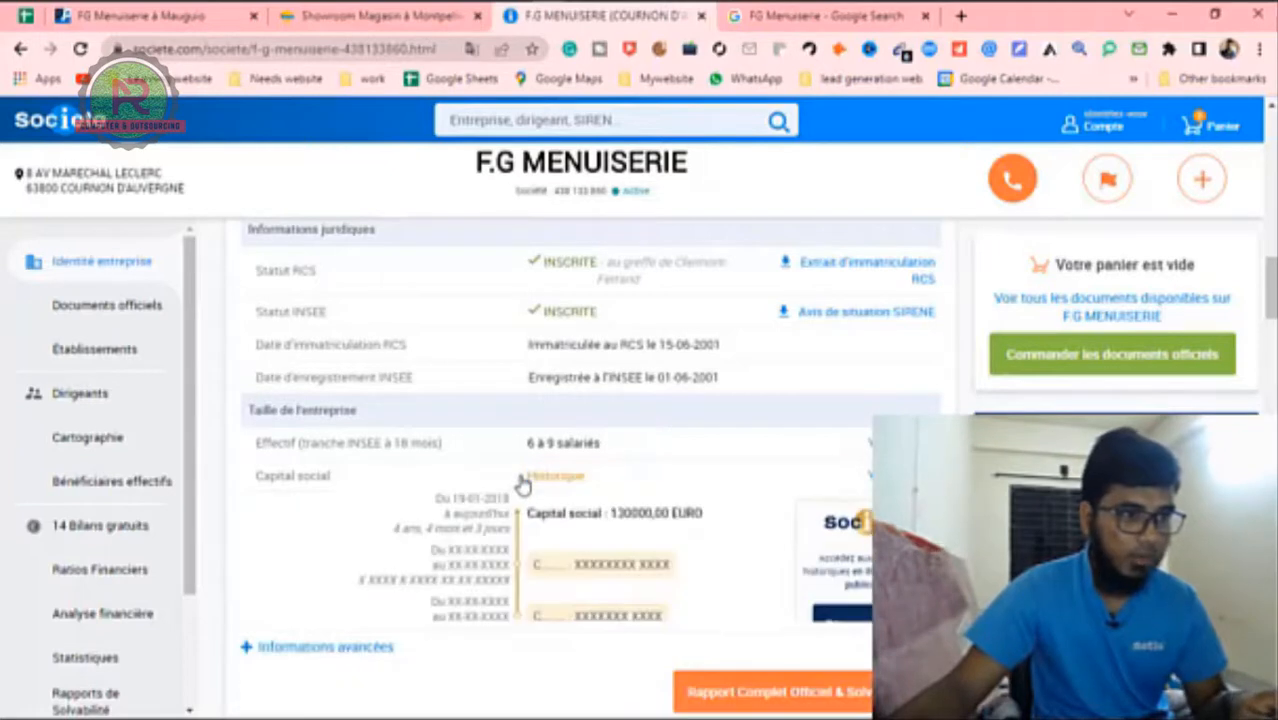
left_click_drag(728, 521, 629, 515)
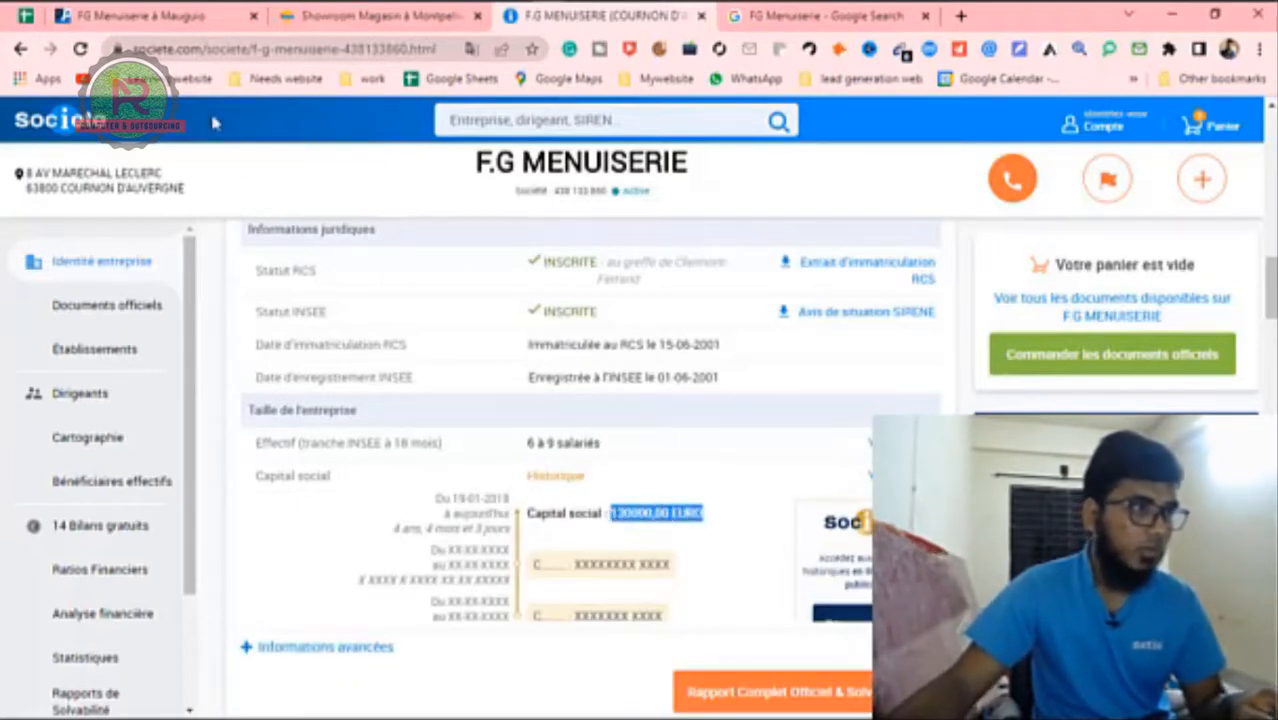
Step: Enter 130000,00 EURO once in FG Menuiserie's Annuel Revenue cell I3, deleting the repeated pastes
left_click(28, 17)
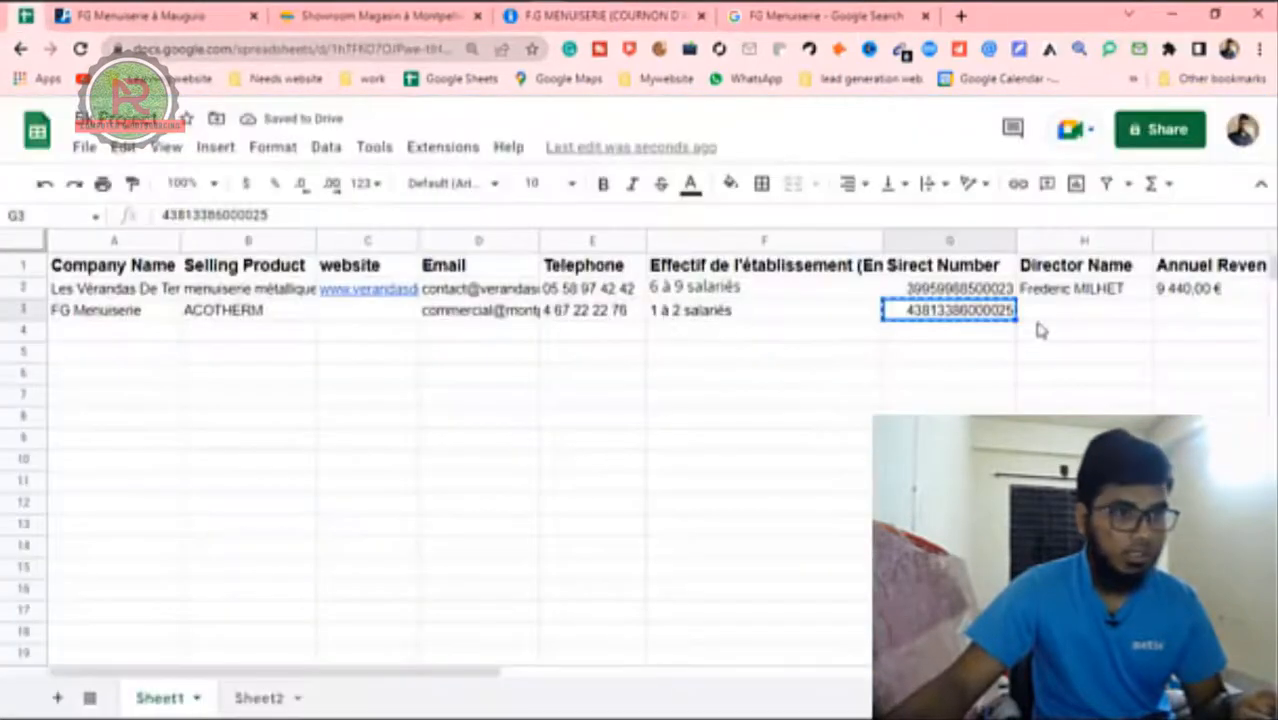
double_click(1172, 313)
key("ctrl+v")
key("ctrl+v")
key("ctrl+v")
key("ctrl+v")
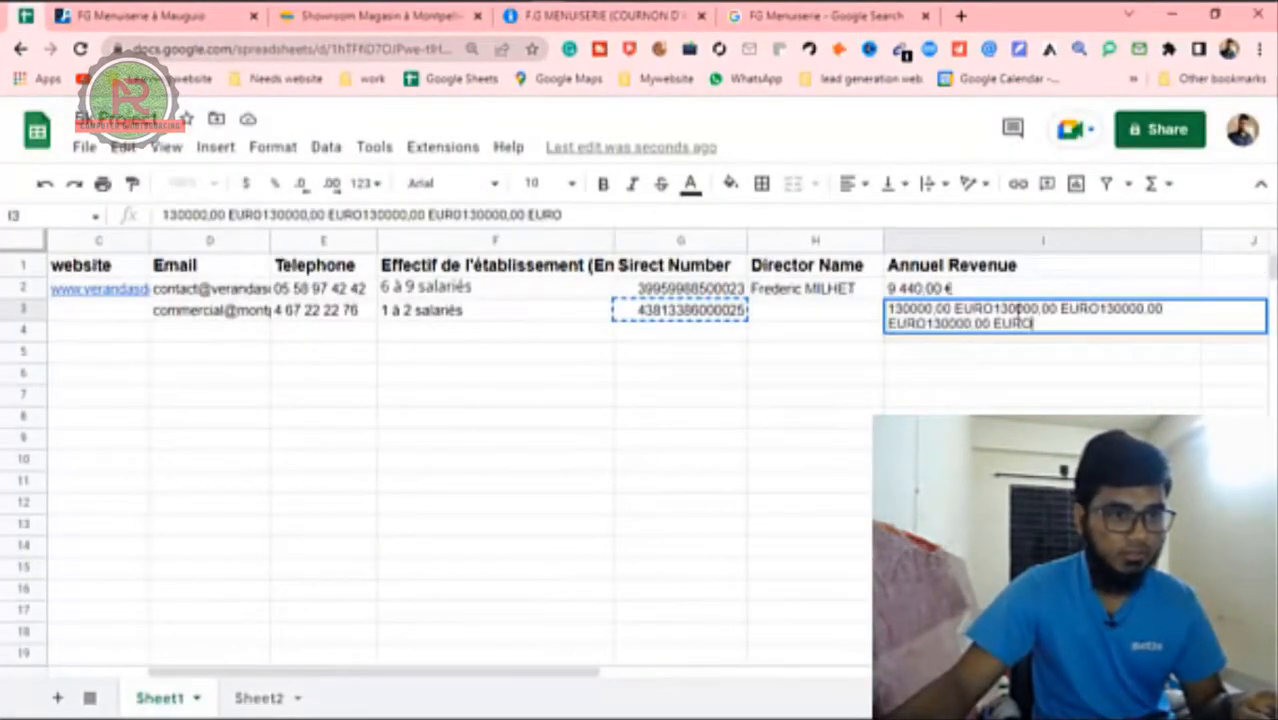
left_click_drag(997, 309, 1044, 345)
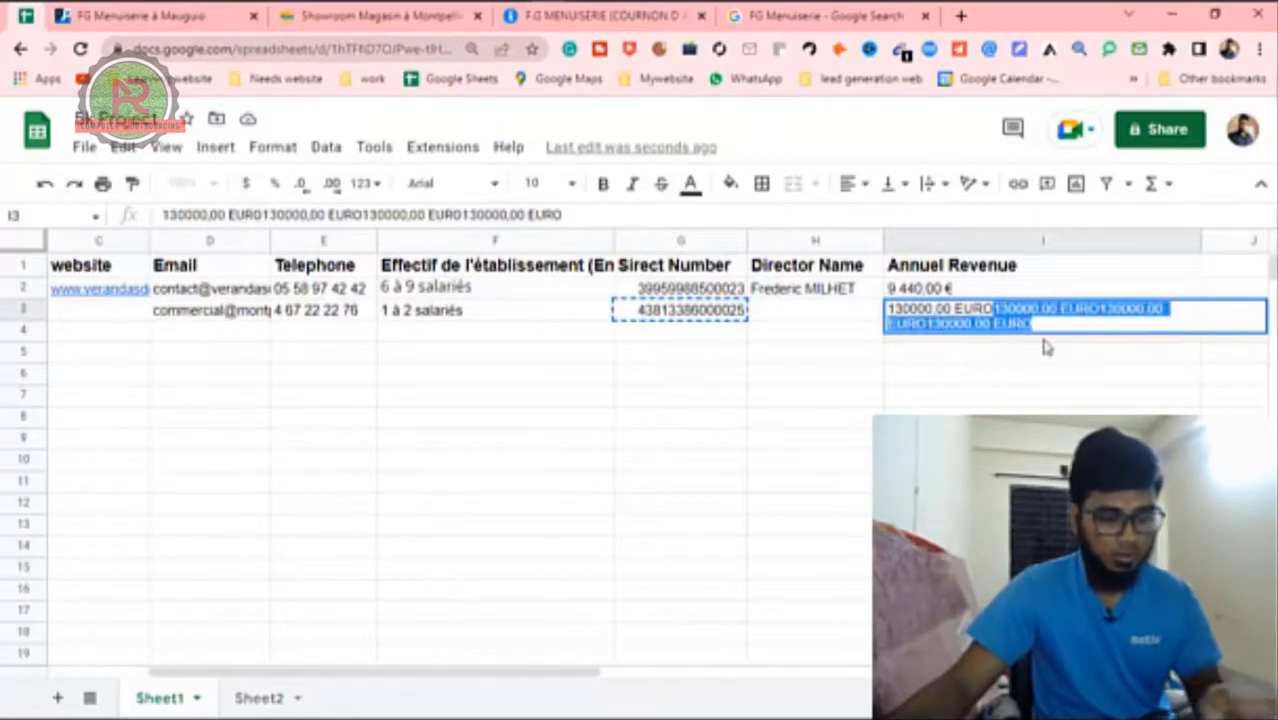
key("BackSpace")
left_click(854, 382)
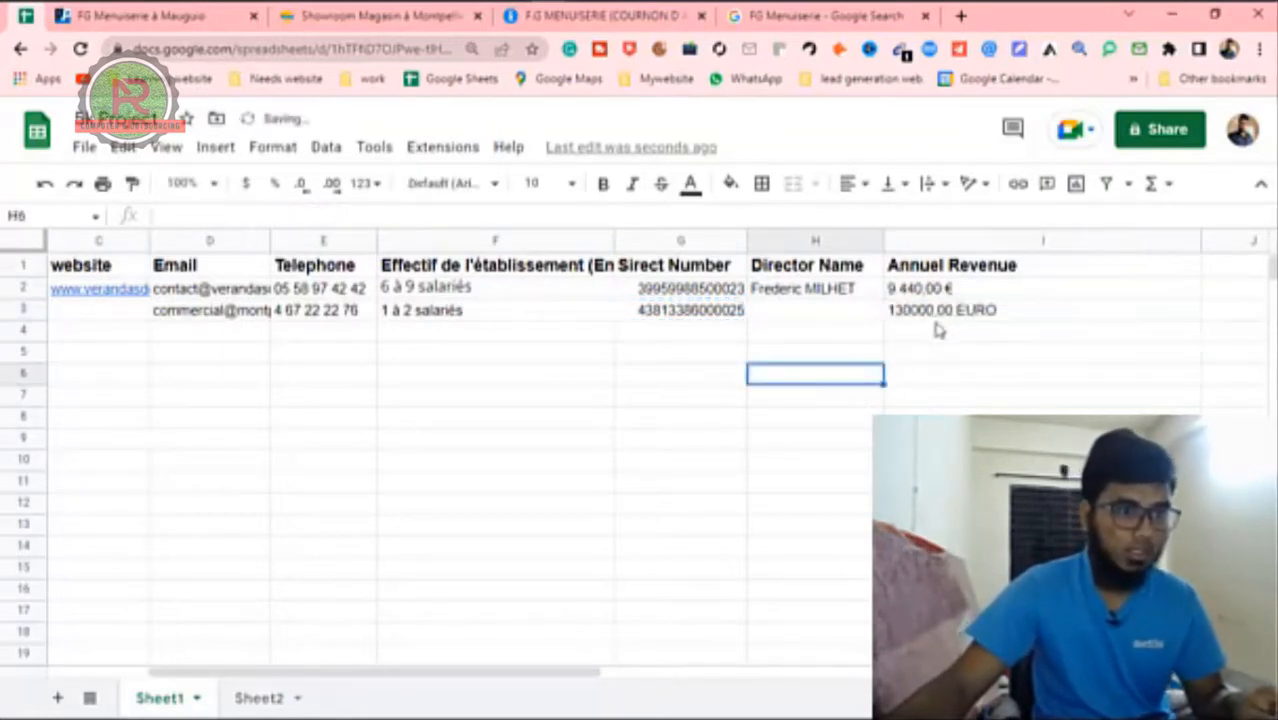
Step: Look through FG Menuiserie's PagesPro record for a director's name and close the Fermolor website page
left_click(812, 318)
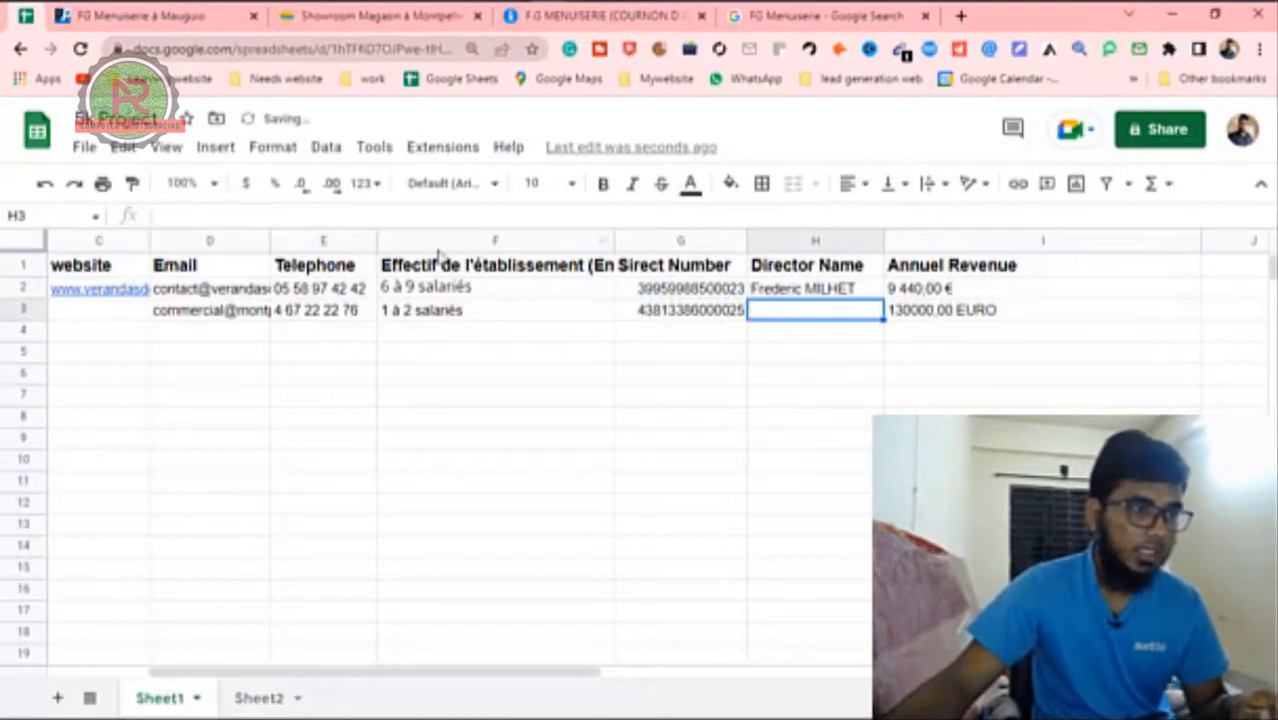
left_click(200, 16)
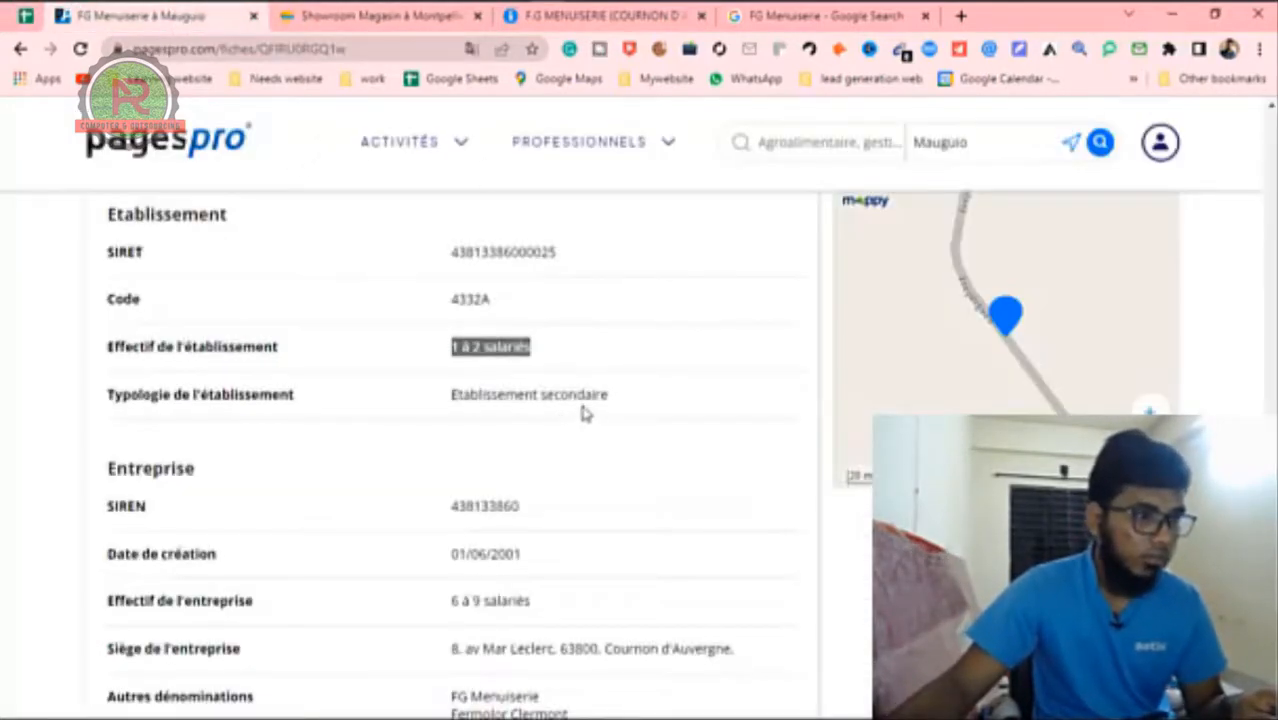
scroll(585, 434, "down", 5)
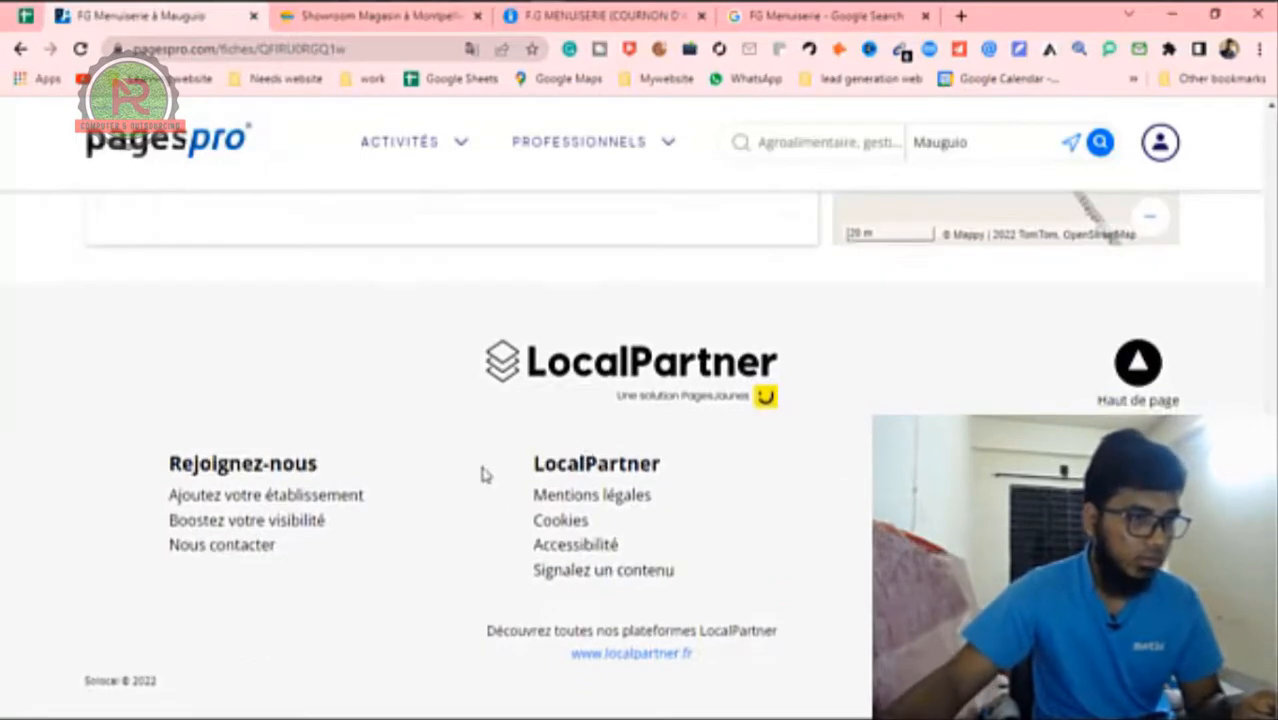
scroll(485, 474, "up", 5)
scroll(615, 521, "up", 5)
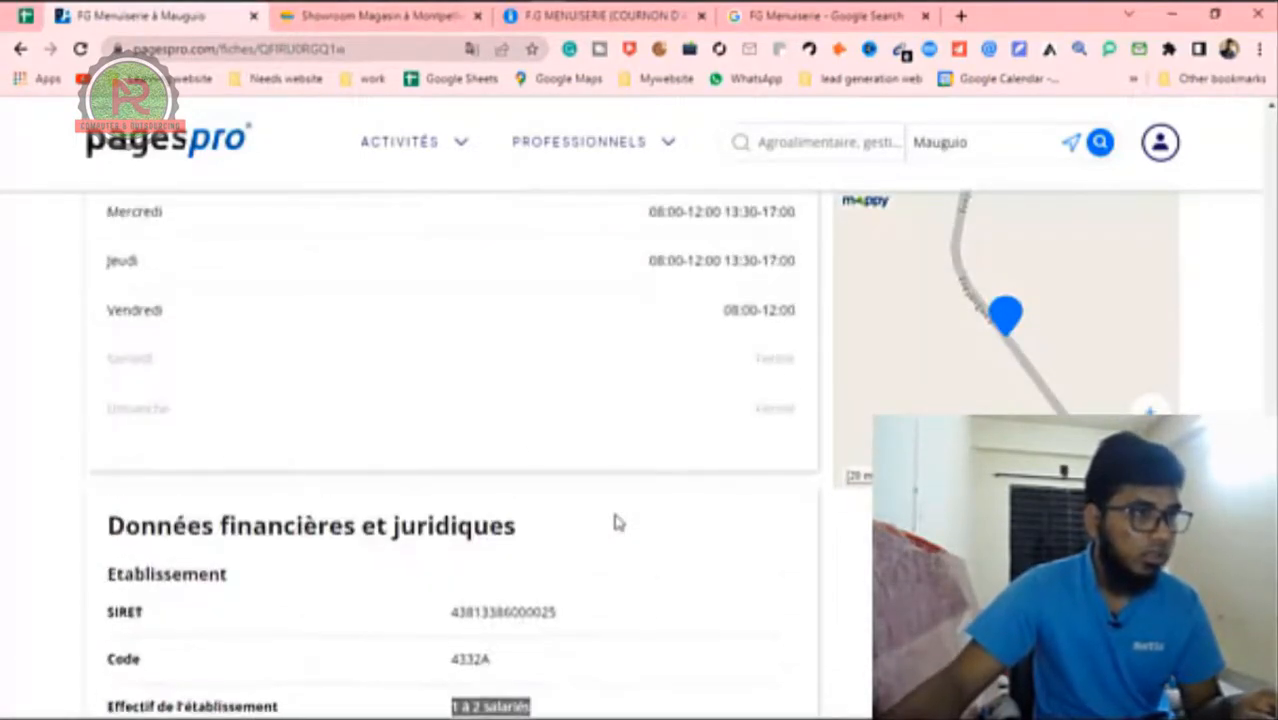
left_click(375, 16)
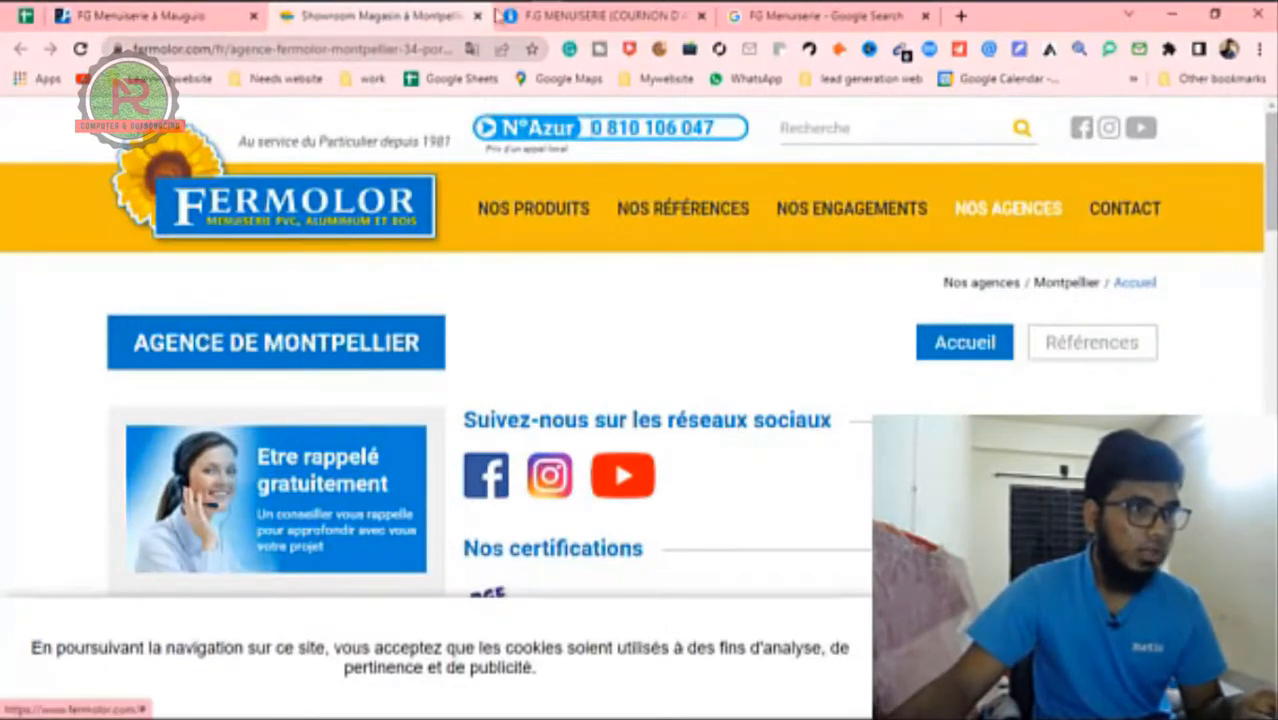
left_click(476, 16)
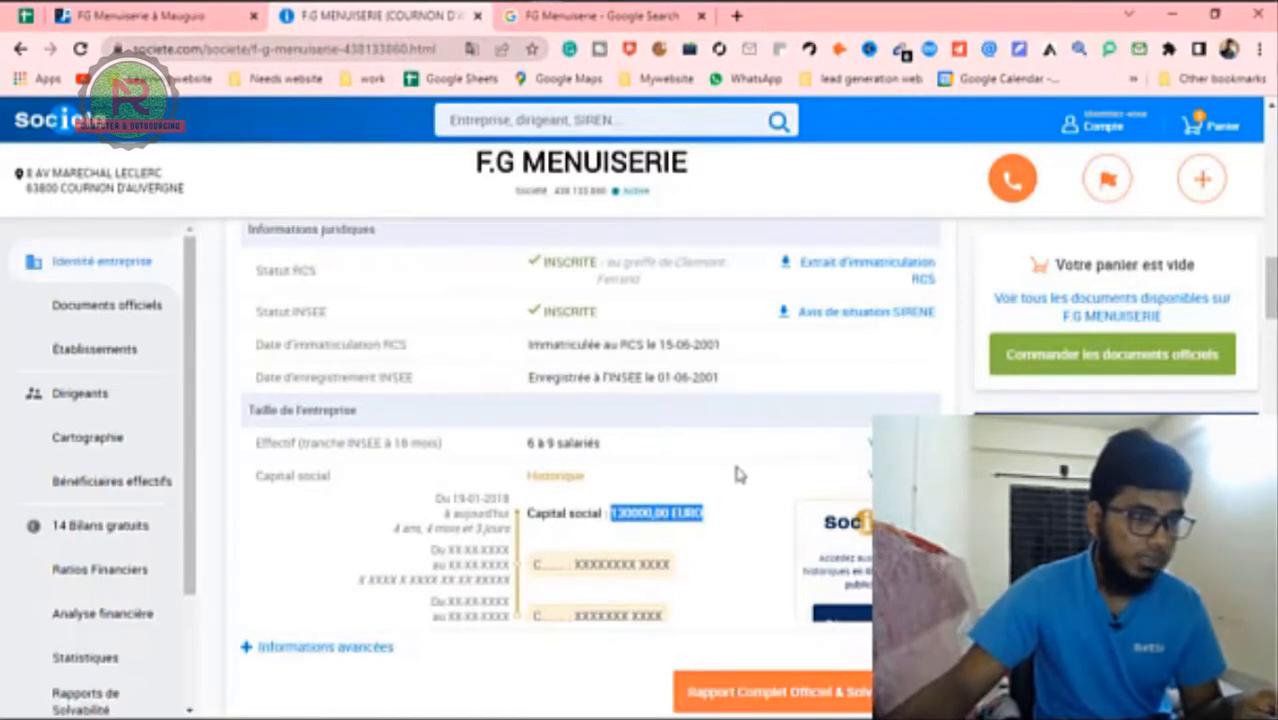
Step: Compare the appointment dates of F.G MENUISERIE's two managers on Societe.com and open the profile of the one appointed 30-10-2010
scroll(736, 472, "down", 2)
scroll(560, 452, "down", 3)
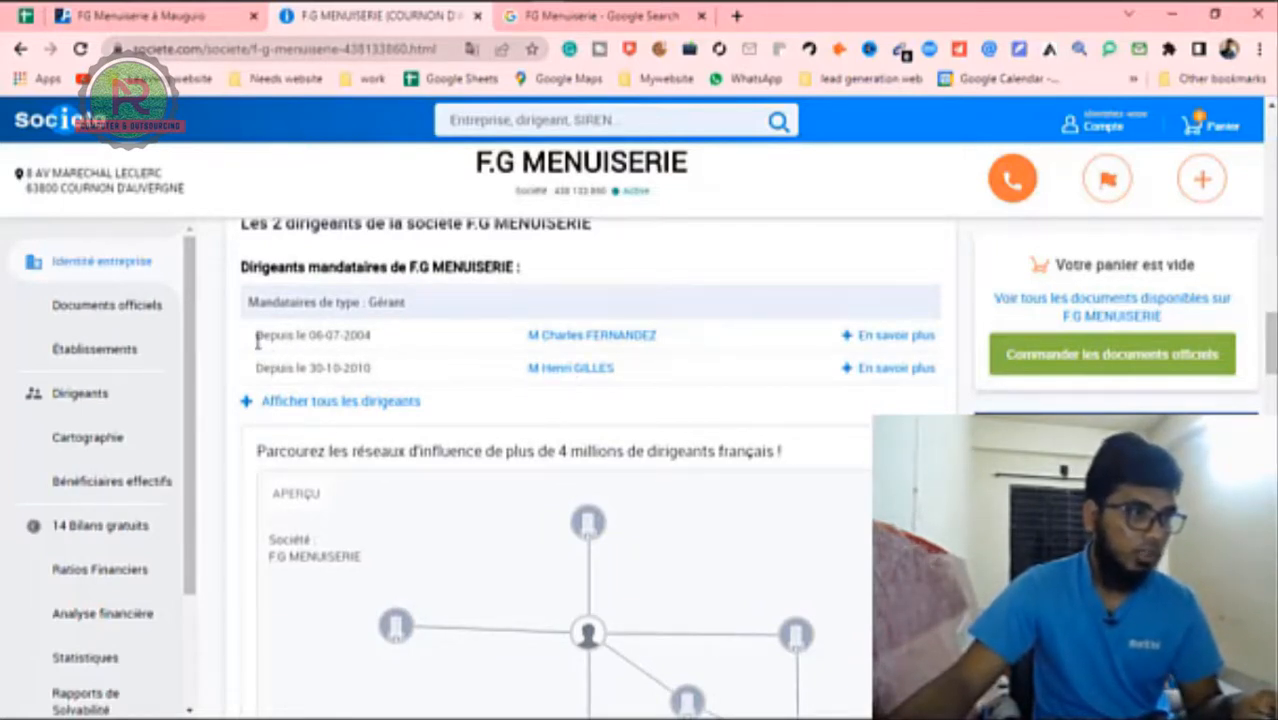
left_click_drag(372, 335, 306, 338)
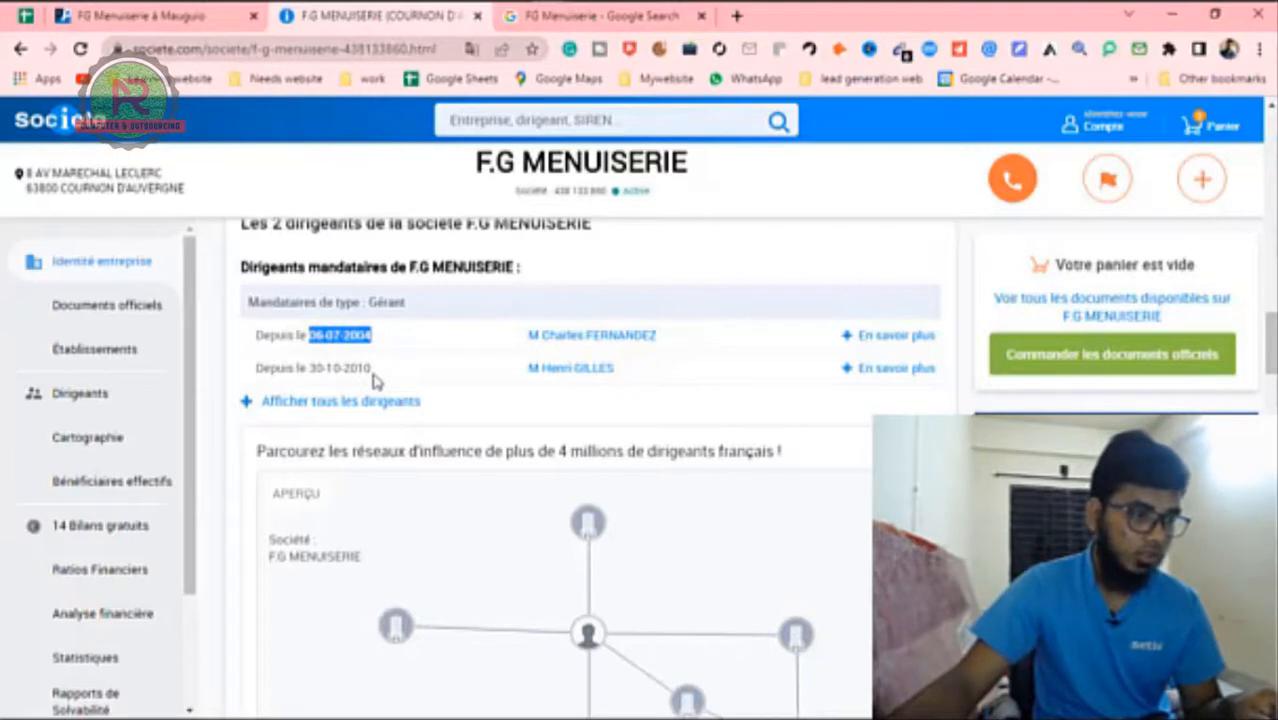
left_click_drag(373, 368, 309, 382)
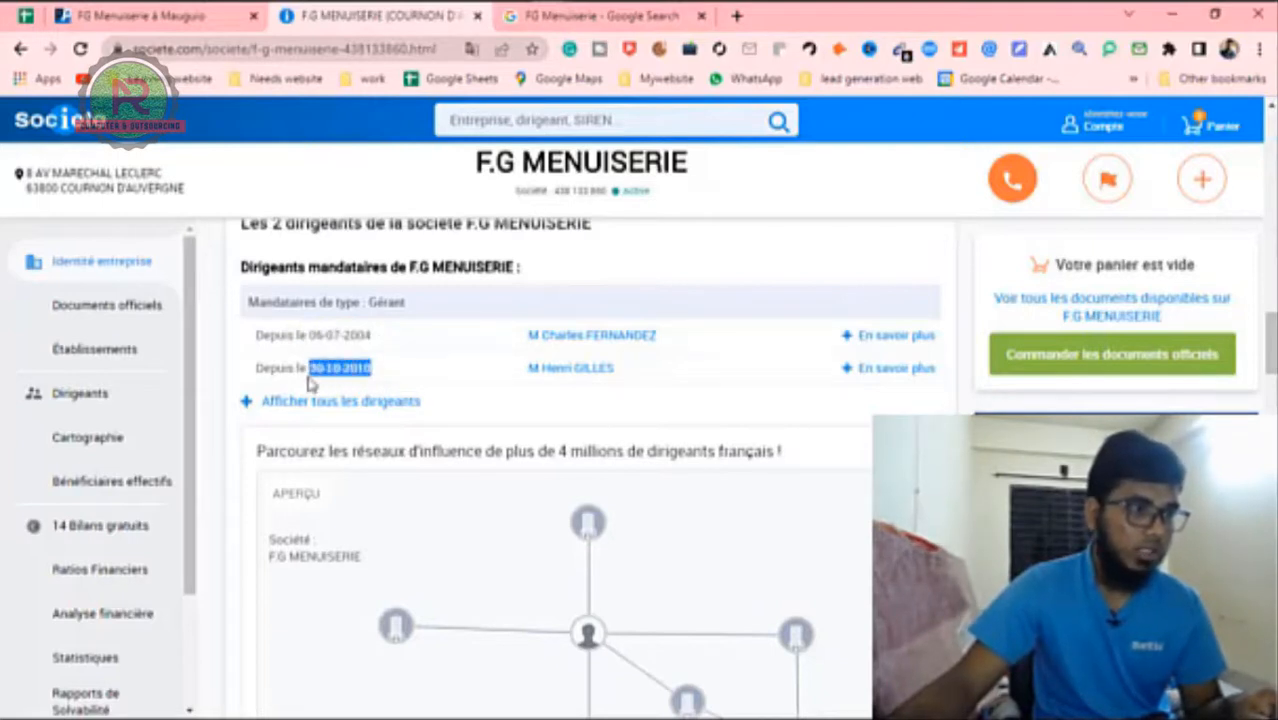
right_click(563, 378)
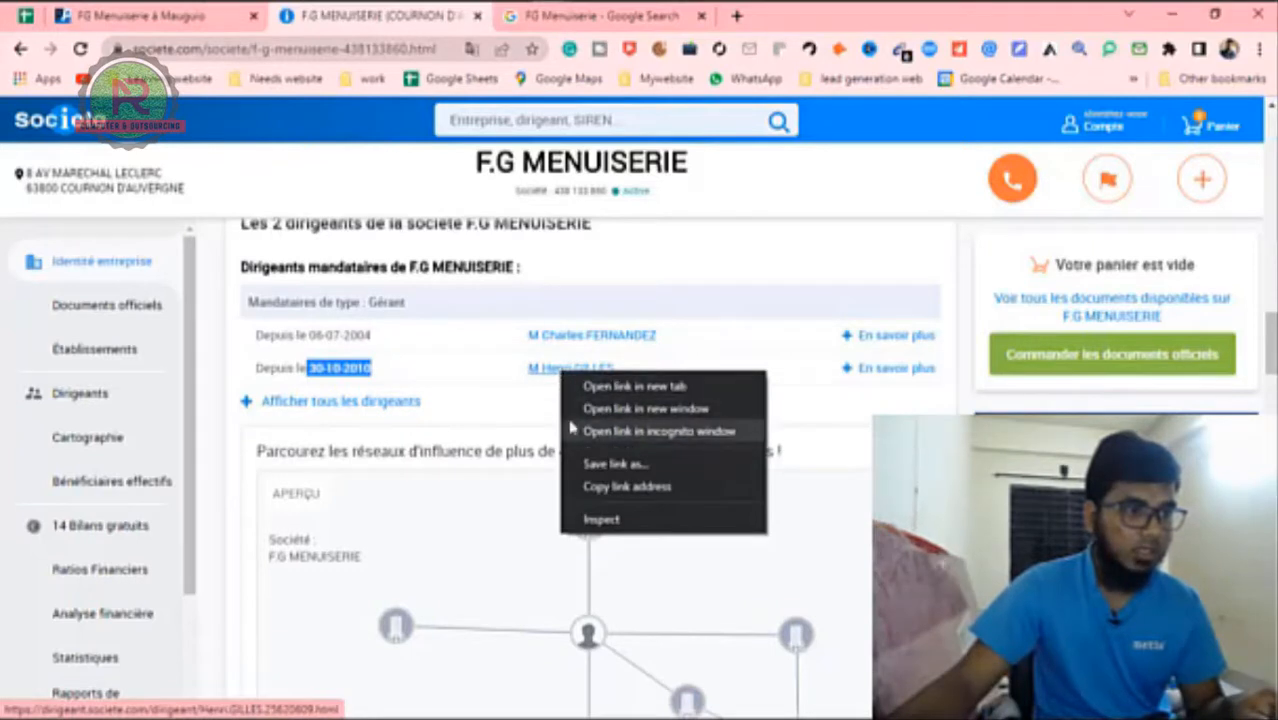
left_click(485, 373)
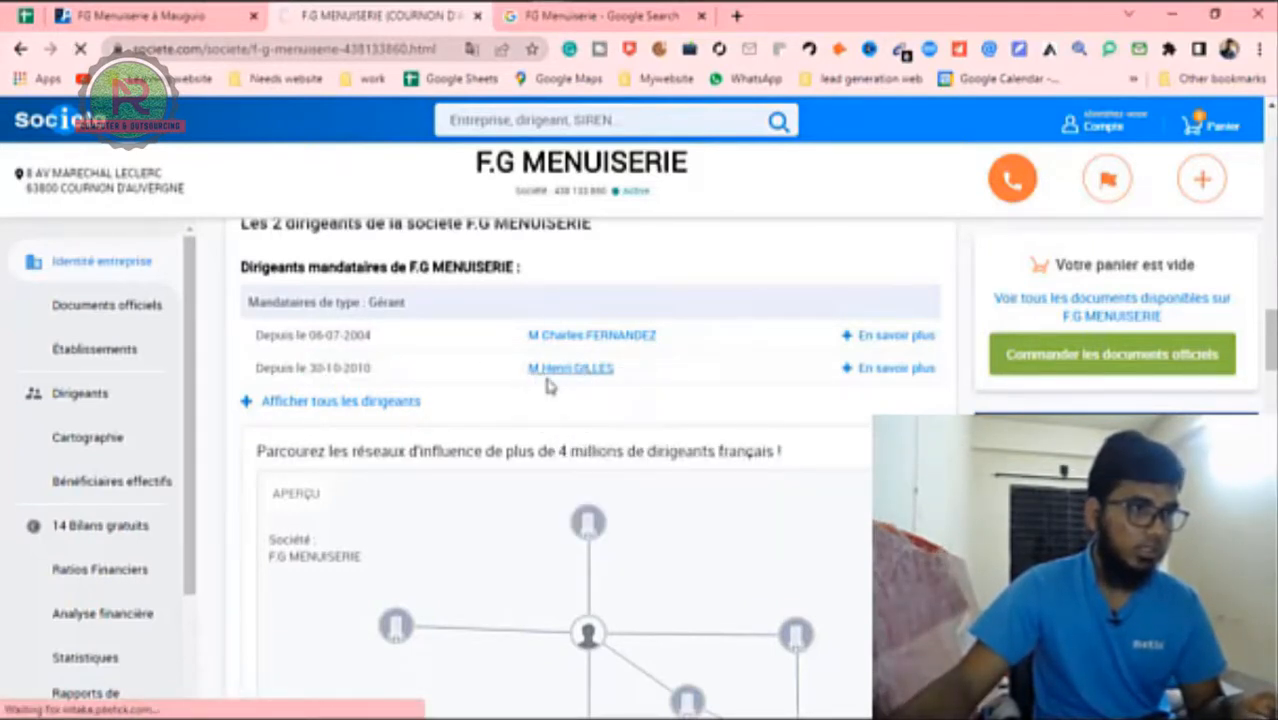
left_click(575, 372)
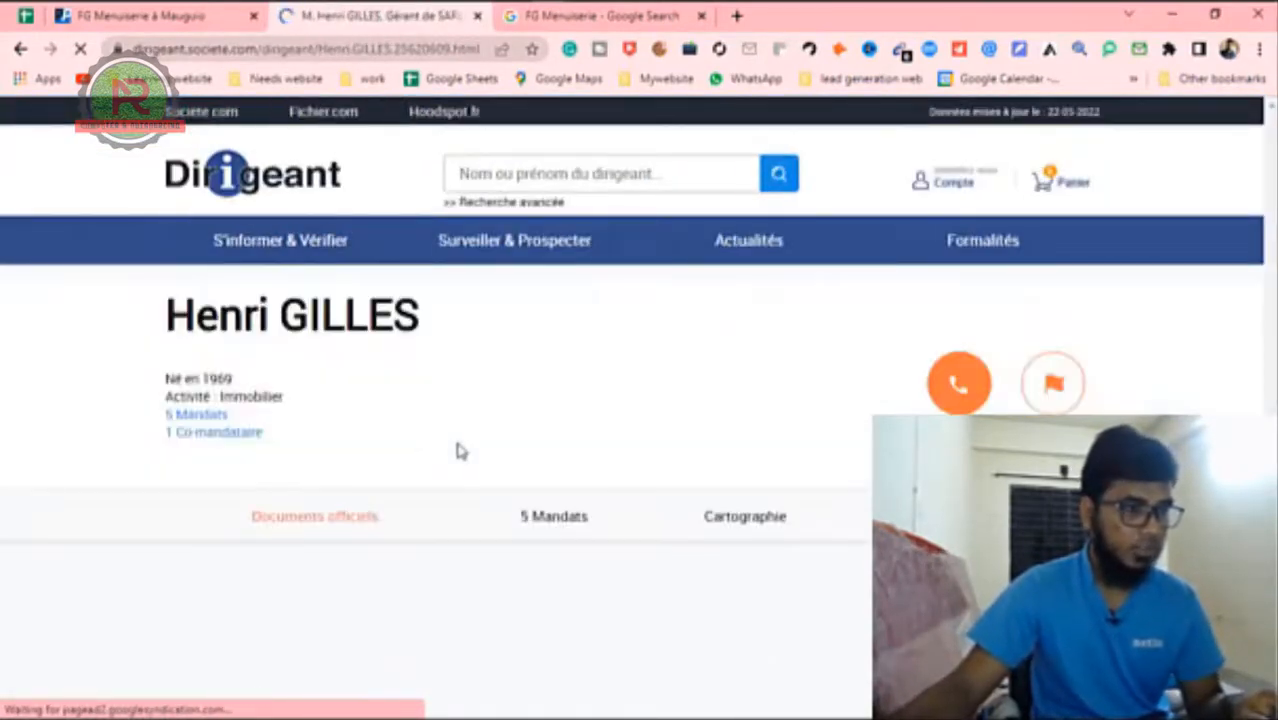
Step: Copy the manager's full name from the profile heading into FG Menuiserie's Director Name cell H3
triple_click(154, 322)
key("ctrl+c")
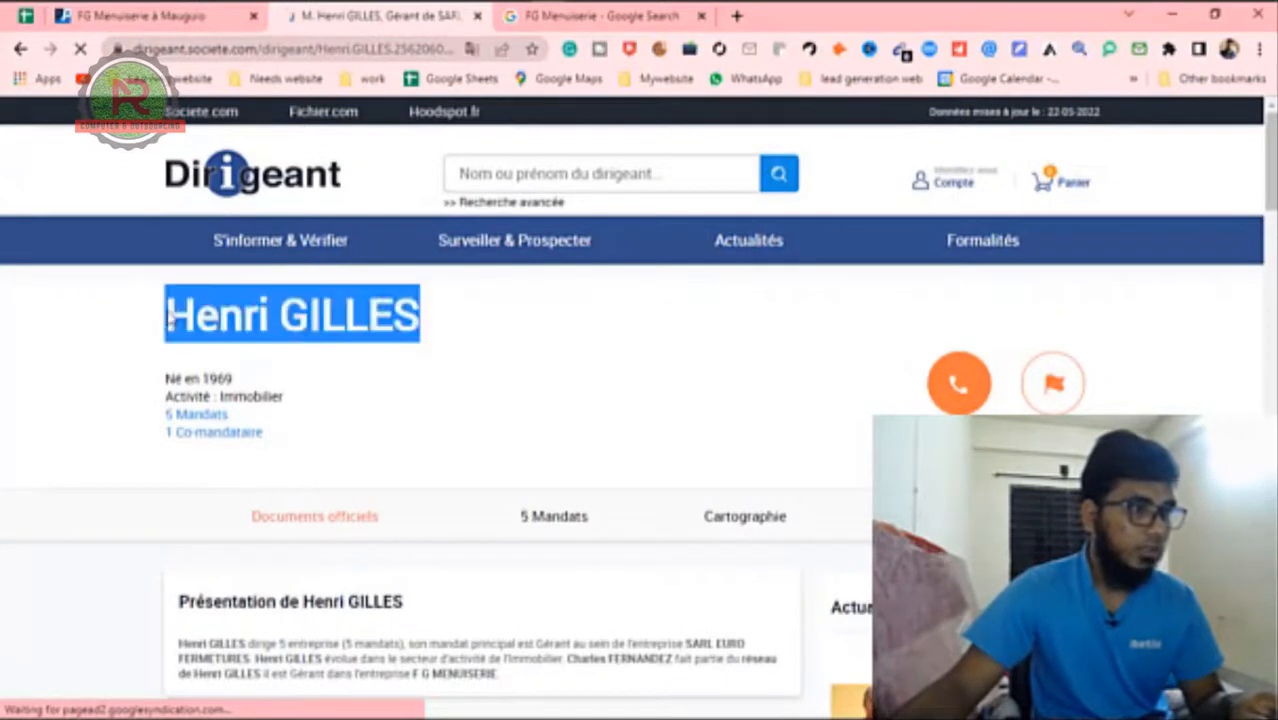
left_click(30, 16)
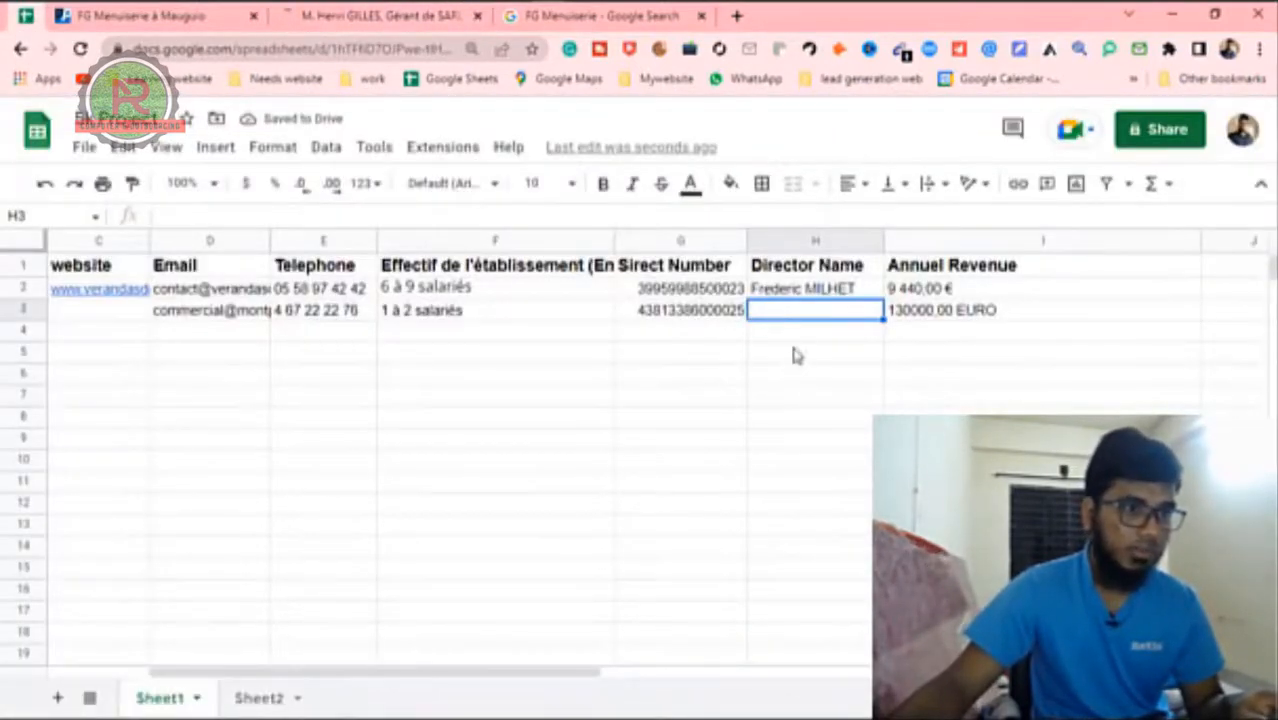
key("ctrl+v")
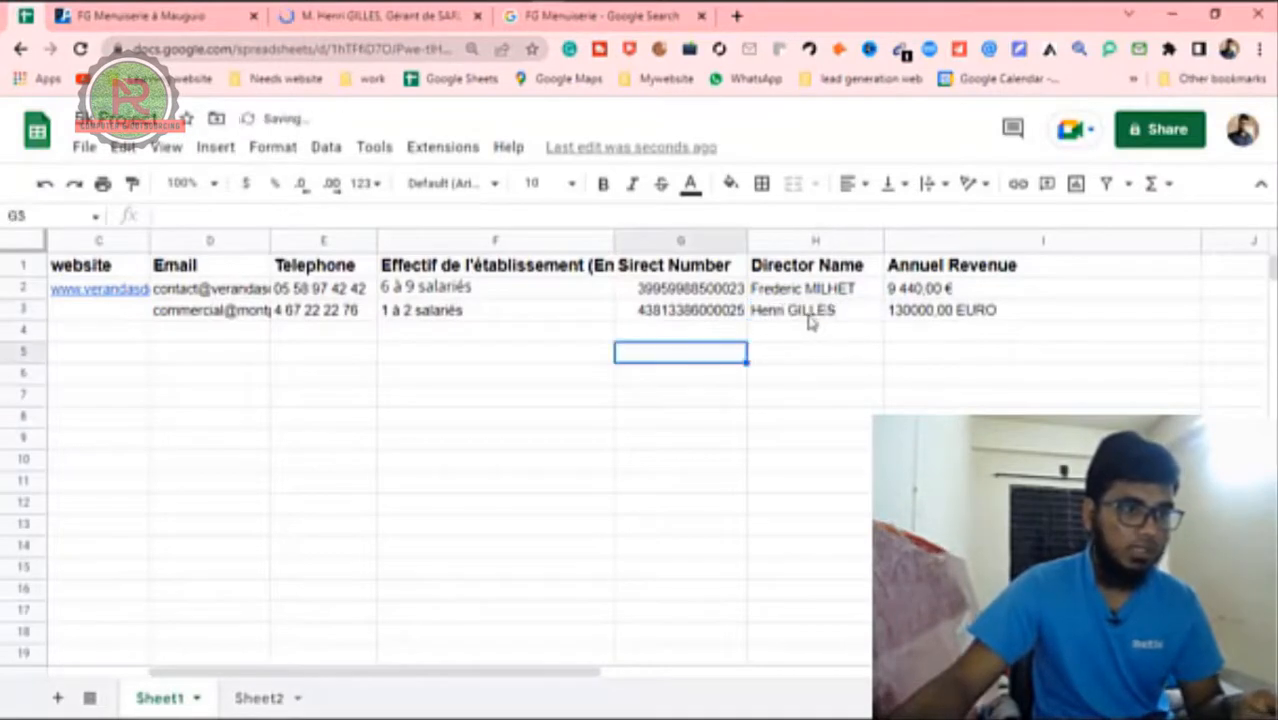
left_click(355, 393)
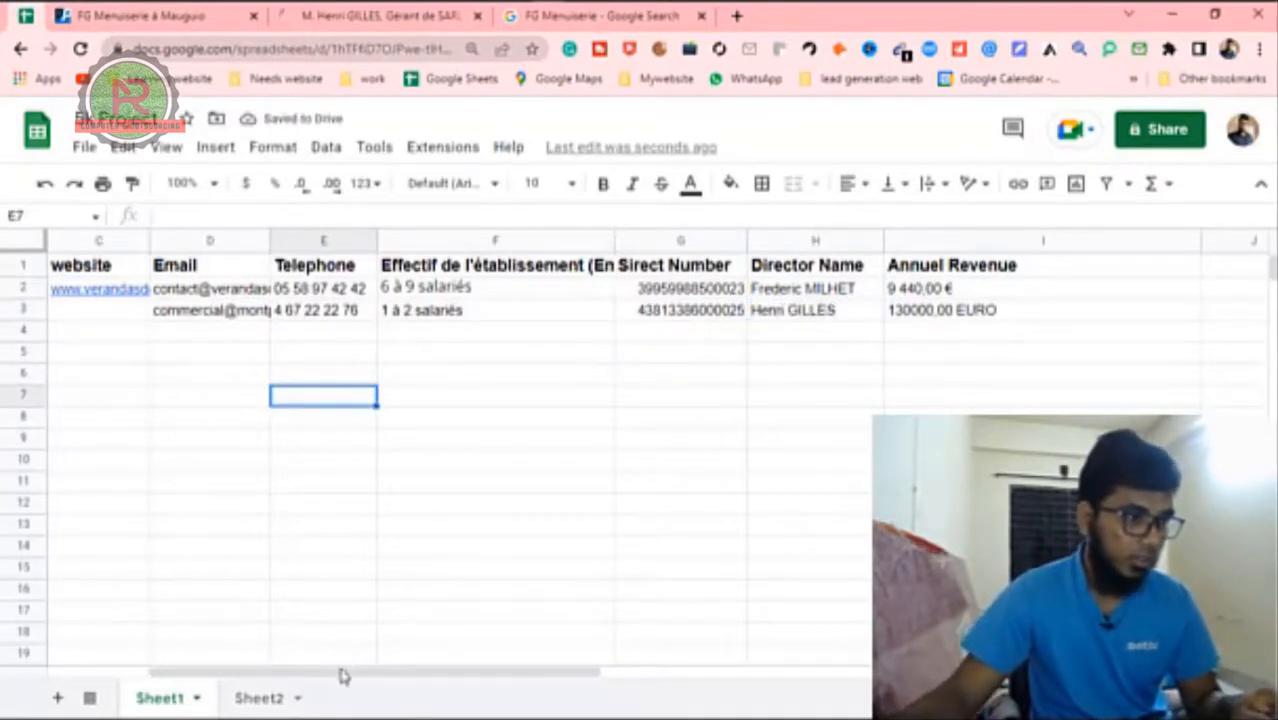
left_click_drag(340, 680, 143, 648)
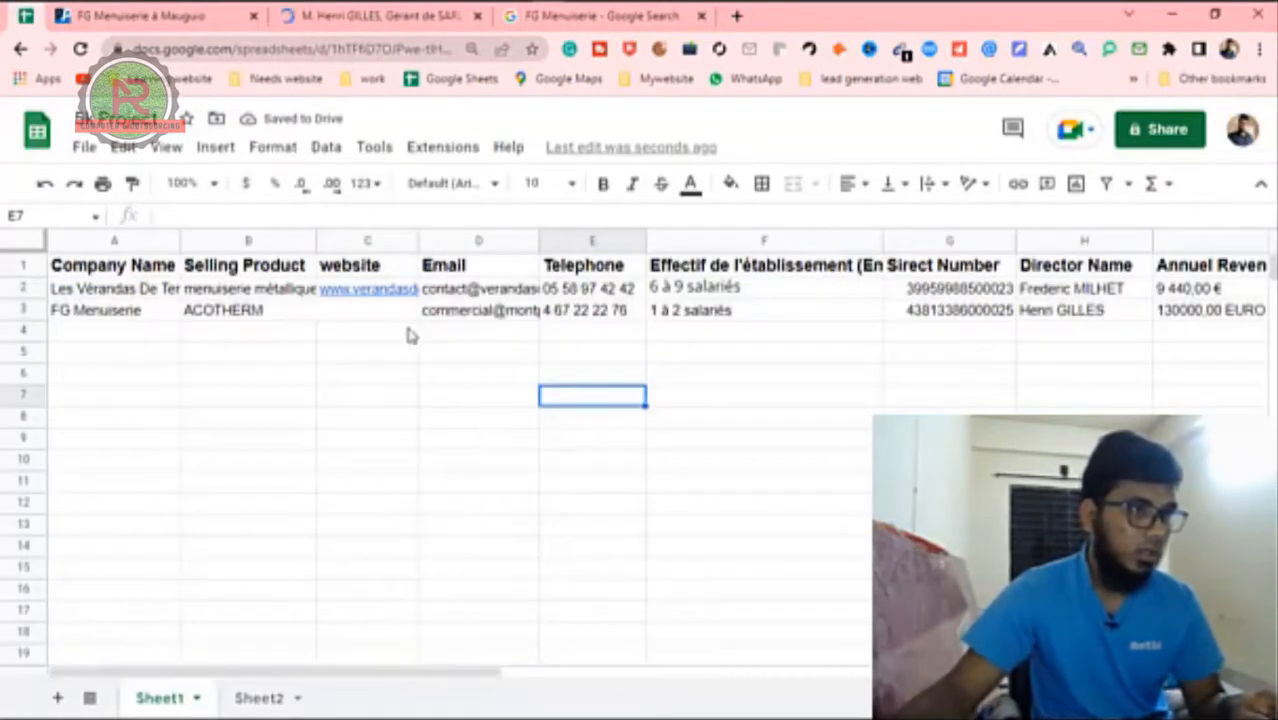
left_click(508, 312)
double_click(513, 312)
left_click_drag(505, 310, 766, 318)
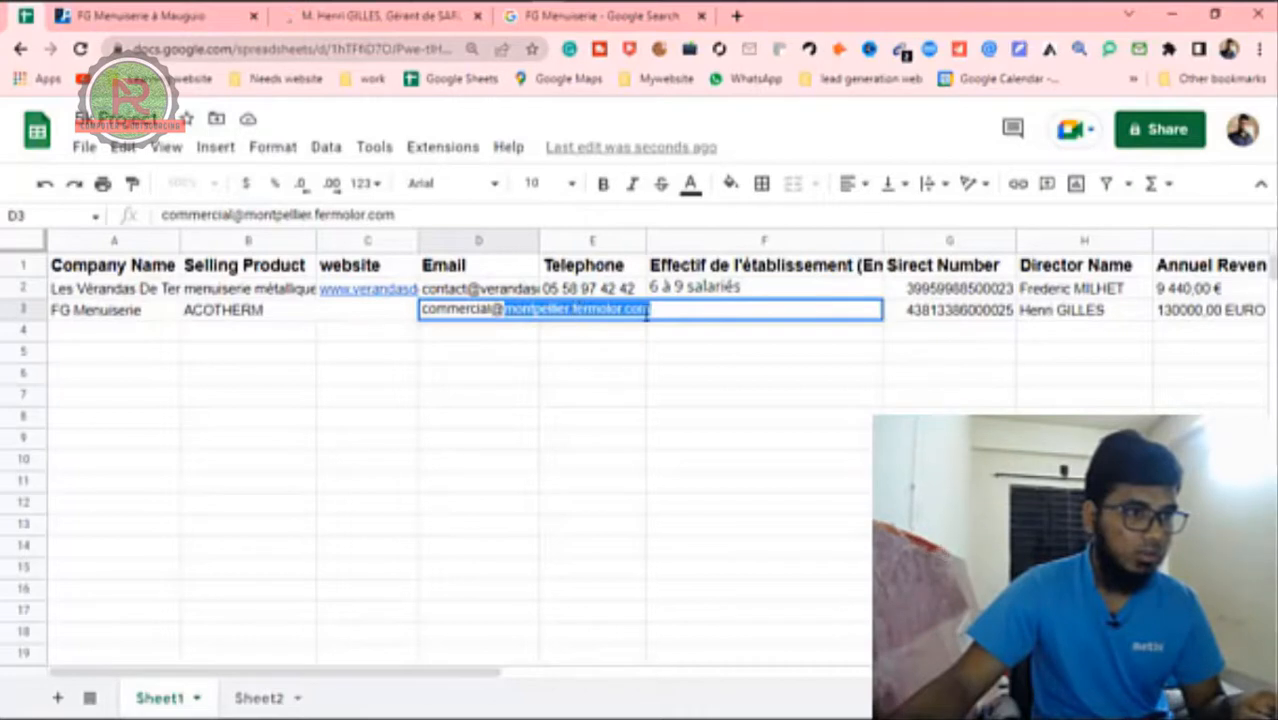
left_click(647, 314)
key("shift+End")
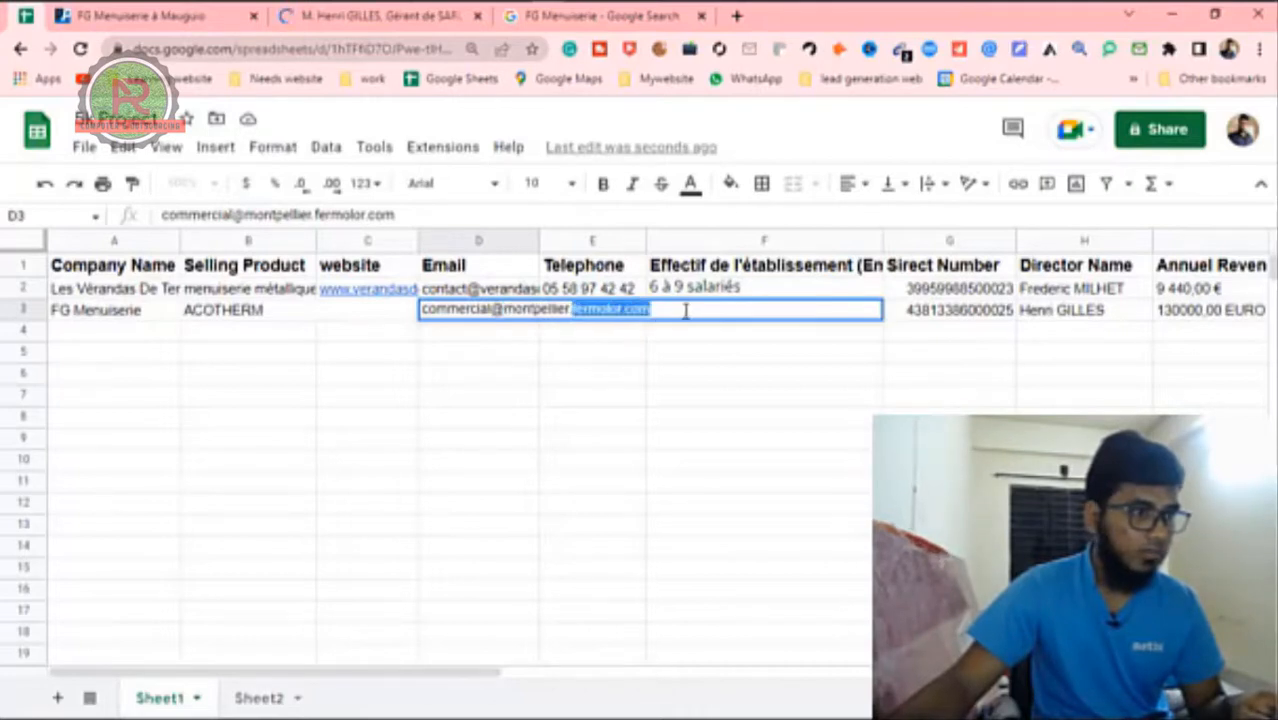
key("ctrl+x")
double_click(379, 315)
key("ctrl+v")
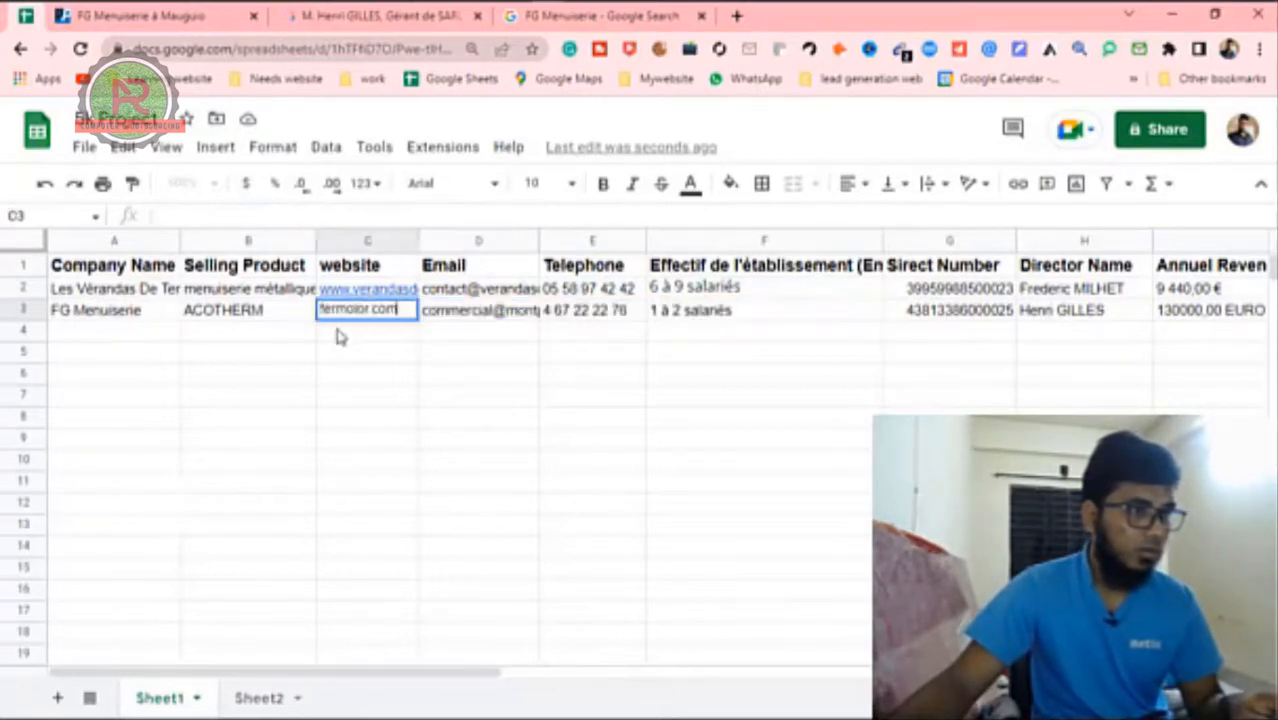
key("Return")
key("Left")
key("Left")
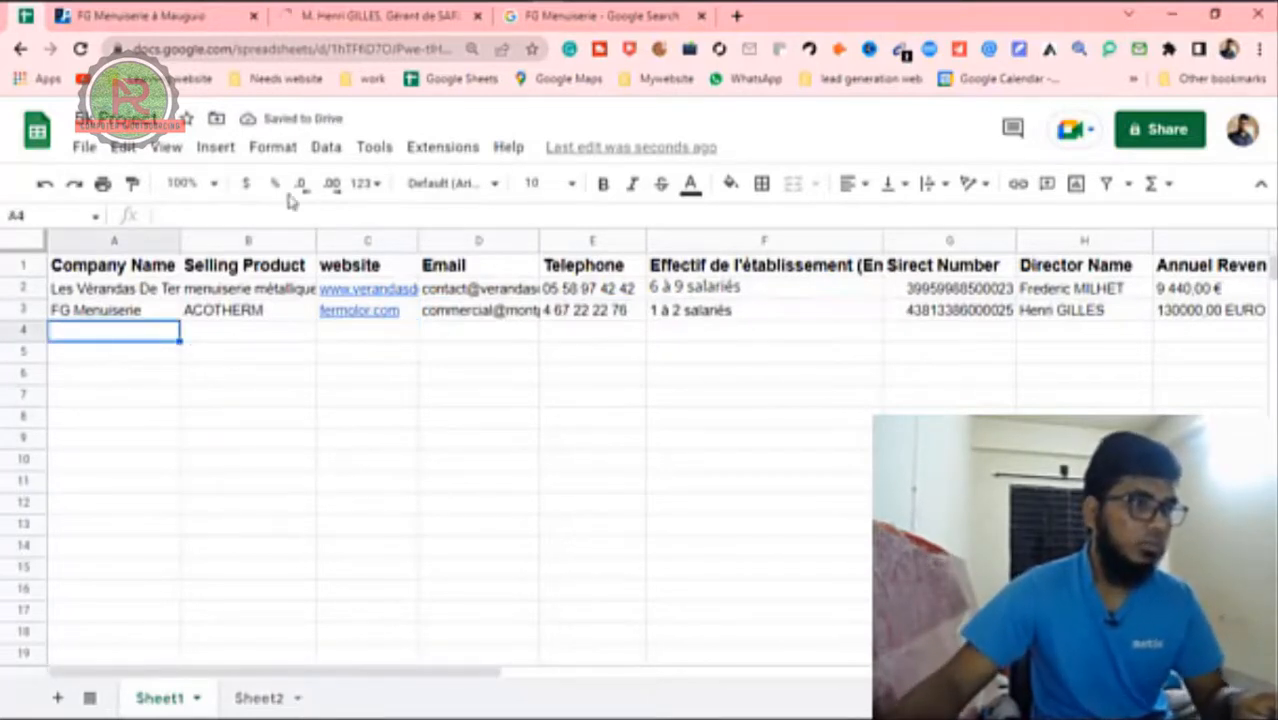
Step: Go back to the F.G MENUISERIE company page on Societe.com and to the portail results for Occitanie on PagesPro
mouse_move(474, 36)
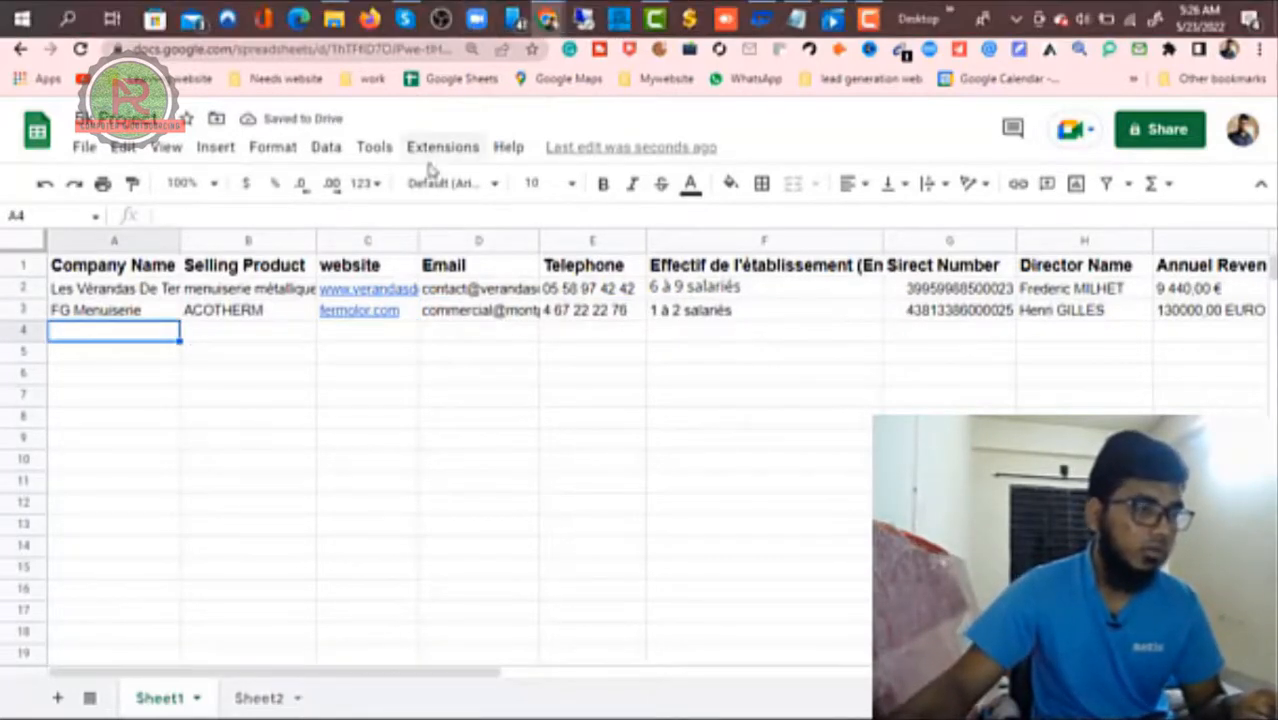
left_click(444, 18)
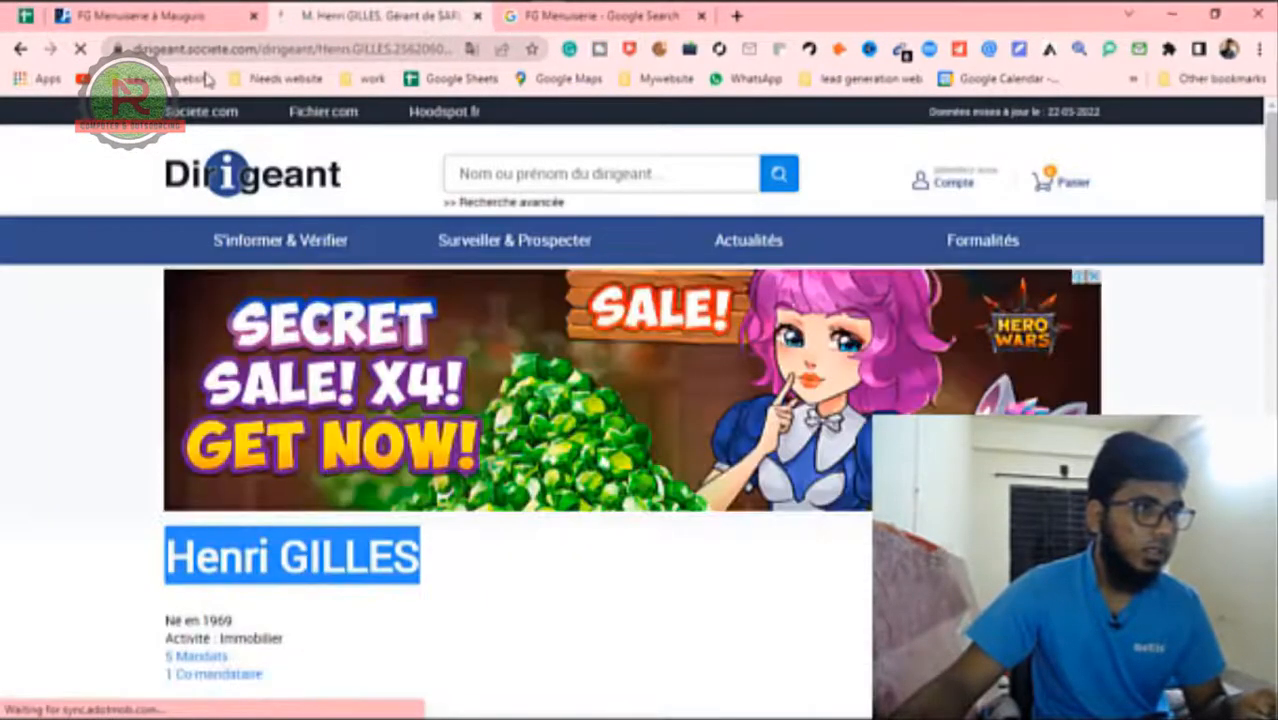
left_click(21, 50)
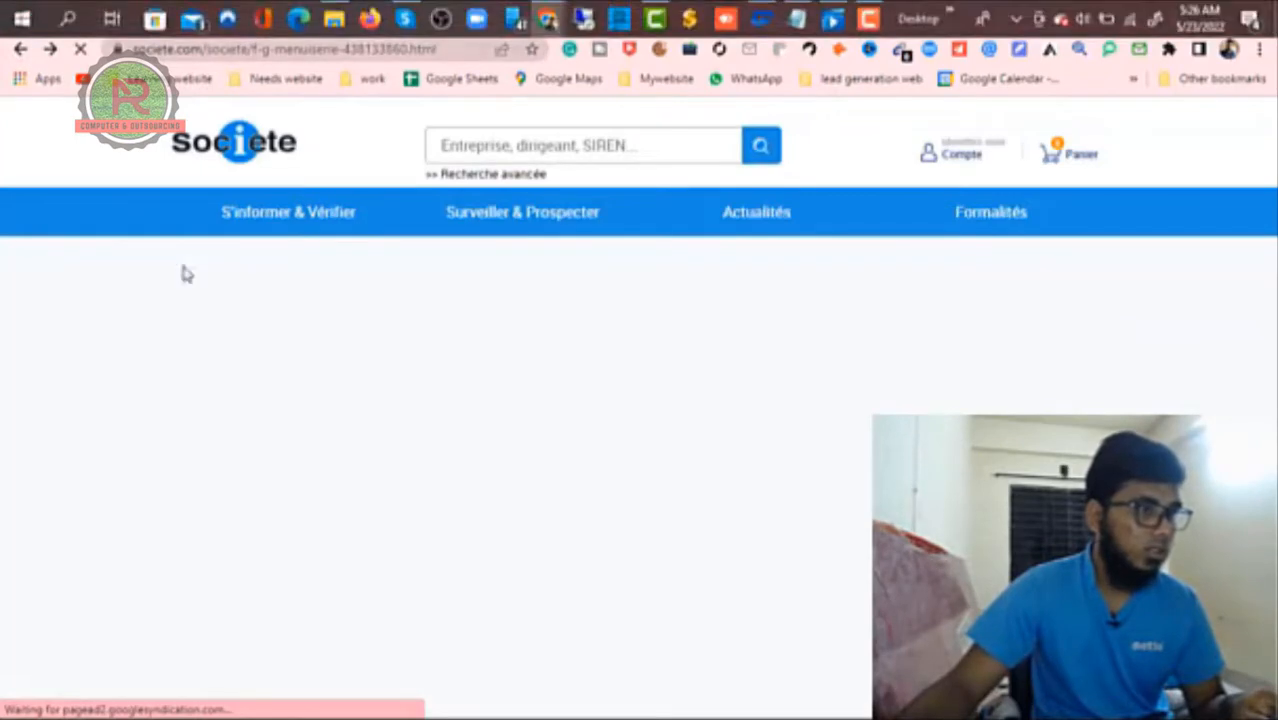
left_click(150, 16)
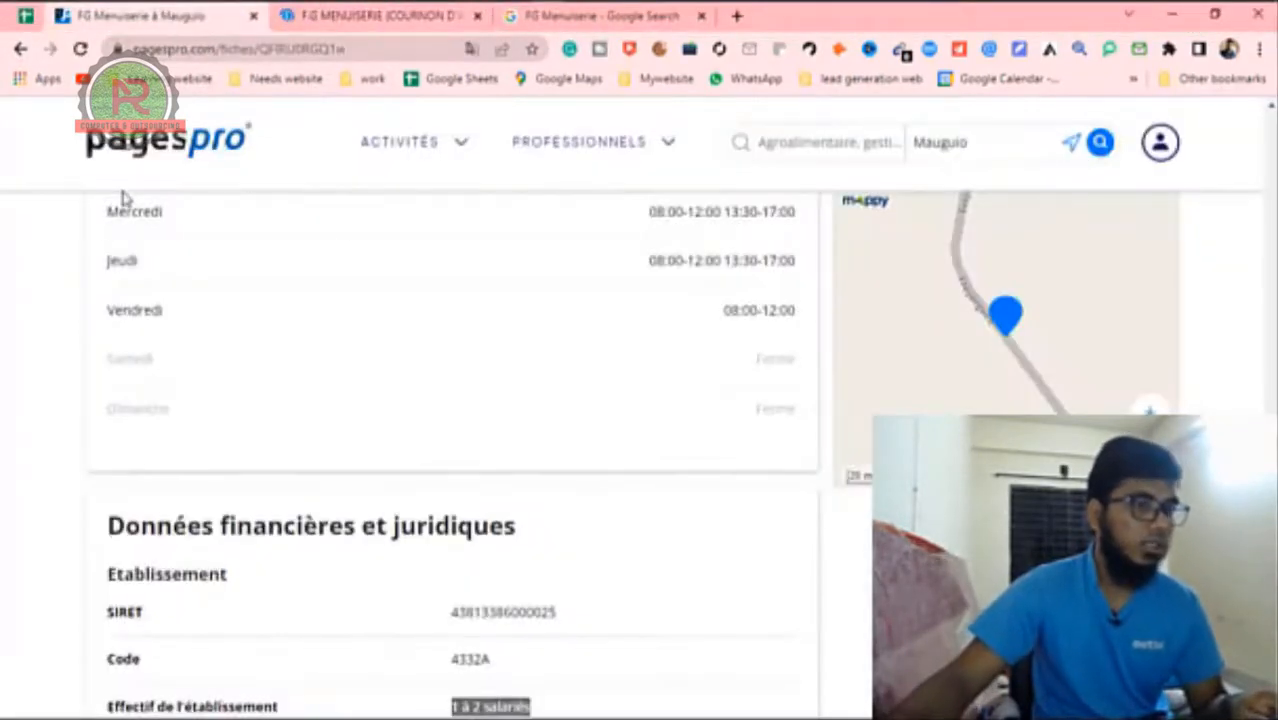
scroll(300, 340, "up", 15)
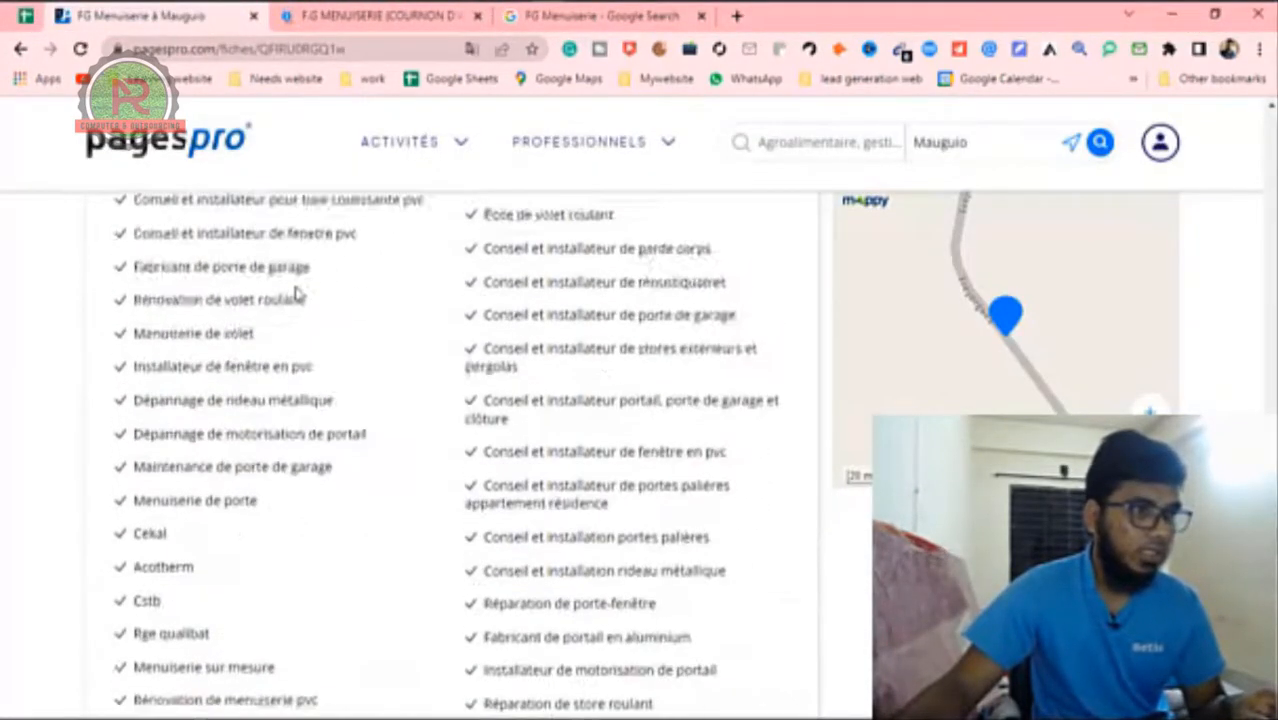
scroll(298, 291, "up", 20)
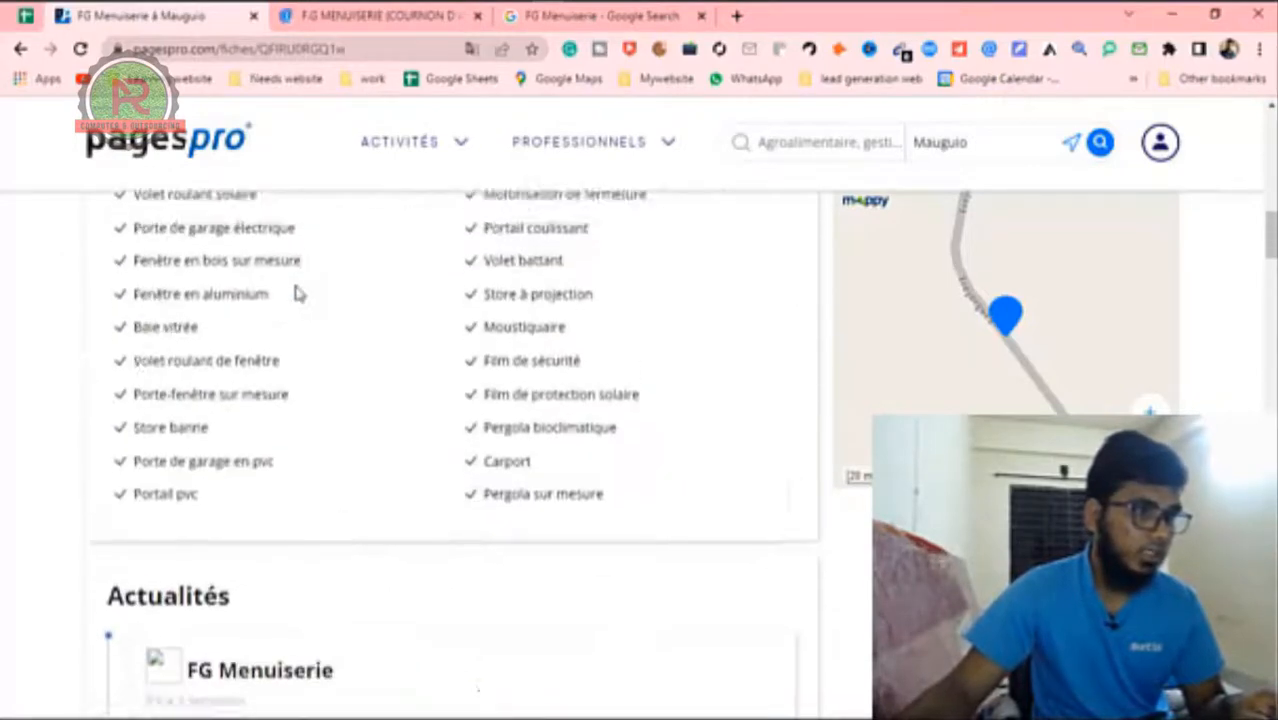
left_click(22, 48)
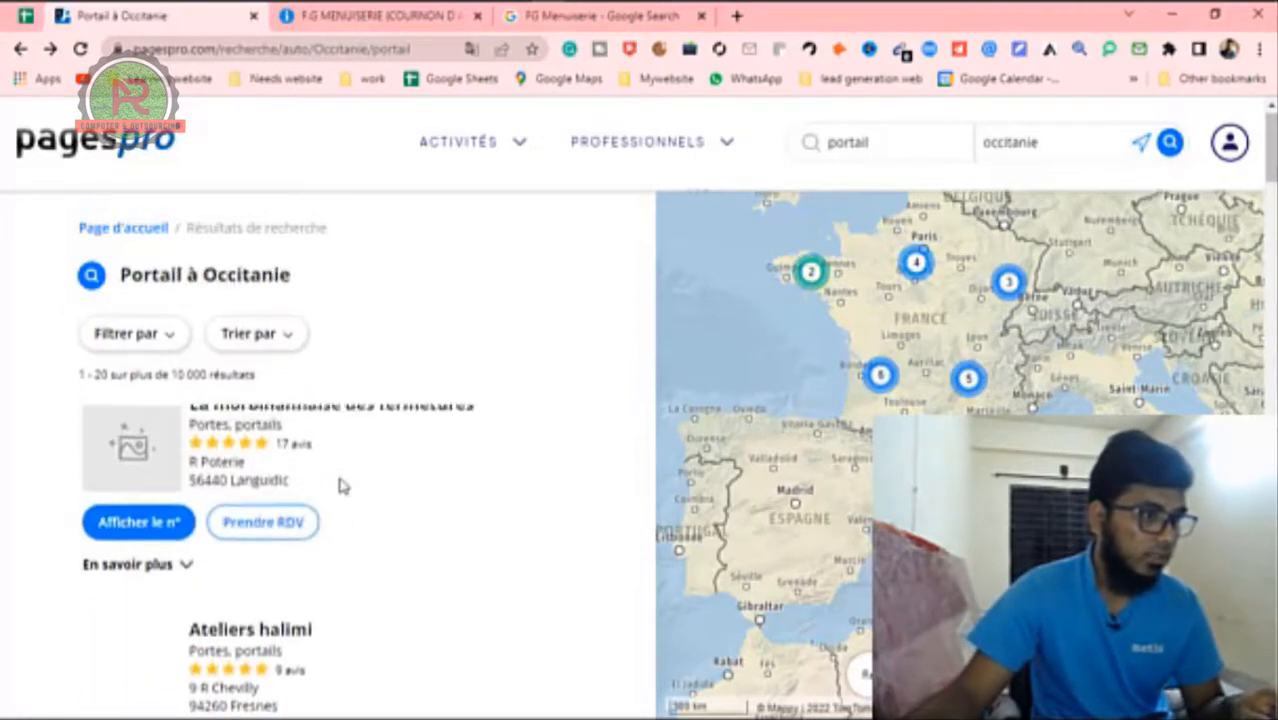
Step: Browse the portail results for Occitanie on PagesPro and expand the details of the Belles baies listing
scroll(408, 461, "down", 3)
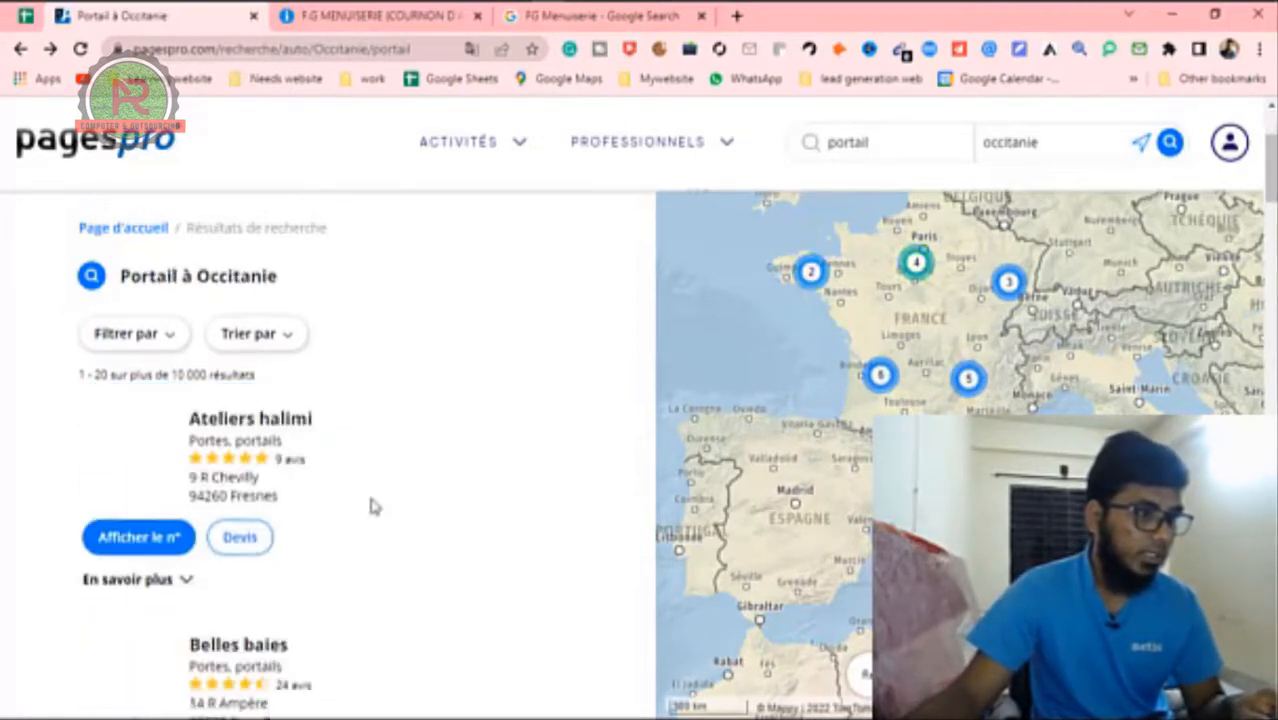
scroll(344, 430, "down", 3)
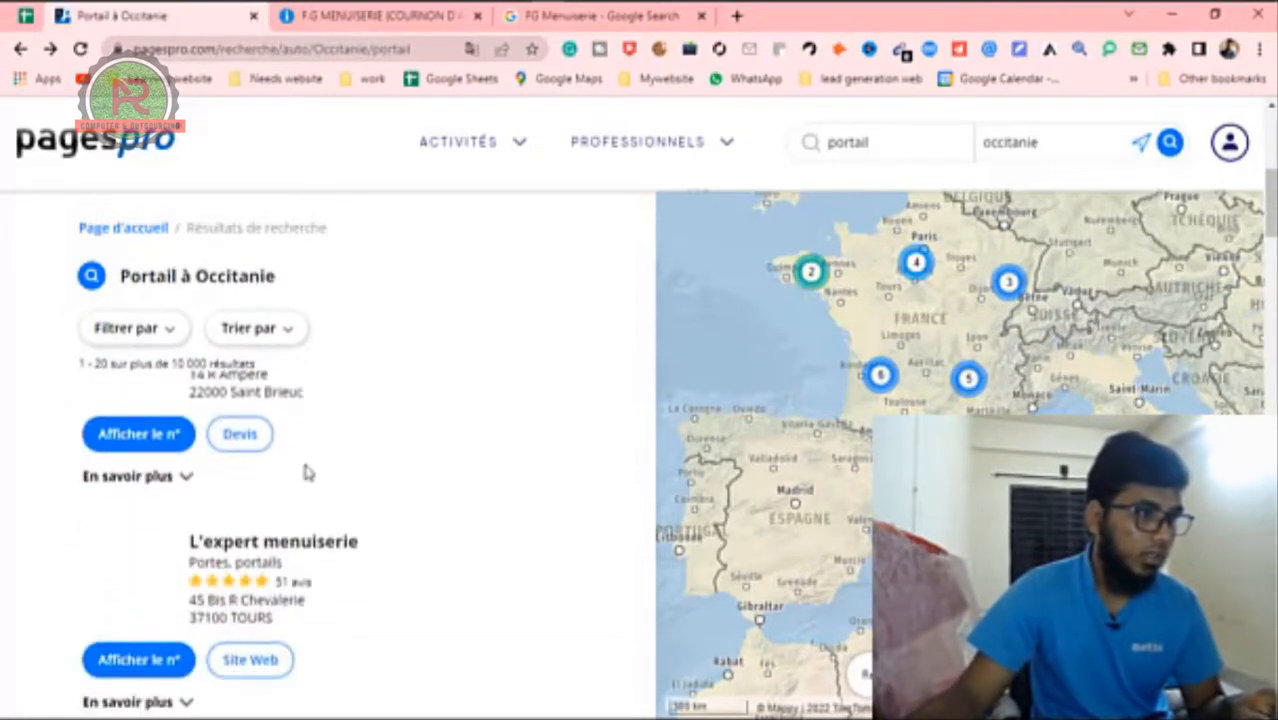
scroll(372, 477, "up", 2)
scroll(301, 530, "down", 2)
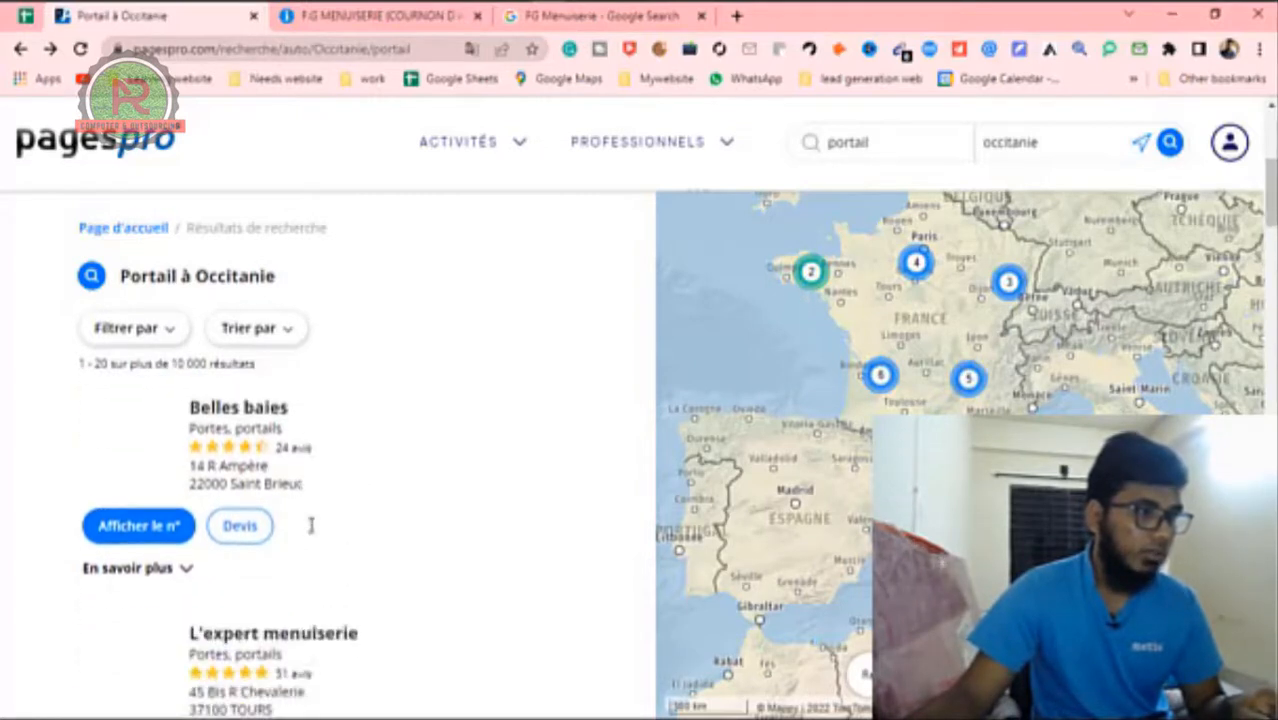
scroll(181, 520, "up", 2)
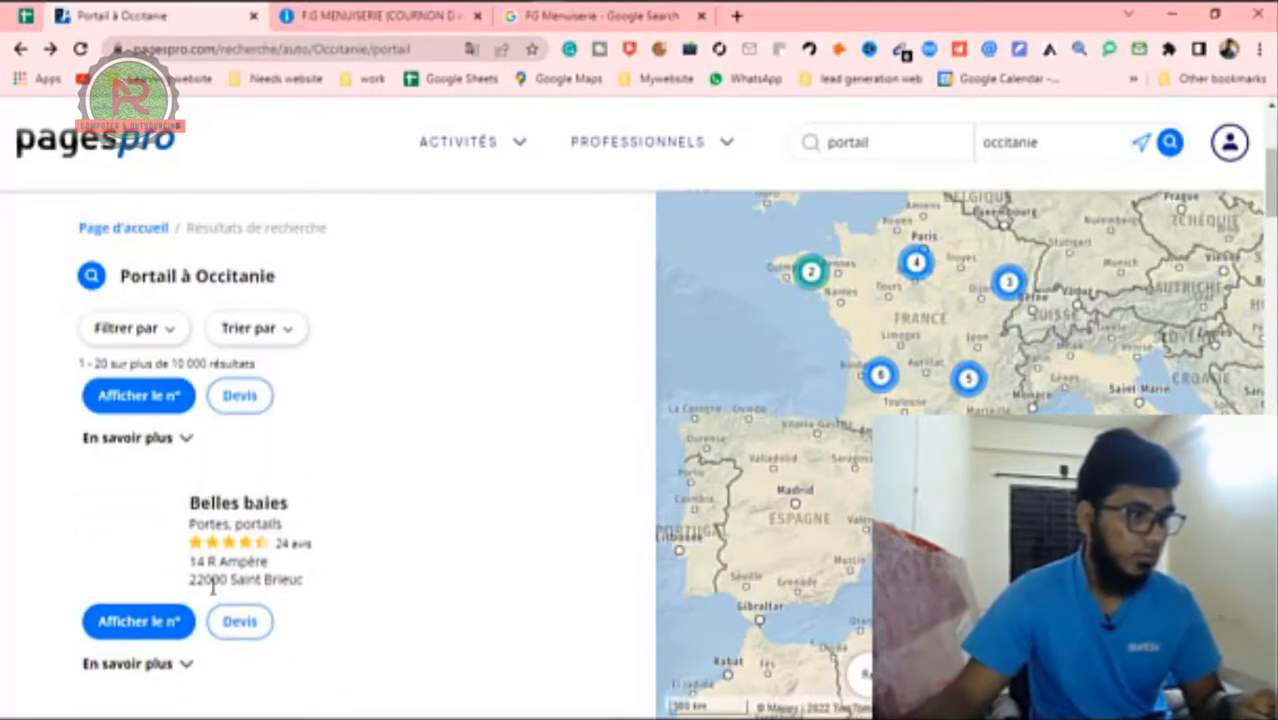
left_click(185, 665)
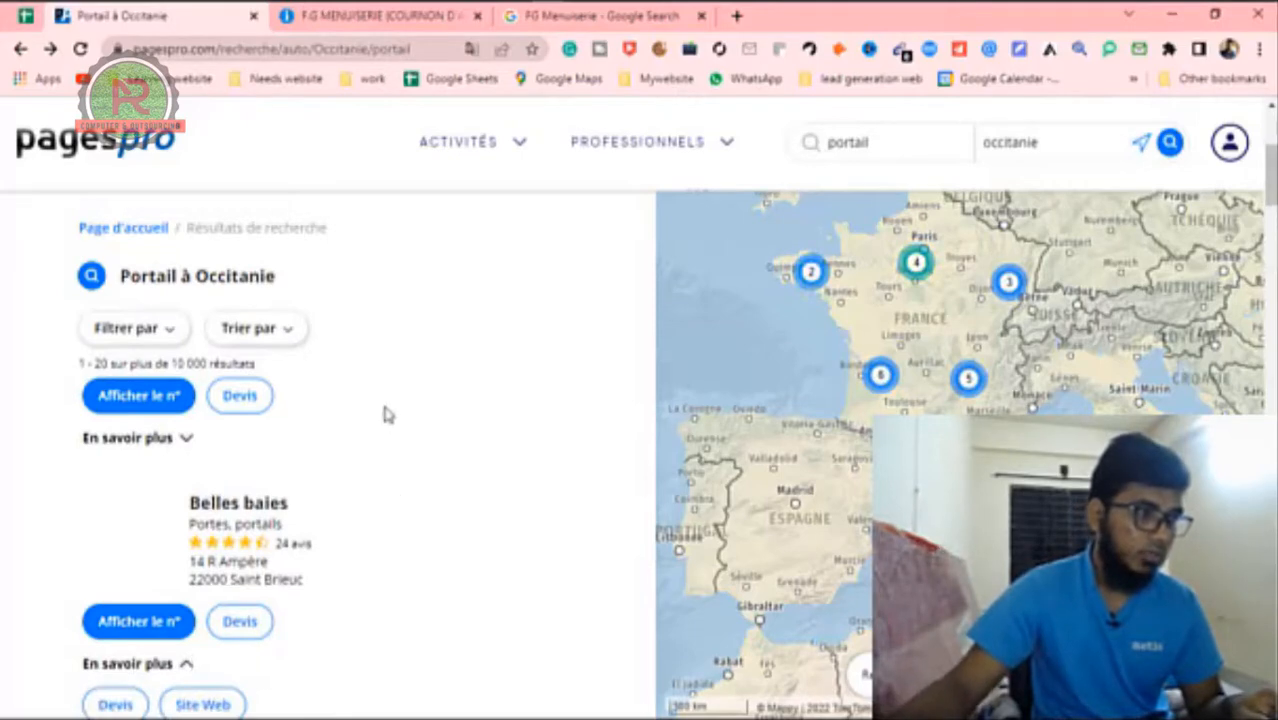
Step: Copy the full list of Prestations from the Belles baies listing into Selling Product cell B4 of the sheet
scroll(388, 420, "down", 3)
left_click_drag(363, 482, 476, 621)
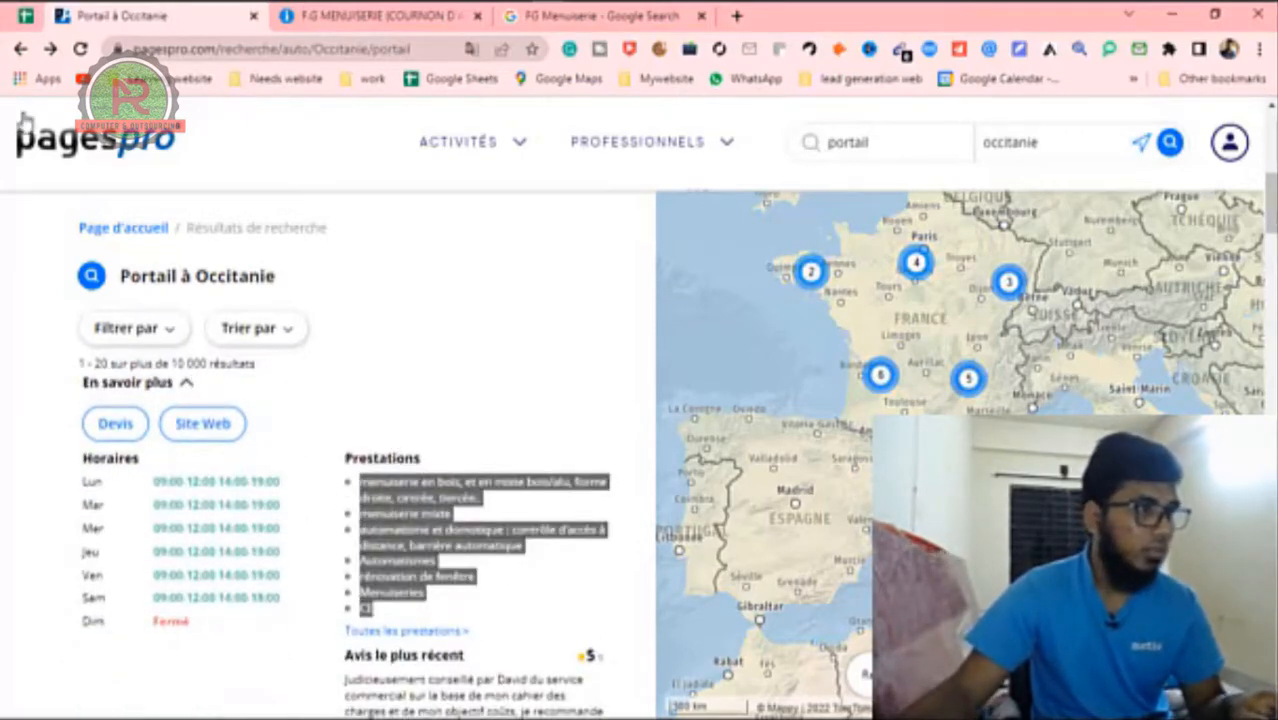
left_click(20, 16)
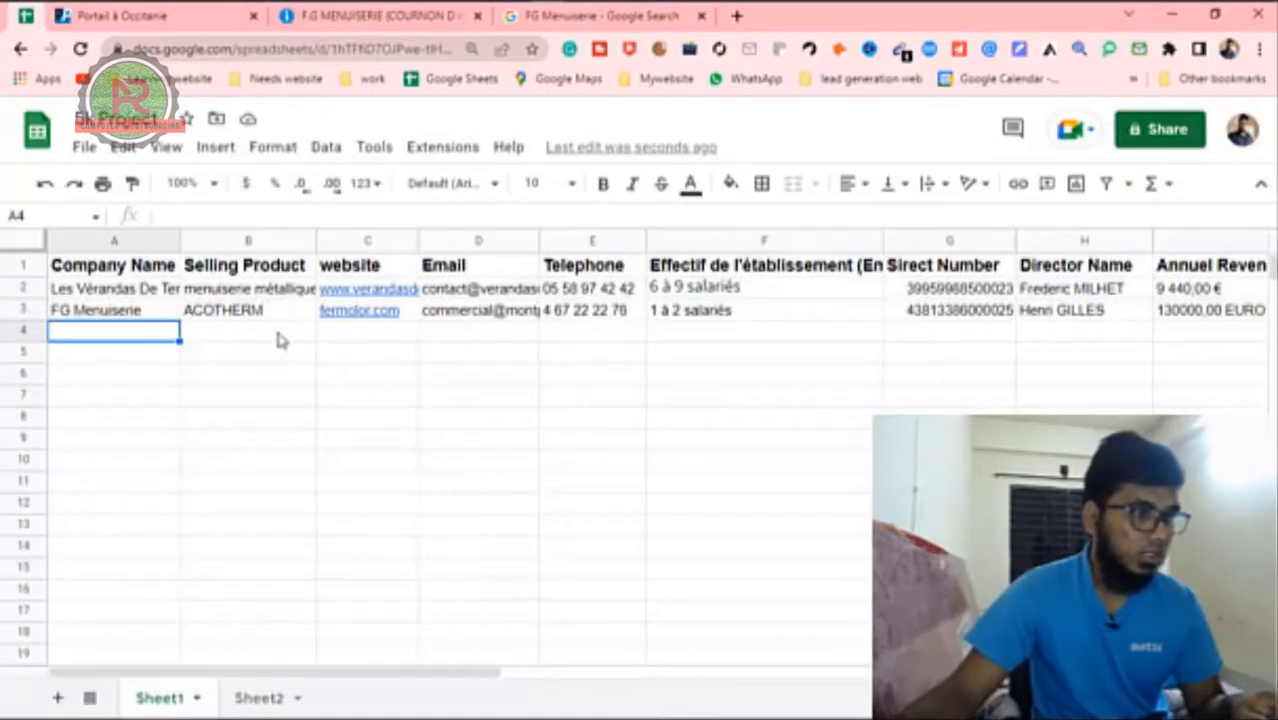
left_click(214, 333)
key("ctrl+v")
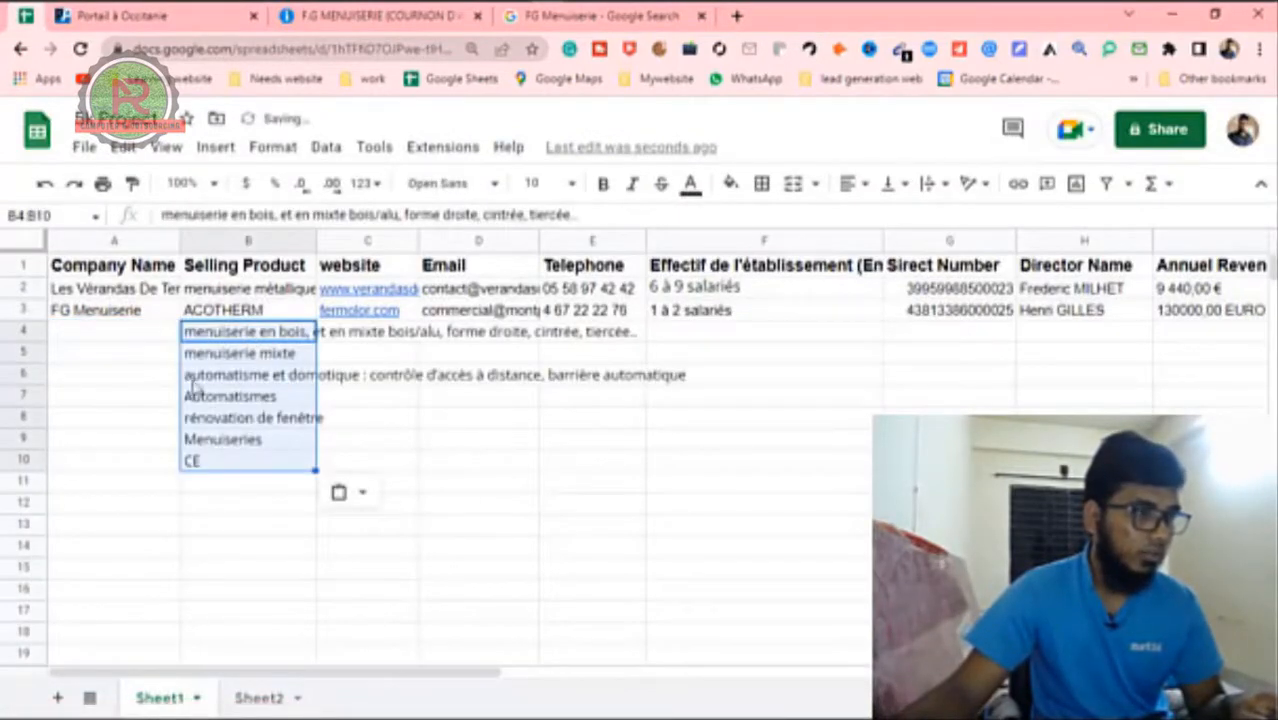
Step: Open the Belles Baies profile on PagesPro and copy the company name from its heading into Company Name cell A4
left_click(124, 334)
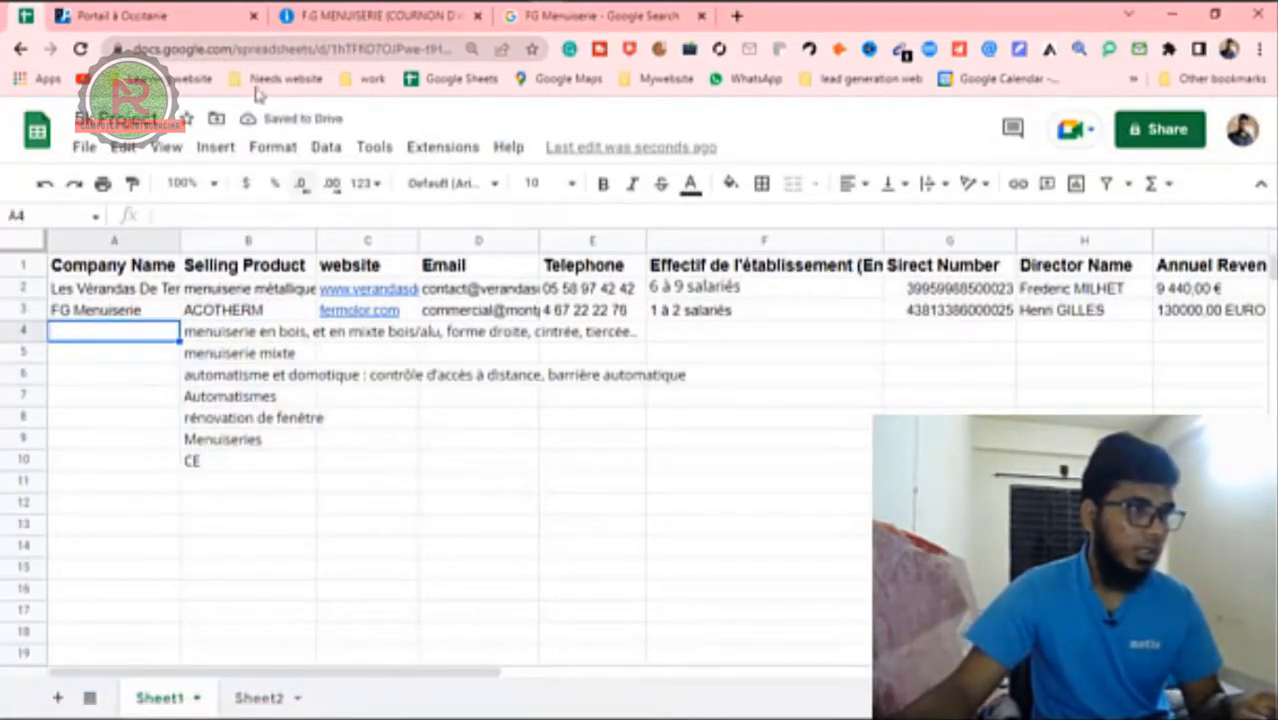
left_click(385, 16)
scroll(457, 248, "down", 5)
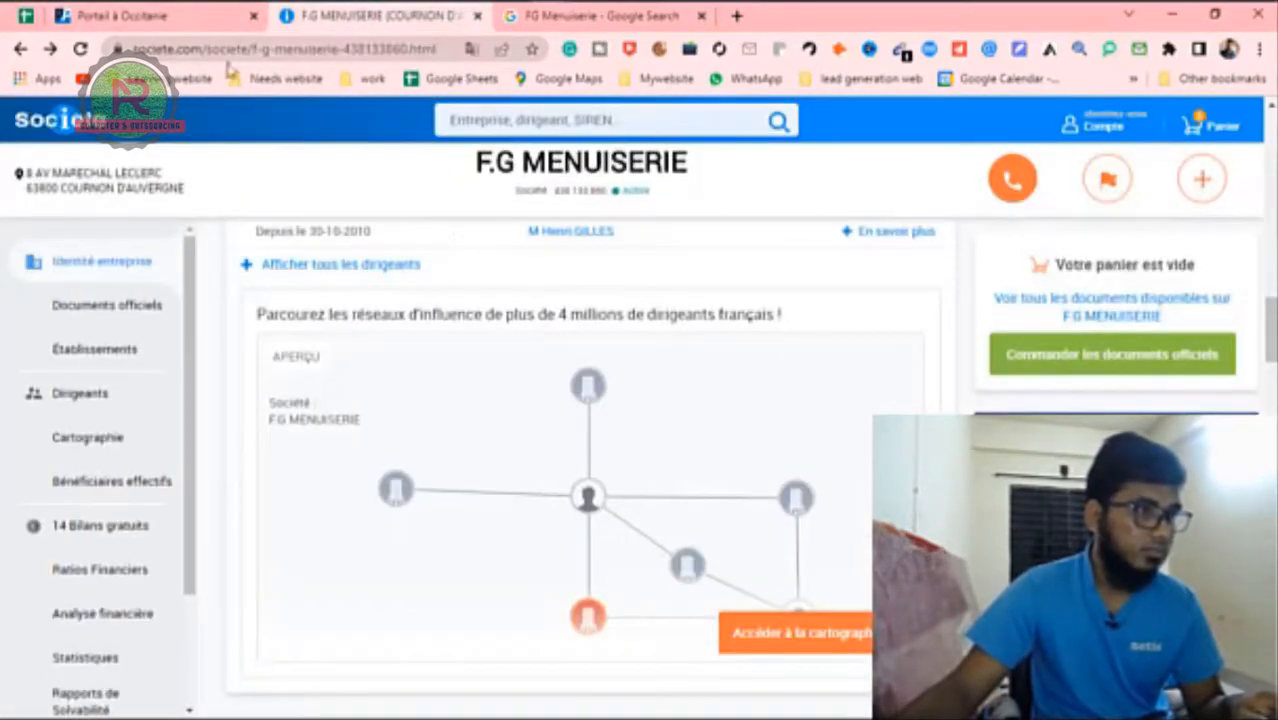
left_click(160, 17)
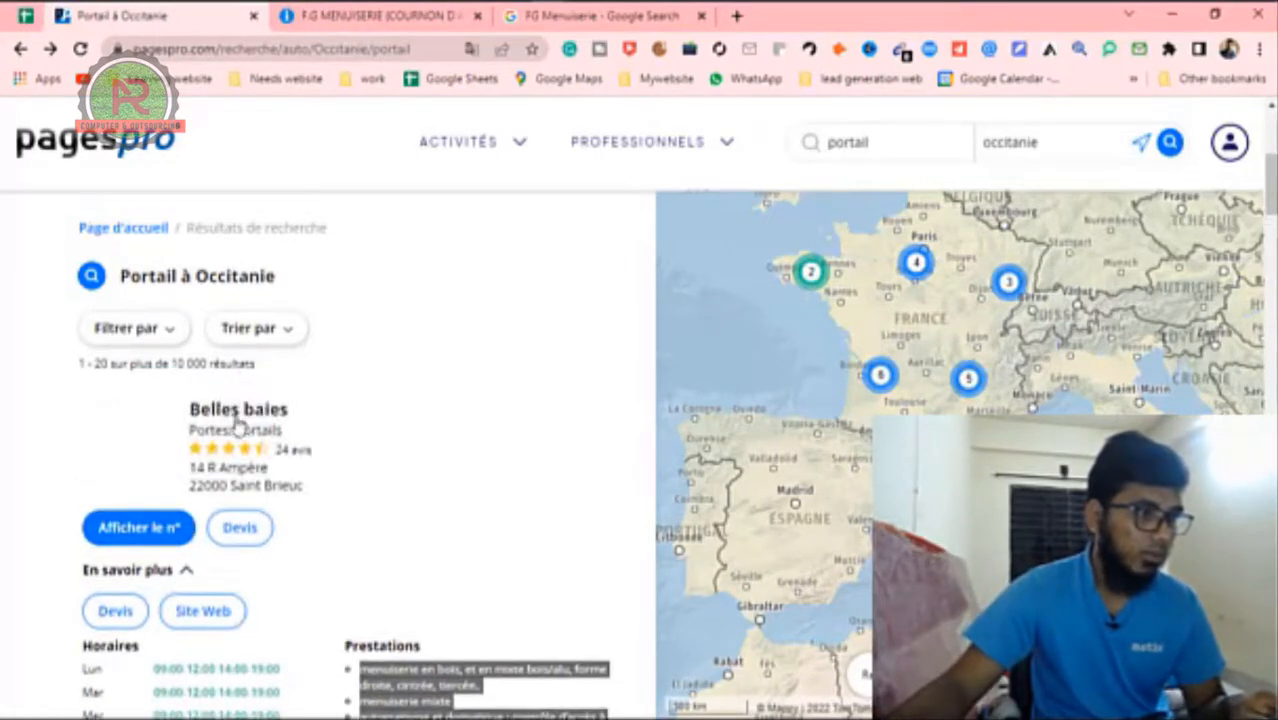
left_click(232, 414)
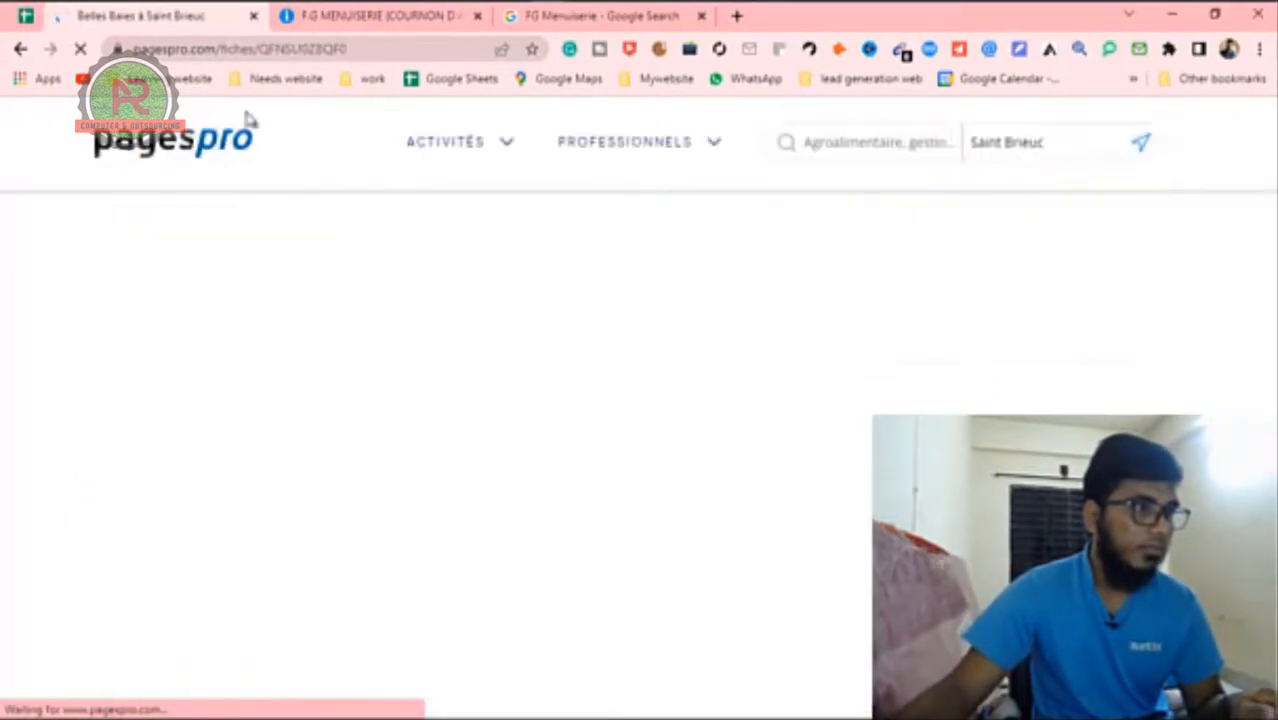
left_click_drag(380, 400, 234, 400)
key("ctrl+c")
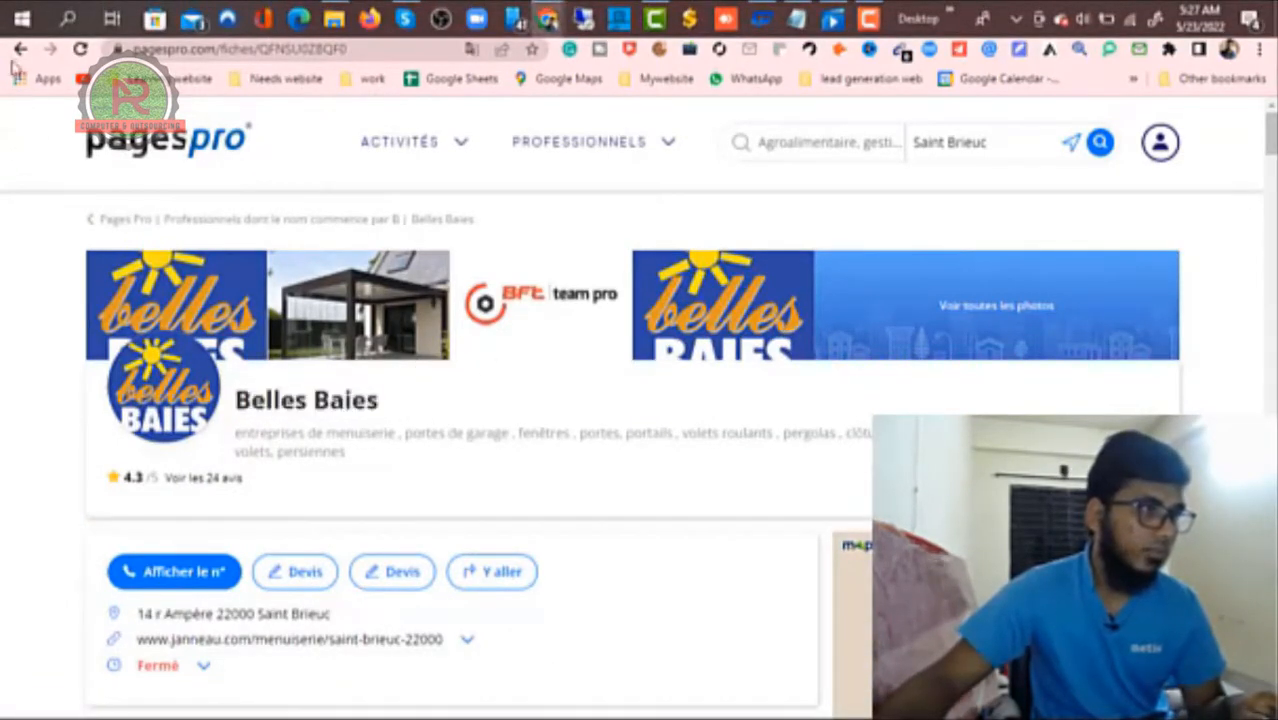
left_click(25, 16)
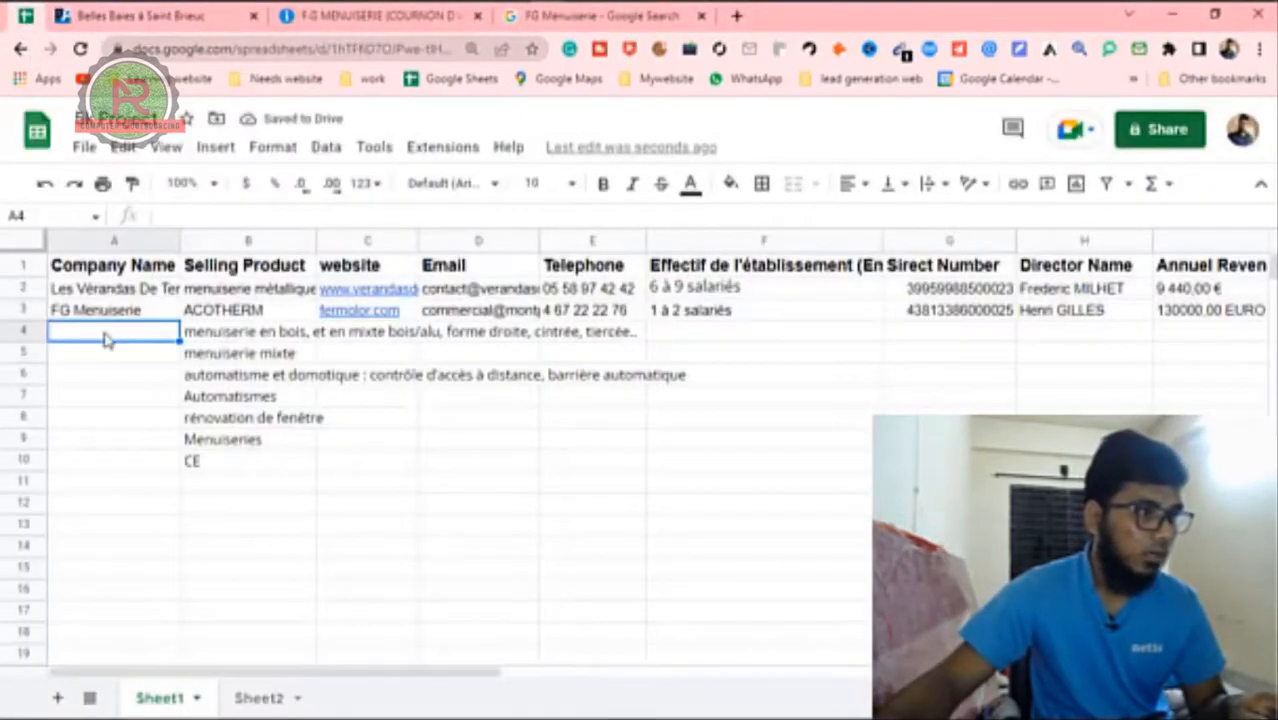
key("ctrl+v")
left_click(145, 381)
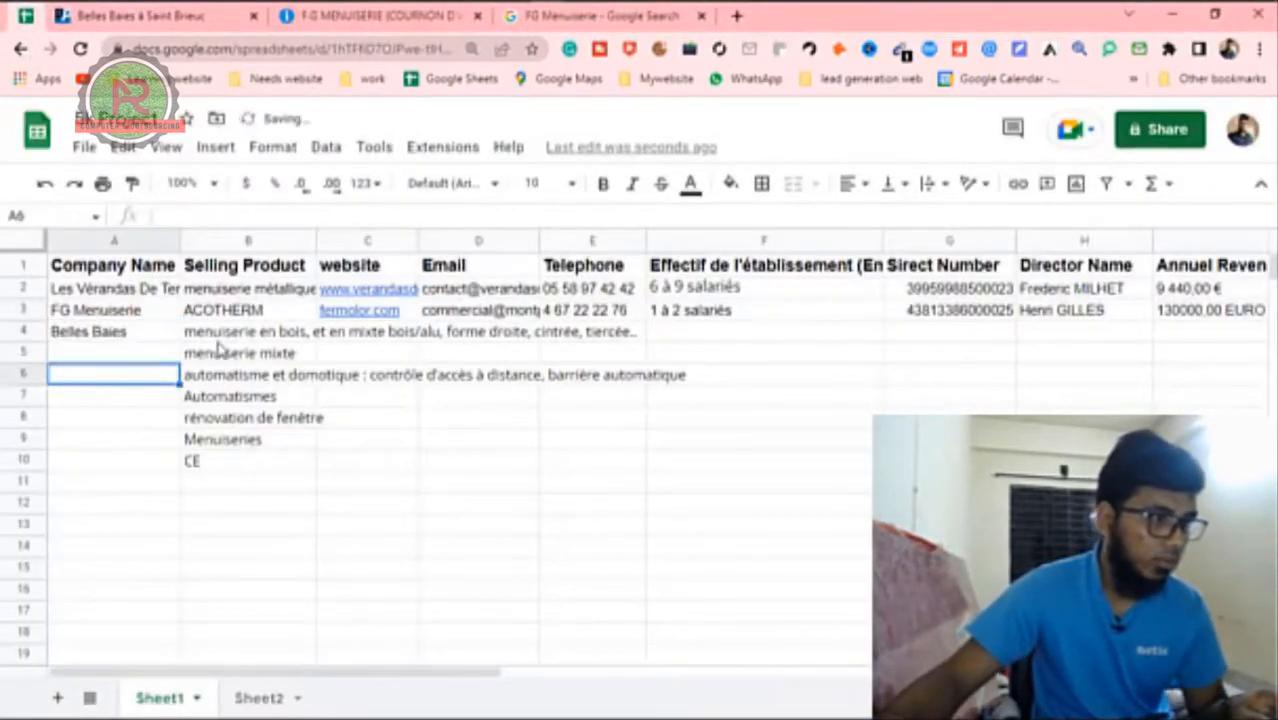
Step: Cut the Belles Baies product lines in B4:B11 and paste them into column D starting at D11
left_click(215, 338)
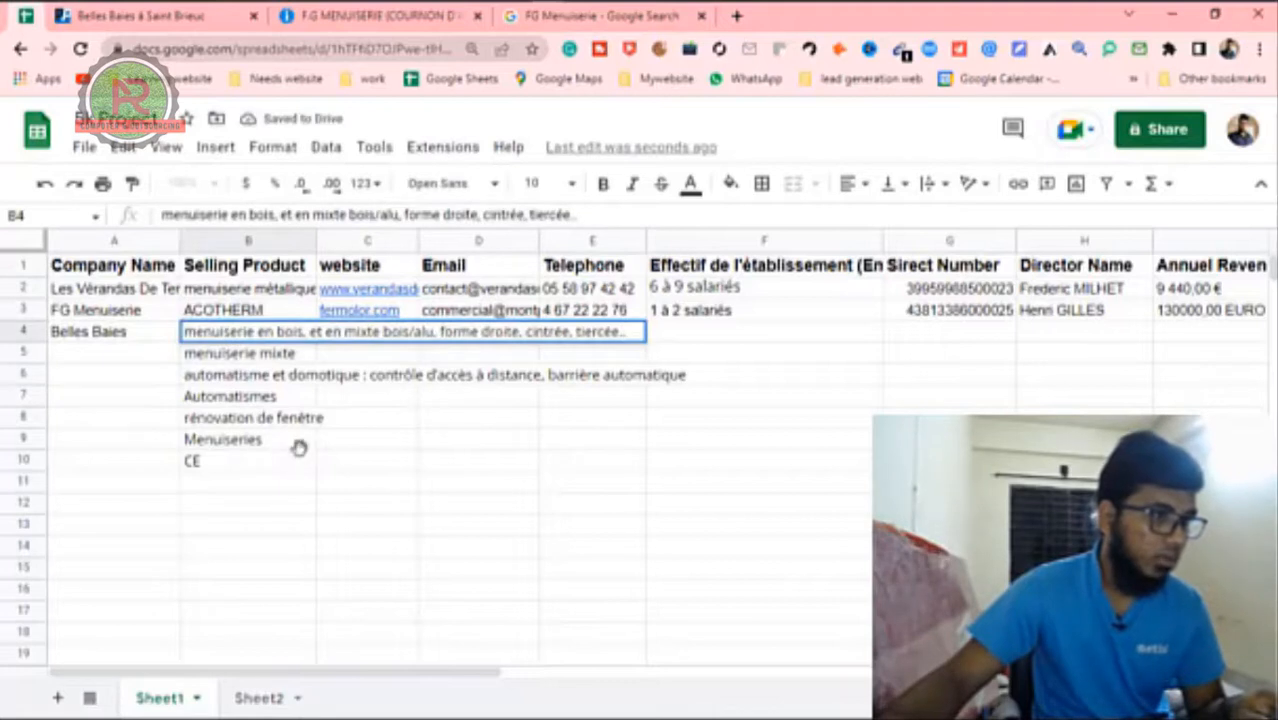
left_click(288, 440)
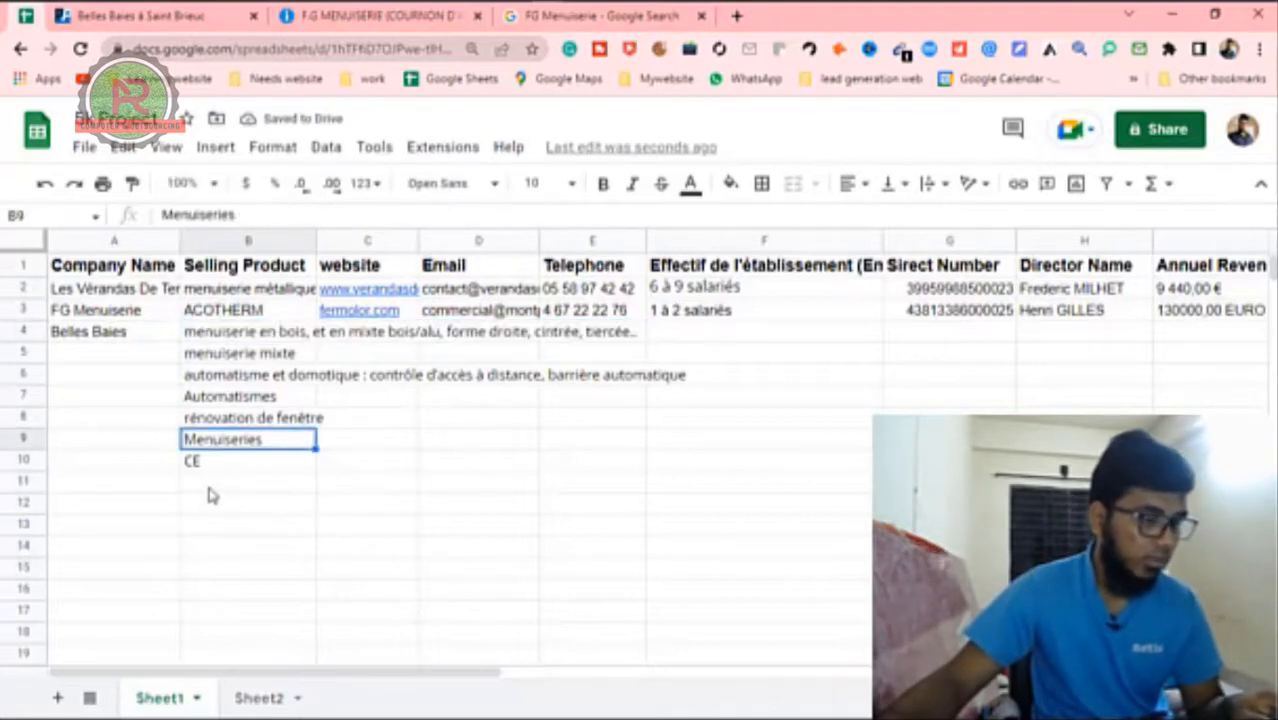
left_click_drag(210, 484, 214, 342)
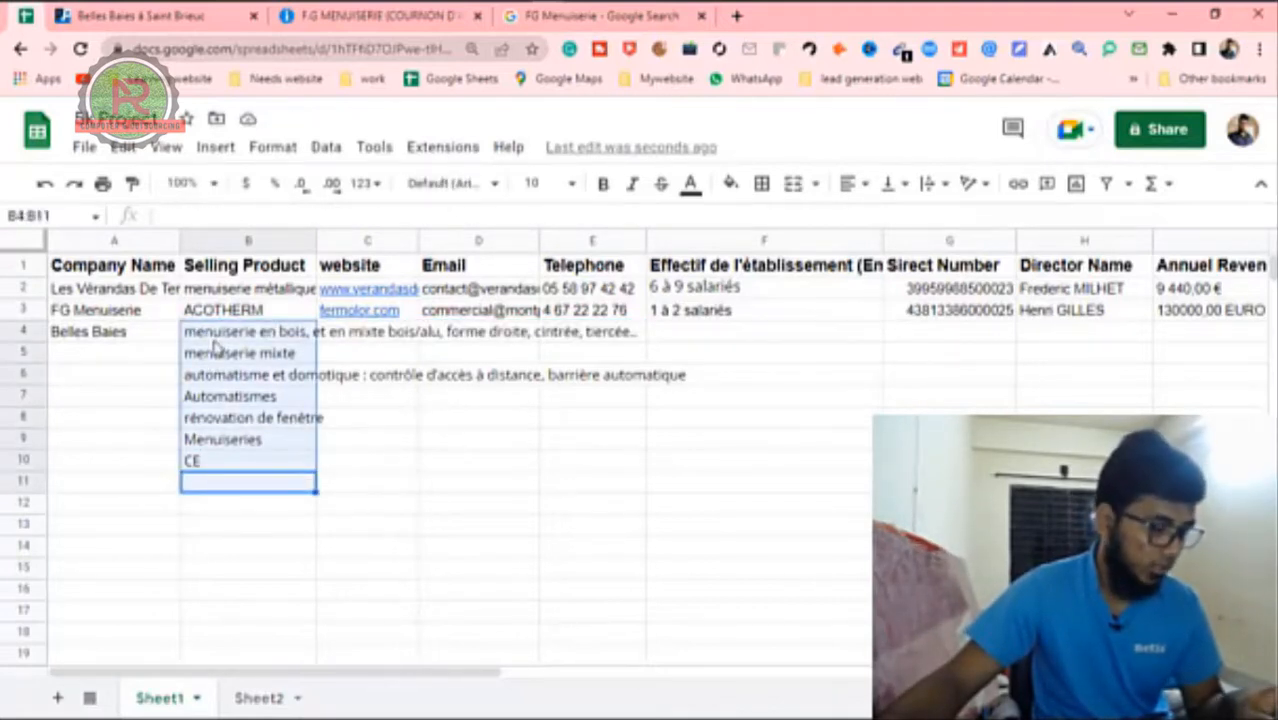
key("ctrl+c")
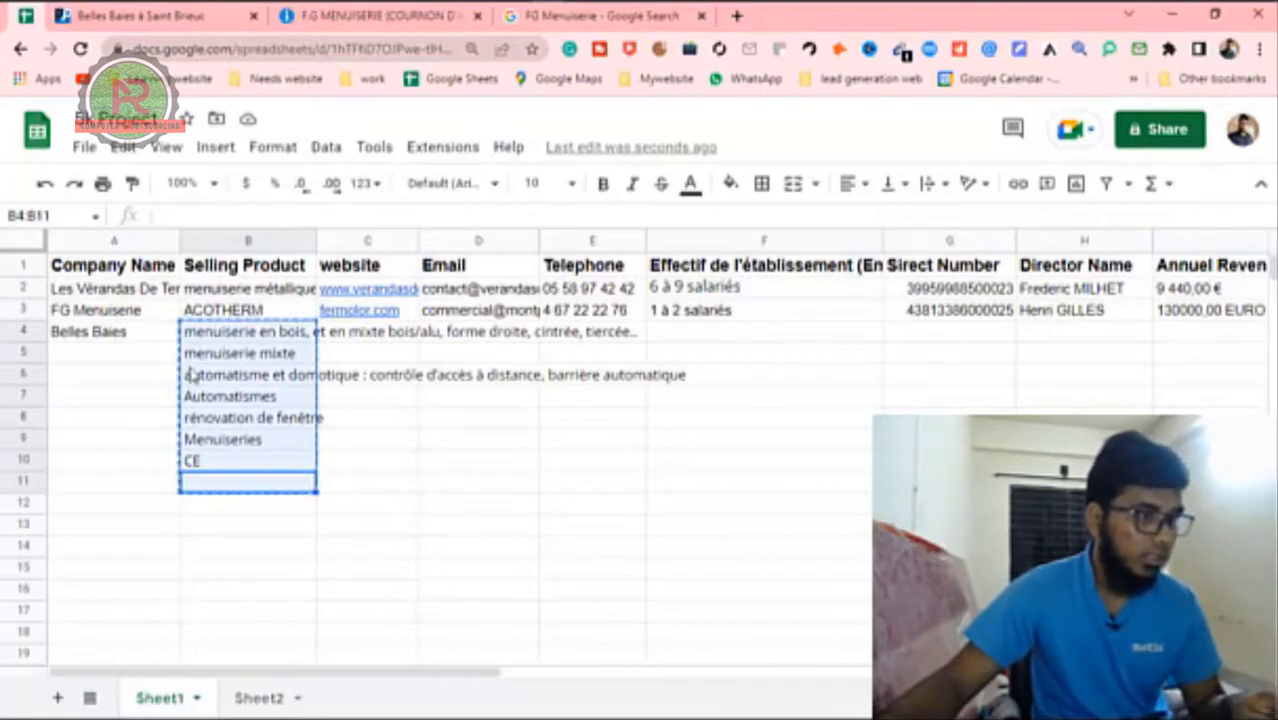
left_click(165, 393)
triple_click(230, 332)
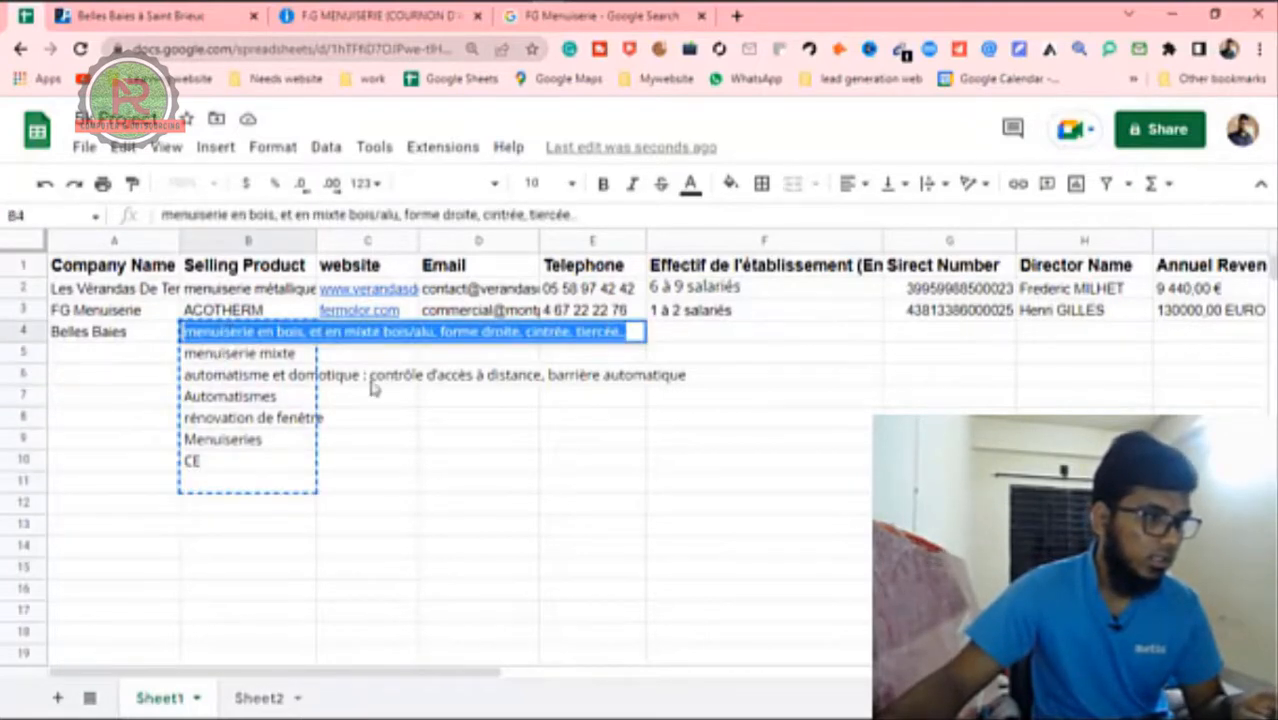
left_click(454, 461)
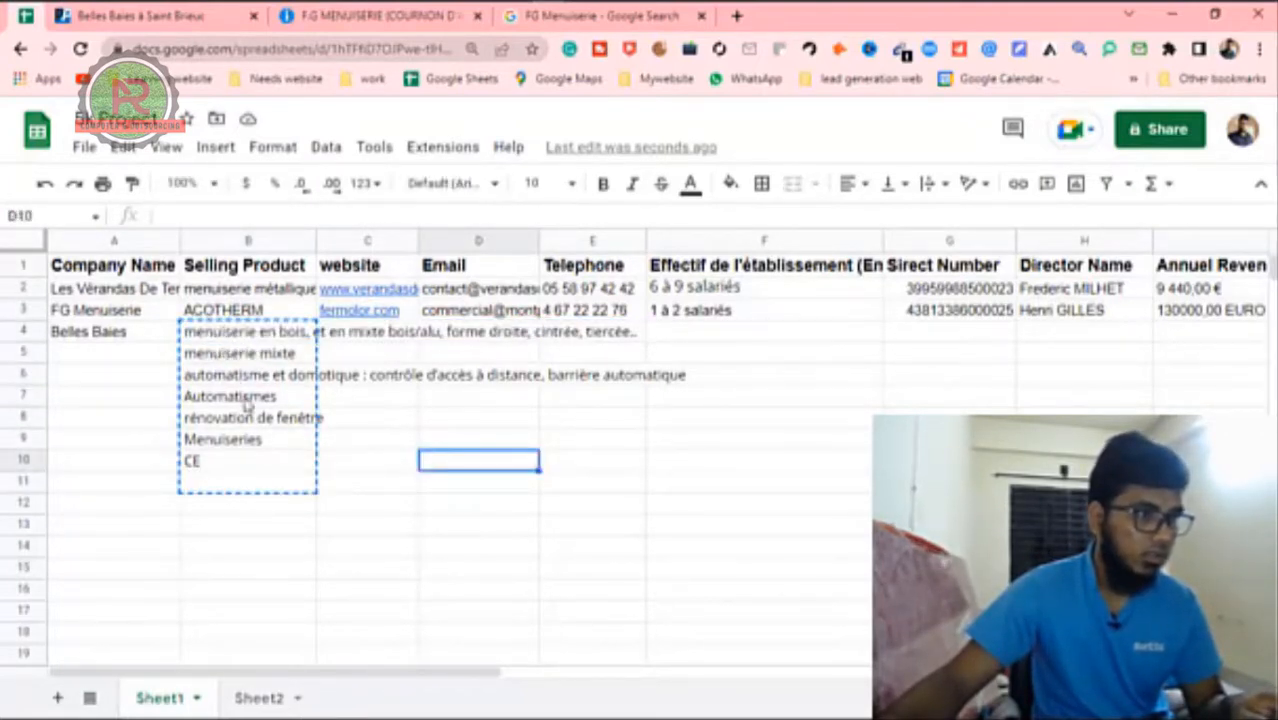
left_click(250, 333)
left_click(432, 488)
key("ctrl+v")
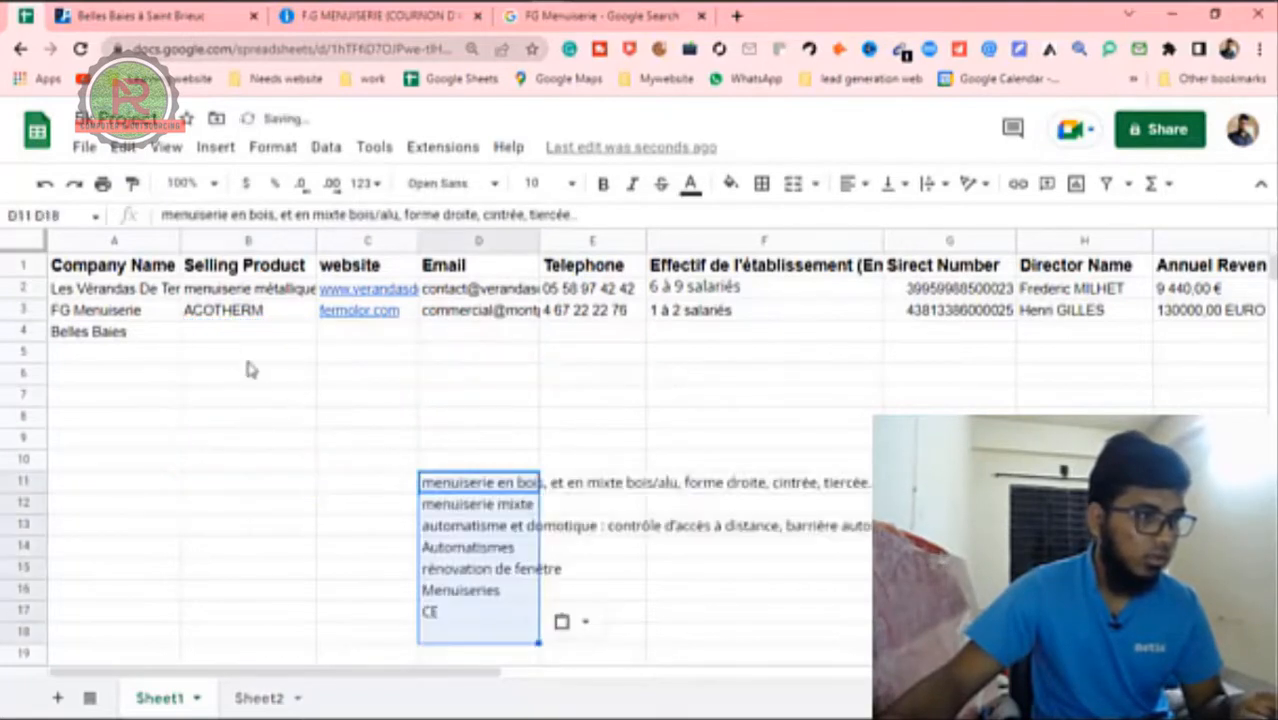
Step: Paste all the product lines as multi-line text inside the single Selling Product cell B4
double_click(228, 335)
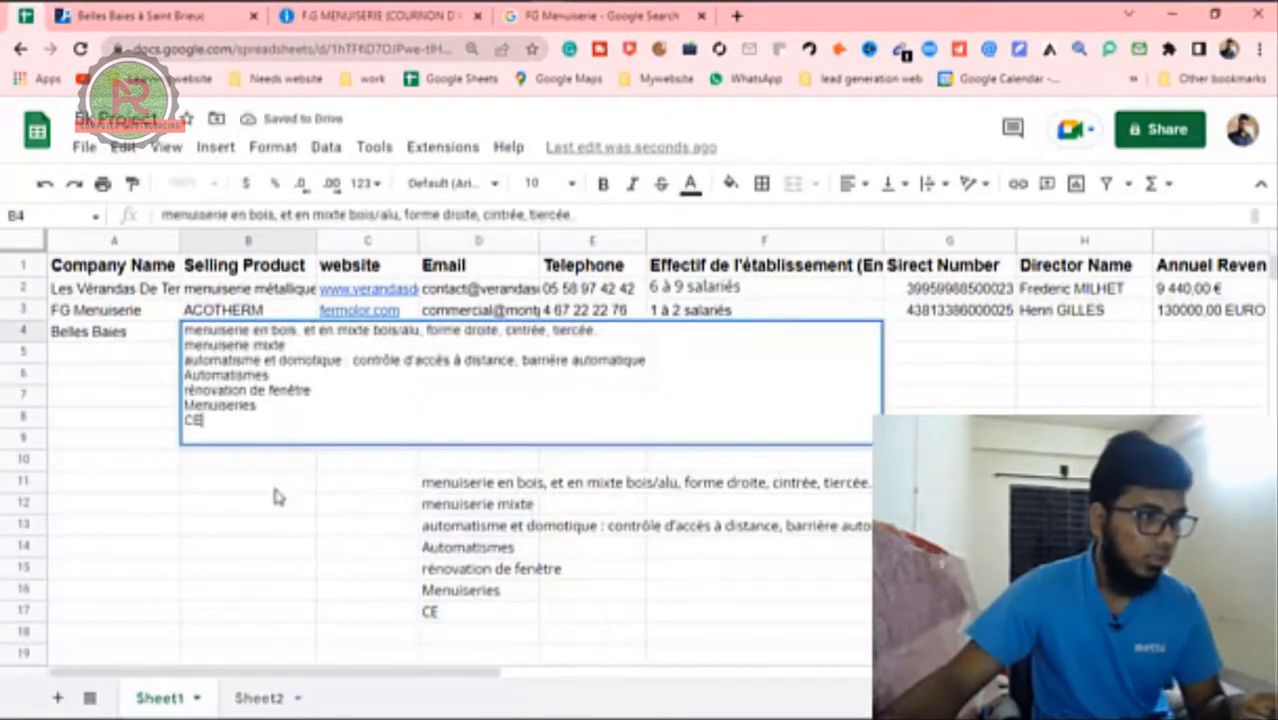
left_click(250, 505)
left_click(465, 585)
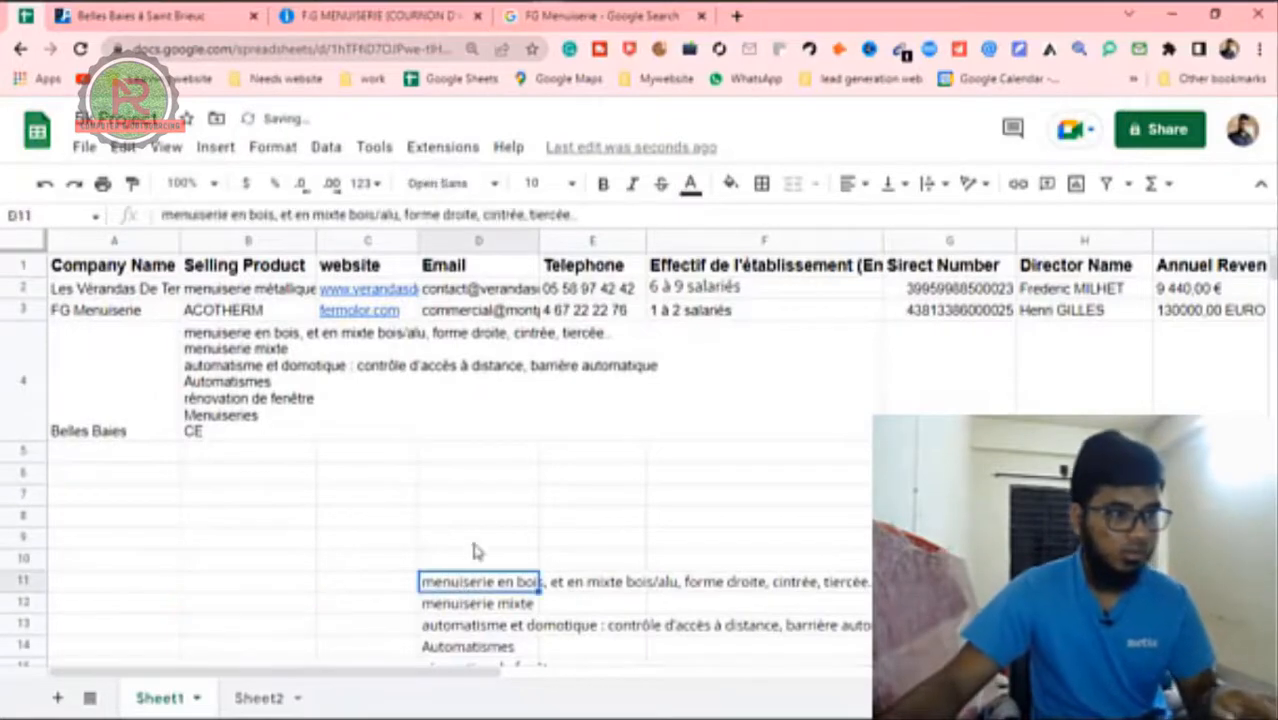
Step: Delete the leftover product lines from column D below row 10 and select Belles Baies' website cell C4
scroll(480, 560, "down", 3)
left_click_drag(478, 480, 505, 630)
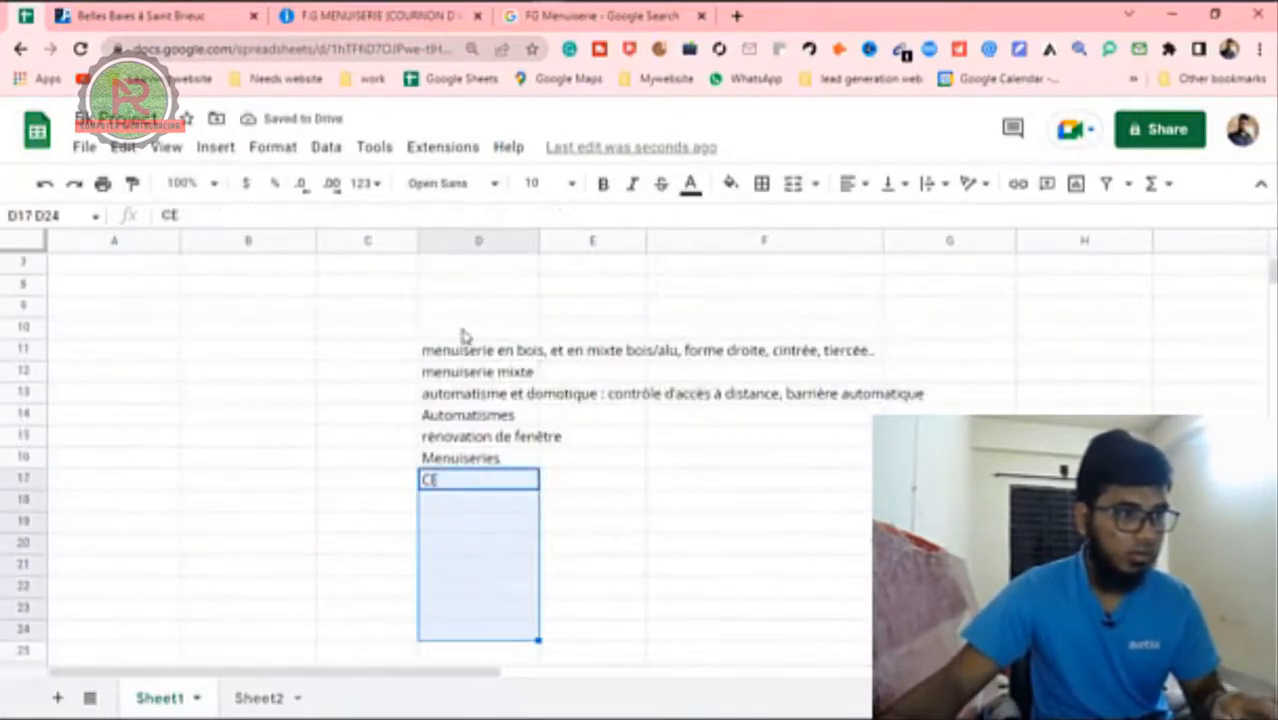
left_click_drag(478, 305, 466, 590)
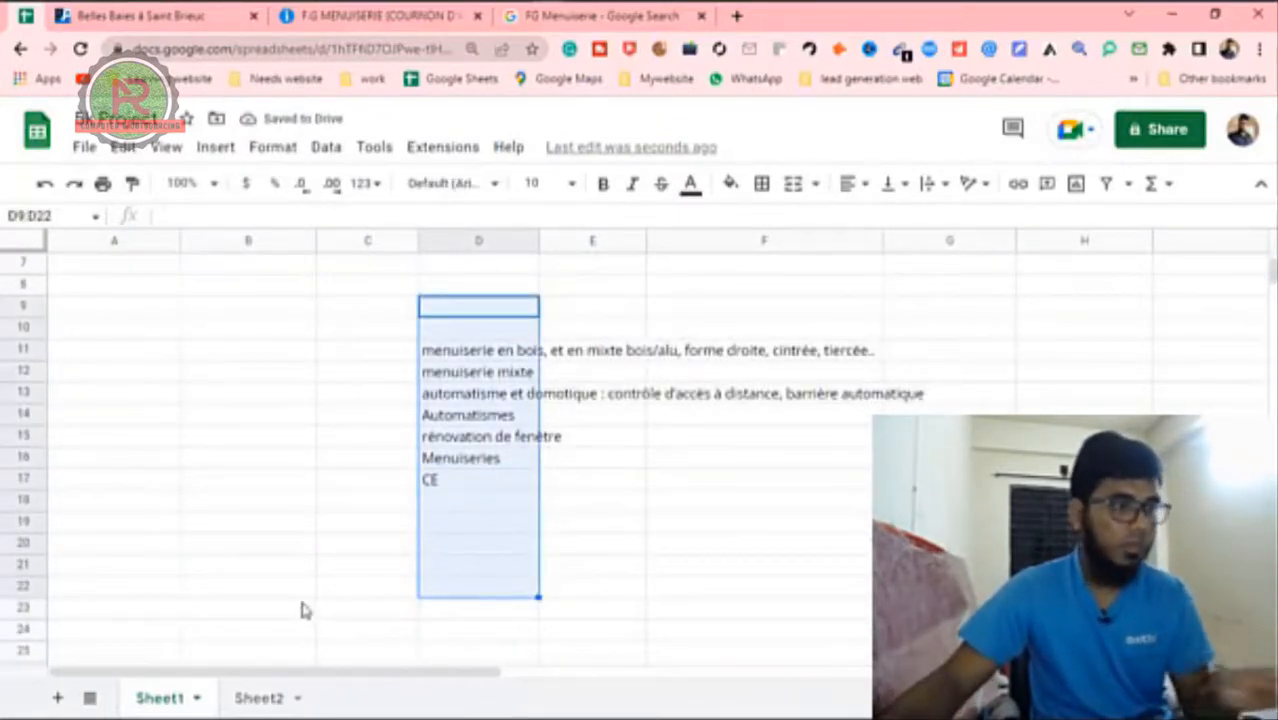
key("Delete")
scroll(285, 570, "up", 3)
left_click(350, 381)
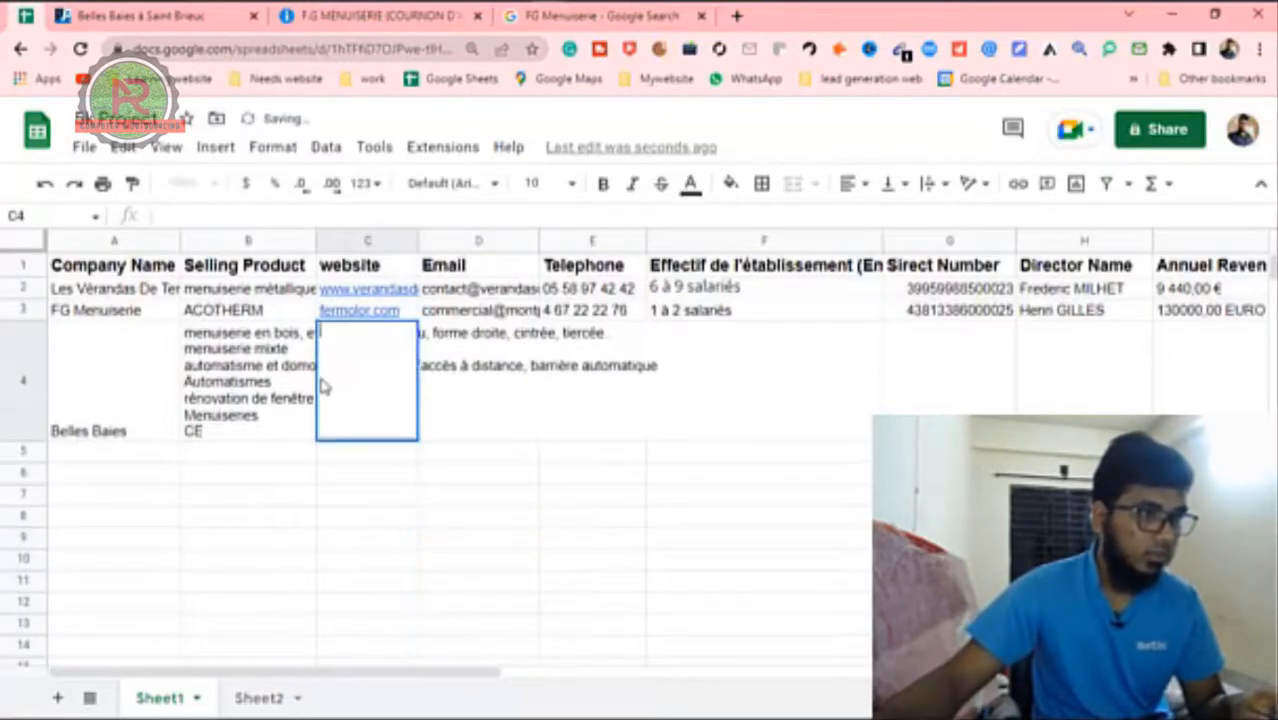
left_click(147, 18)
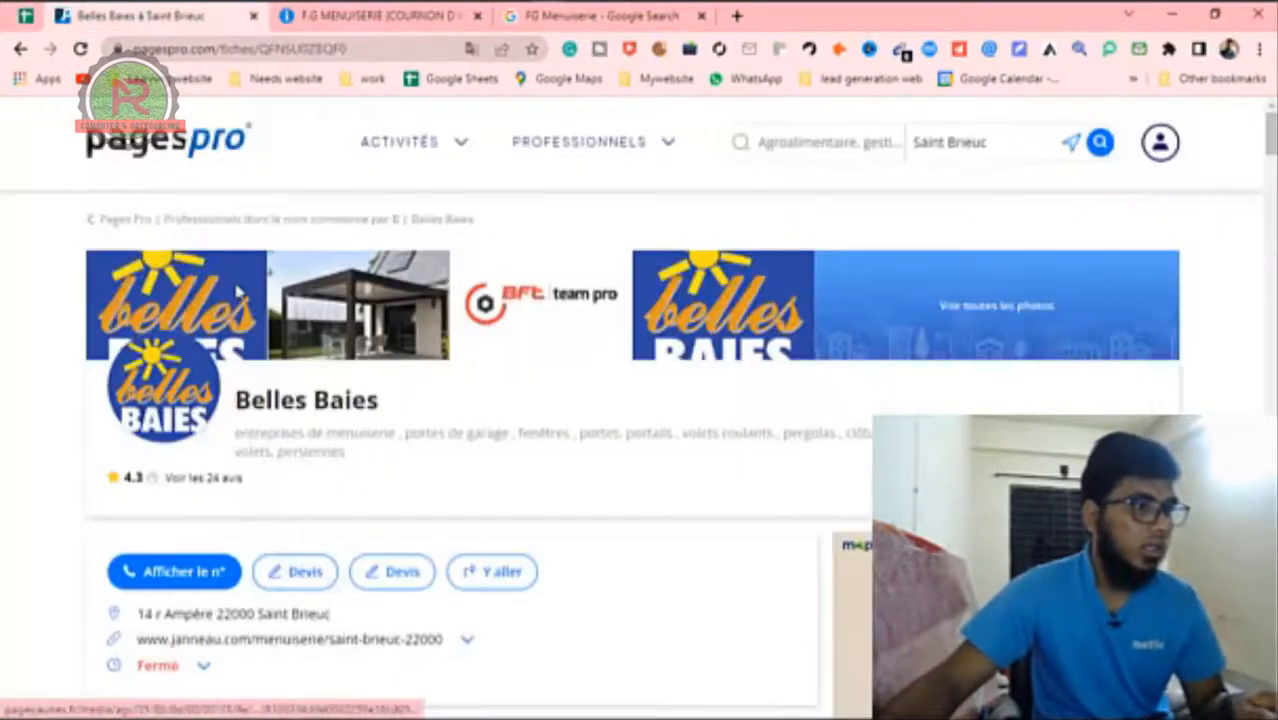
scroll(340, 450, "down", 3)
scroll(410, 390, "down", 1)
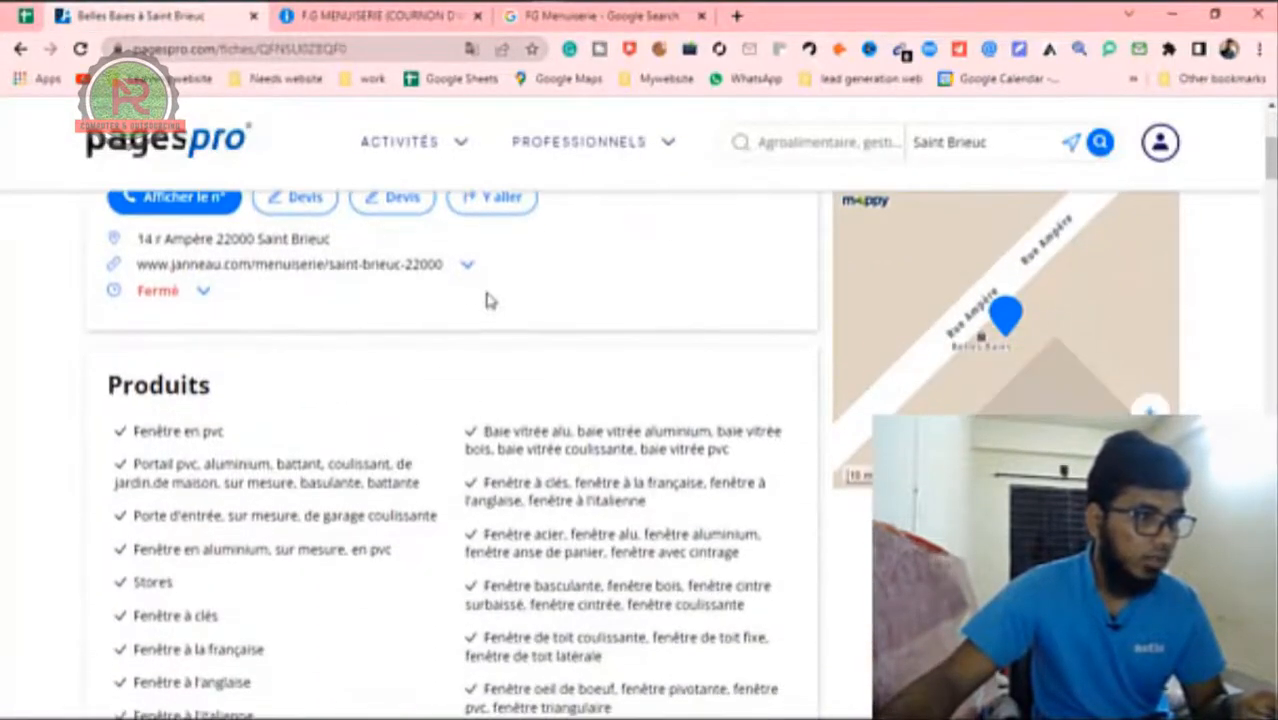
left_click(467, 269)
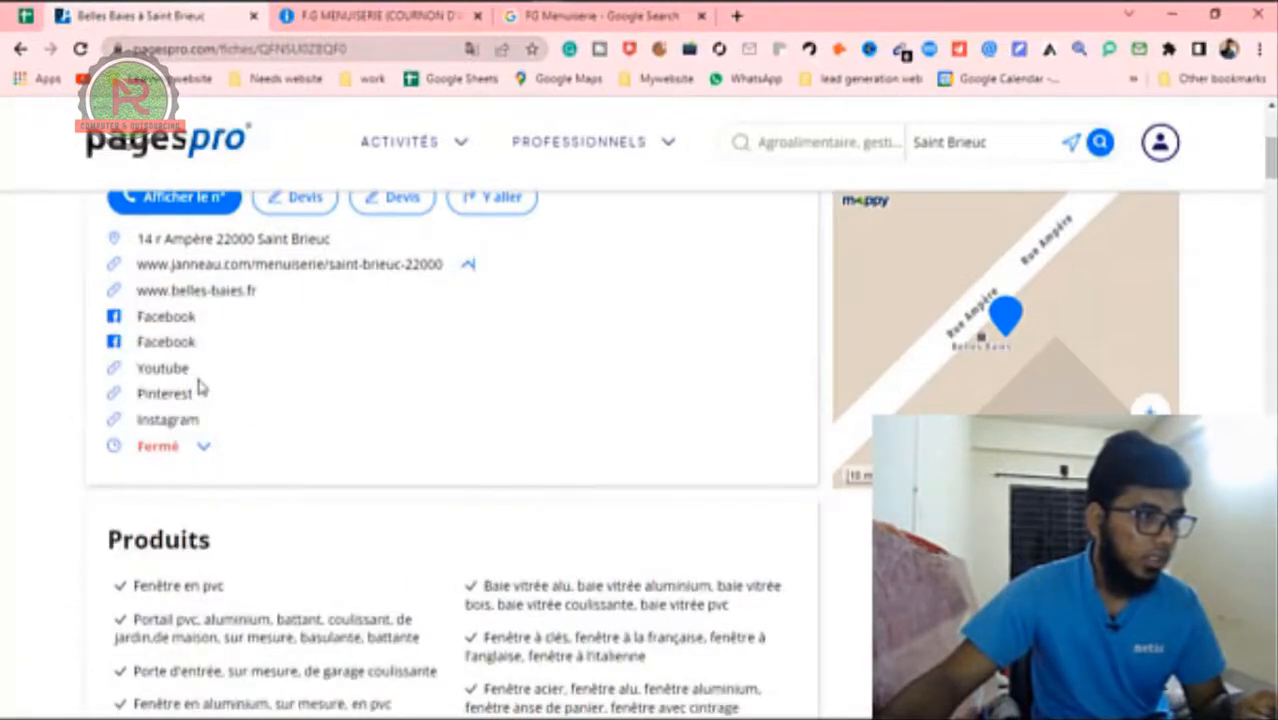
left_click(205, 292)
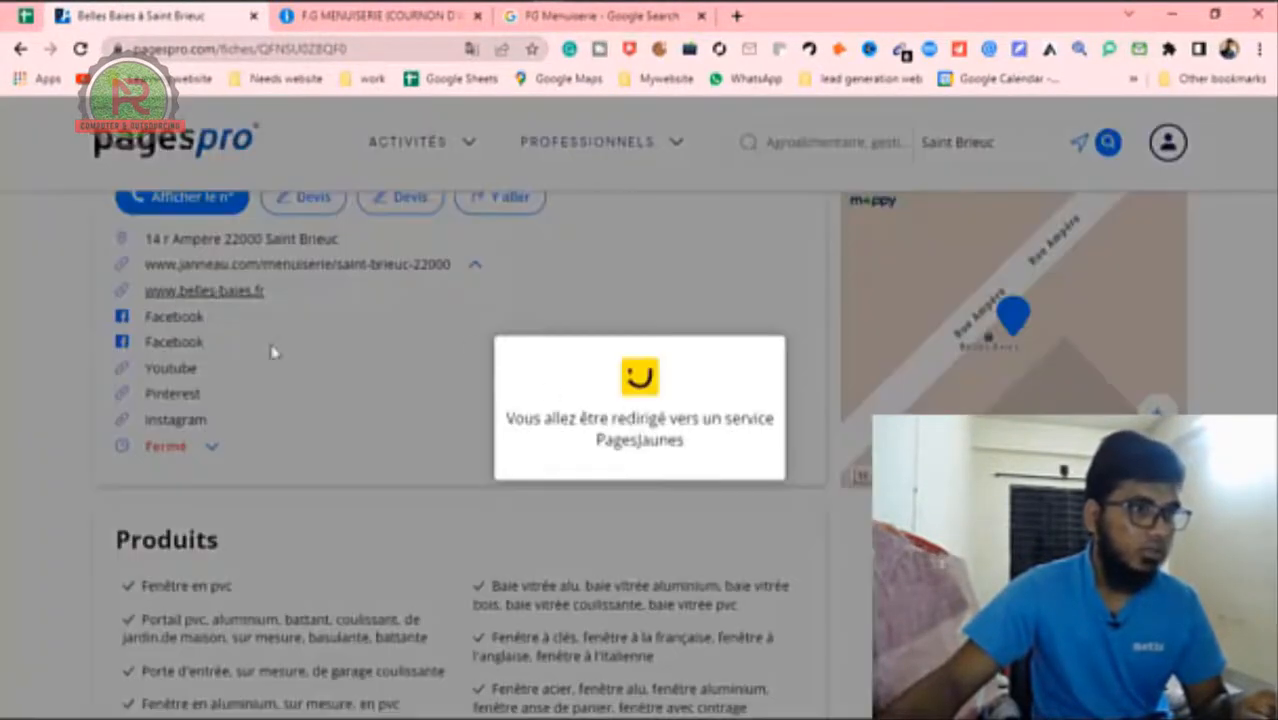
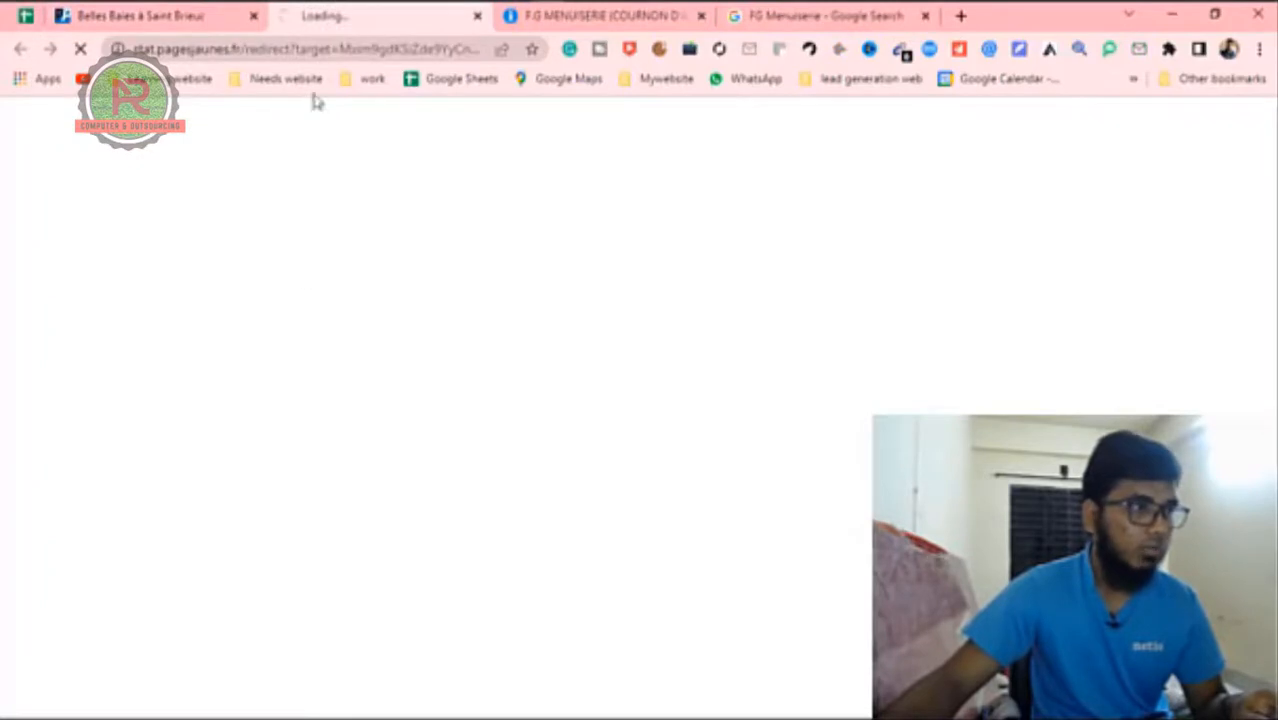
left_click(477, 16)
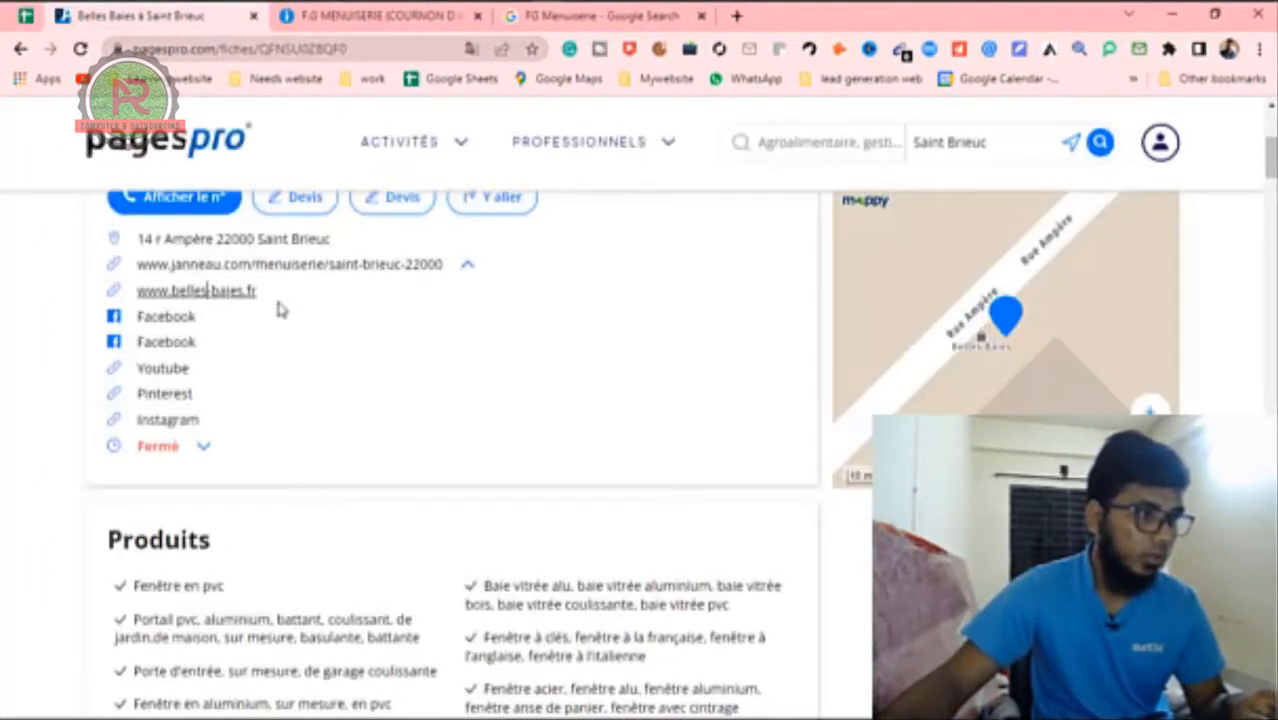
left_click_drag(280, 300, 179, 302)
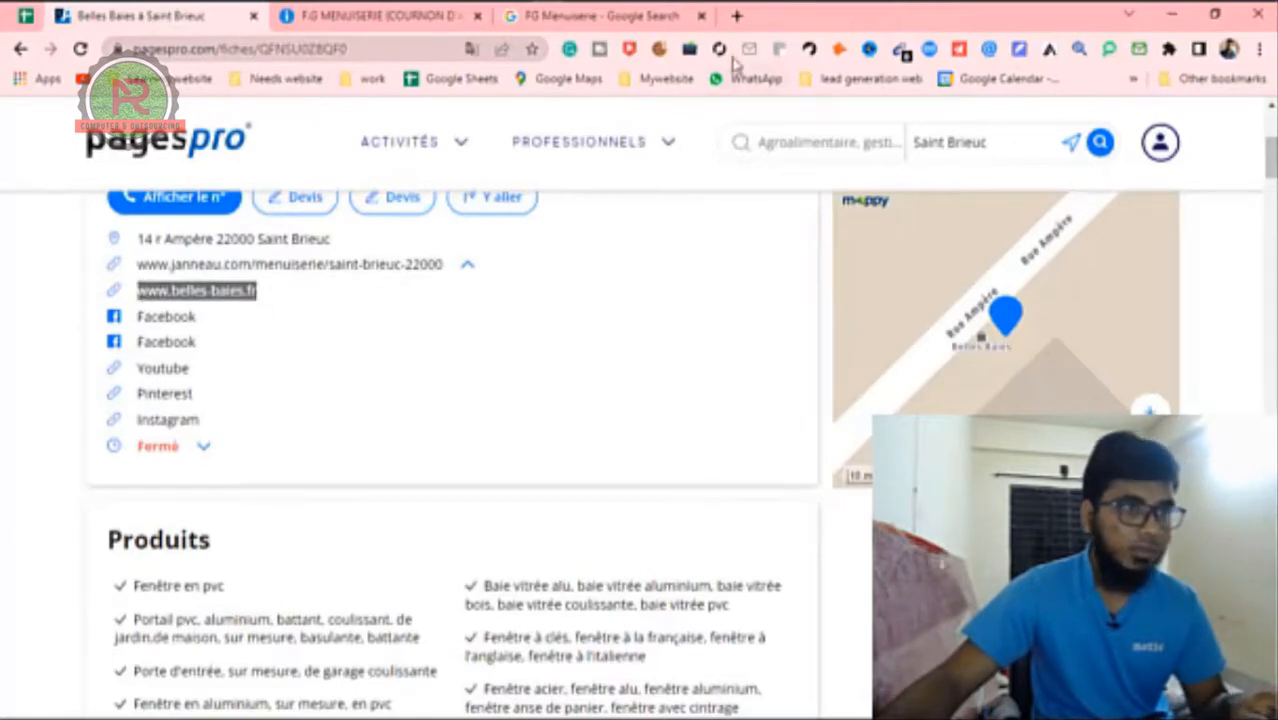
left_click(736, 16)
type("www.belles-baies.fr")
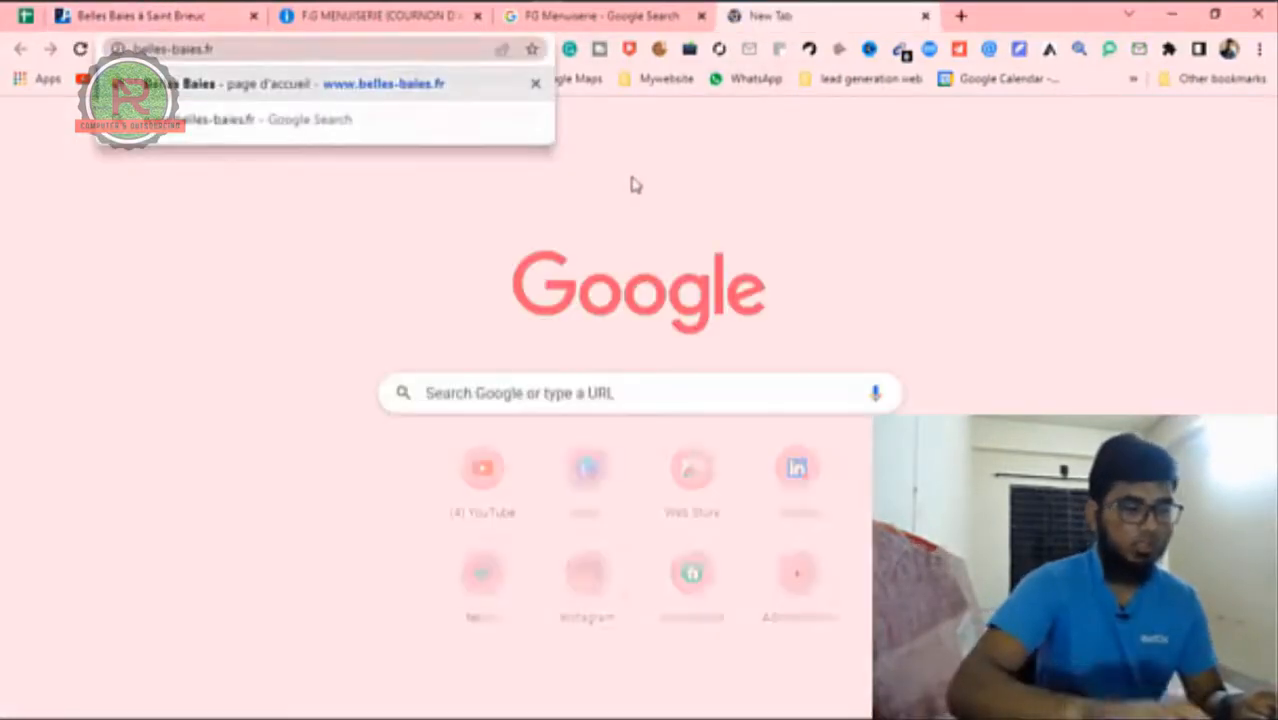
key("Return")
left_click(106, 20)
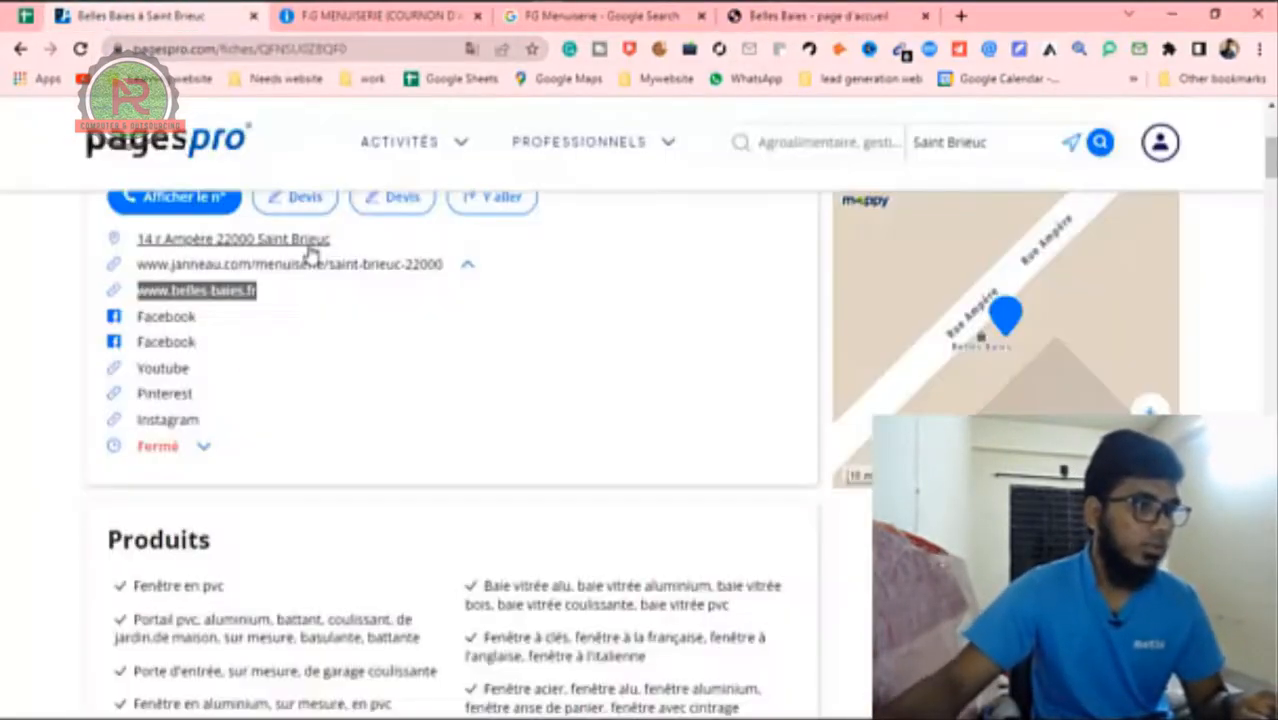
left_click(26, 17)
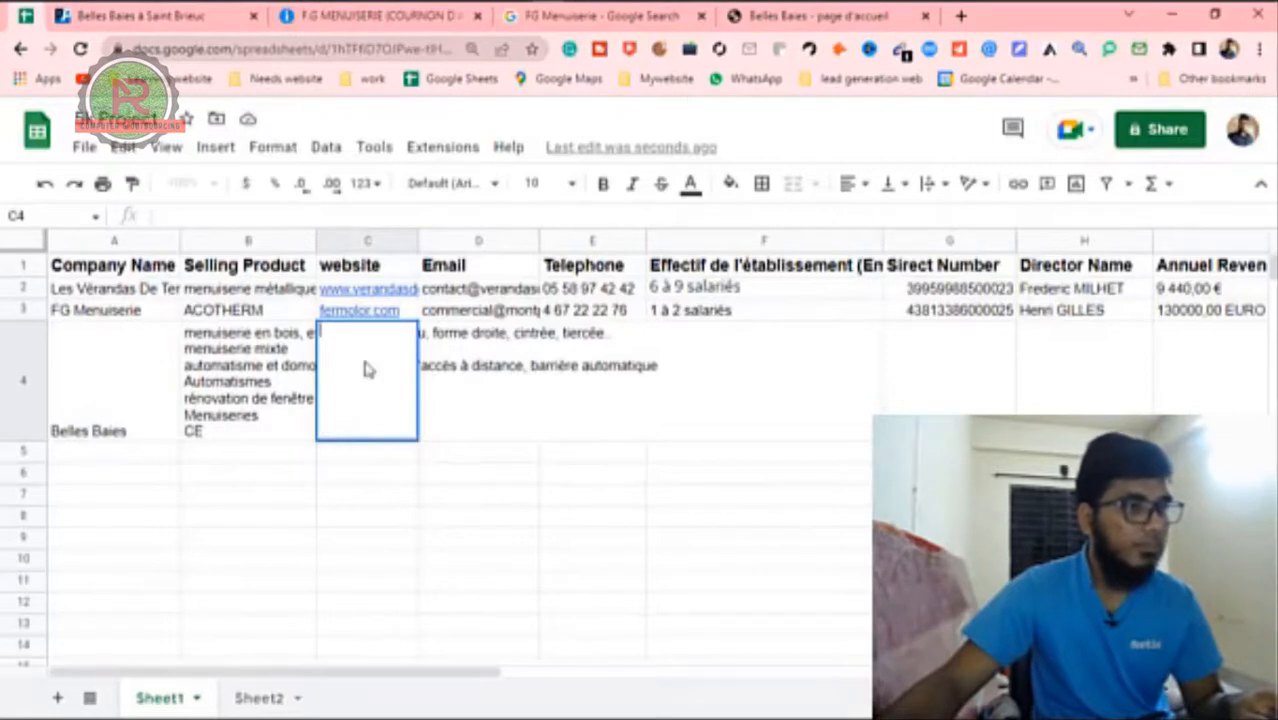
left_click(481, 384)
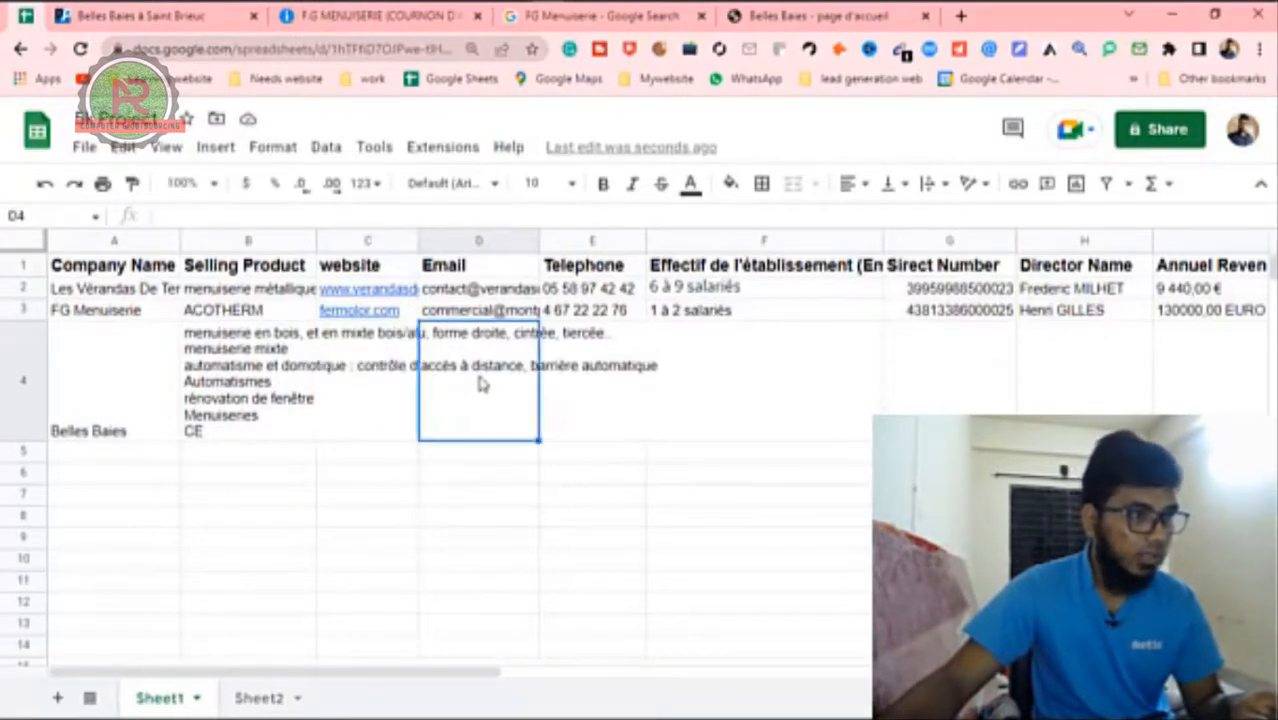
left_click(362, 366)
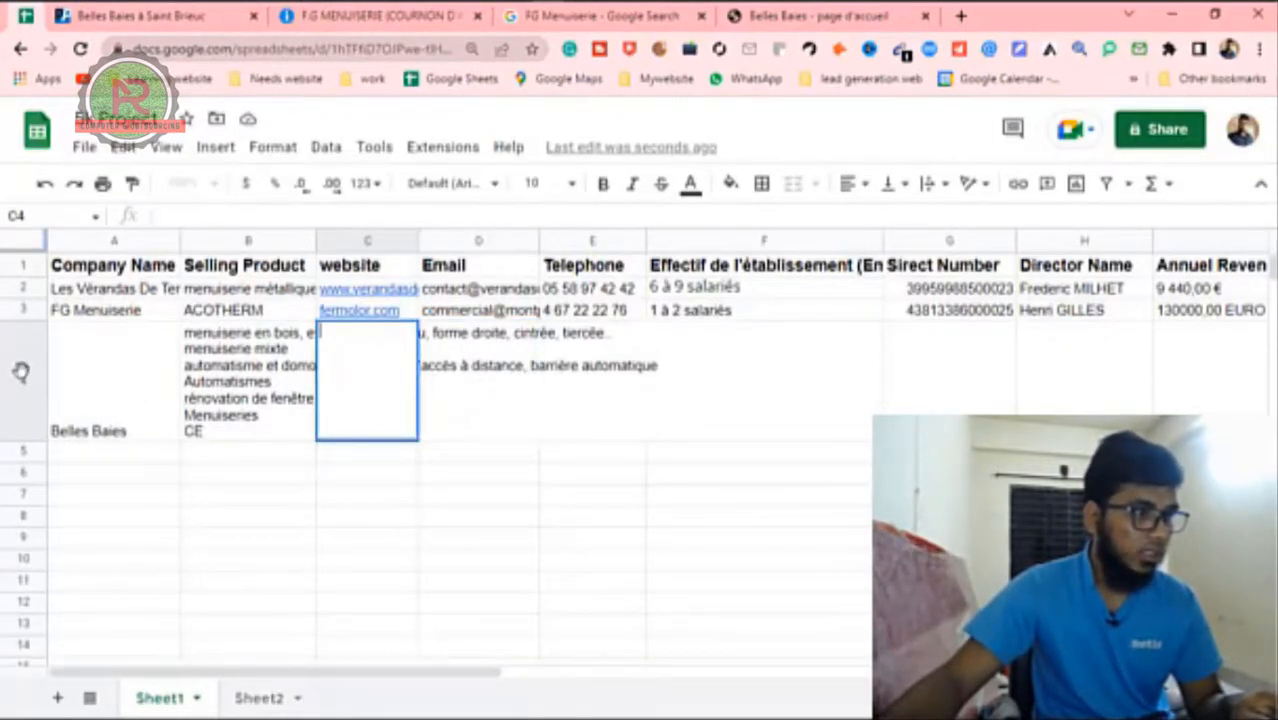
right_click(20, 371)
left_click(120, 562)
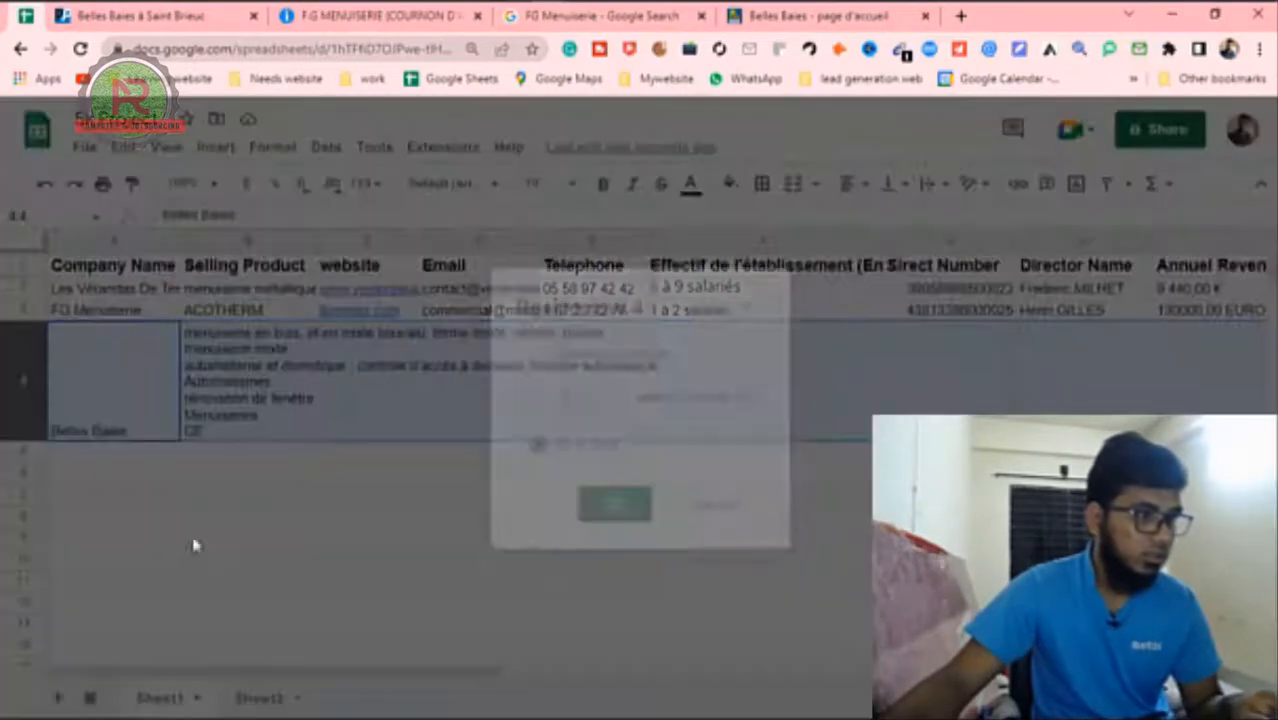
left_click(711, 504)
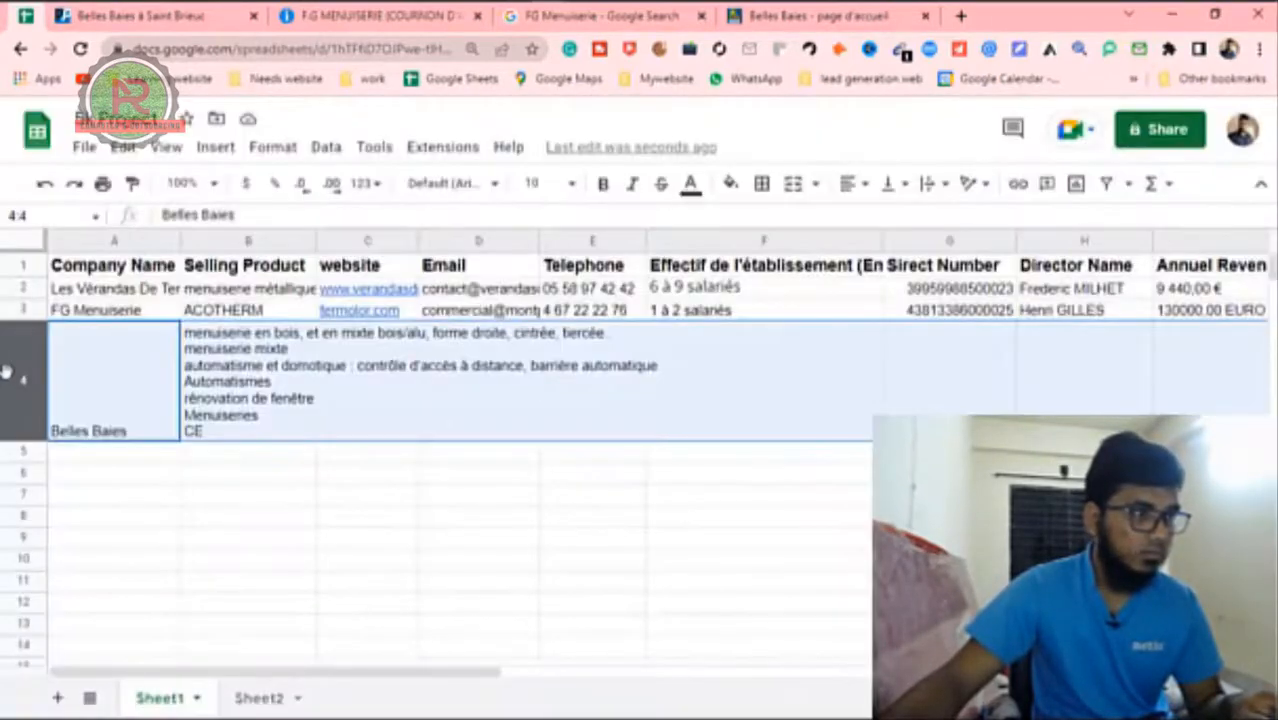
Step: Resize row 4 to a specified height of 21 pixels
right_click(5, 371)
left_click(157, 557)
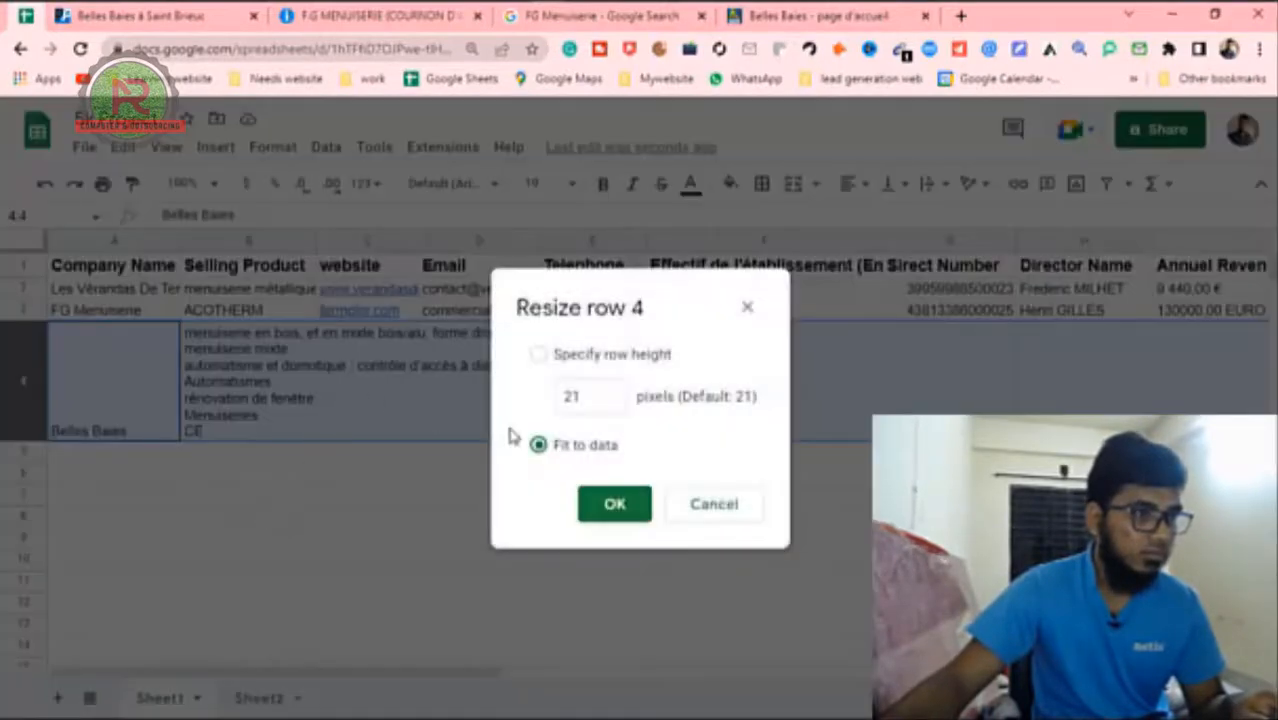
left_click(615, 505)
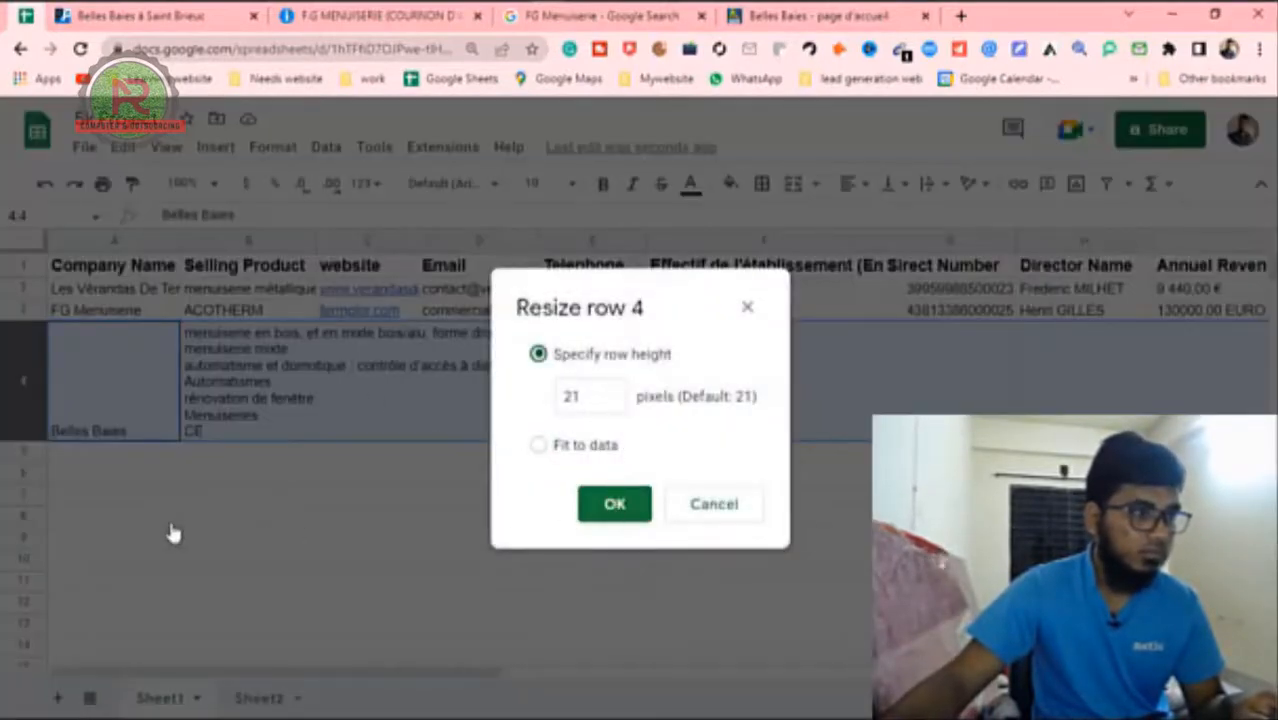
left_click(379, 338)
type("www.belles-baies.fr")
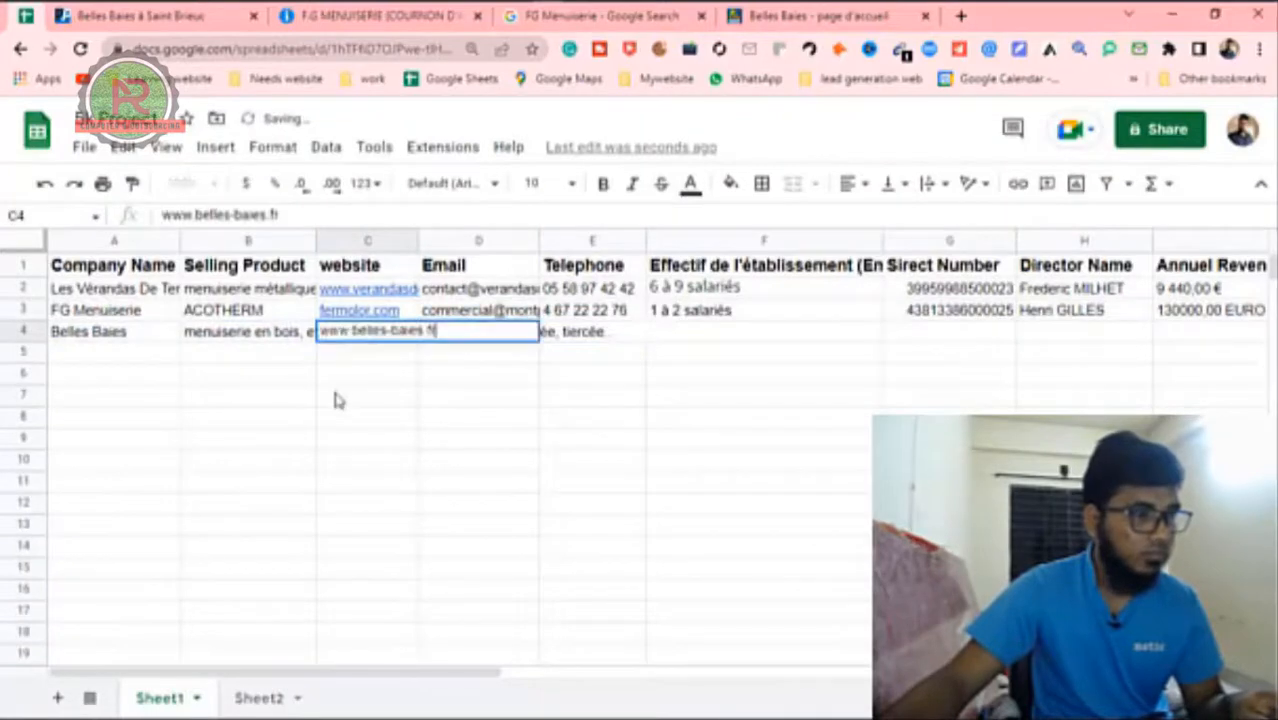
left_click(348, 394)
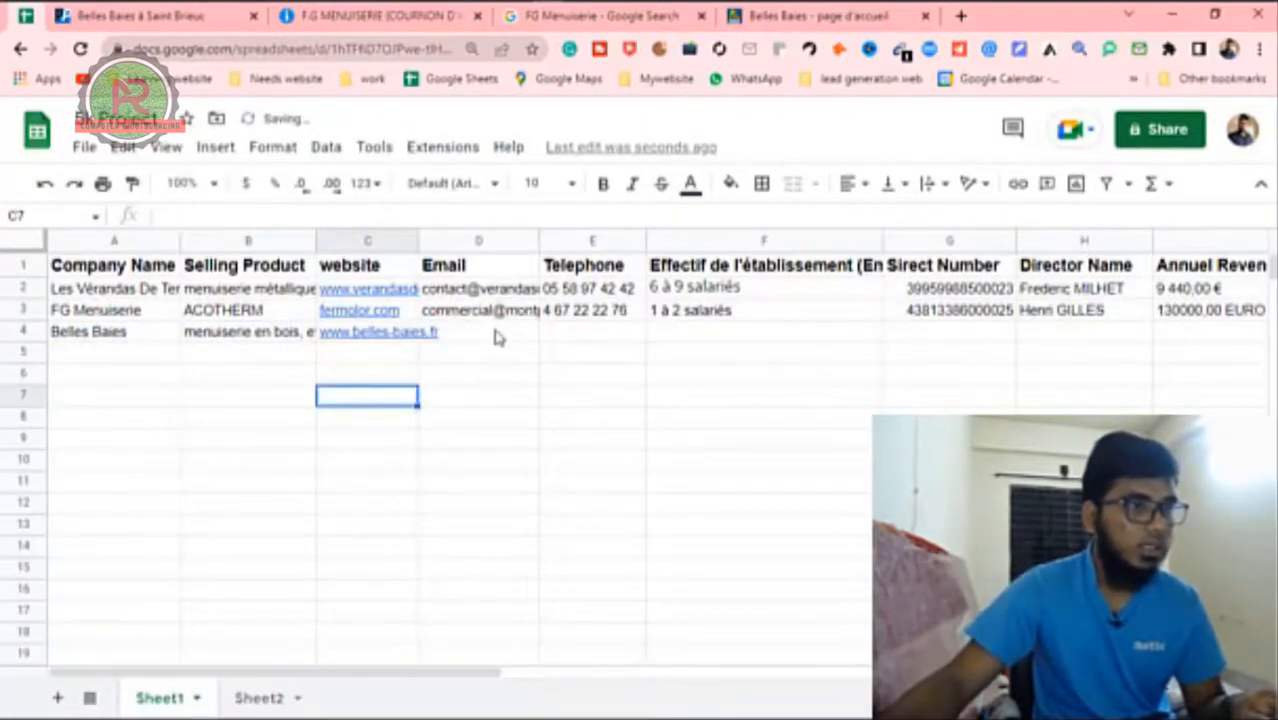
left_click(764, 17)
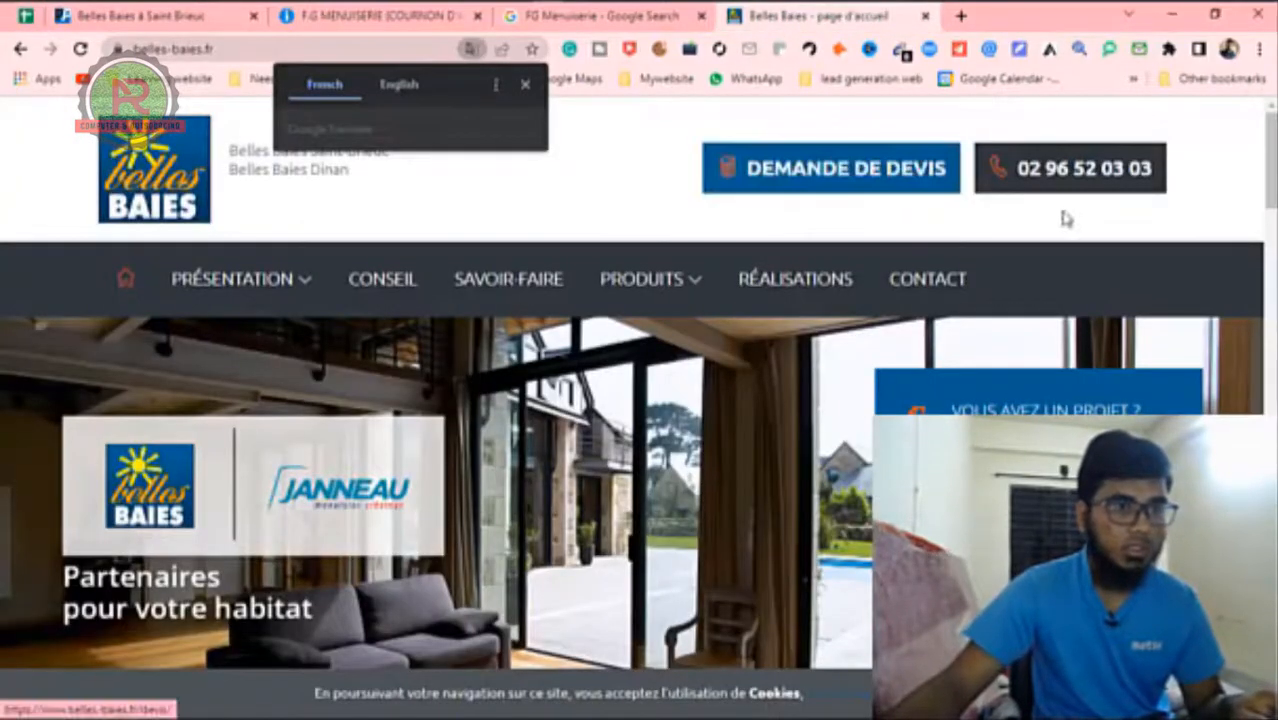
Step: Try to copy the phone number from the header of the Belles Baies home page
right_click(1148, 184)
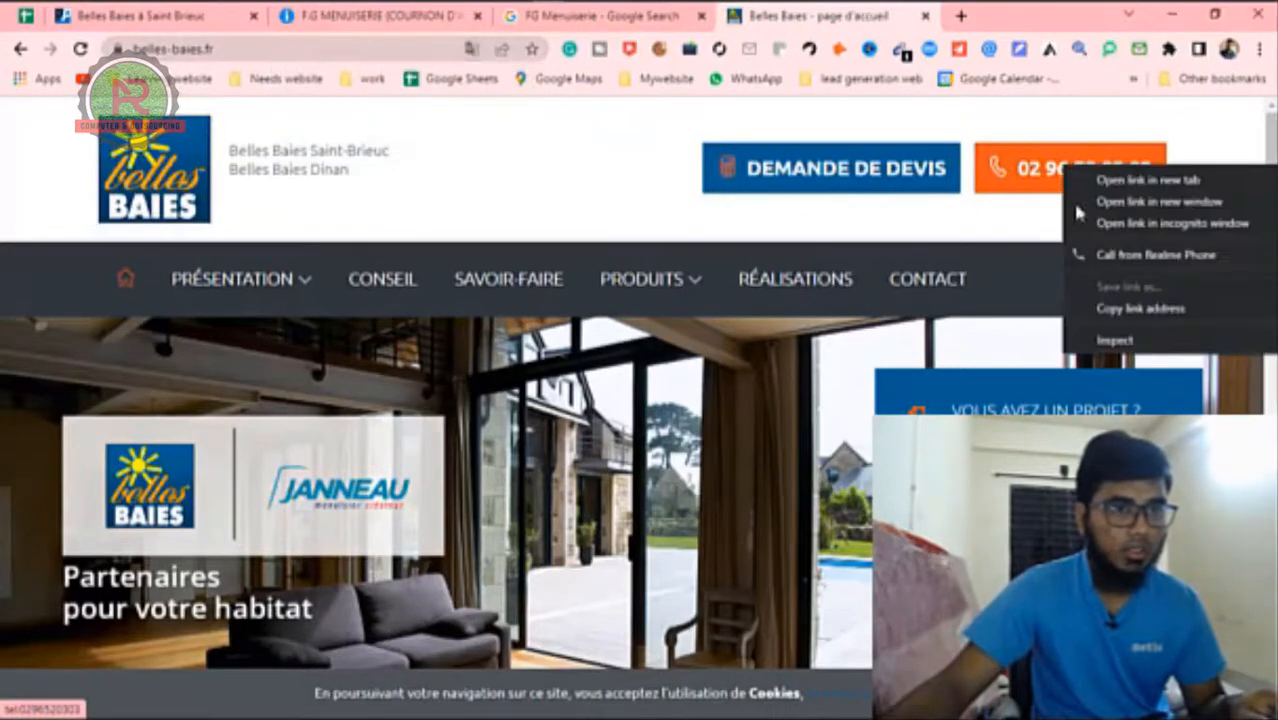
left_click(649, 167)
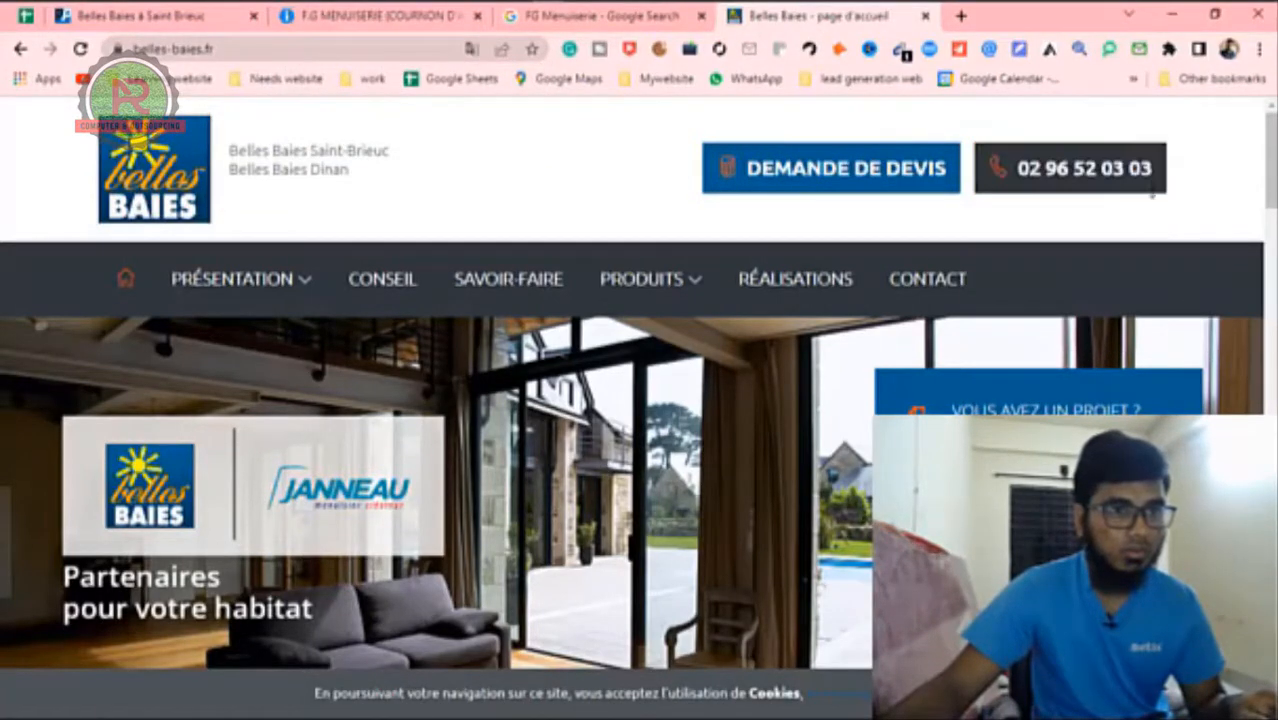
left_click_drag(1154, 197, 1144, 172)
left_click(1102, 230)
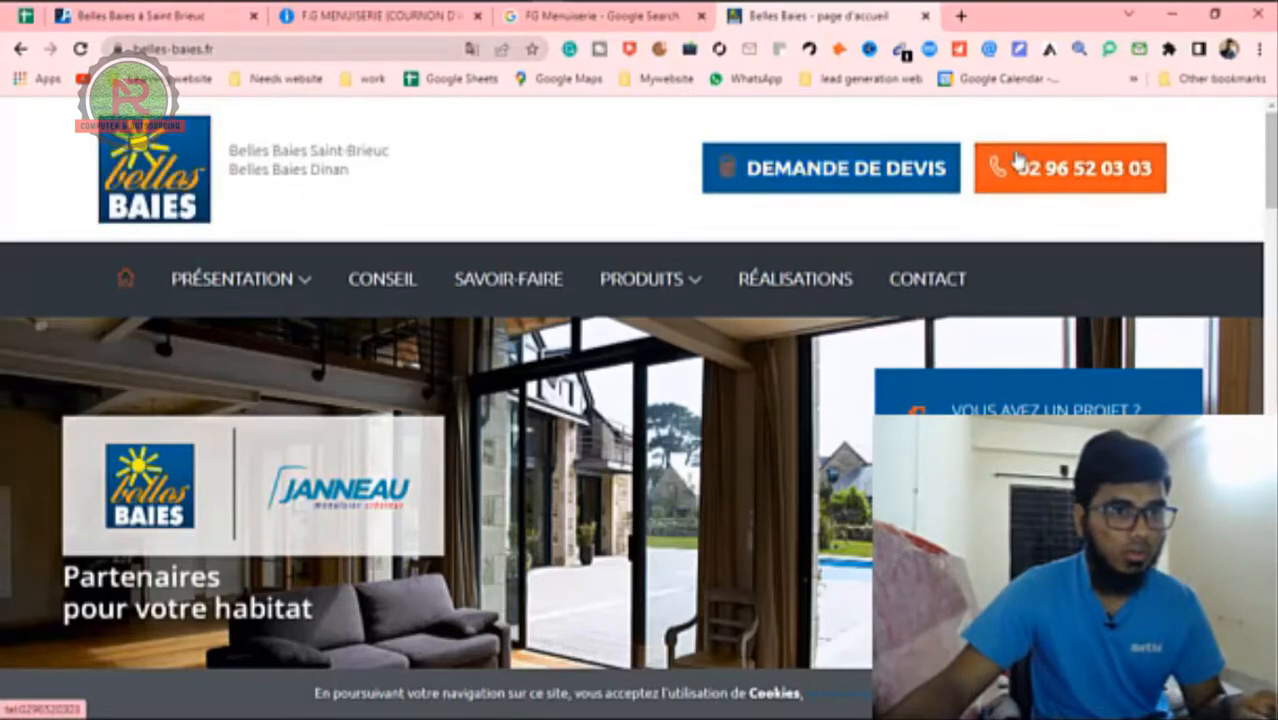
left_click_drag(1020, 164, 1040, 169)
left_click_drag(1143, 190, 1063, 168)
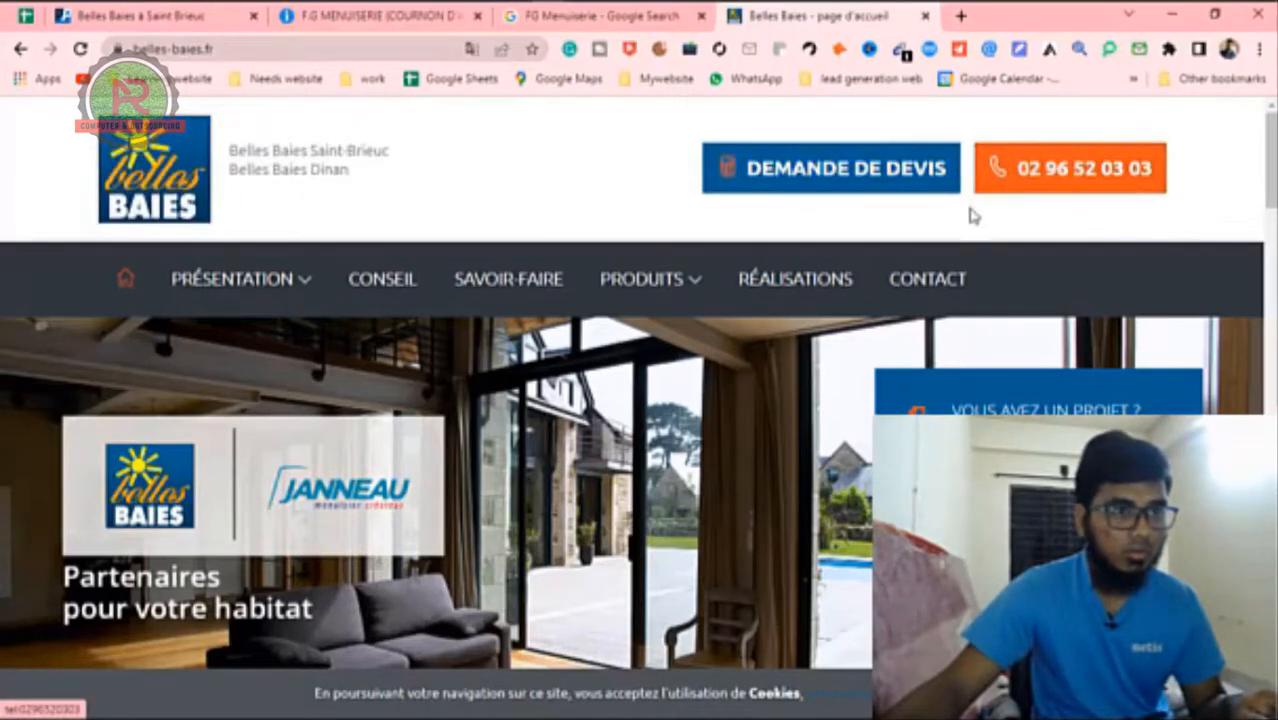
Step: Open the Belles Baies contact page and check it for contact details
left_click(944, 293)
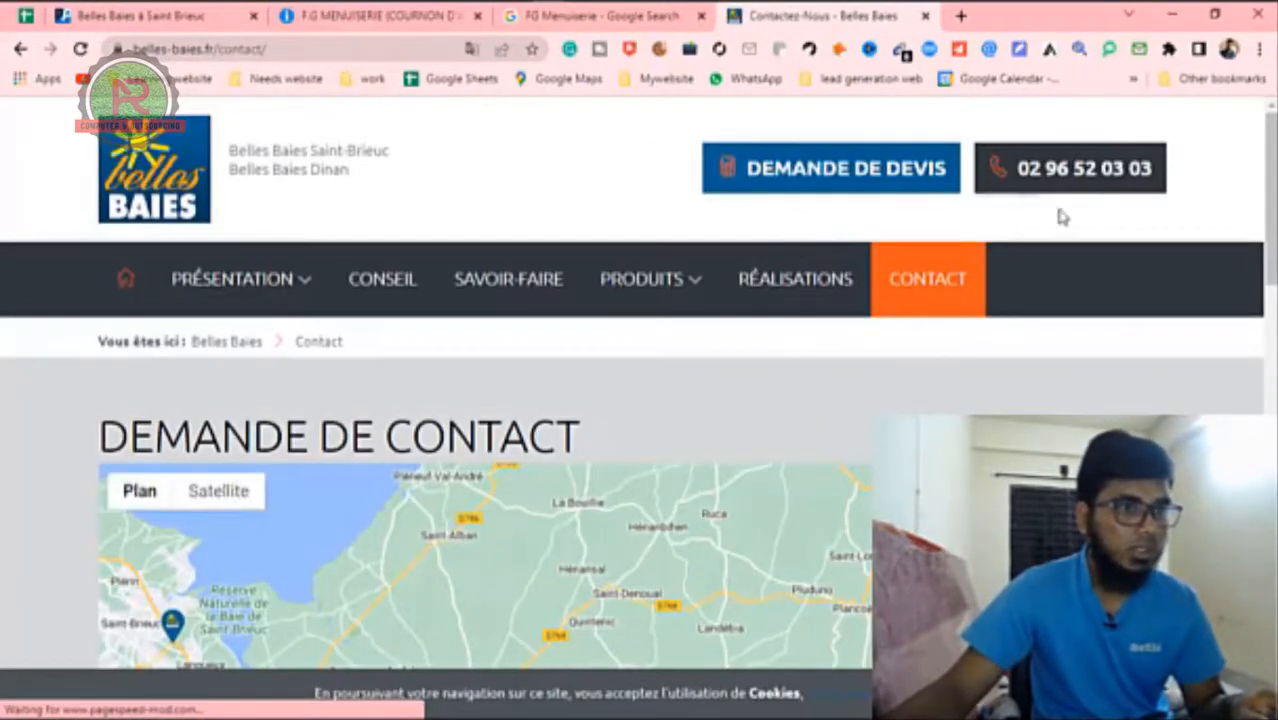
scroll(520, 300, "down", 4)
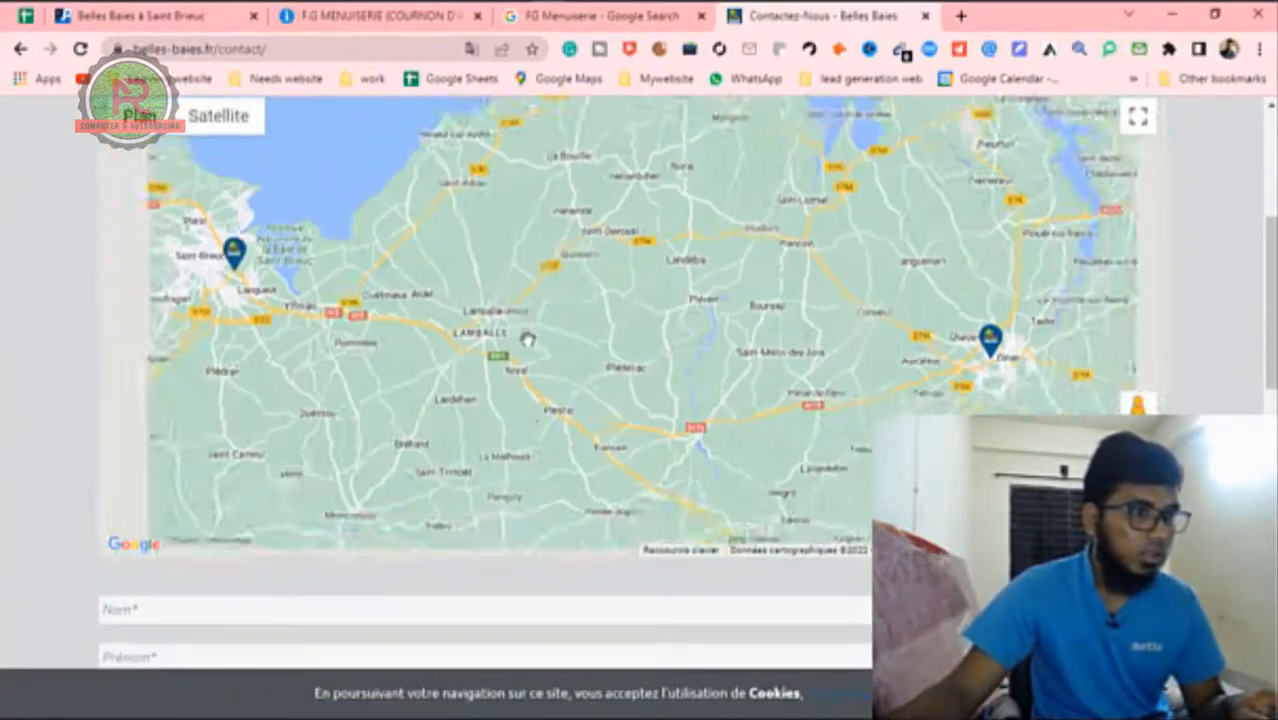
scroll(535, 341, "up", 4)
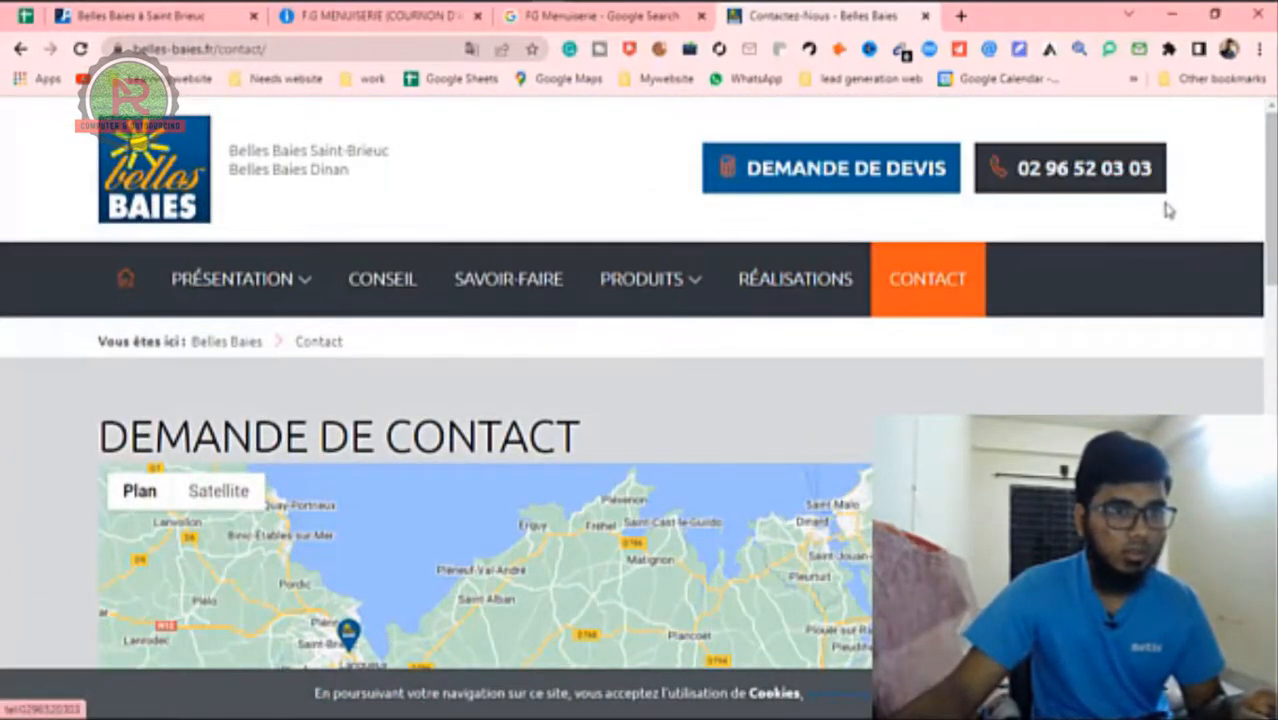
Step: Try to select the phone number in the contact page's header as text
left_click_drag(1162, 204, 1146, 172)
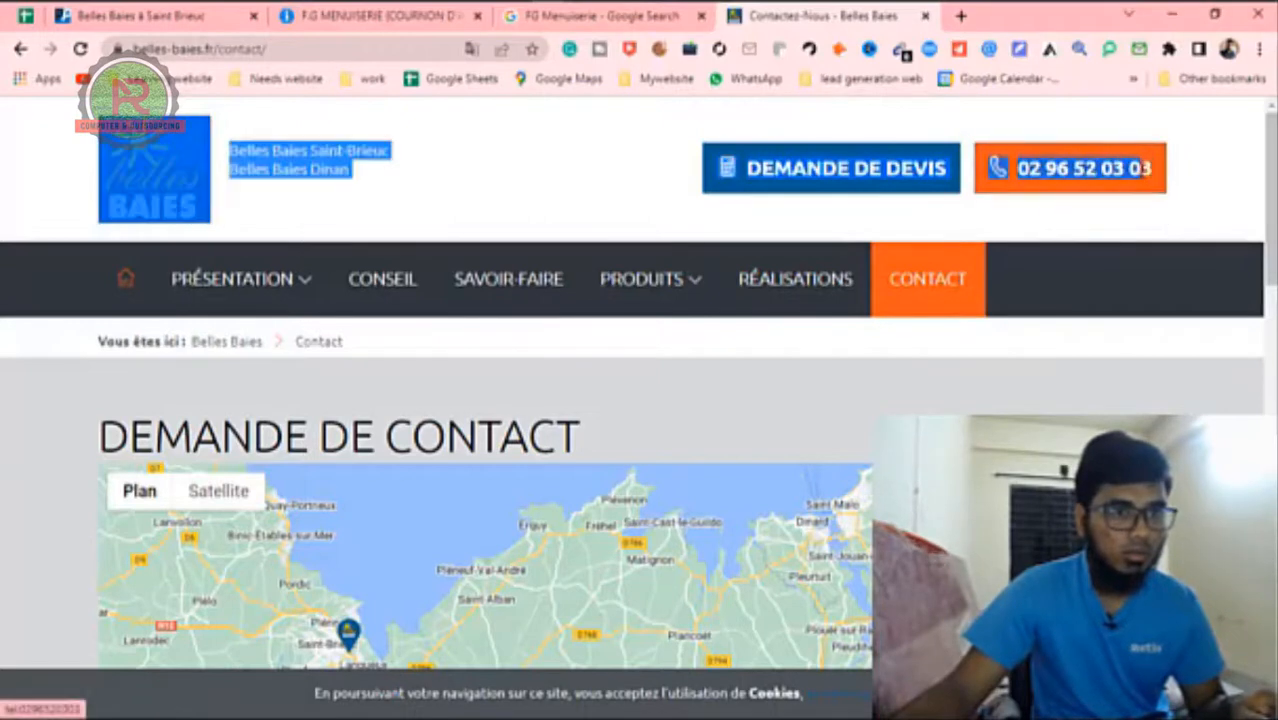
left_click(1066, 232)
left_click_drag(1018, 163, 1070, 214)
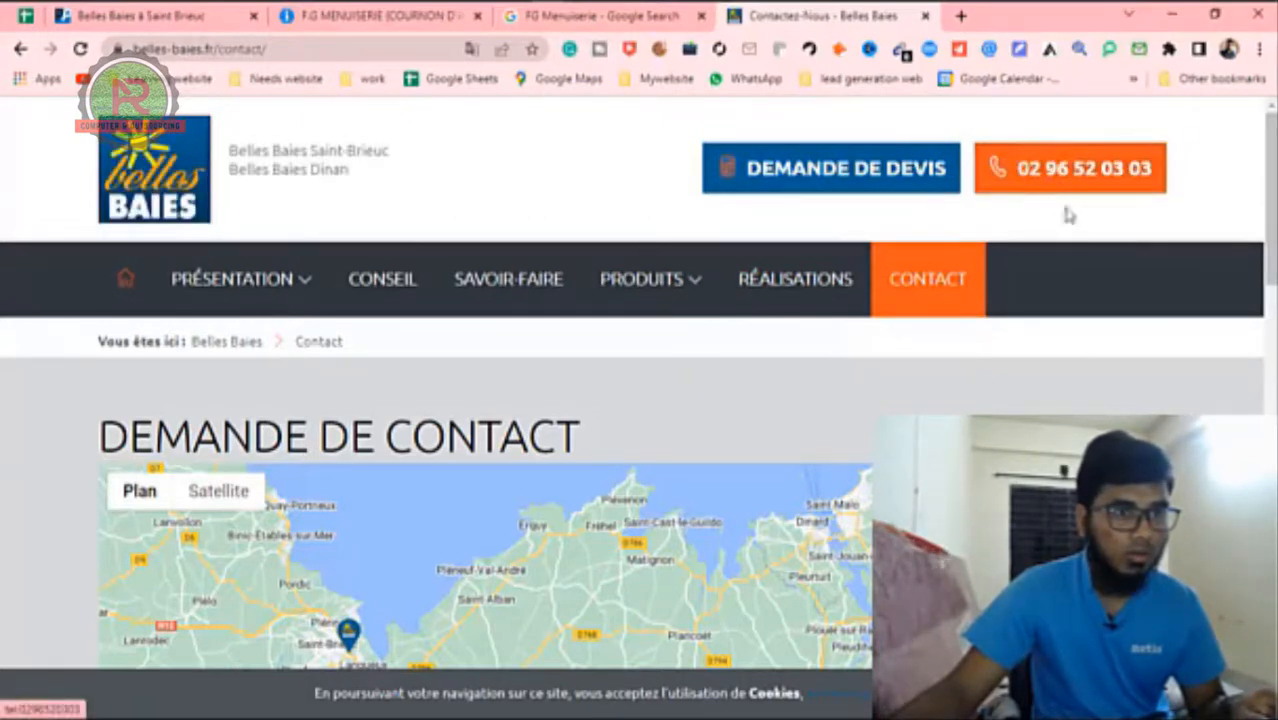
Step: Copy the link address of the header phone number and paste it into Belles Baies' Telephone cell E4
right_click(1053, 172)
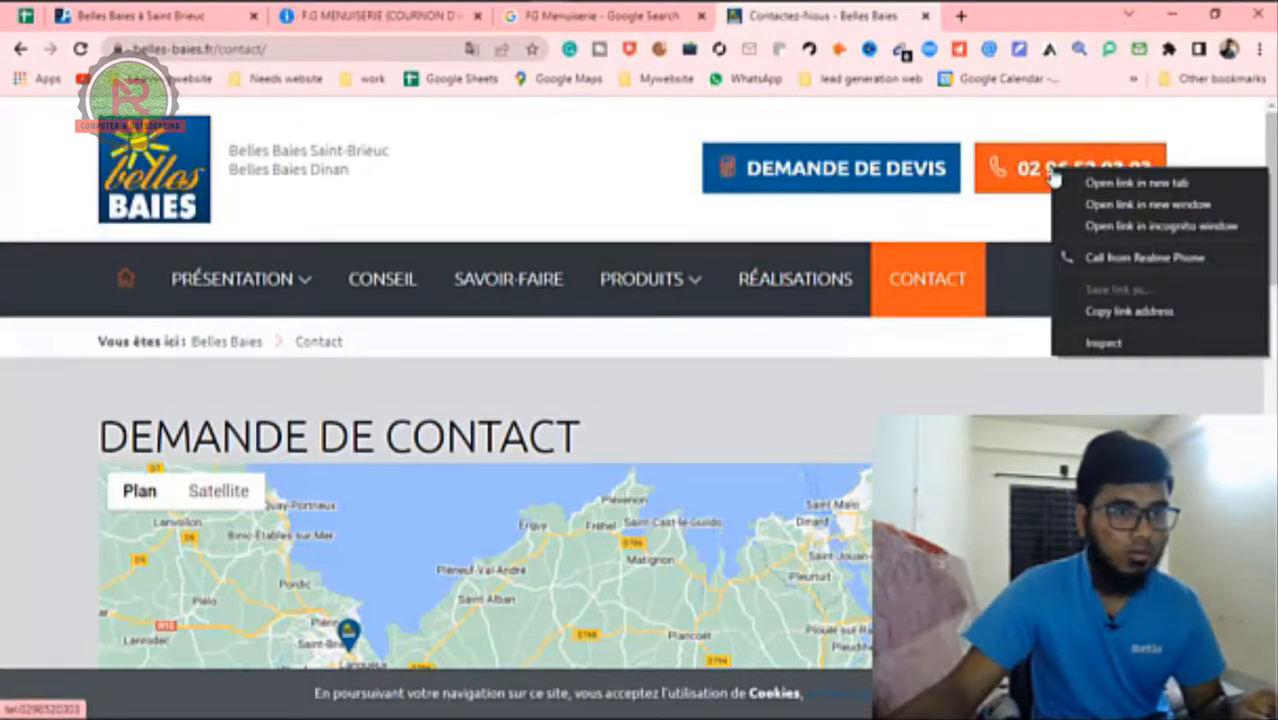
left_click(1127, 312)
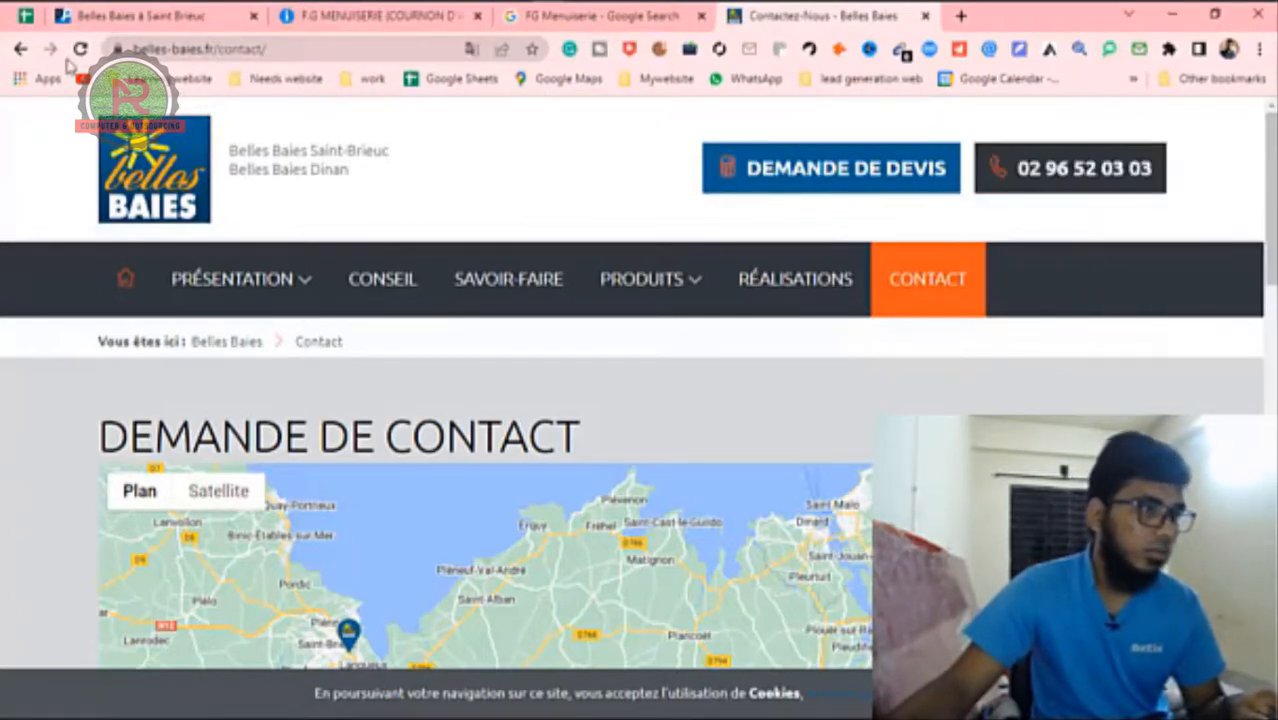
left_click(24, 16)
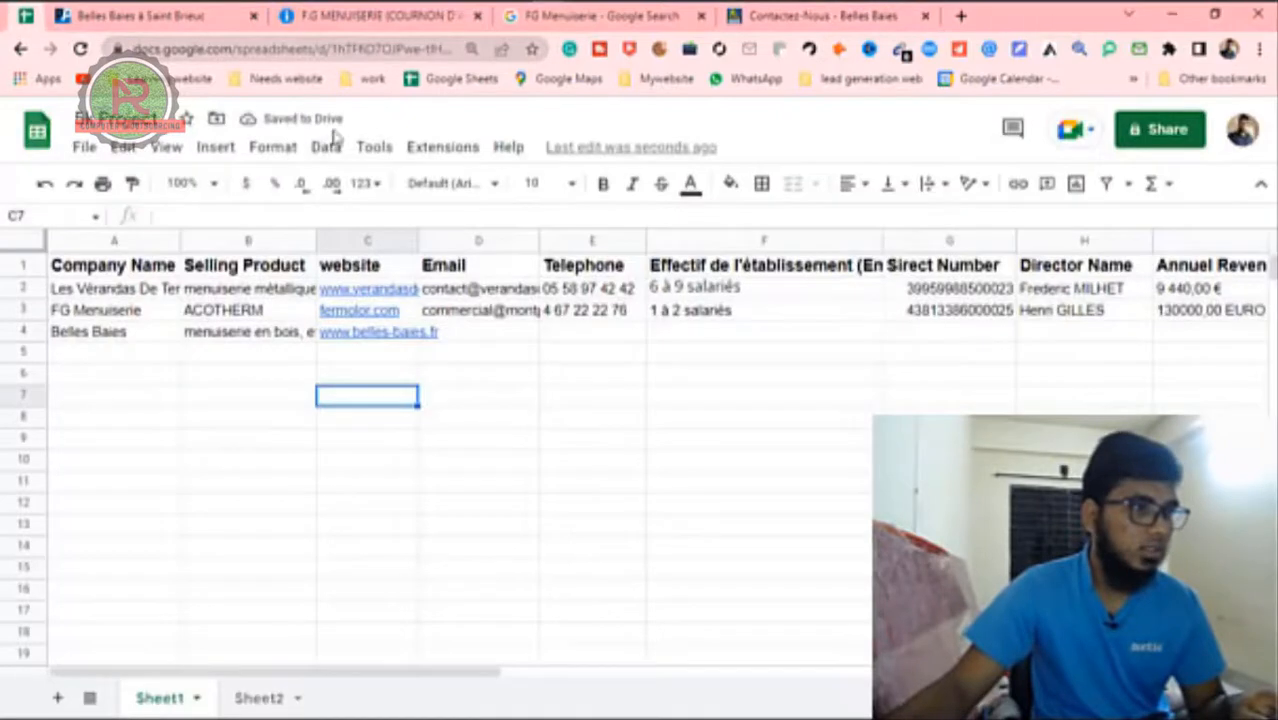
left_click(595, 332)
key("ctrl+v")
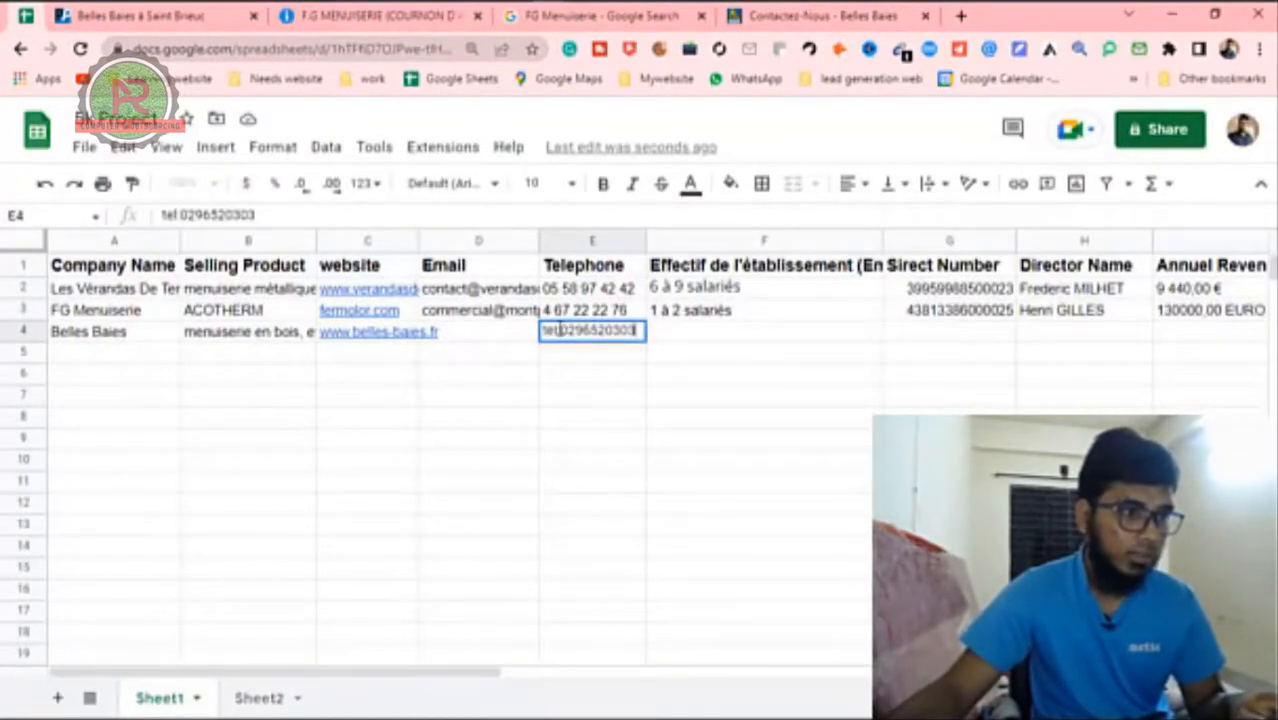
Step: Remove the "tel:" prefix from the phone number in E4 and select the Effectif cell F4
double_click(569, 335)
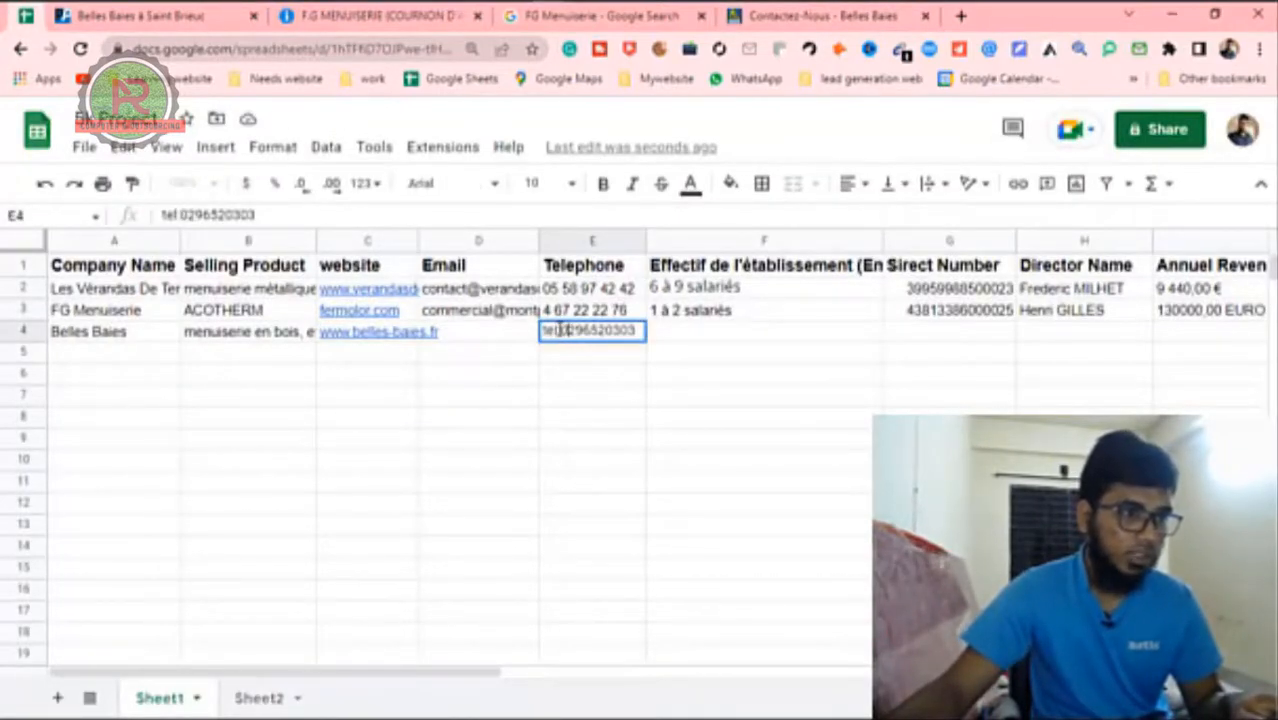
key("BackSpace")
key("BackSpace")
key("BackSpace")
key("BackSpace")
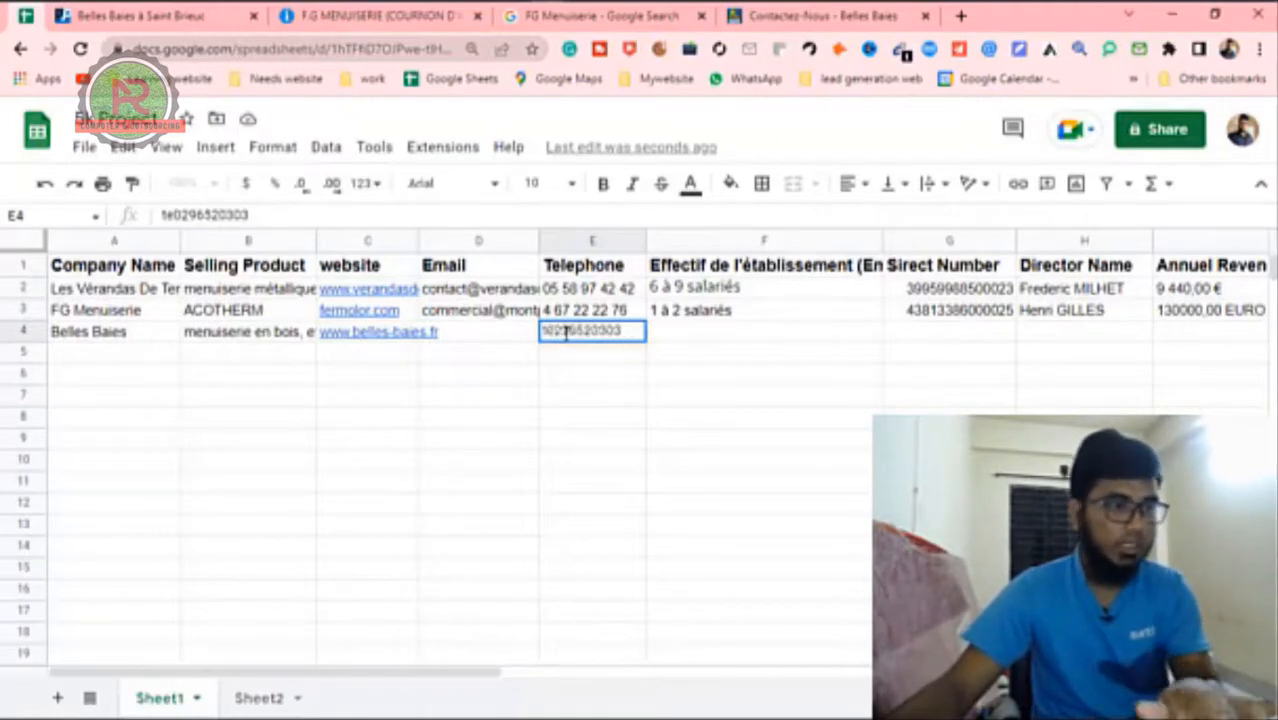
key("Return")
left_click(664, 333)
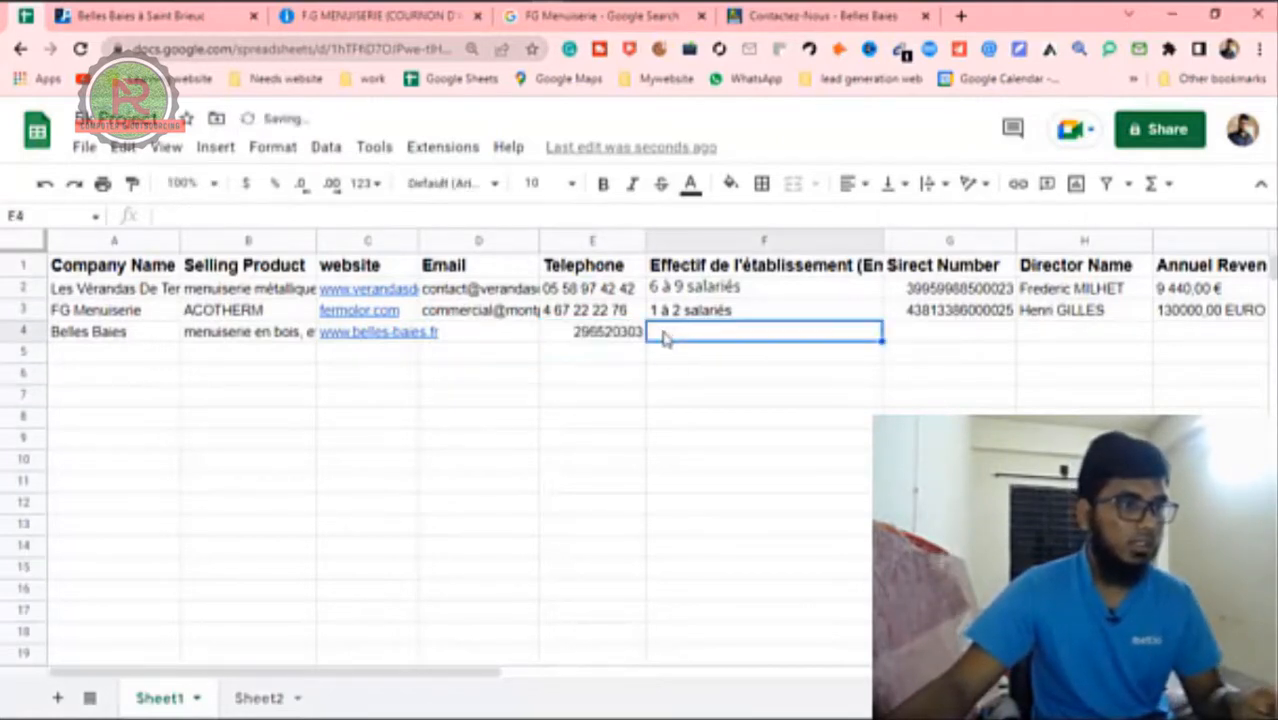
Step: Return to the Belles Baies PagesPro profile and find the SIRET and Effectif de l'établissement entries under Données financières et juridiques
left_click(175, 17)
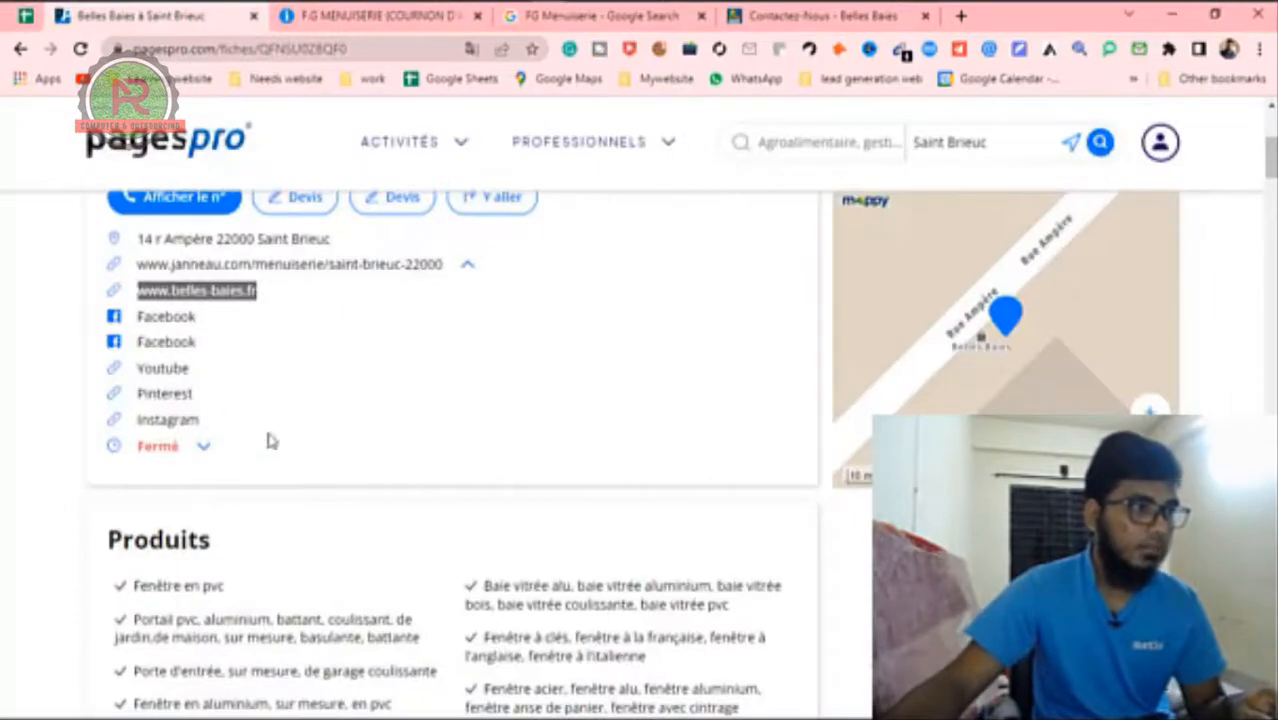
scroll(416, 426, "down", 10)
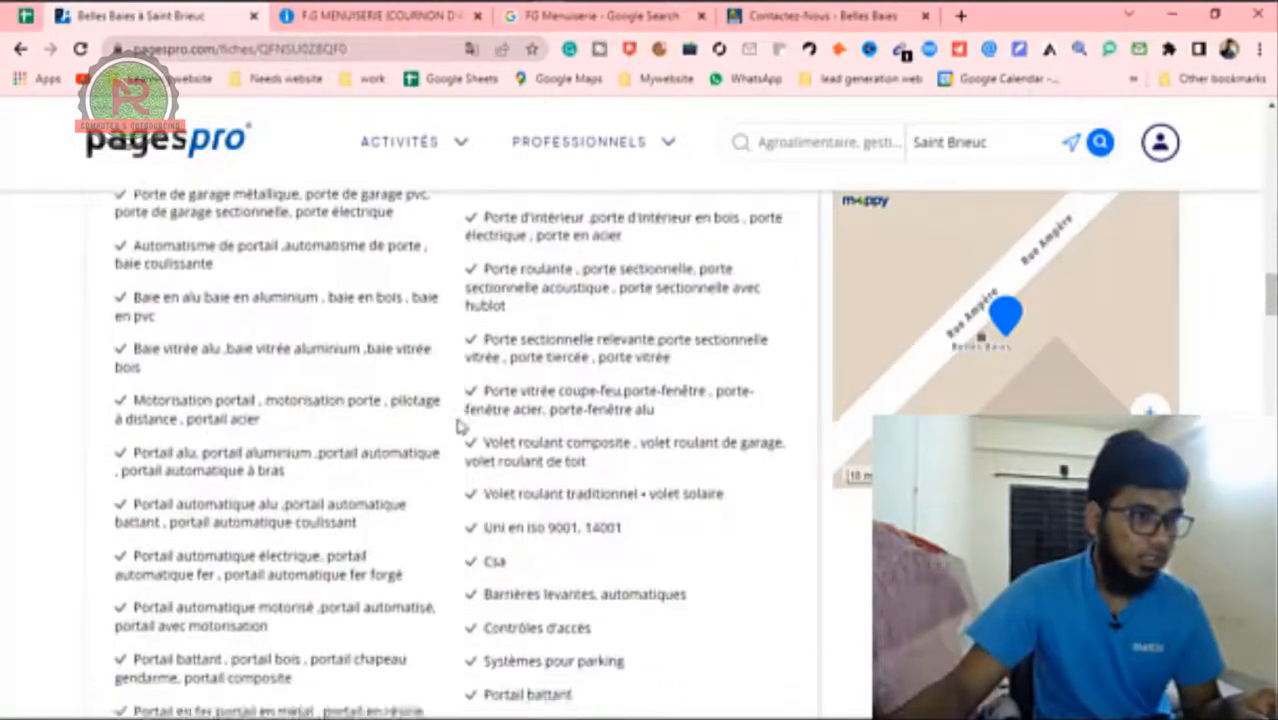
scroll(460, 427, "down", 10)
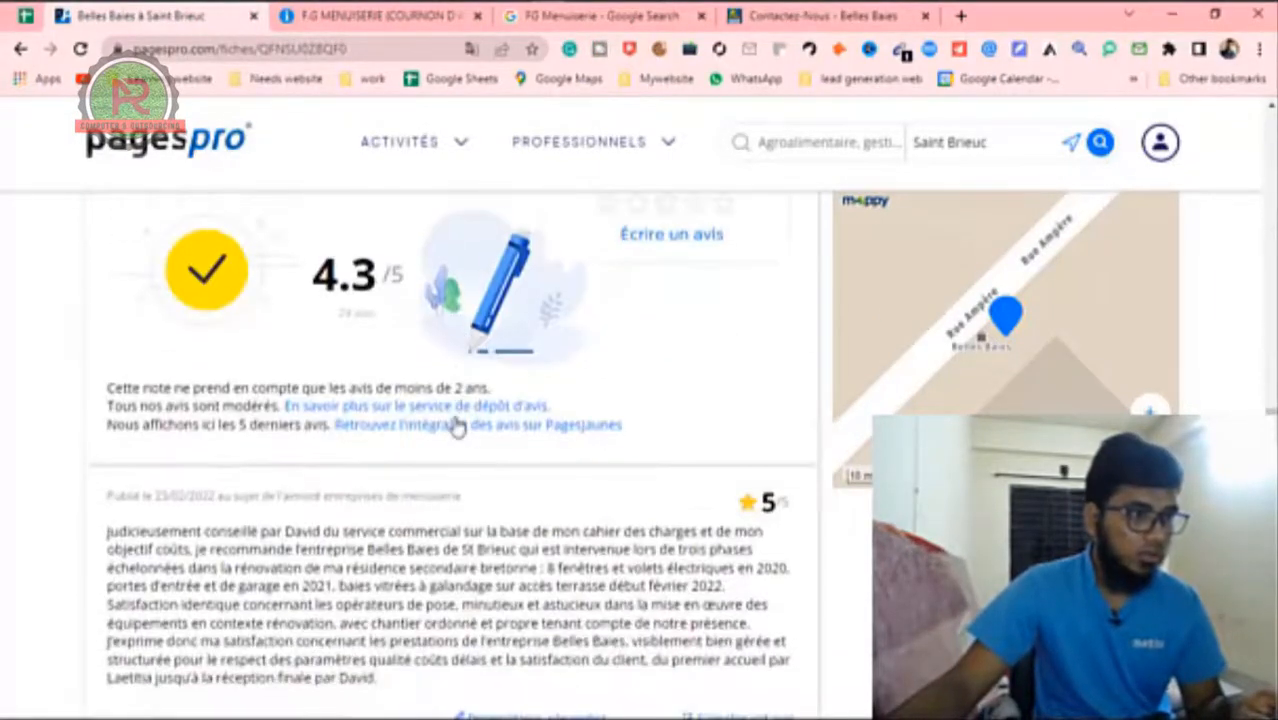
scroll(460, 430, "down", 10)
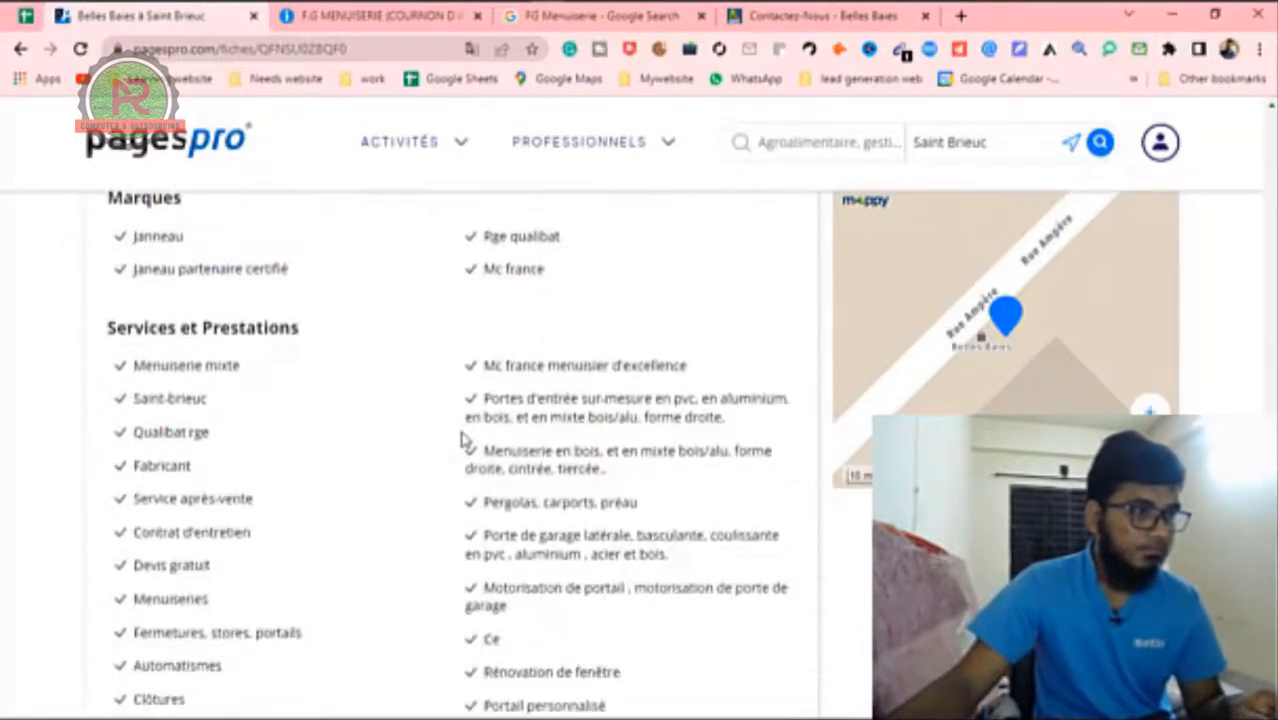
scroll(462, 440, "down", 10)
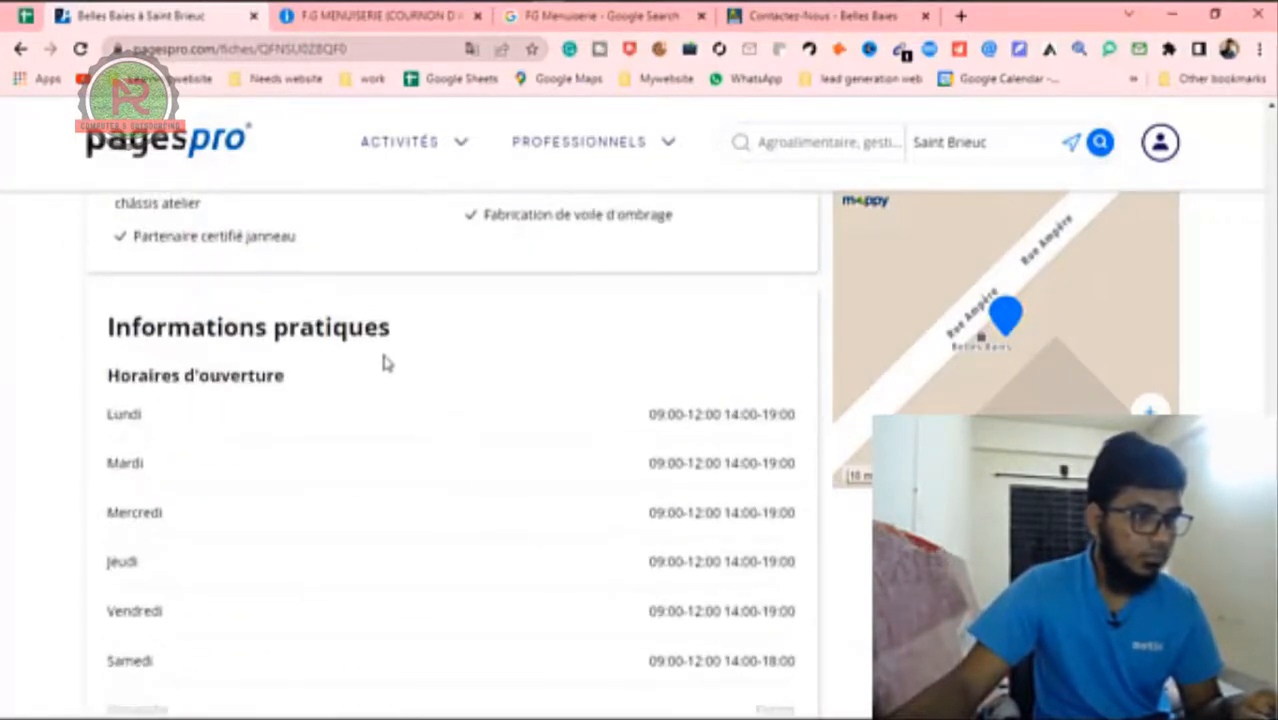
scroll(300, 335, "down", 8)
scroll(334, 357, "up", 3)
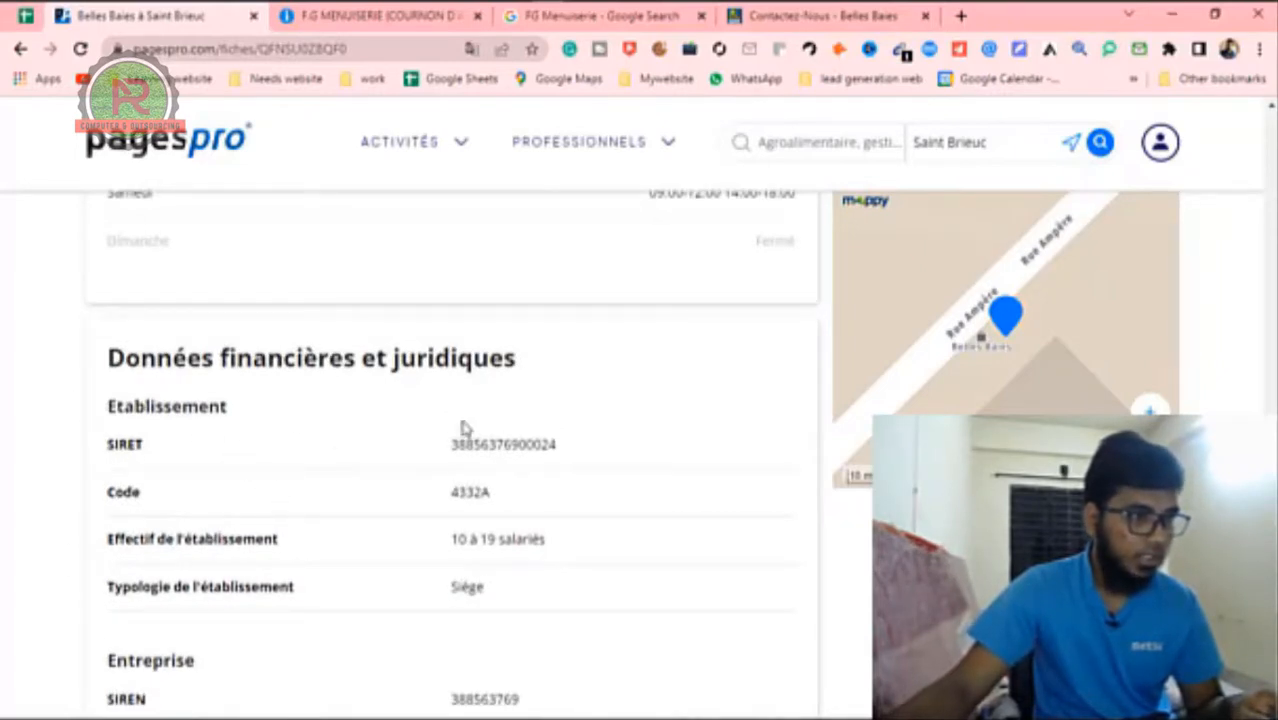
Step: Copy the SIRET number from the Belles Baies PagesPro profile into the Siret Number cell G4 of the sheet
left_click_drag(599, 451, 454, 443)
key("ctrl+c")
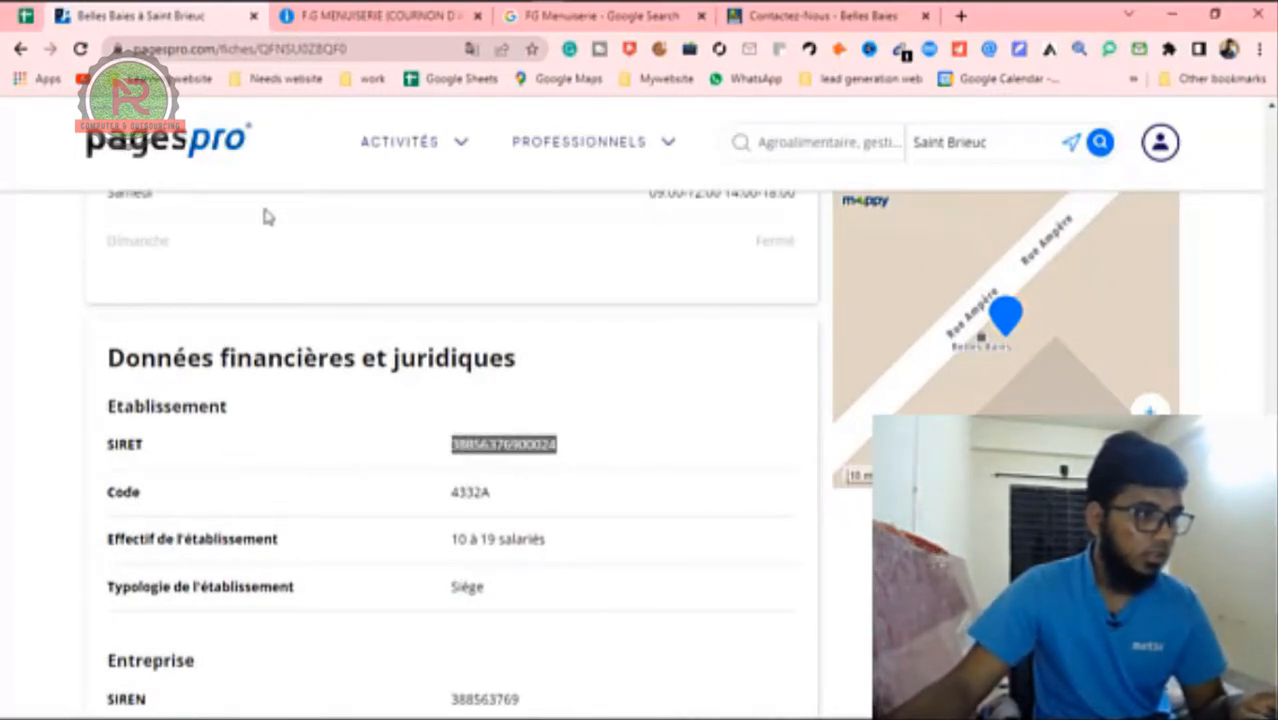
left_click(26, 16)
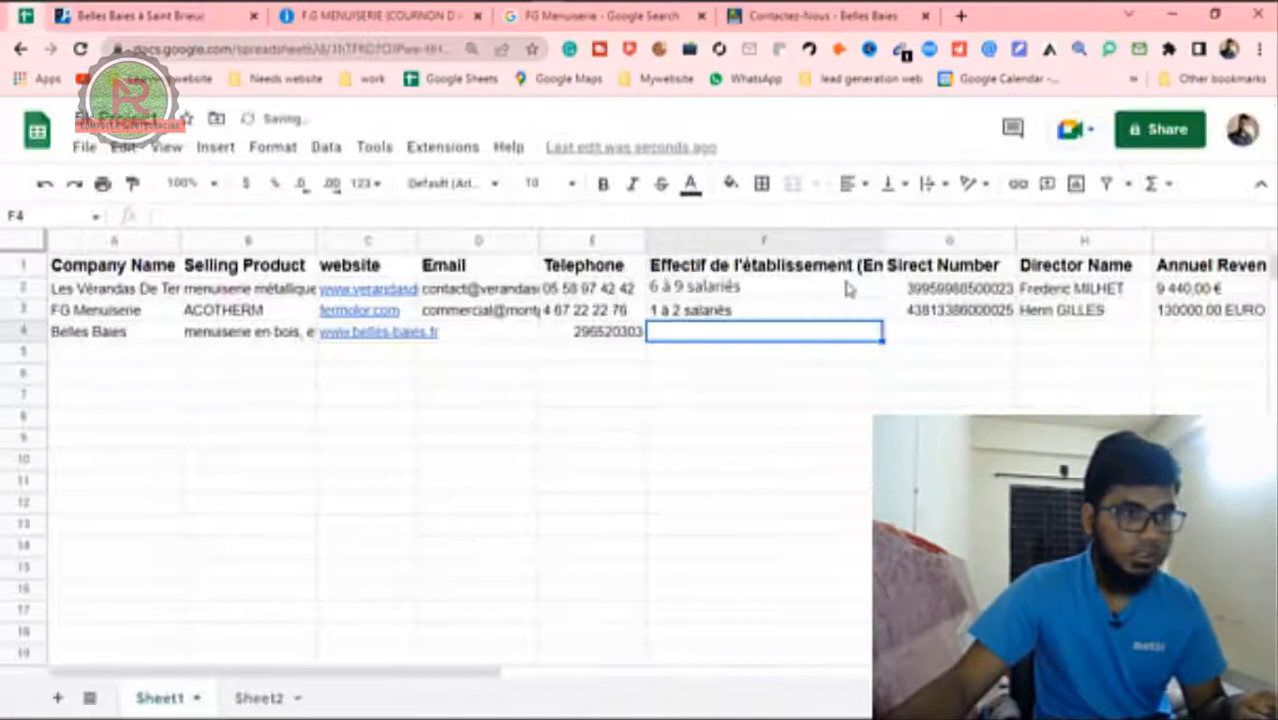
left_click(927, 337)
key("ctrl+v")
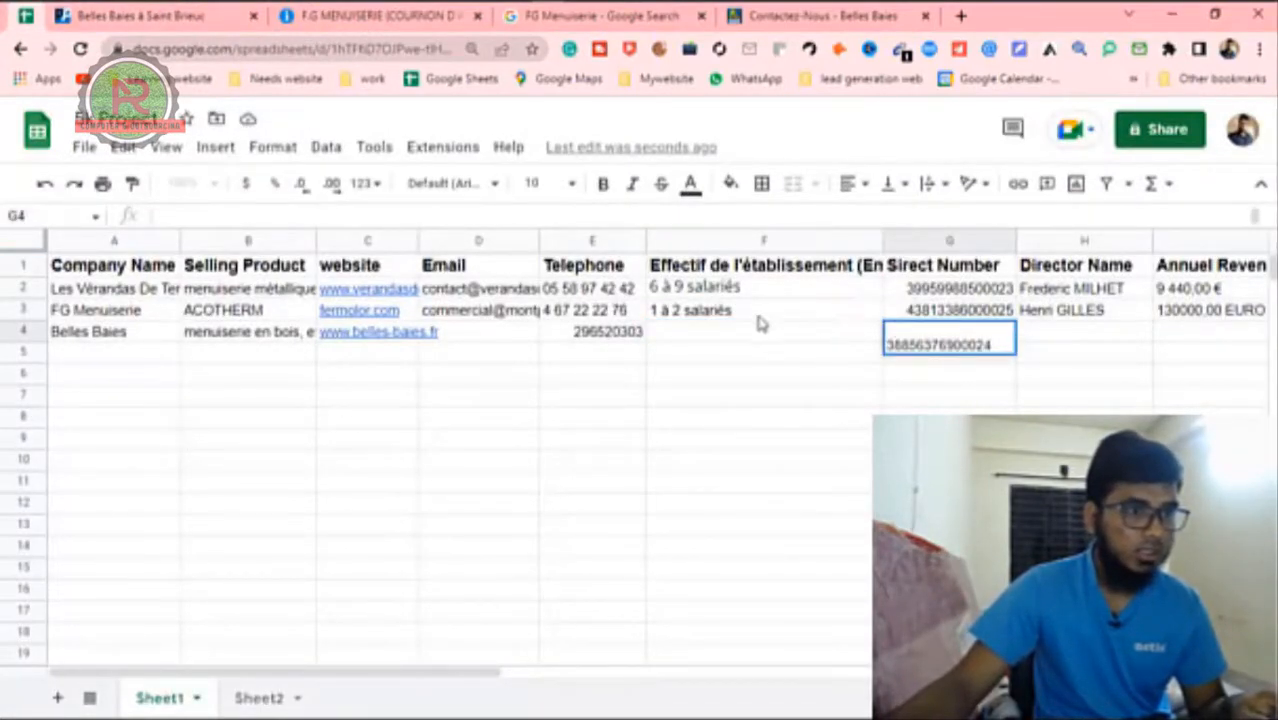
left_click(760, 352)
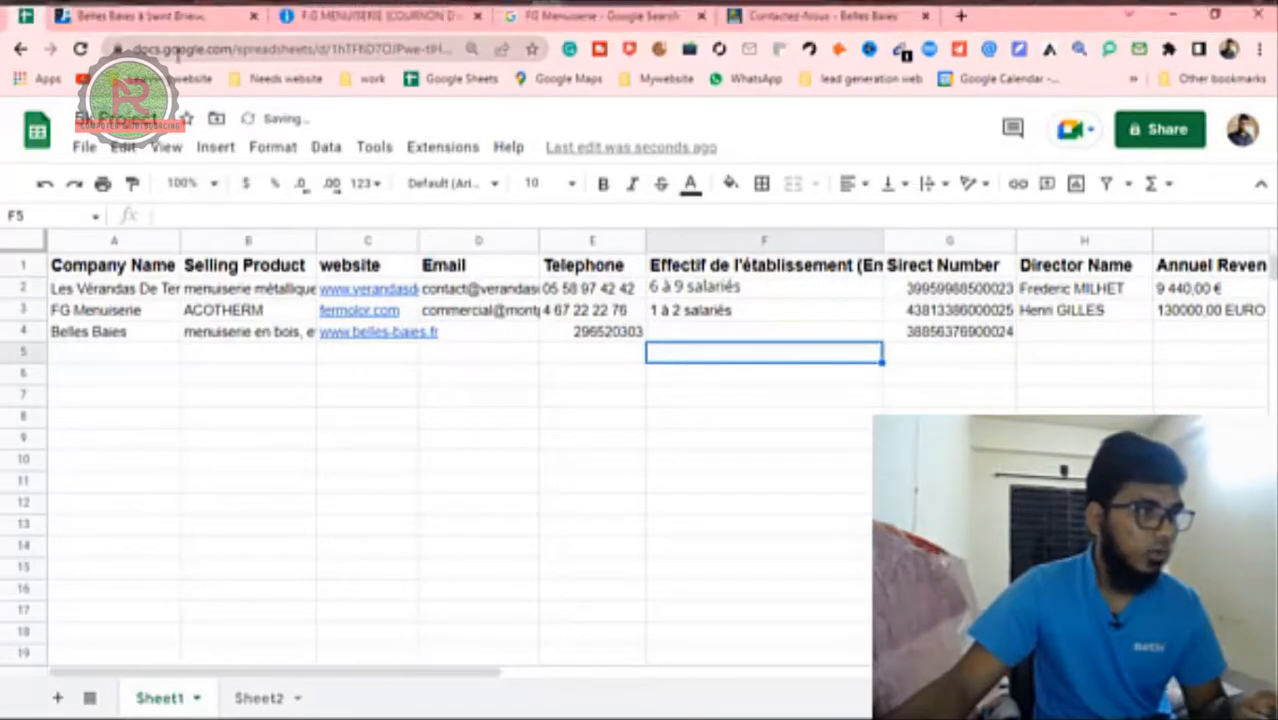
Step: Copy the Effectif de l'établissement value "10 à 19 salariés" from the PagesPro profile into cell F4
left_click(150, 16)
left_click_drag(575, 551, 422, 544)
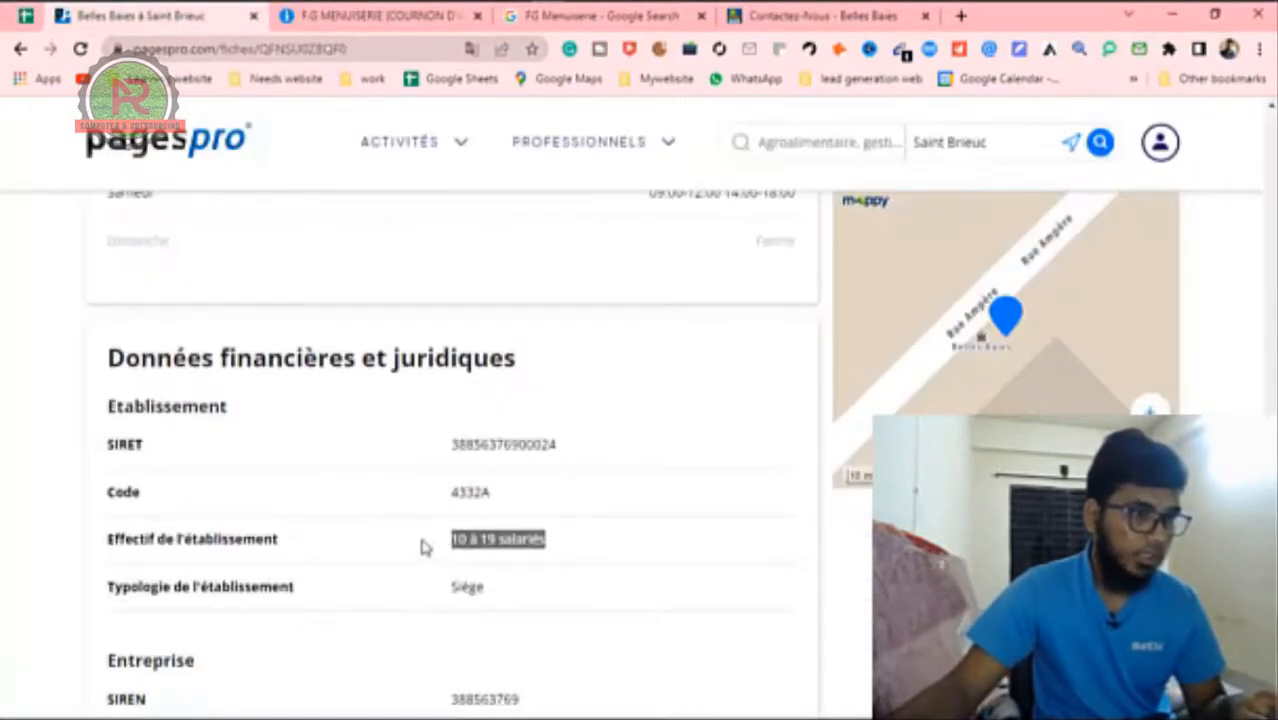
left_click(26, 16)
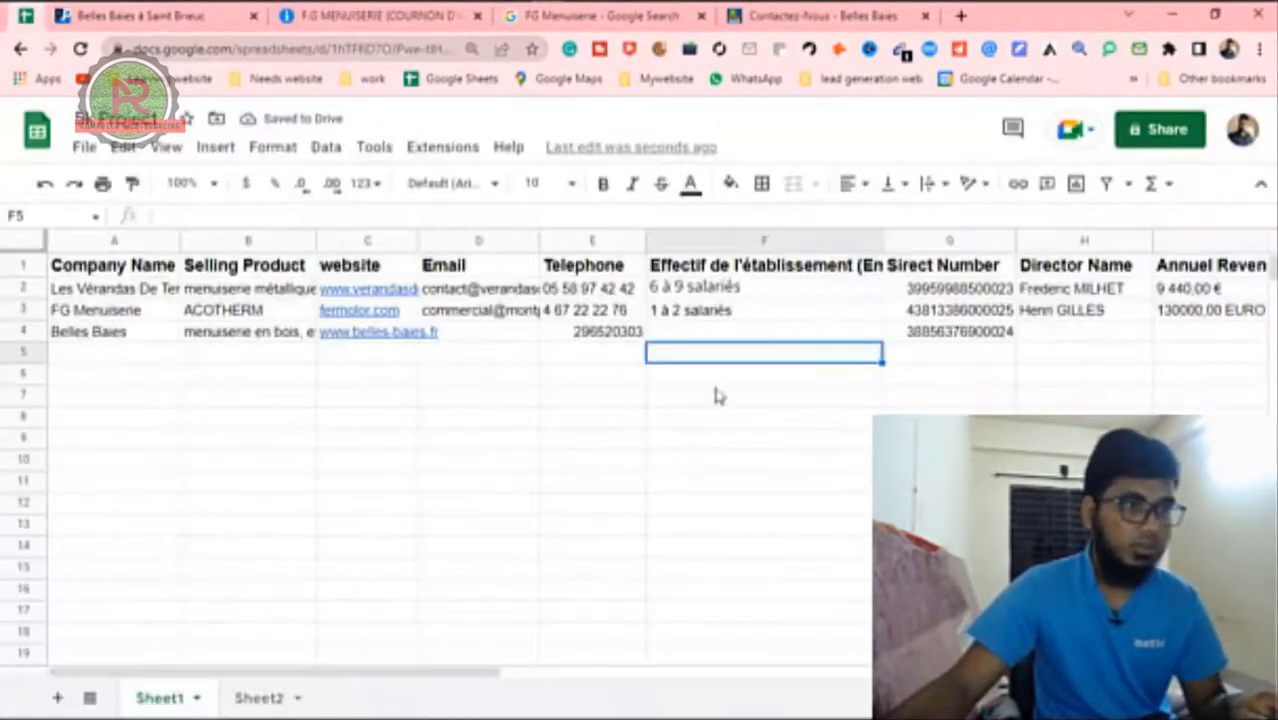
double_click(700, 333)
key("ctrl+v")
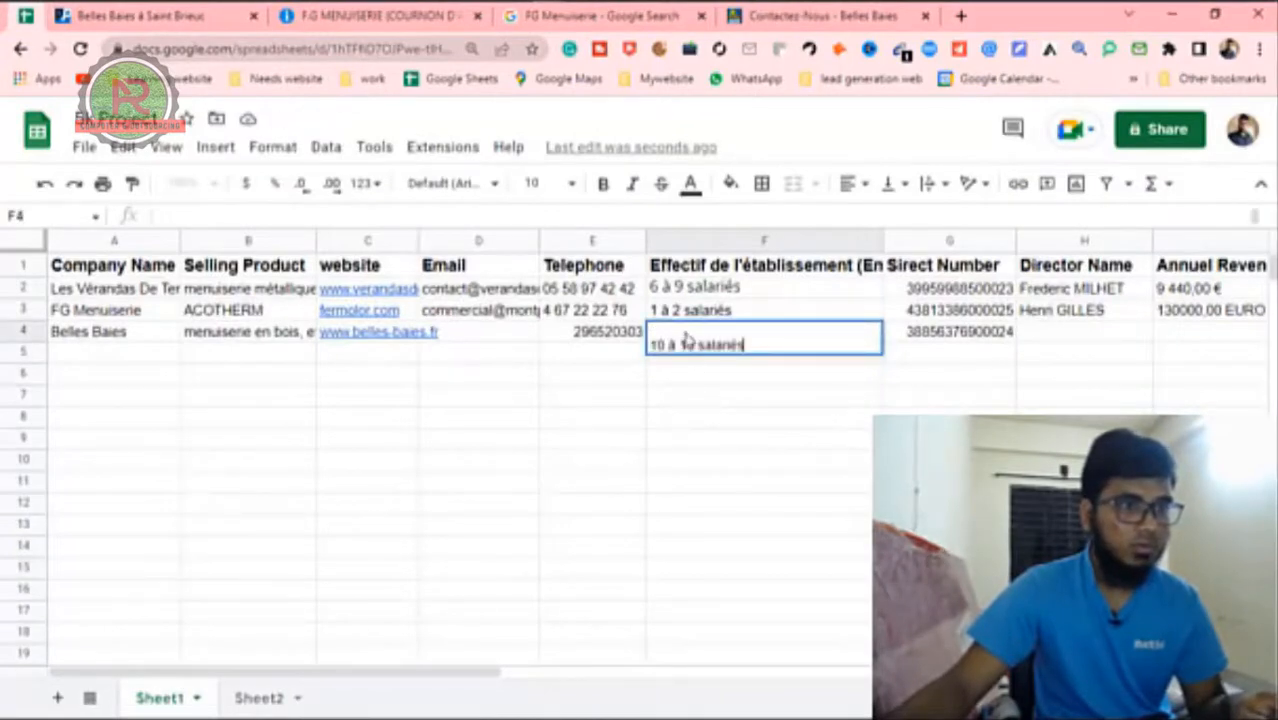
left_click(876, 394)
double_click(679, 334)
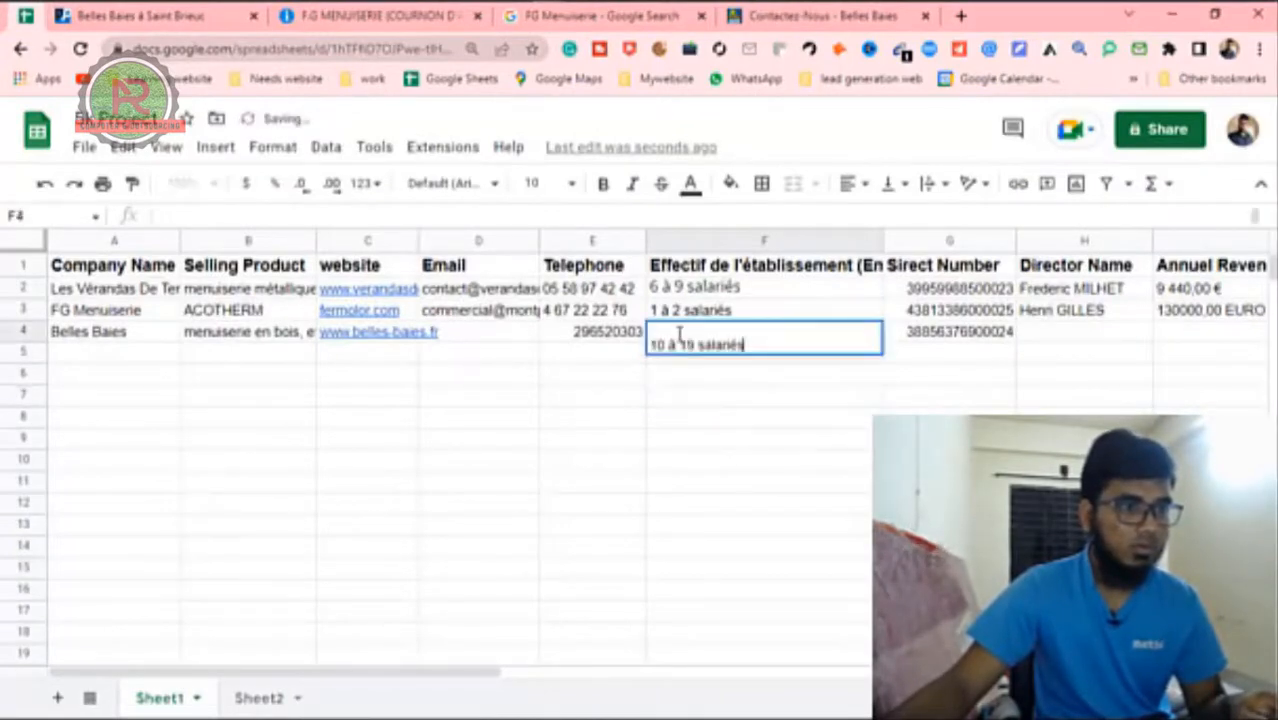
left_click(690, 440)
Step: Search Societe.com for the Belles Baies SIRET number copied from G4 and open the full company record from the establishment page
left_click(1072, 336)
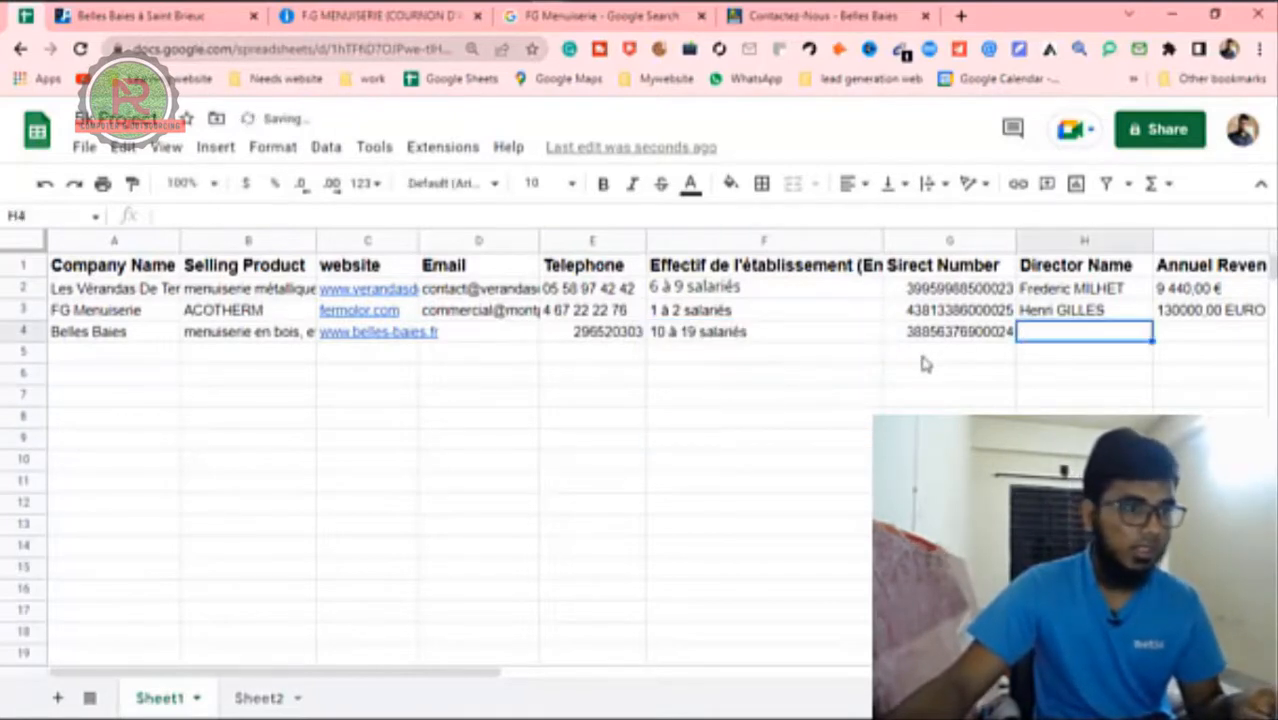
left_click(925, 330)
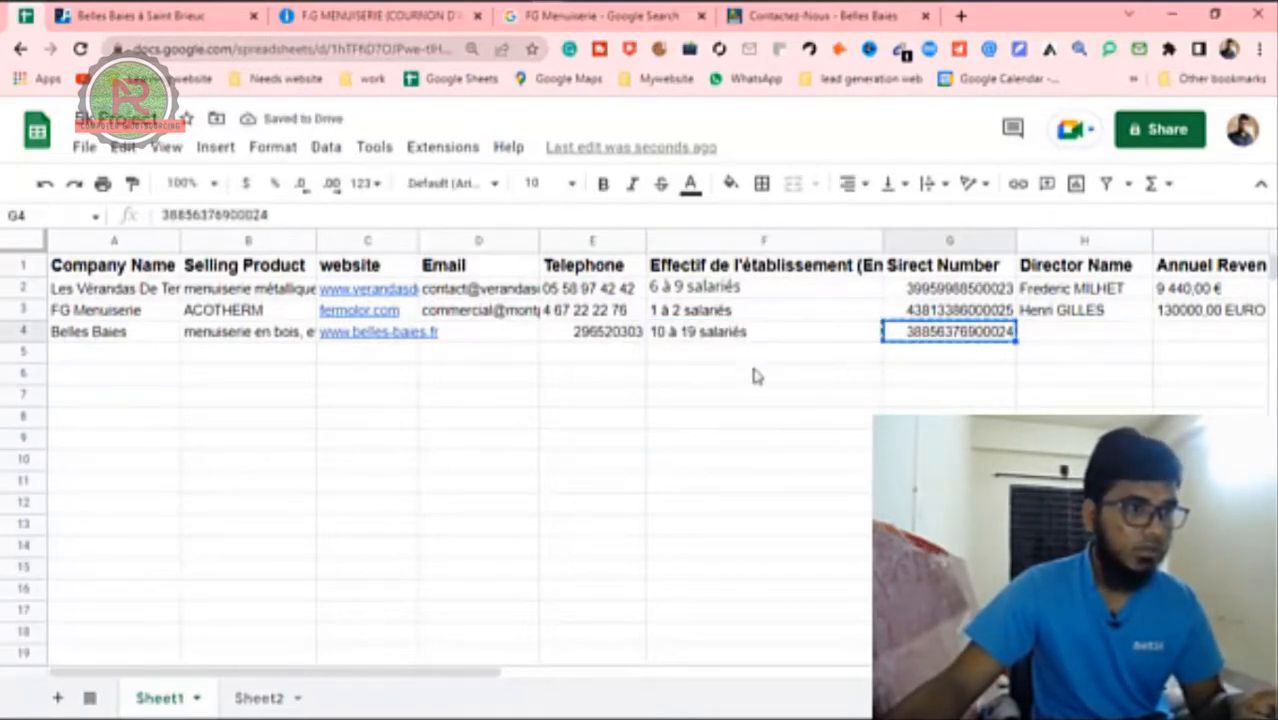
left_click(425, 16)
left_click(500, 116)
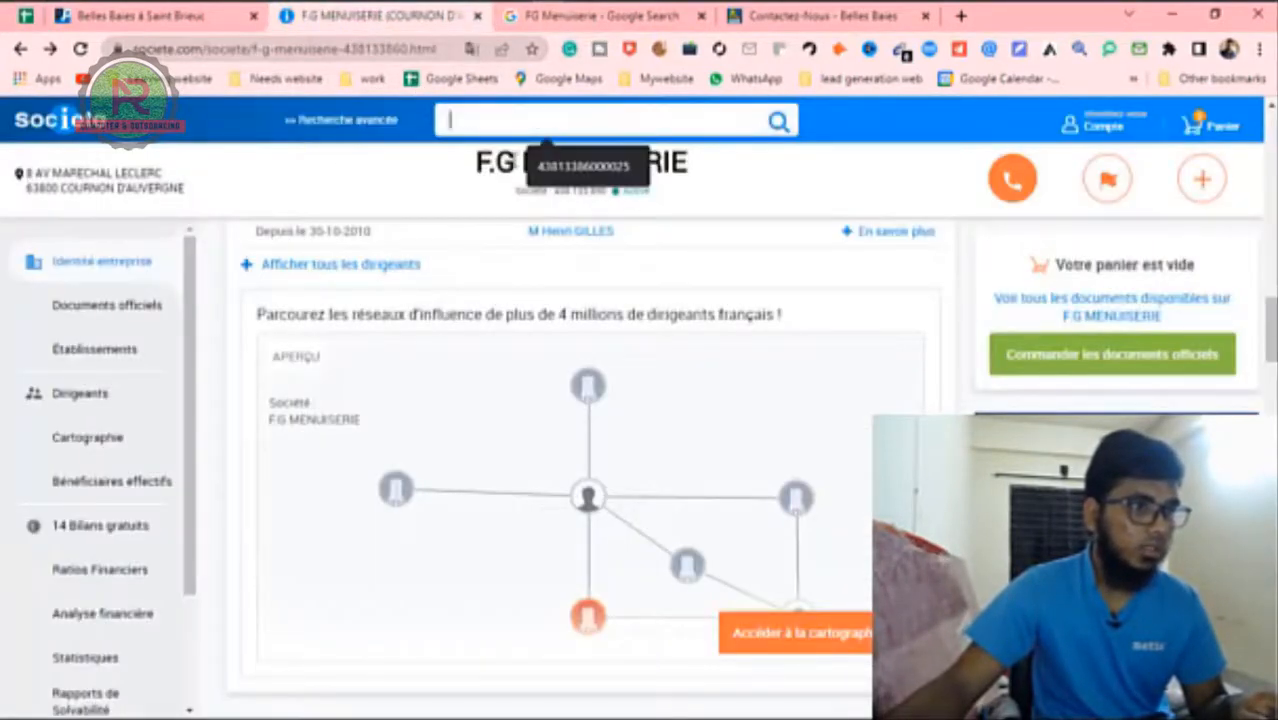
key("ctrl+v")
key("Return")
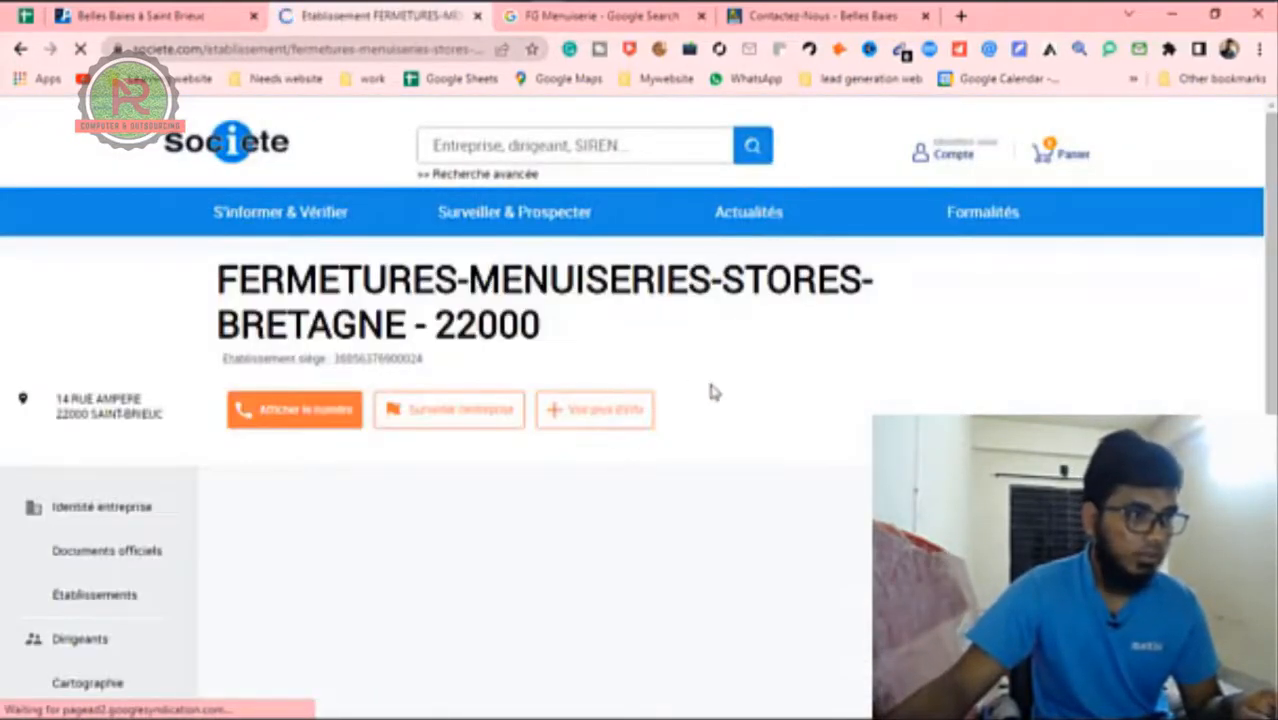
scroll(375, 298, "down", 12)
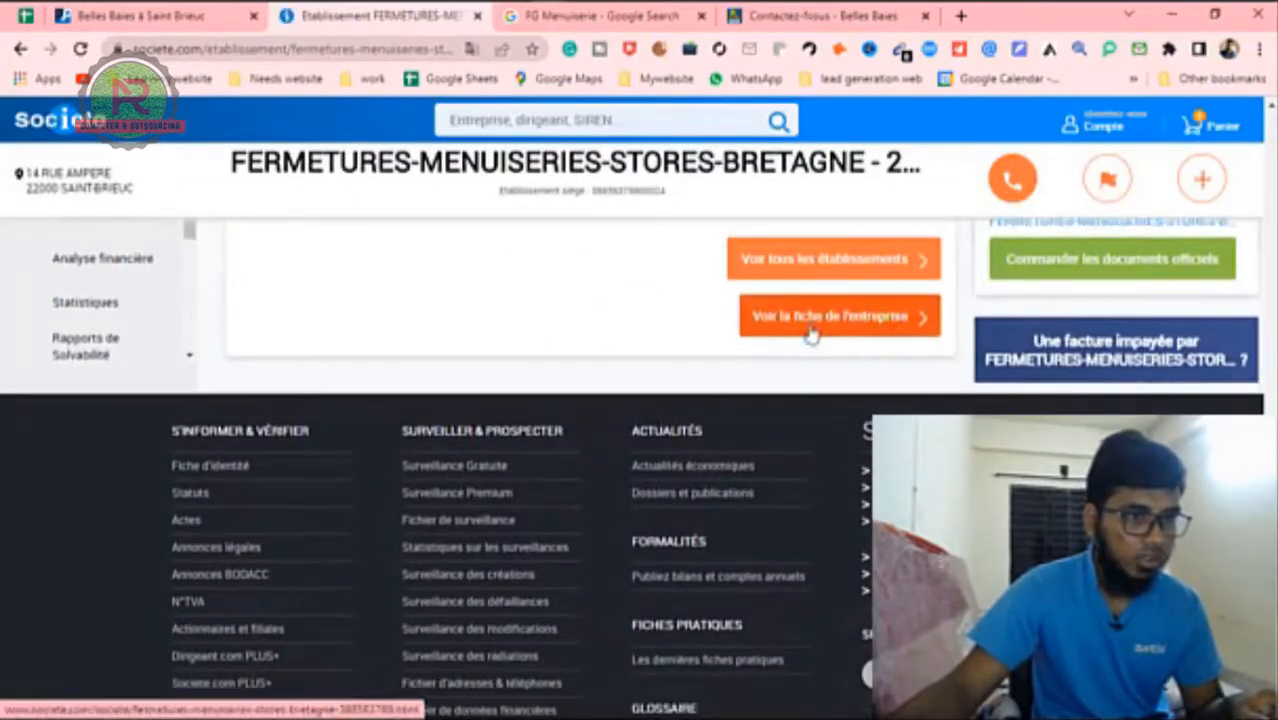
left_click(810, 335)
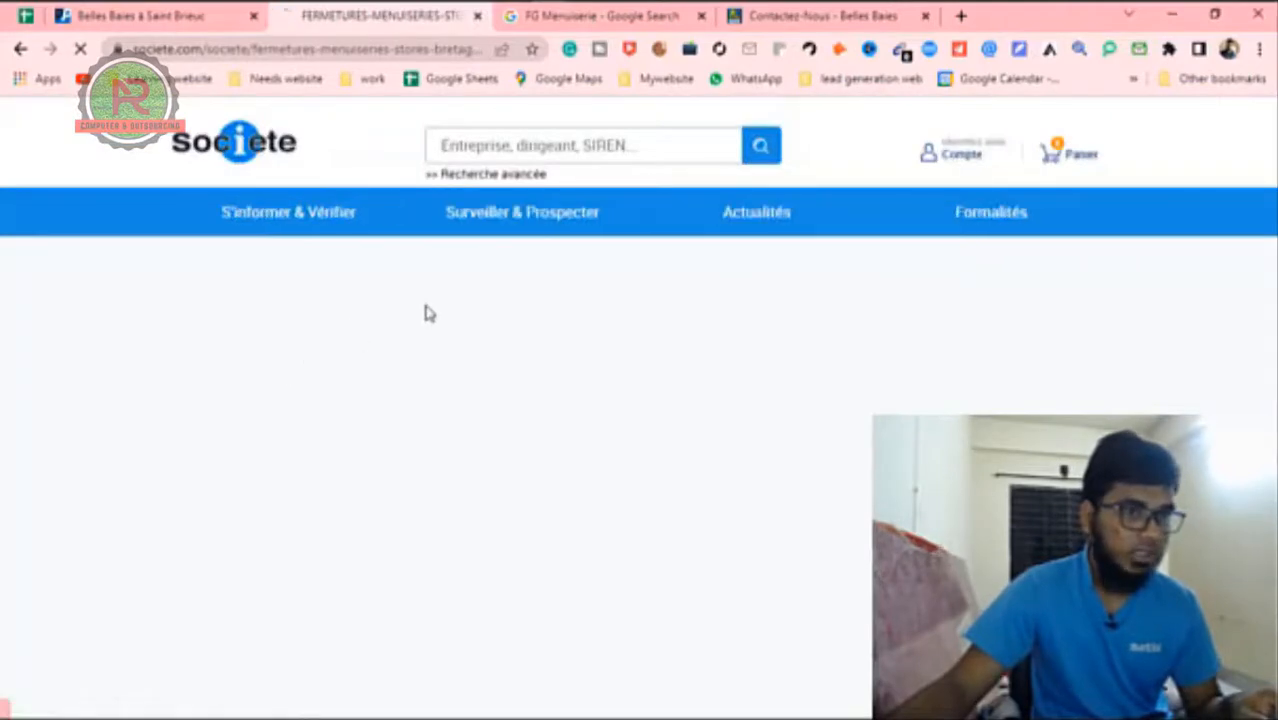
Step: Copy the Capital social amount from the company record into Annuel Revenue cell I4 as "61 200,00 €" and select Director Name cell H4
scroll(537, 352, "down", 7)
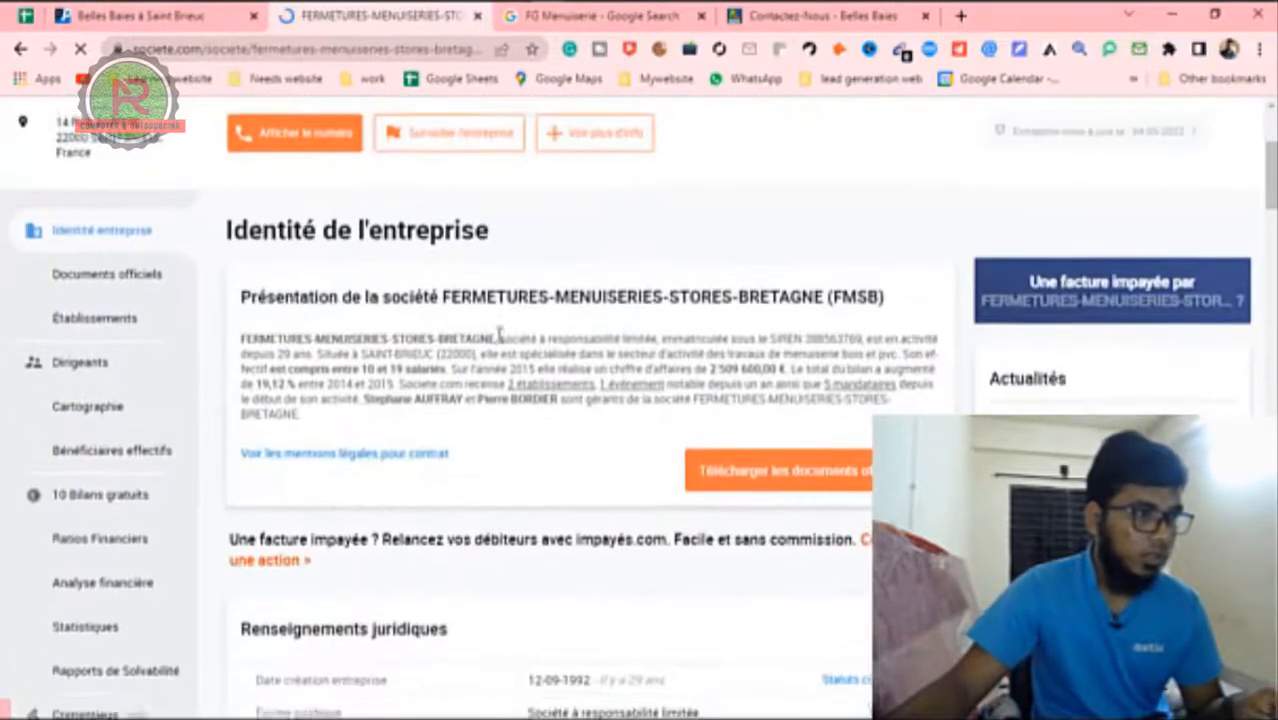
scroll(537, 352, "down", 9)
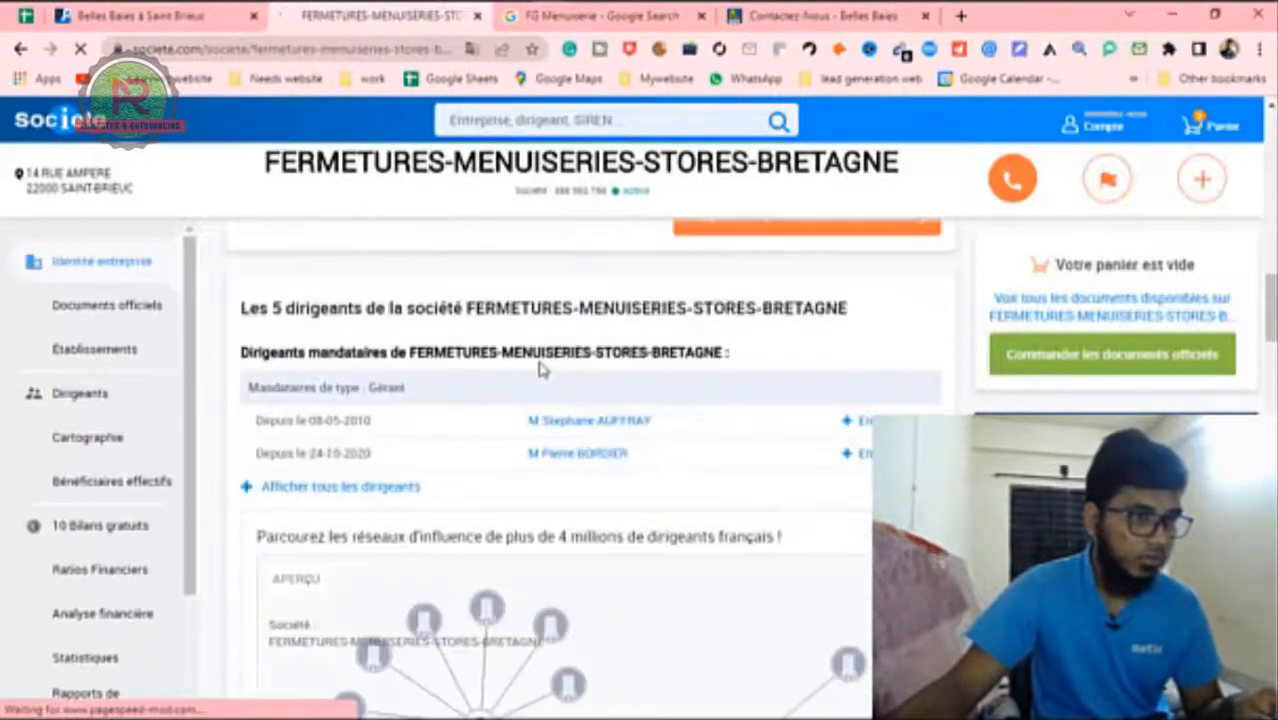
scroll(531, 450, "up", 3)
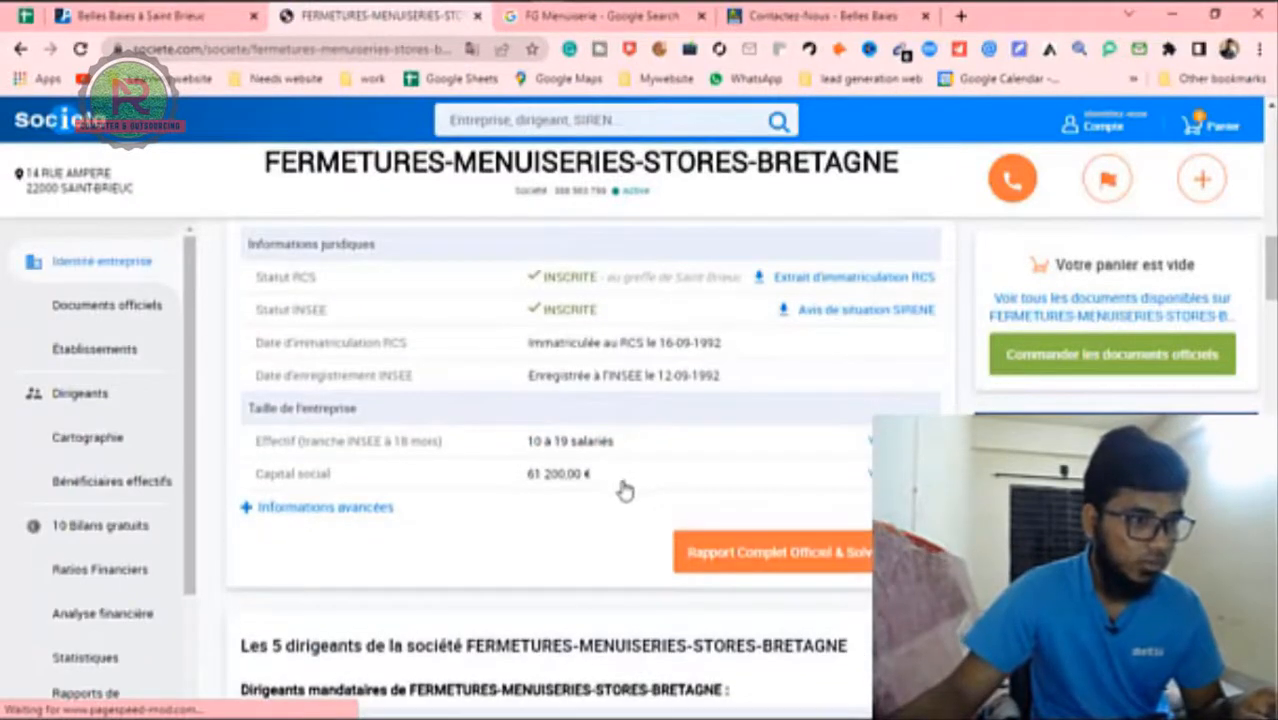
scroll(530, 515, "up", 1)
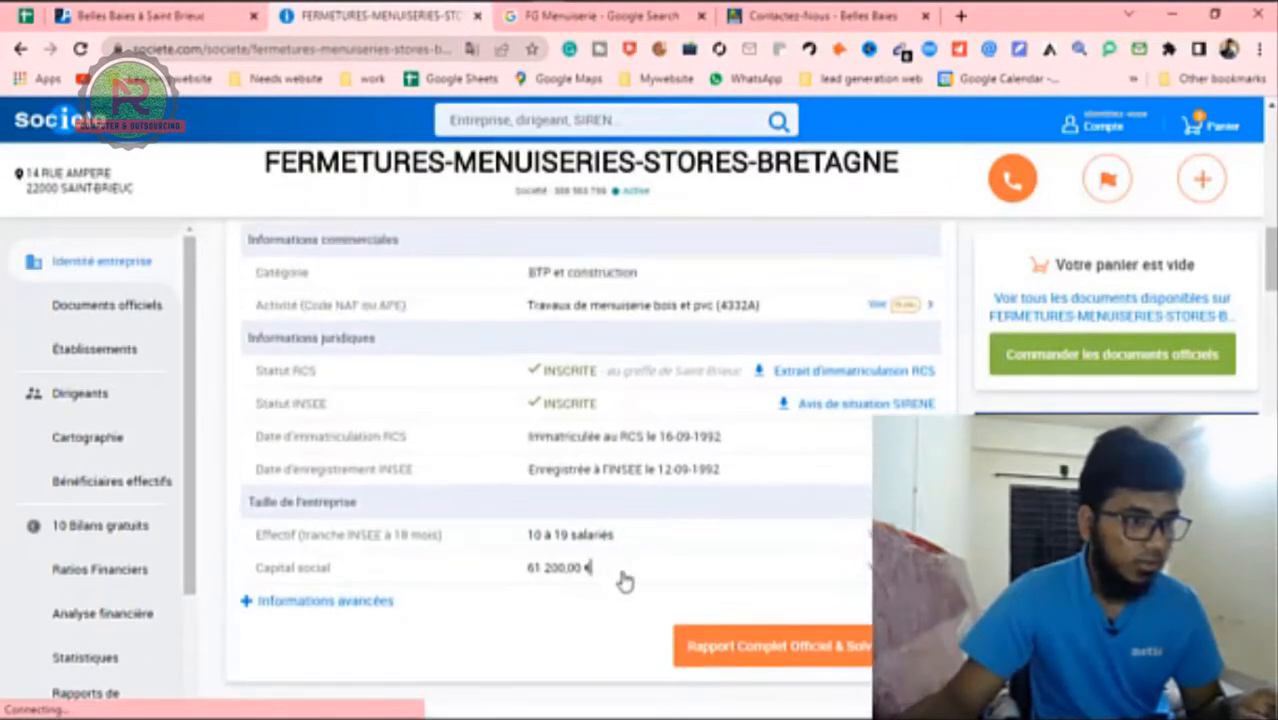
left_click(620, 574)
scroll(615, 525, "down", 1)
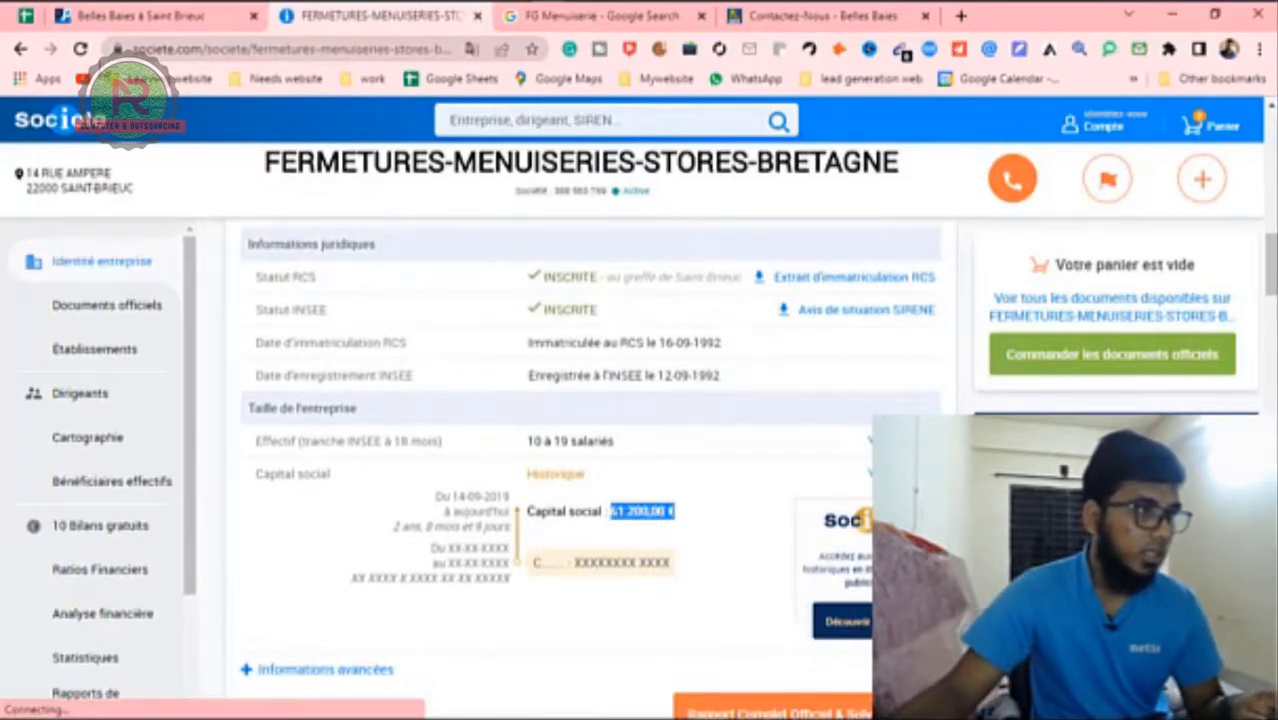
left_click(17, 16)
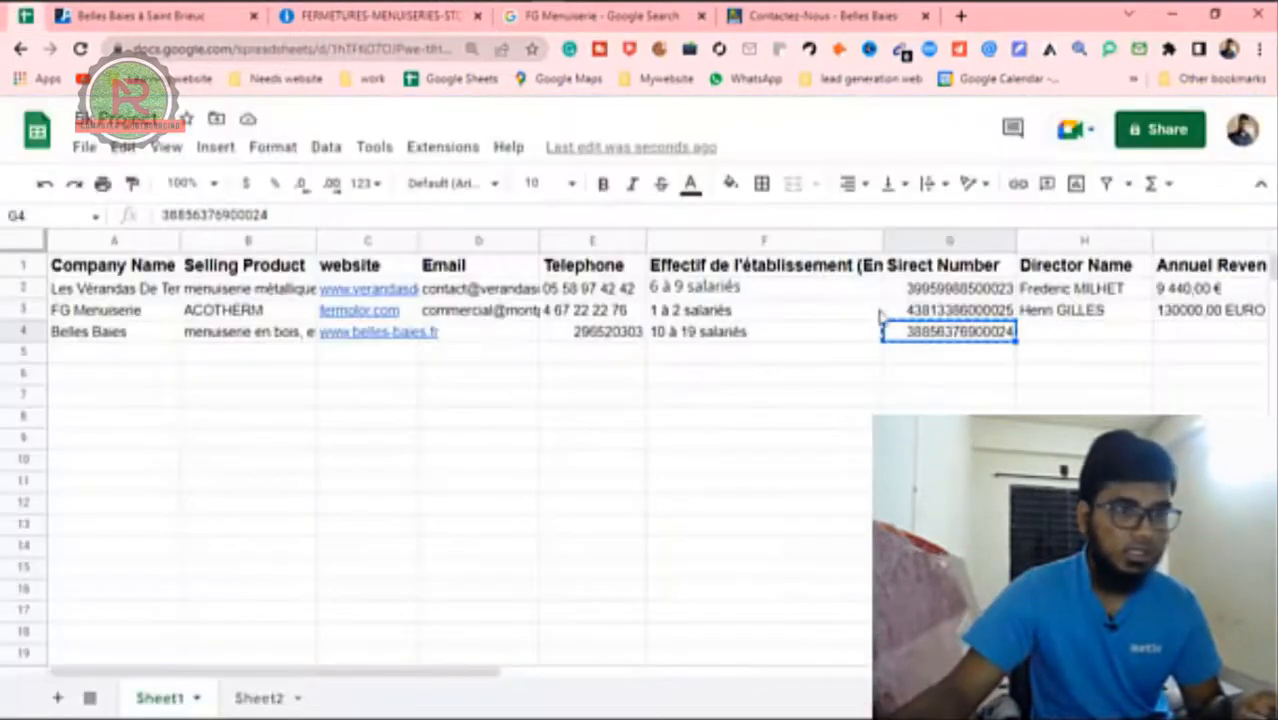
double_click(1172, 338)
type("61 200.00 €")
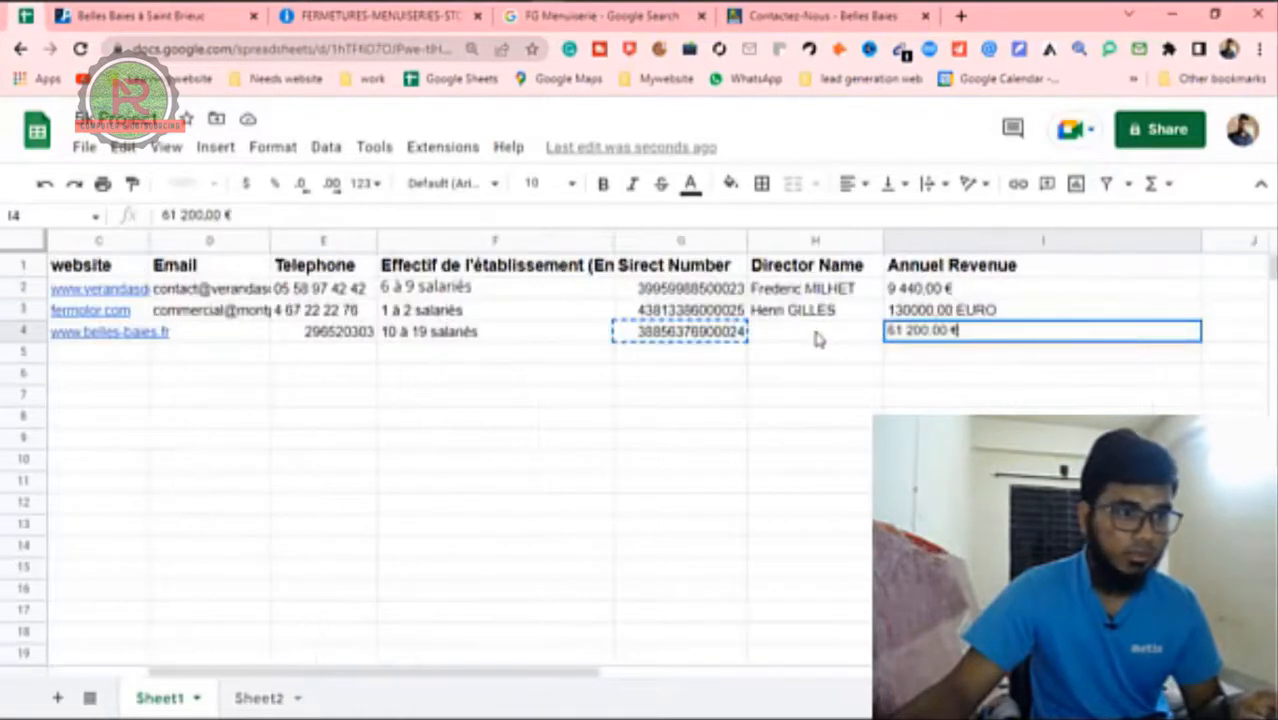
left_click(816, 339)
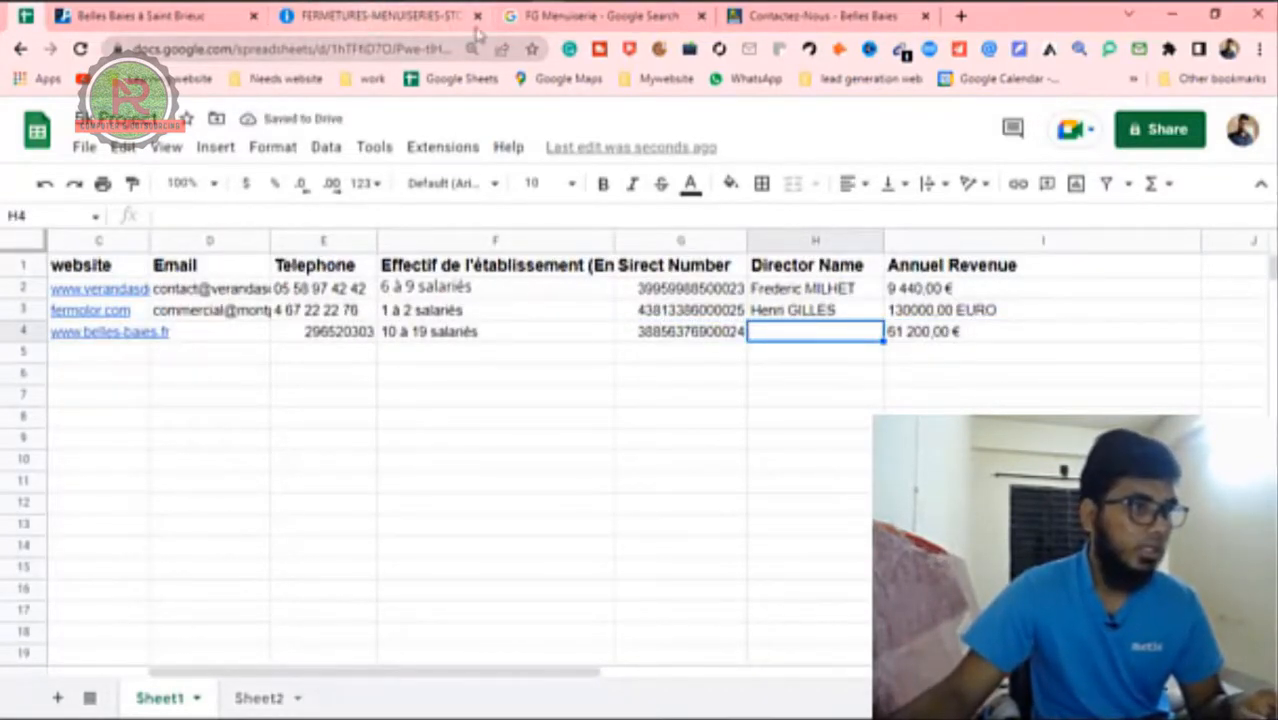
Step: Look through the FERMETURES-MENUISERIES-STORES-BRETAGNE record on Societe.com, including key figures, official documents and establishments, for the section listing its directors
left_click(104, 22)
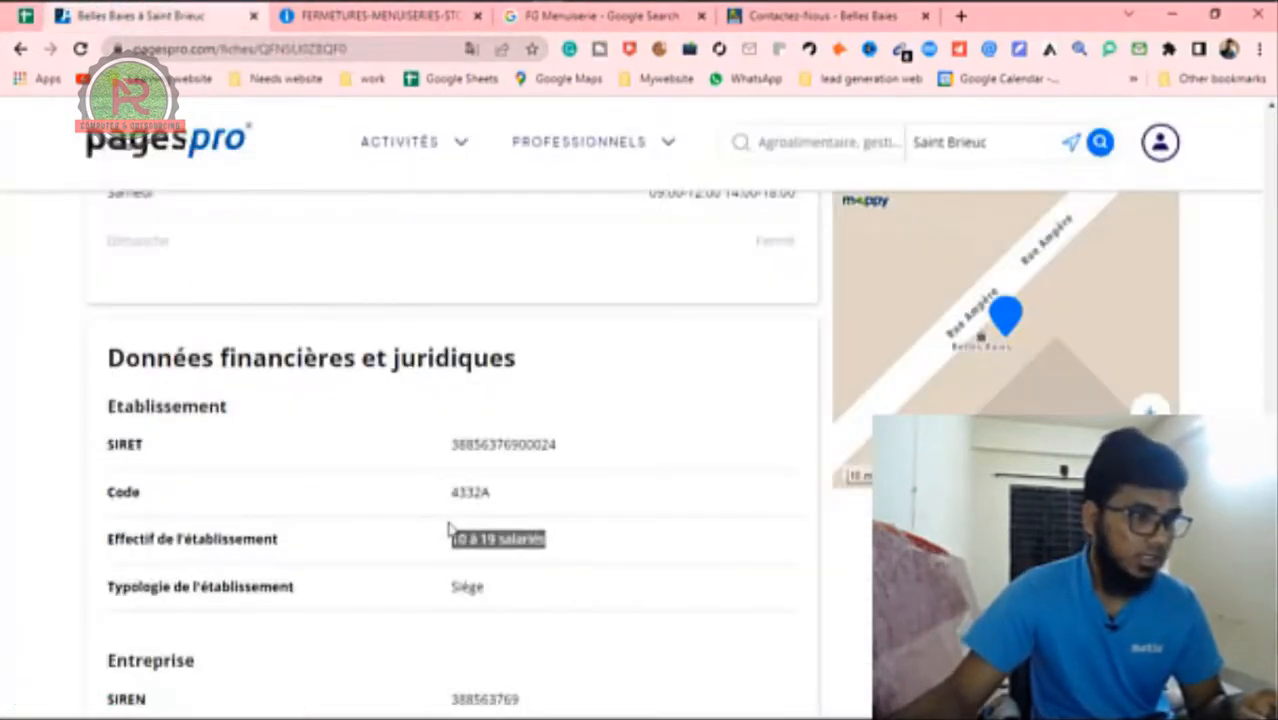
left_click(350, 18)
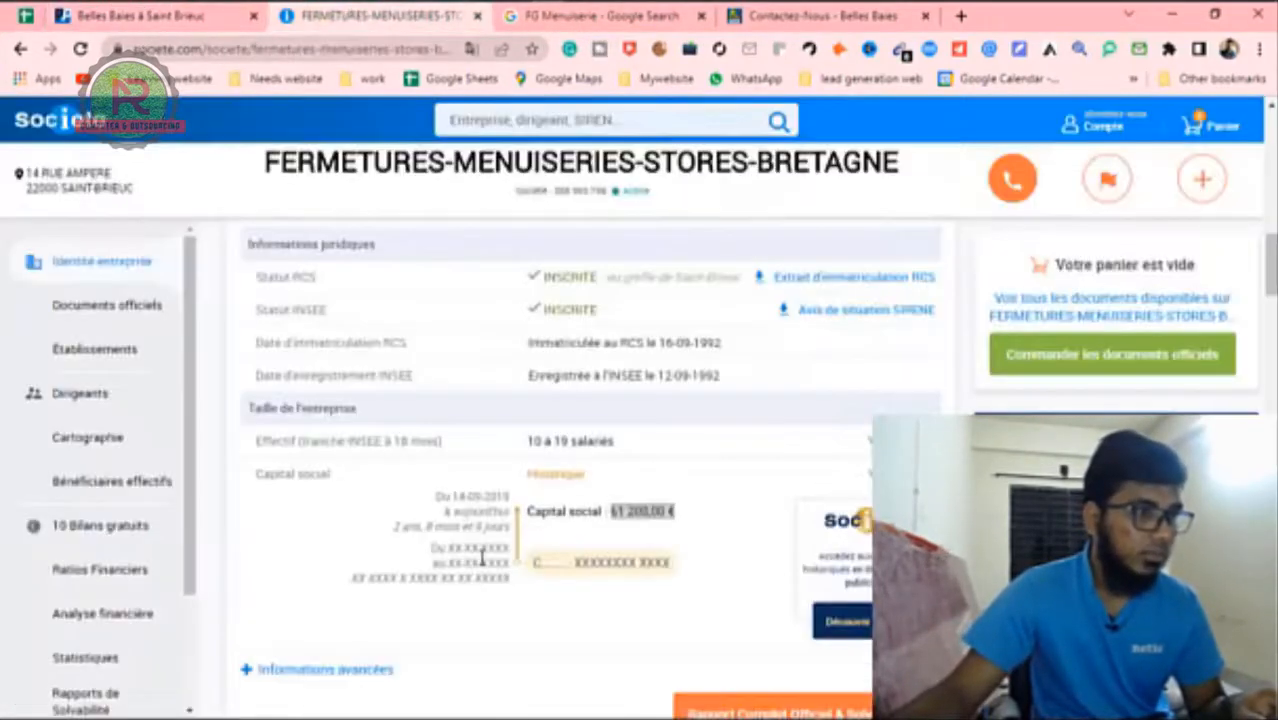
scroll(500, 470, "down", 12)
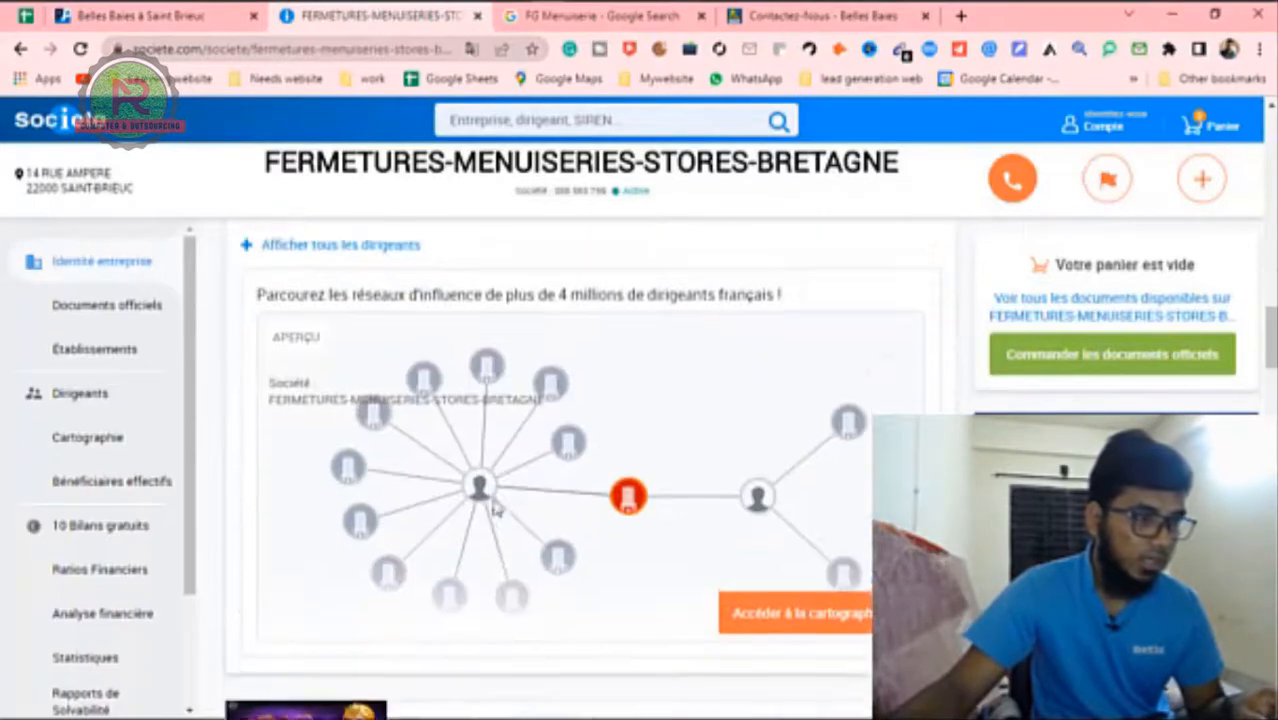
scroll(493, 510, "down", 8)
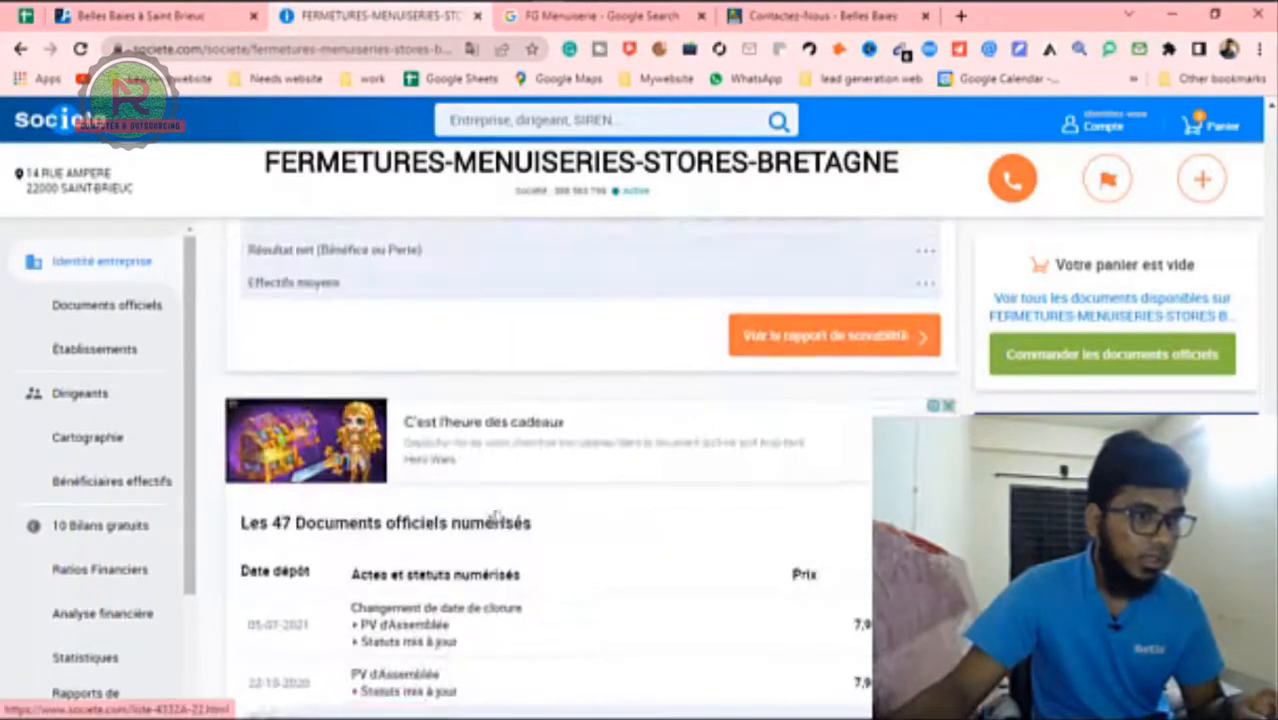
scroll(497, 514, "up", 10)
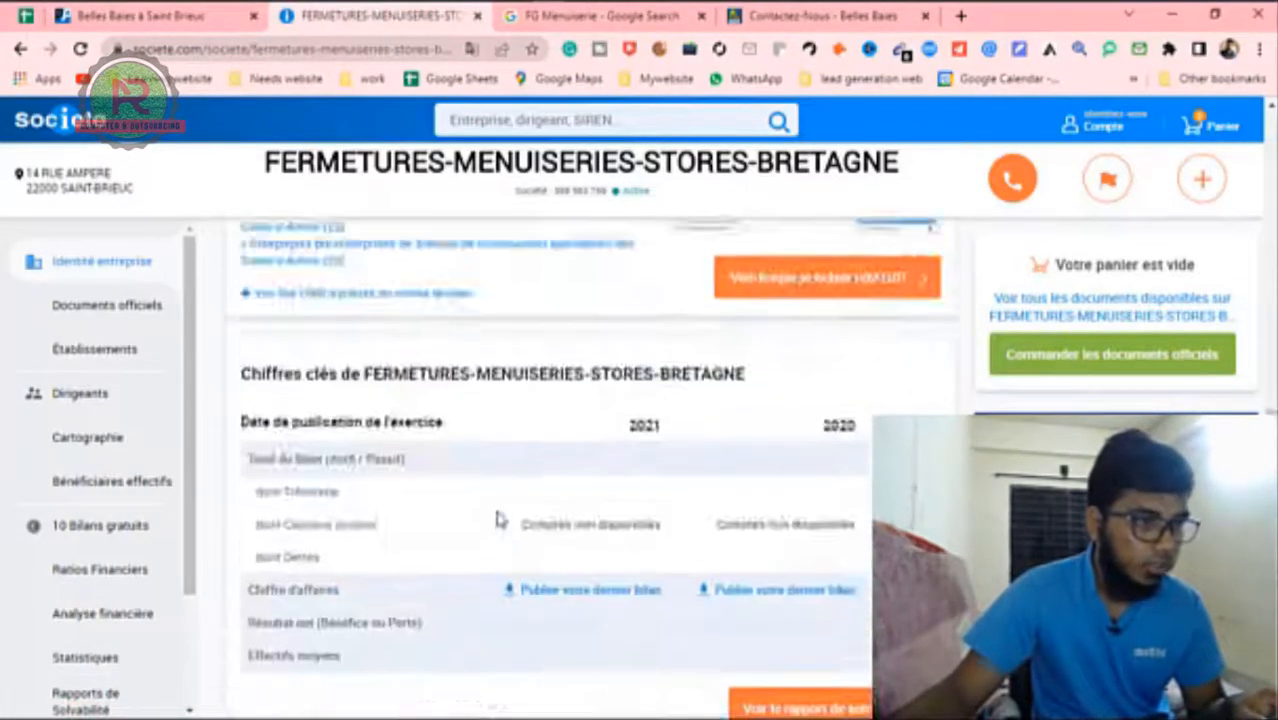
scroll(497, 516, "down", 4)
scroll(493, 500, "down", 3)
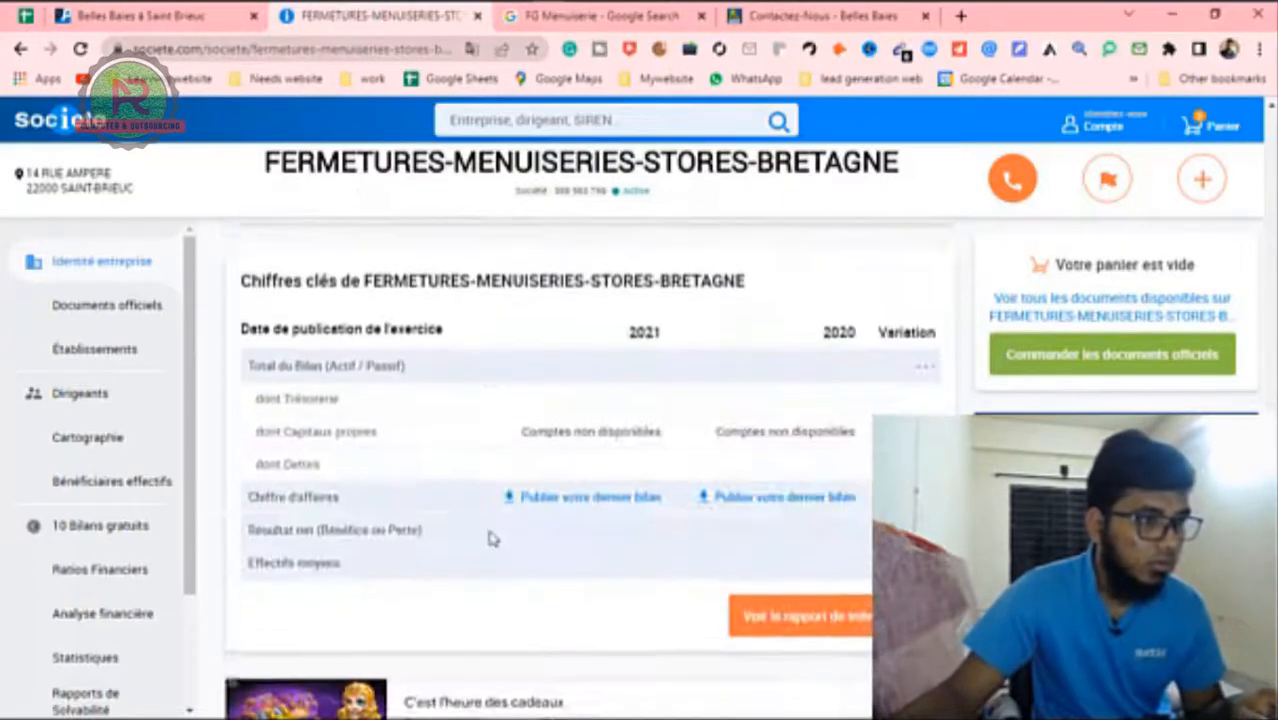
scroll(497, 364, "down", 10)
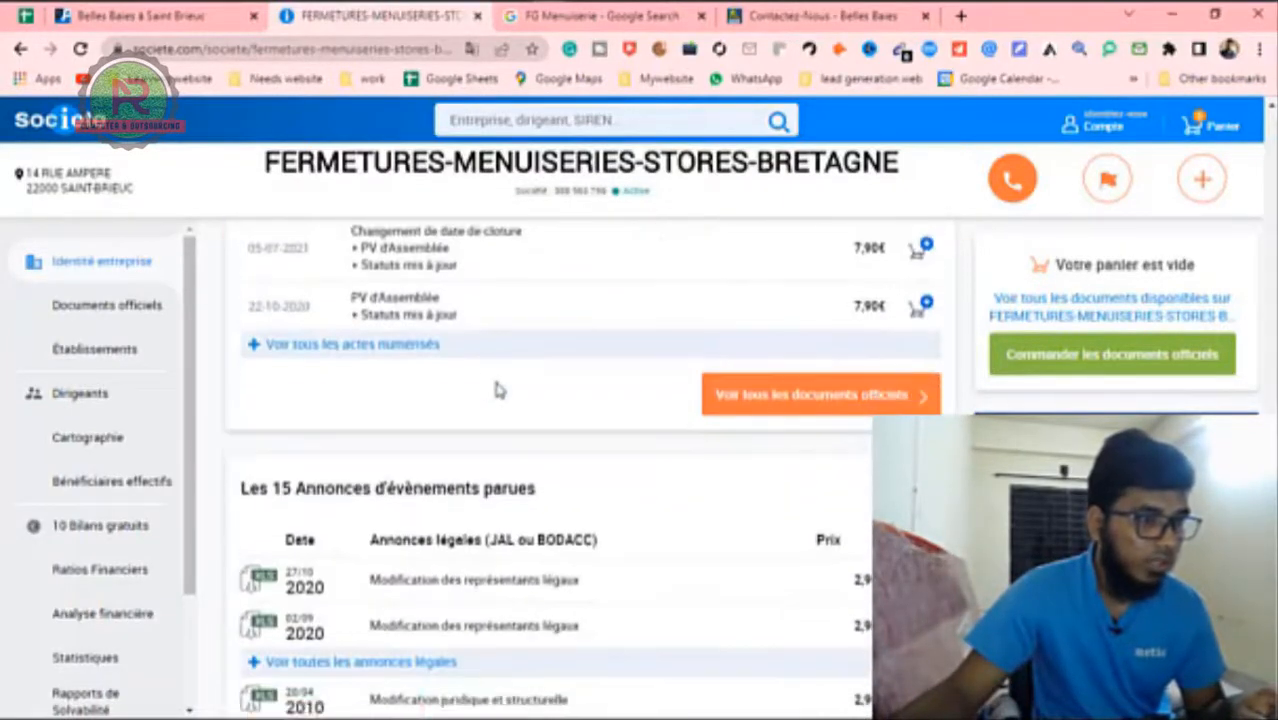
scroll(500, 396, "down", 6)
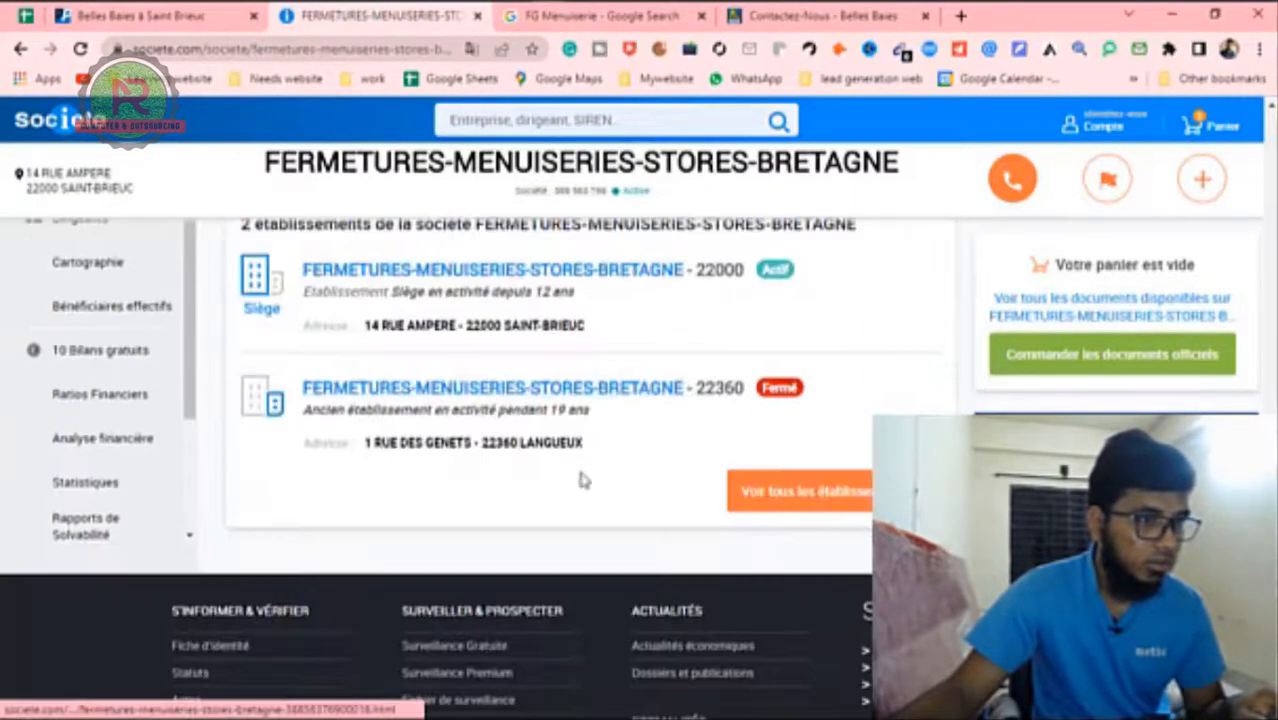
scroll(590, 490, "up", 4)
scroll(590, 495, "up", 8)
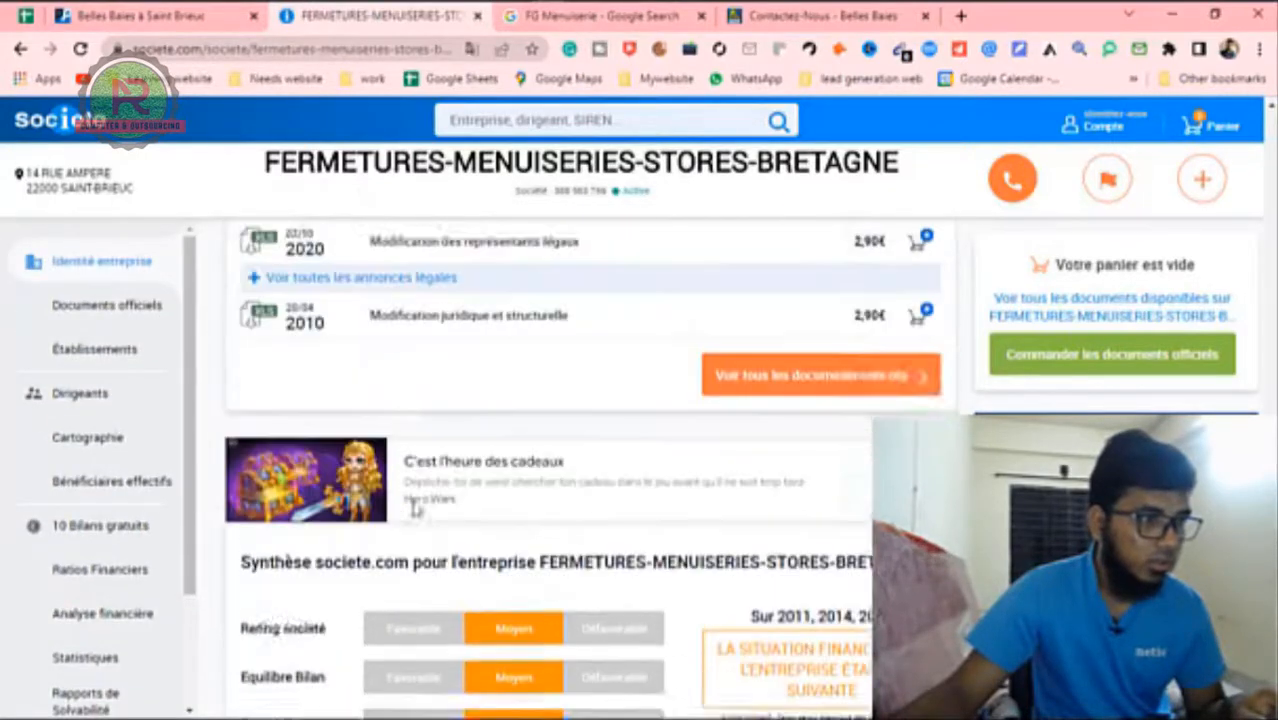
scroll(425, 512, "up", 1)
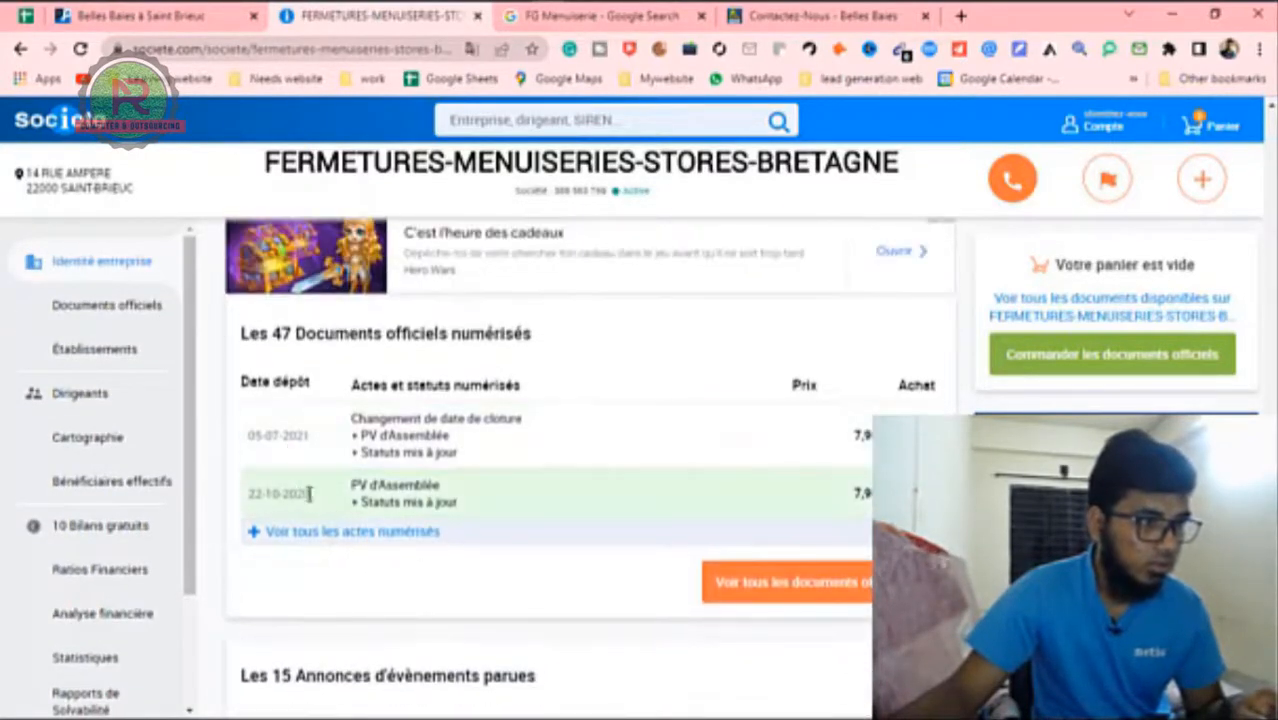
scroll(330, 405, "down", 2)
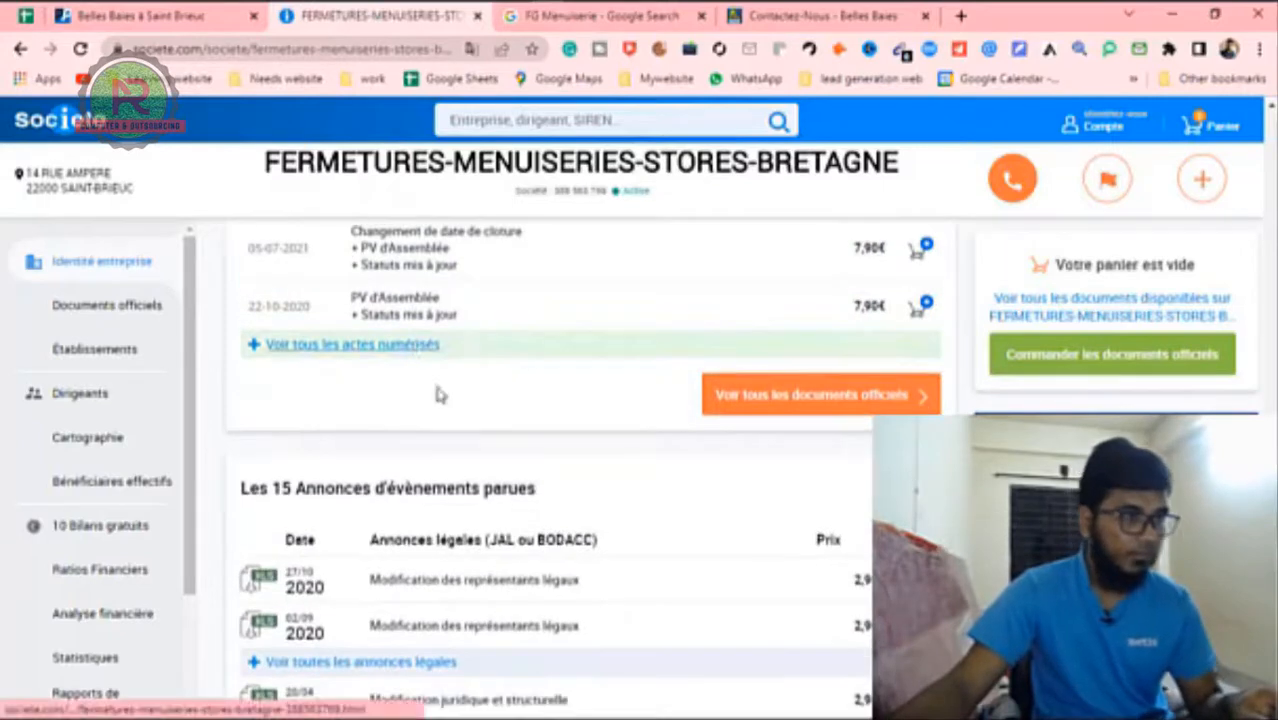
scroll(396, 418, "up", 1)
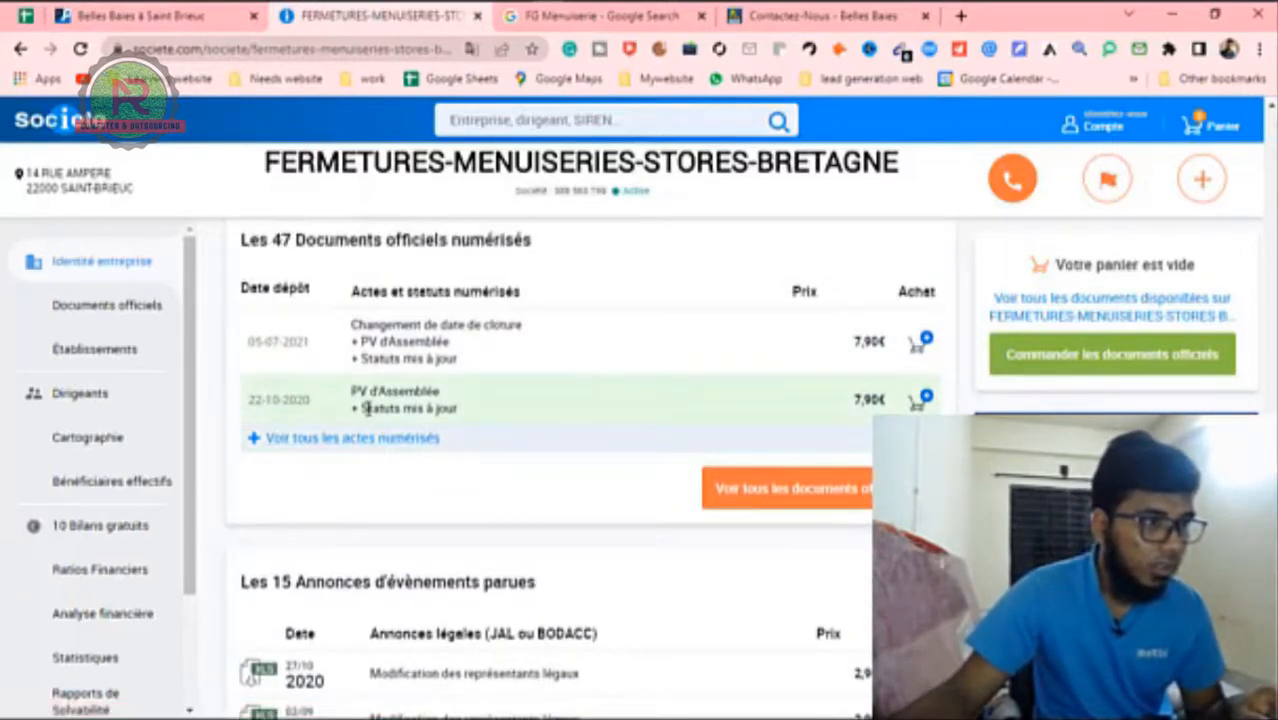
scroll(400, 420, "up", 3)
scroll(405, 416, "up", 3)
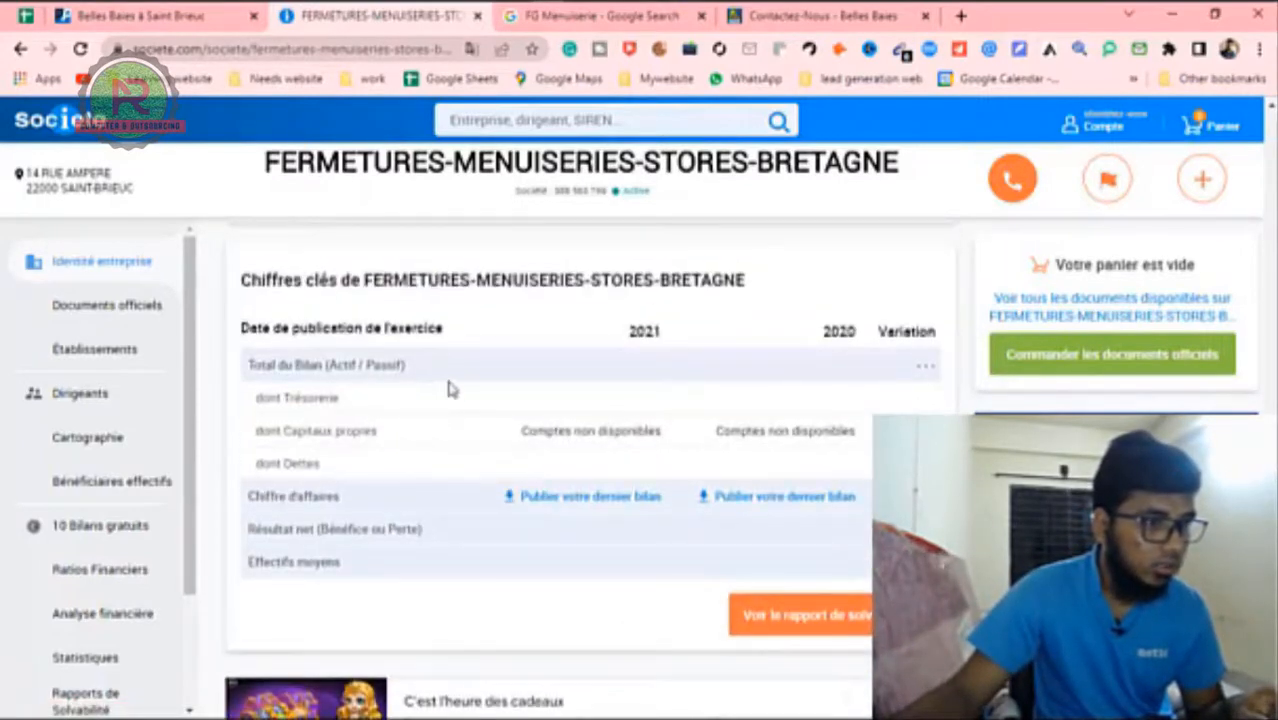
scroll(449, 388, "up", 2)
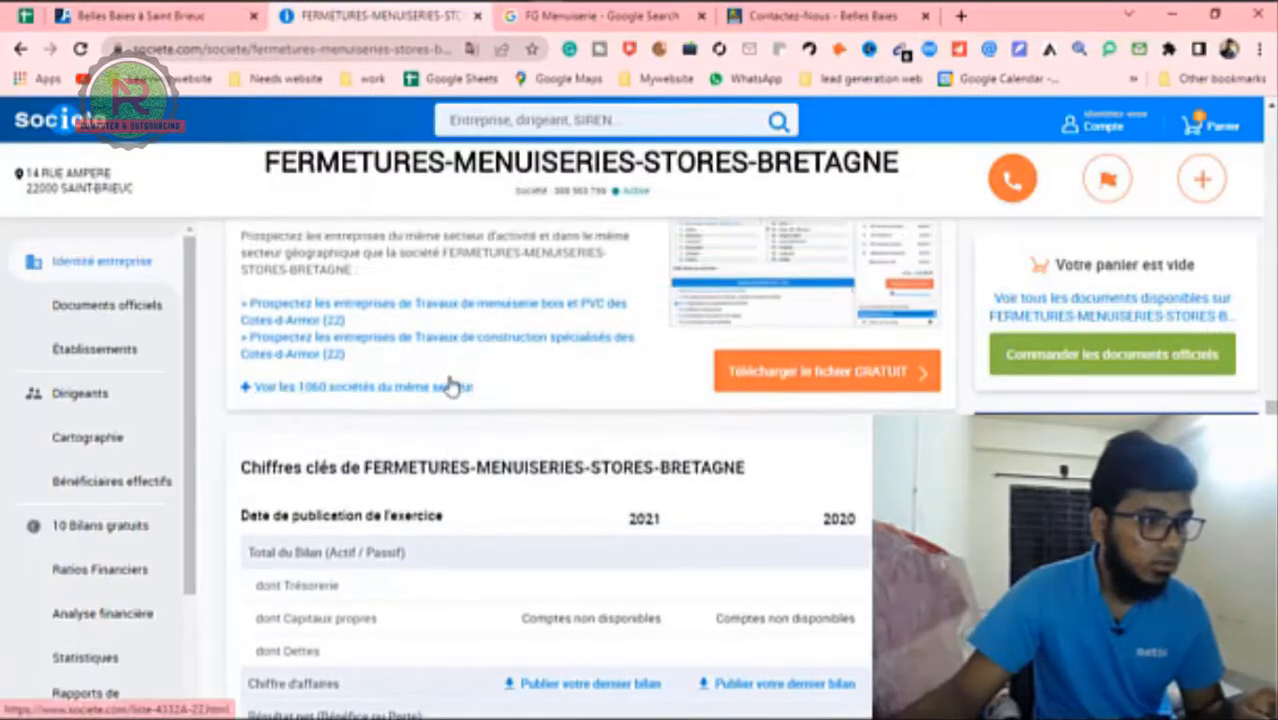
scroll(451, 384, "up", 5)
scroll(451, 376, "up", 8)
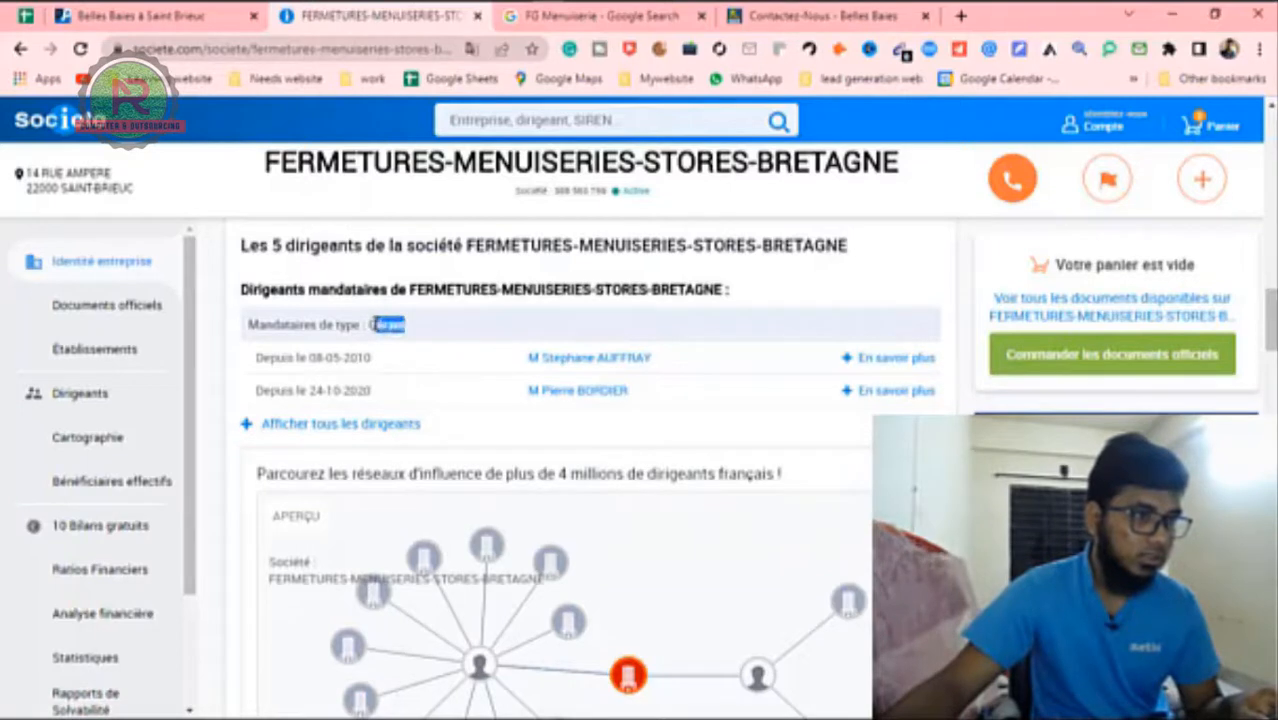
Step: Open the profile of the gérant in office since 24-10-2020 and copy the director's full name into Director Name cell H4 of the sheet
left_click(436, 330)
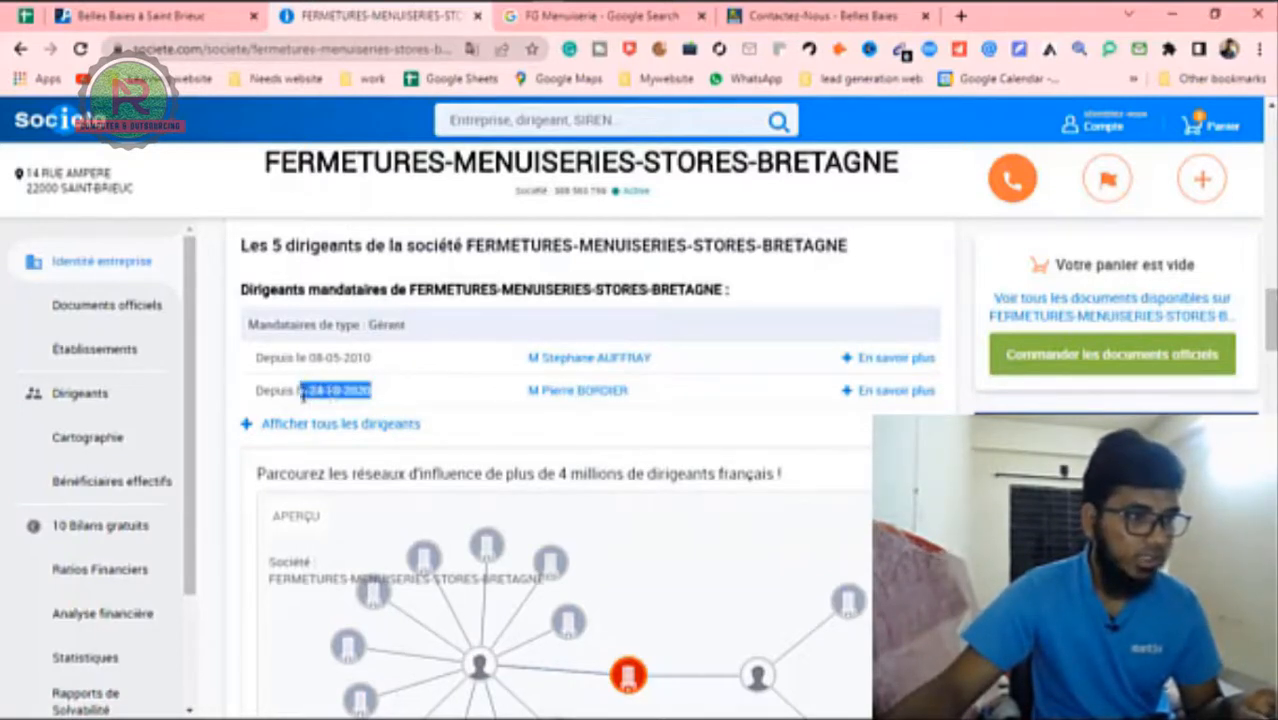
left_click(548, 390)
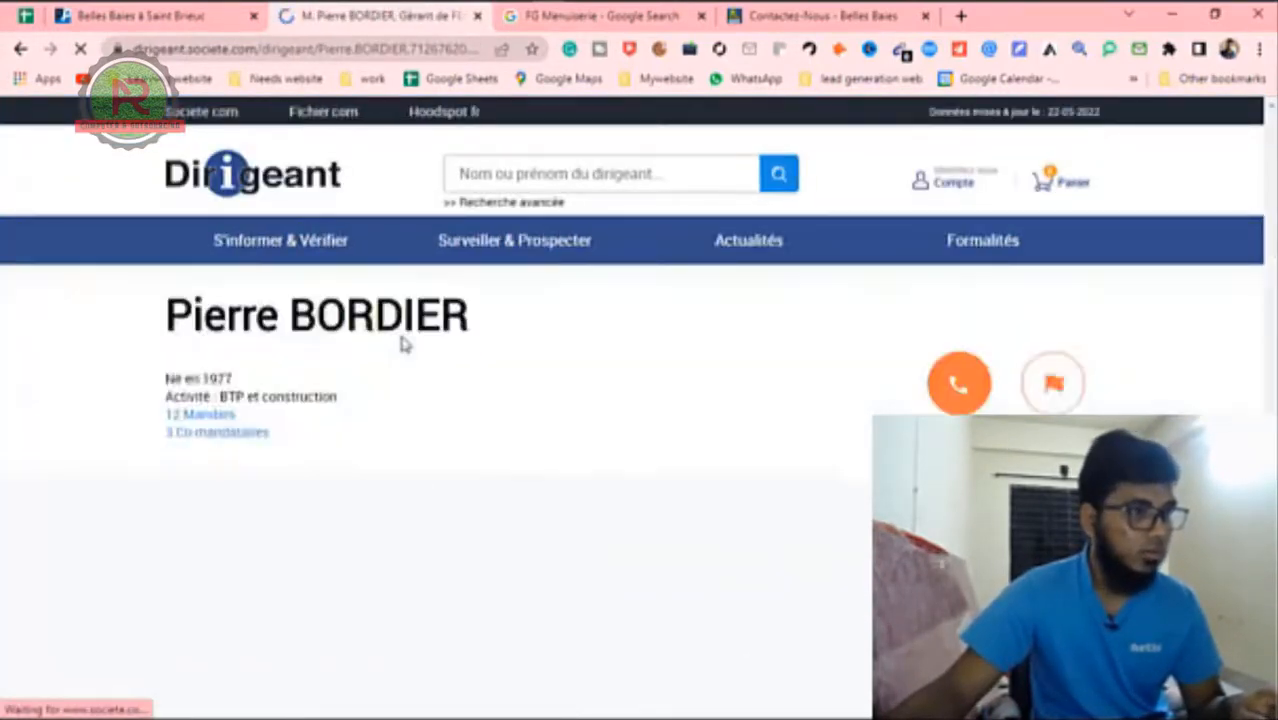
left_click_drag(508, 325, 160, 330)
key("ctrl+c")
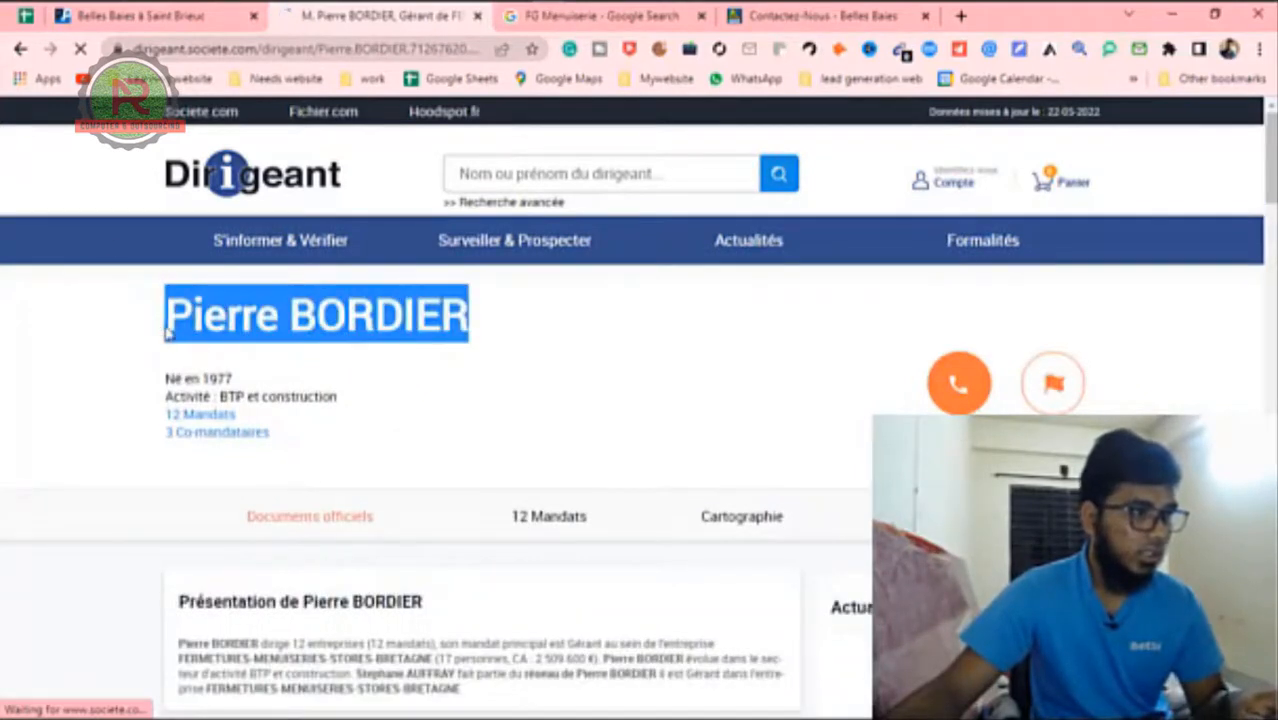
left_click(22, 18)
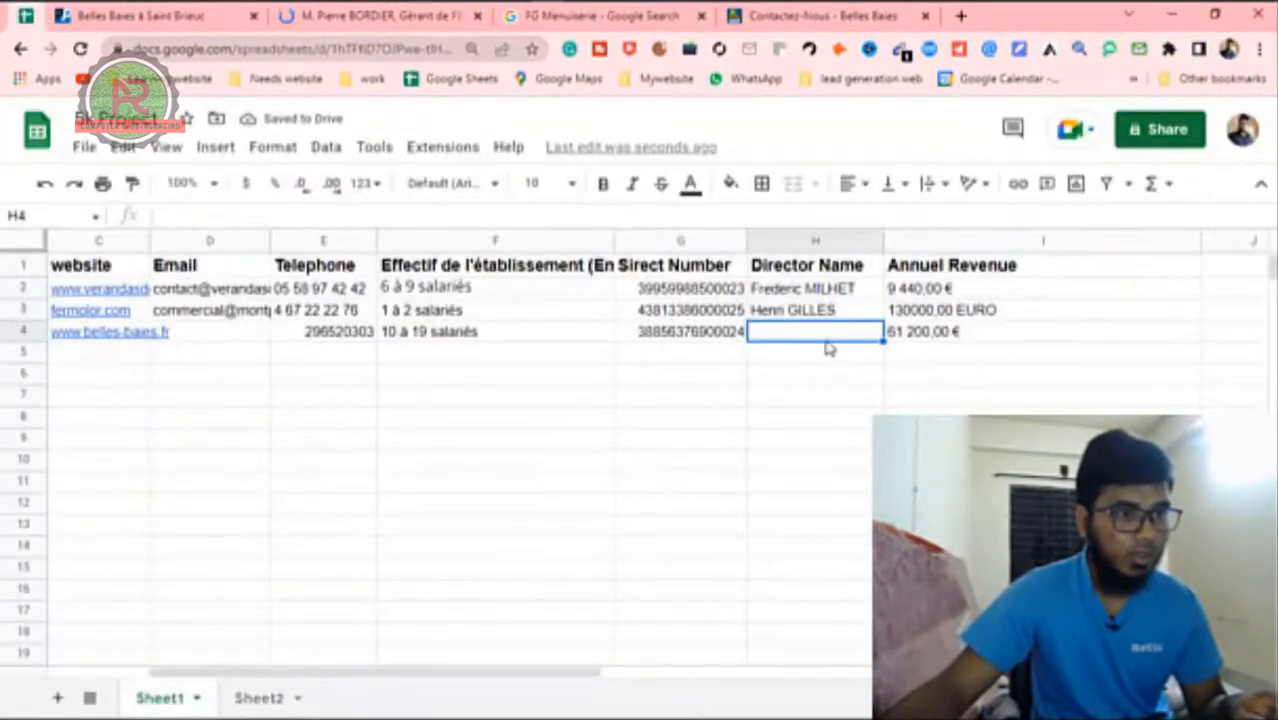
key("ctrl+v")
left_click(707, 378)
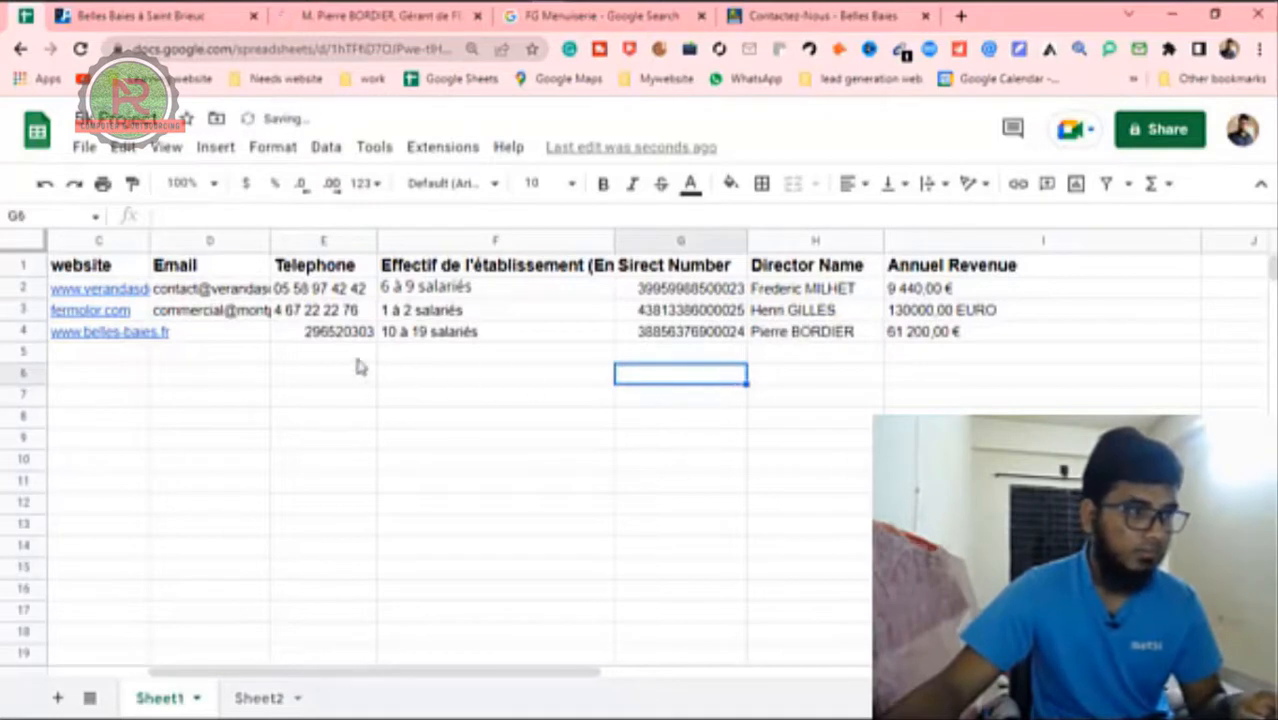
Step: Select Email cell D4 for Belles Baies and check the company website's contact page for an email address, also using Email Hunter
left_click(168, 338)
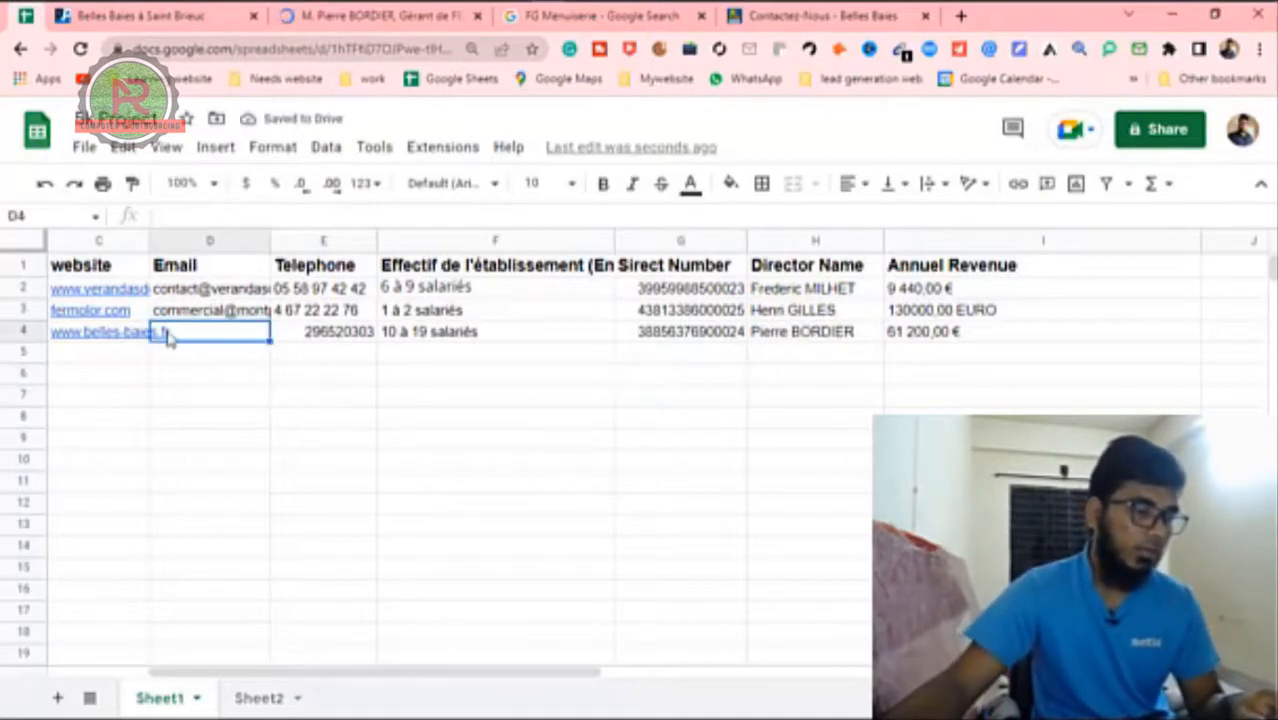
key("Return")
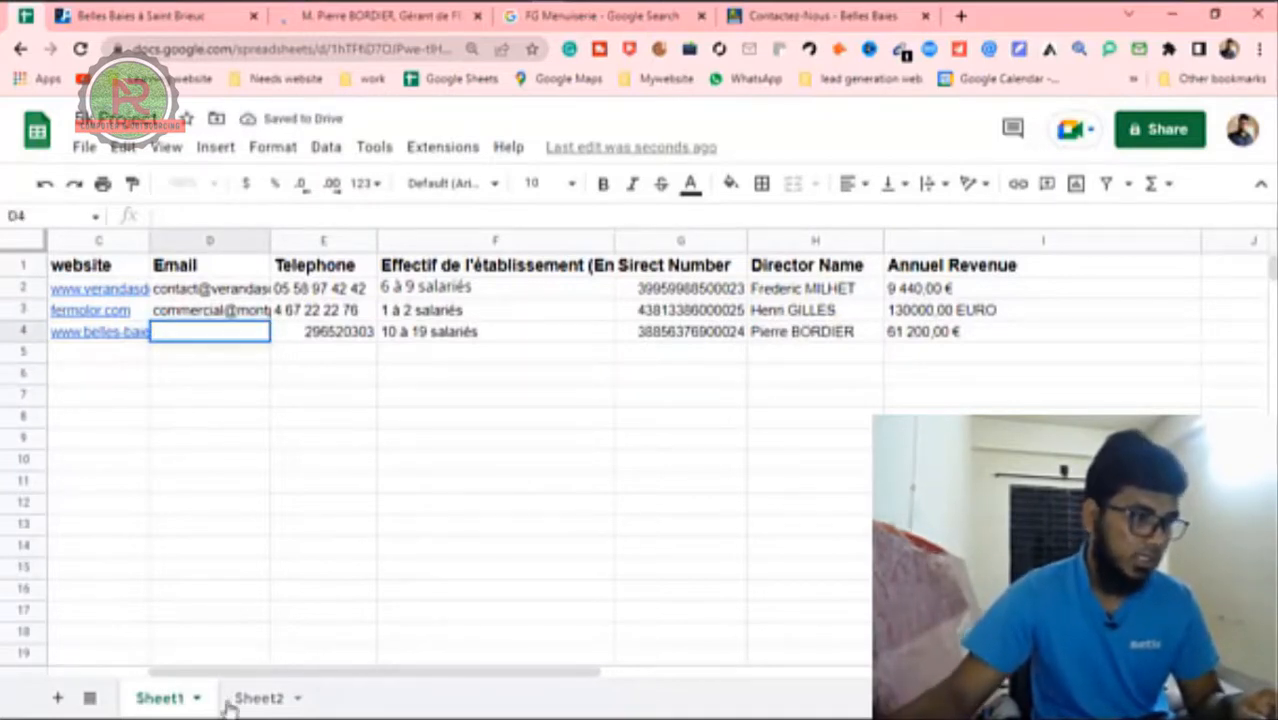
left_click_drag(213, 674, 114, 674)
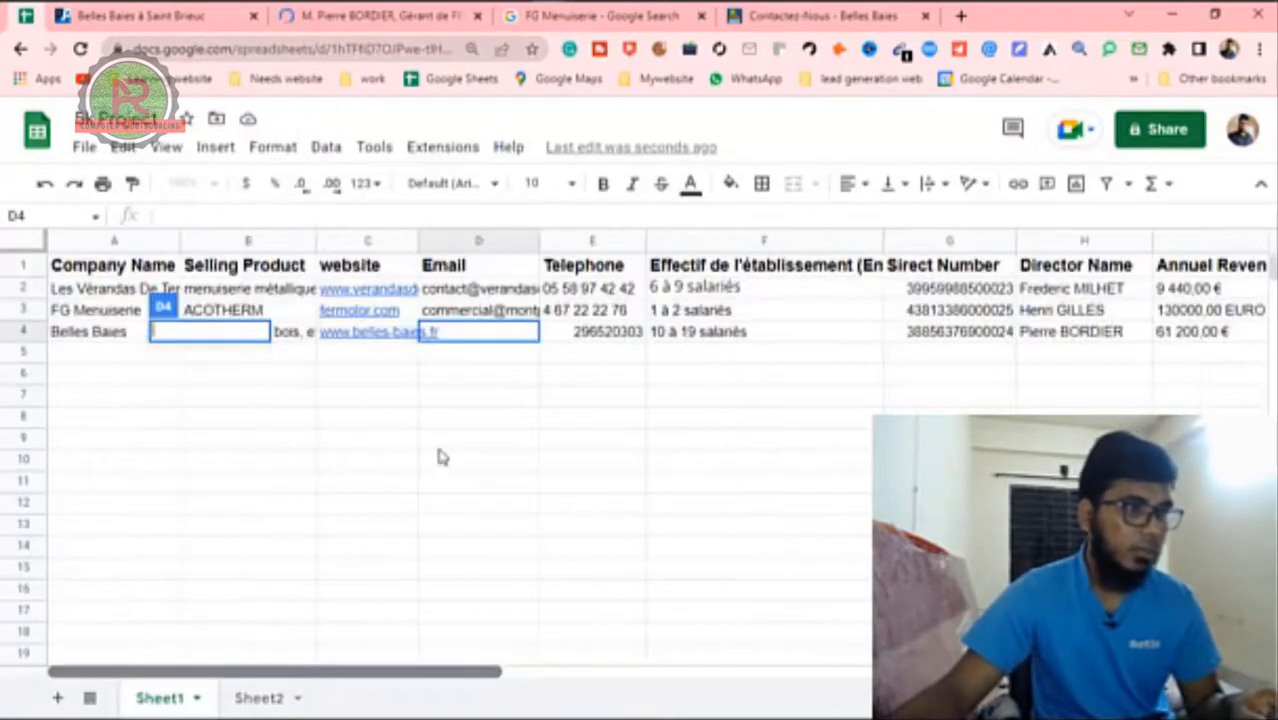
key("Escape")
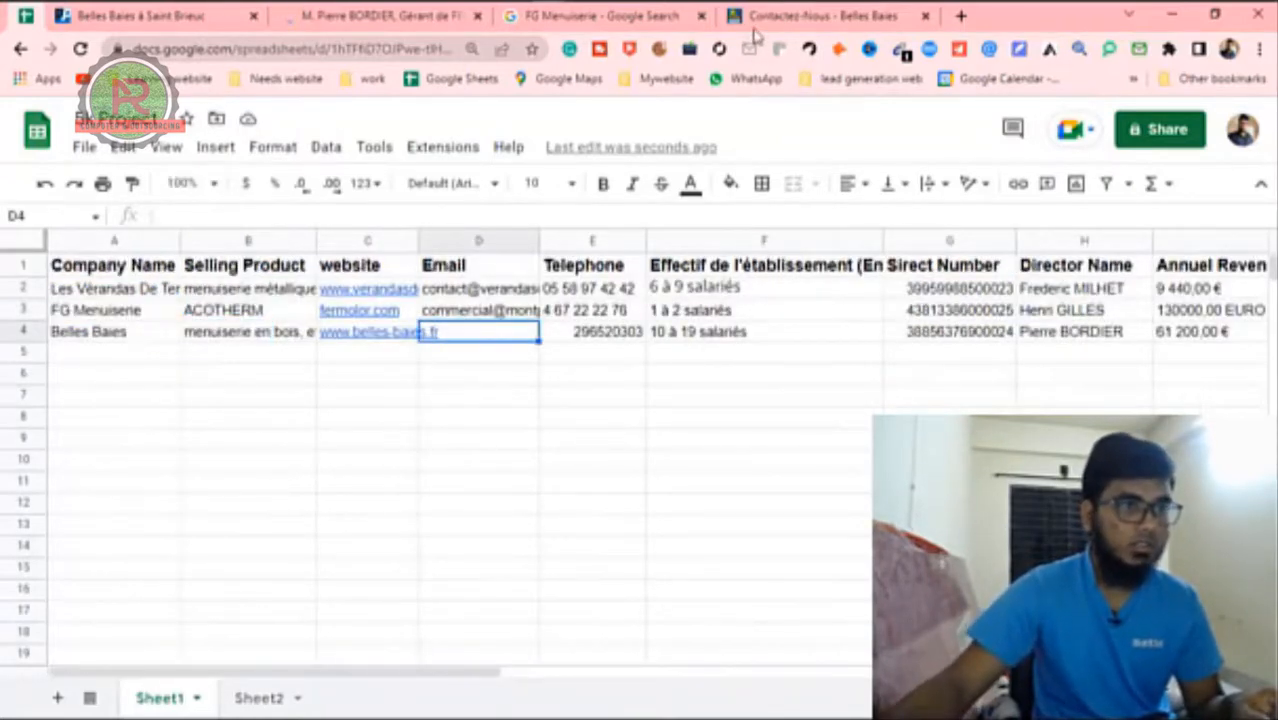
left_click(776, 12)
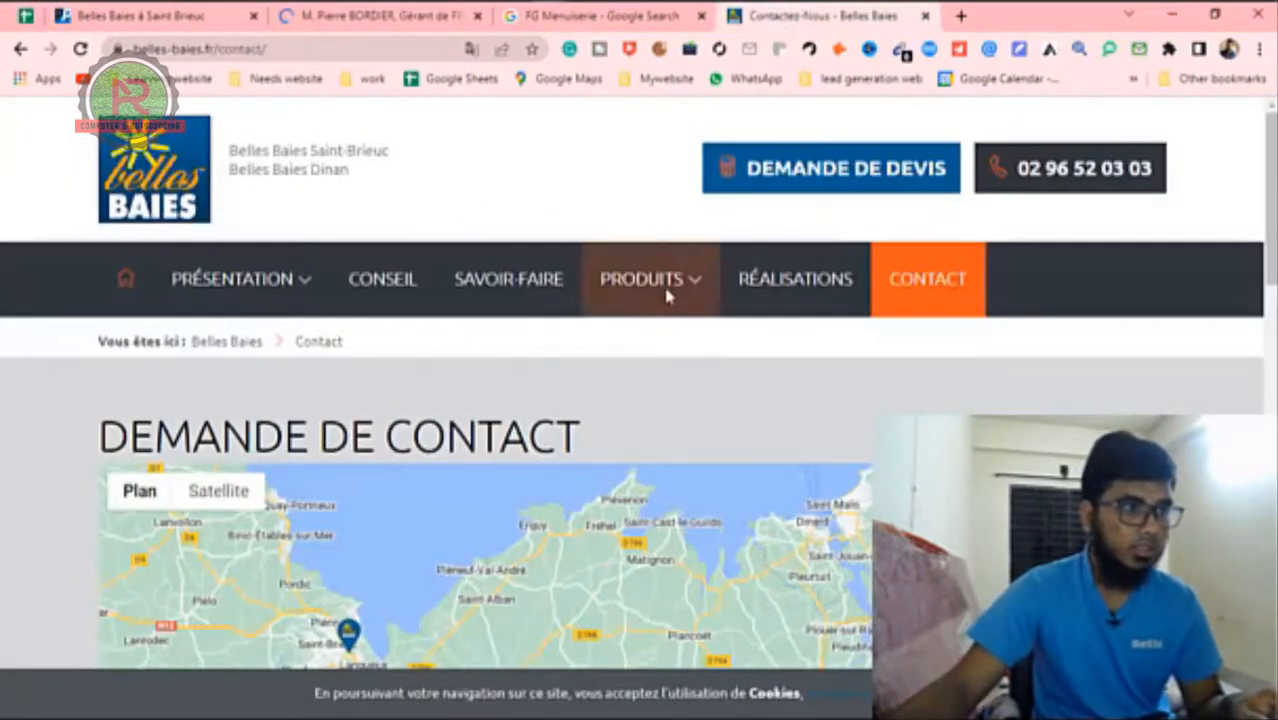
scroll(700, 320, "down", 3)
scroll(745, 342, "down", 5)
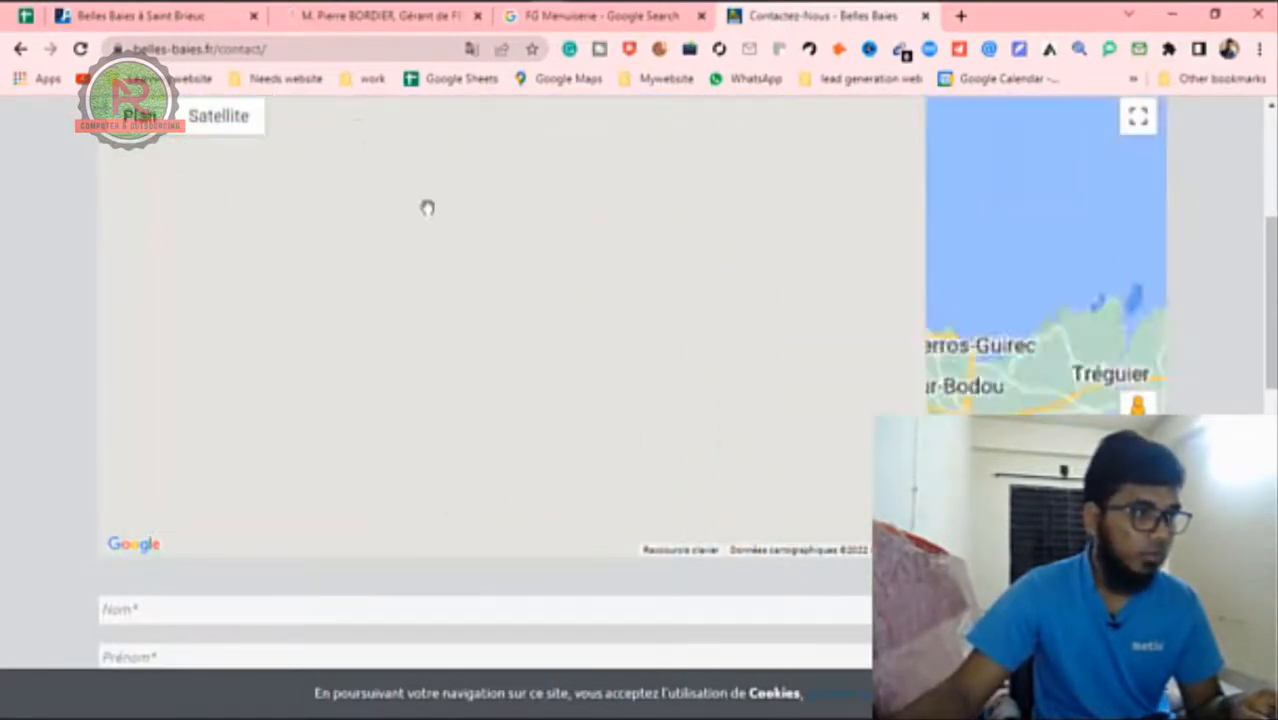
scroll(92, 247, "up", 5)
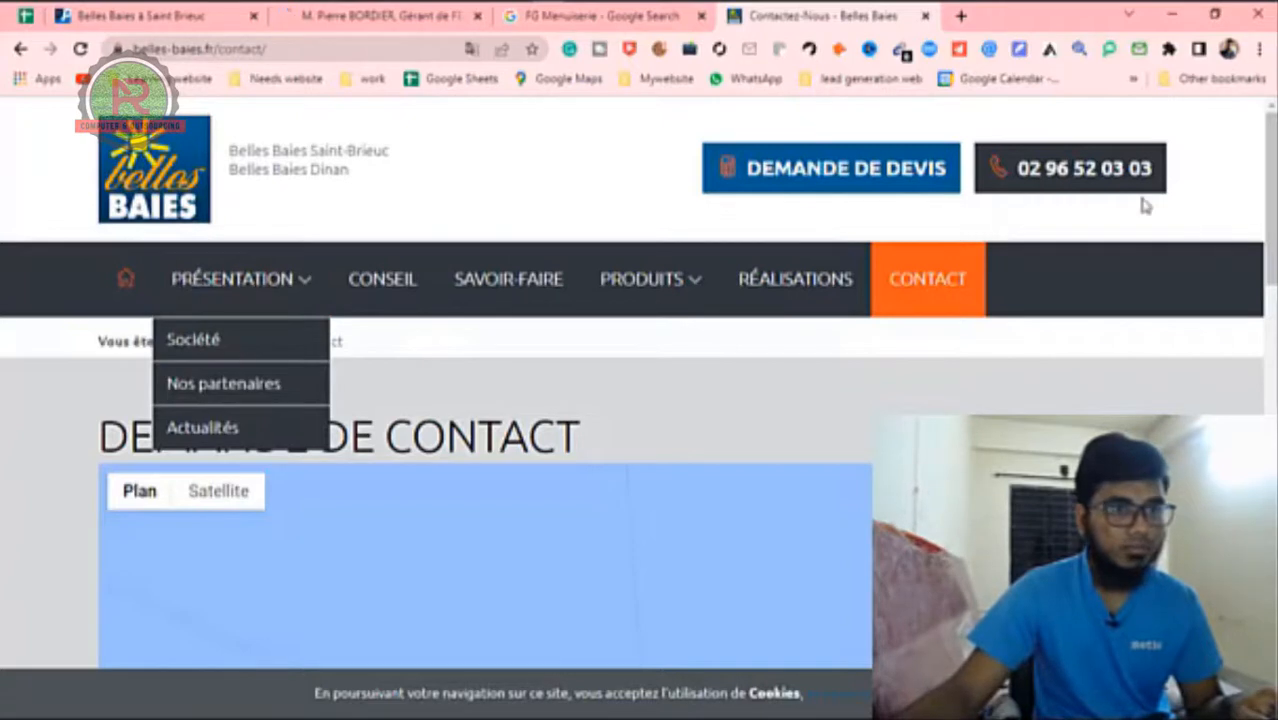
left_click(990, 50)
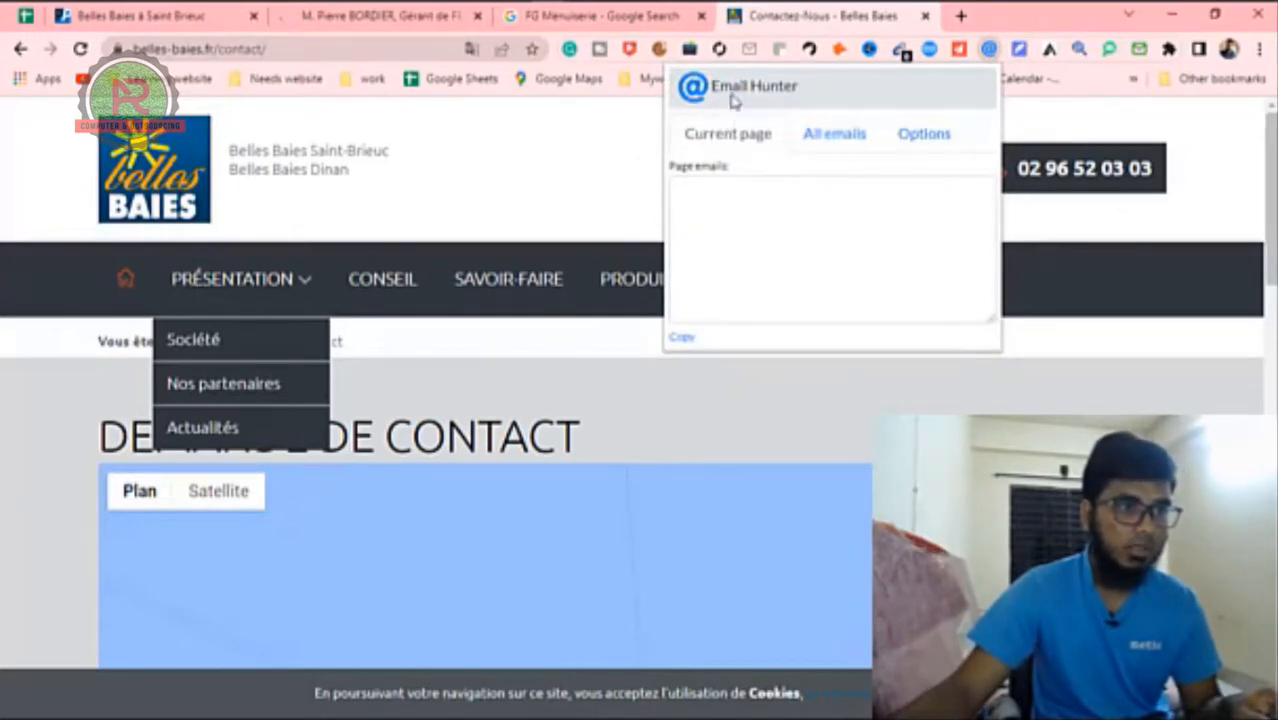
left_click(1220, 188)
scroll(740, 400, "down", 10)
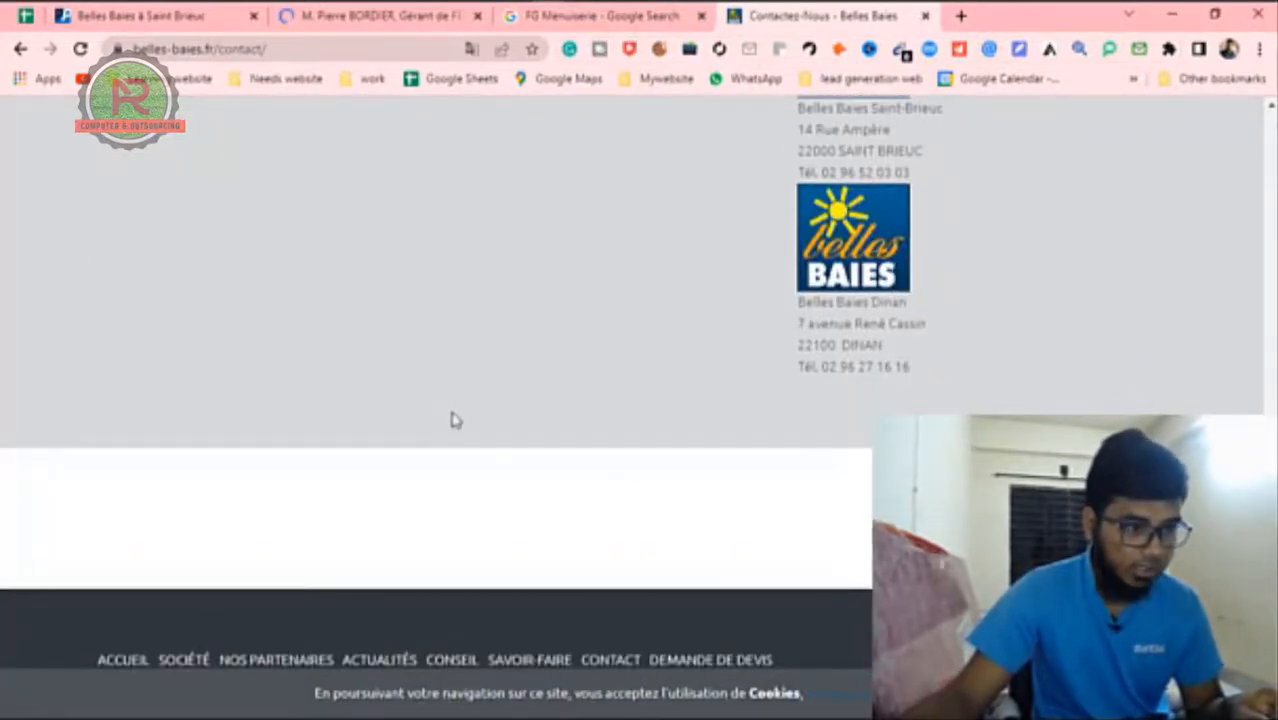
scroll(451, 418, "up", 5)
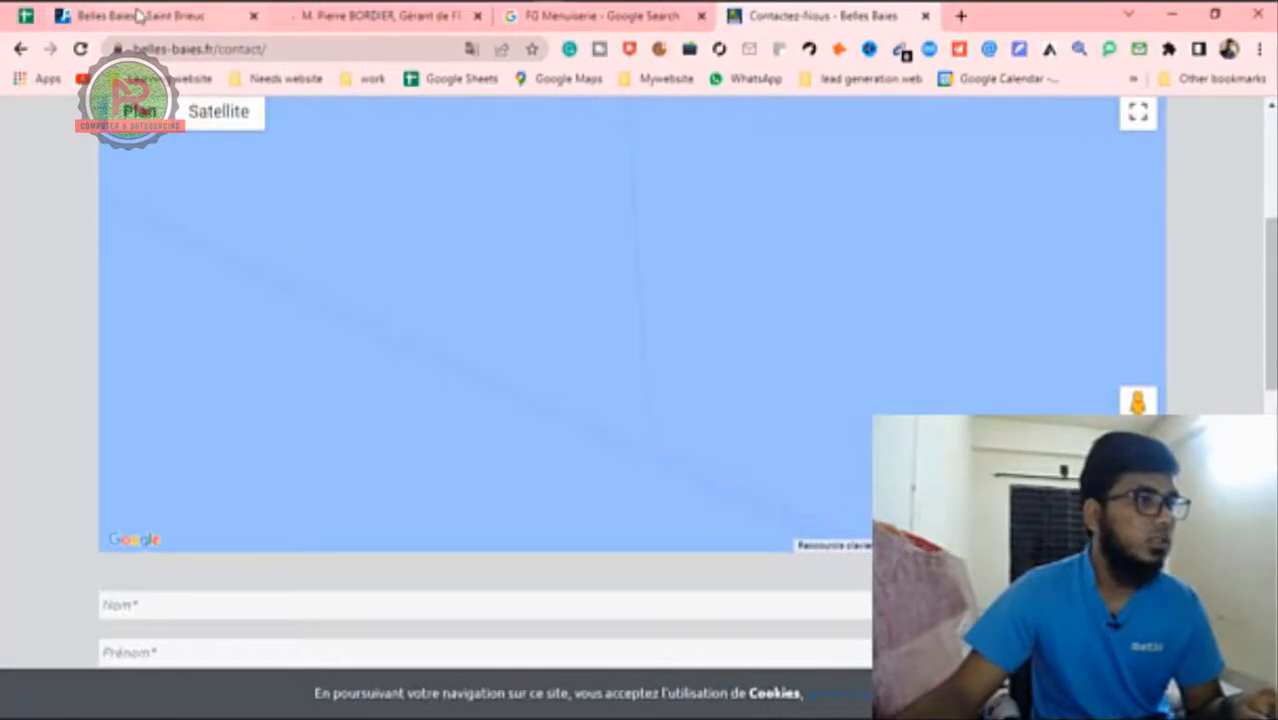
Step: Return to the Belles Baies listing on PagesPro, open its first linked Facebook page and keep waiting for the unresponsive page to load
left_click(138, 15)
scroll(368, 553, "up", 10)
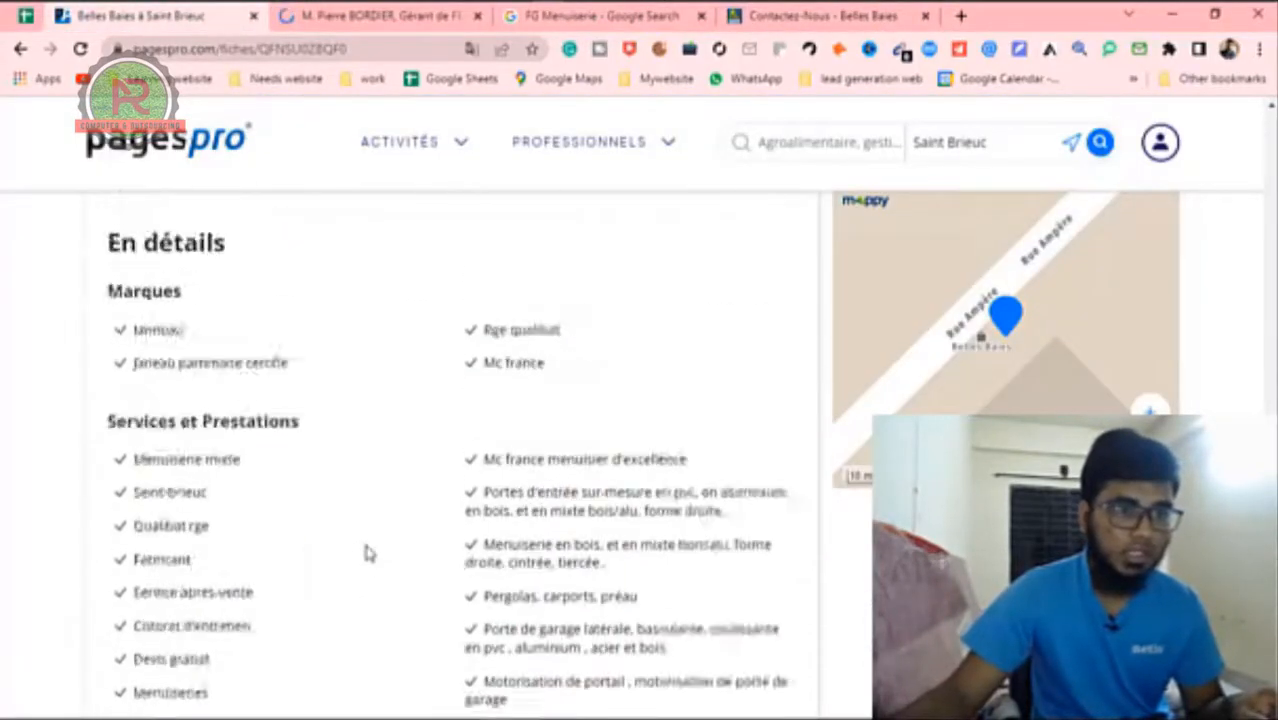
scroll(368, 553, "down", 5)
scroll(368, 553, "up", 15)
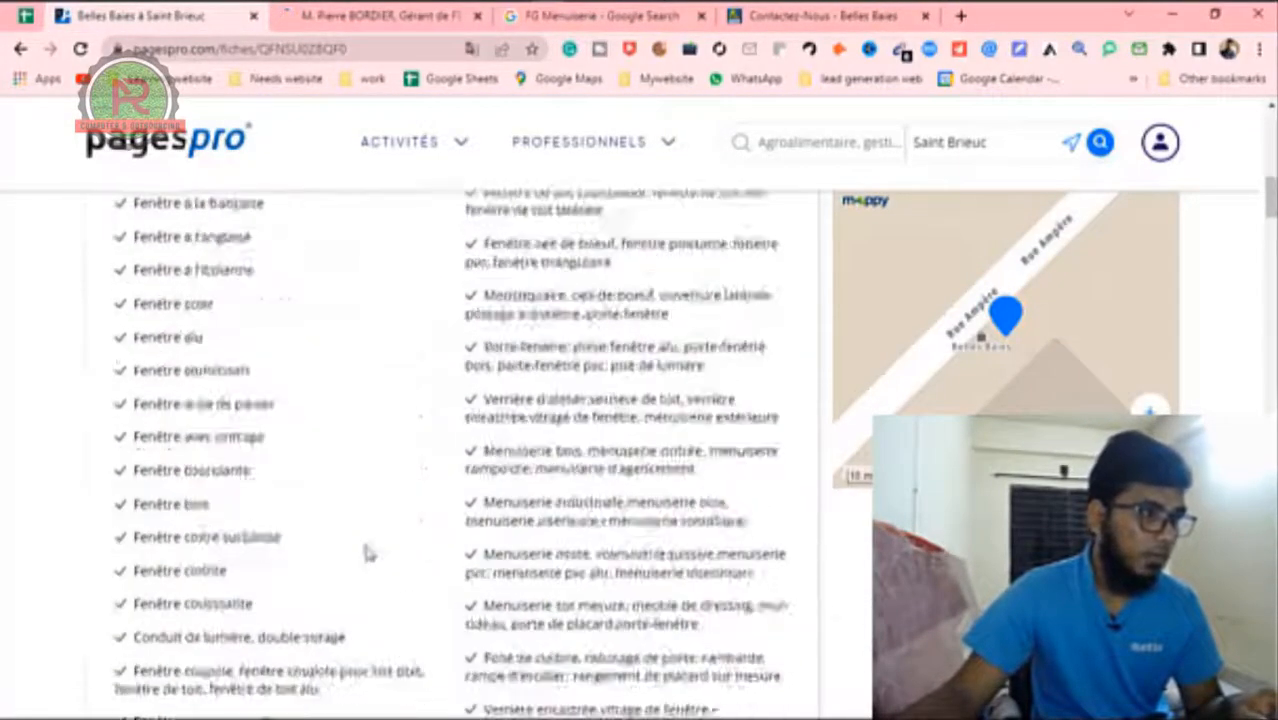
scroll(230, 525, "down", 4)
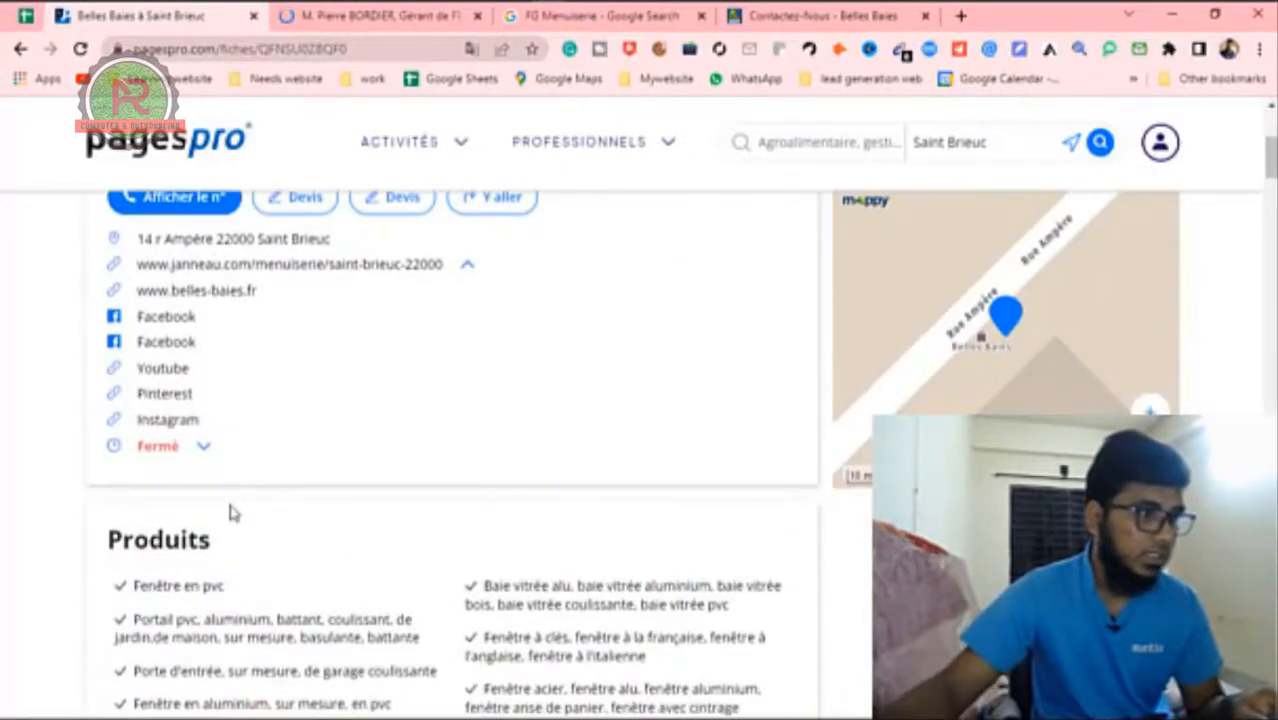
left_click(162, 318)
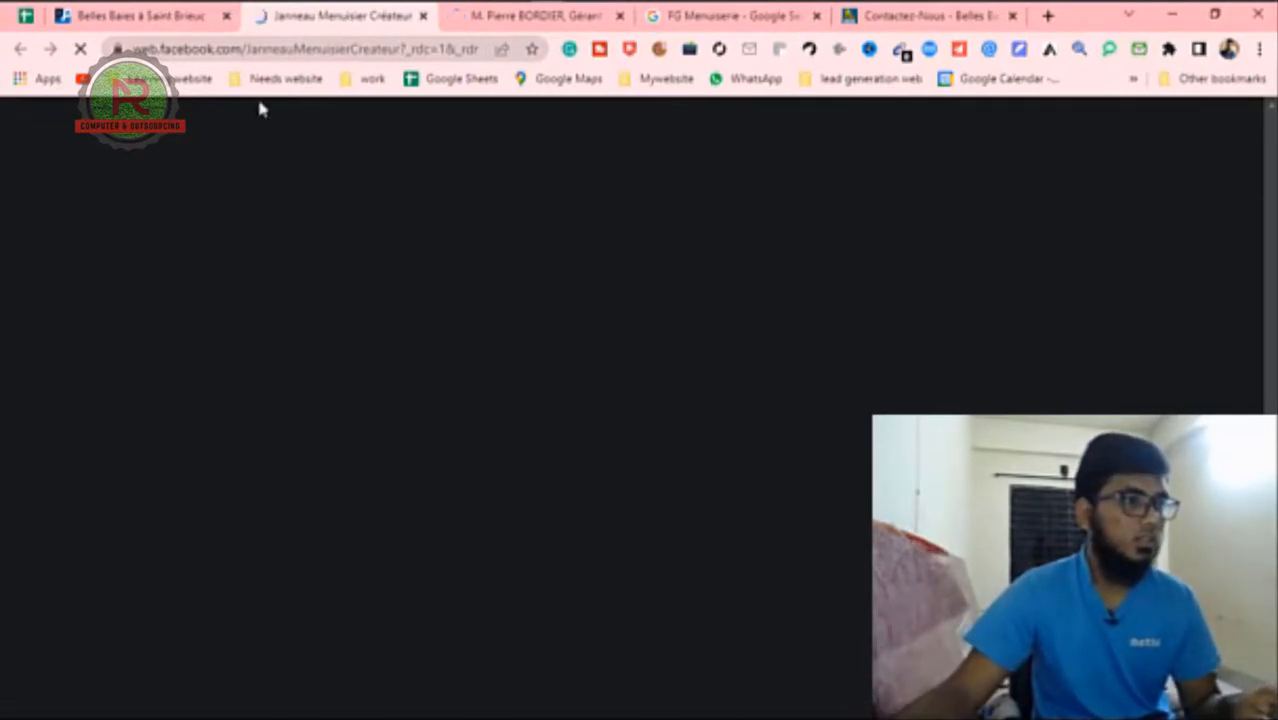
mouse_move(688, 3)
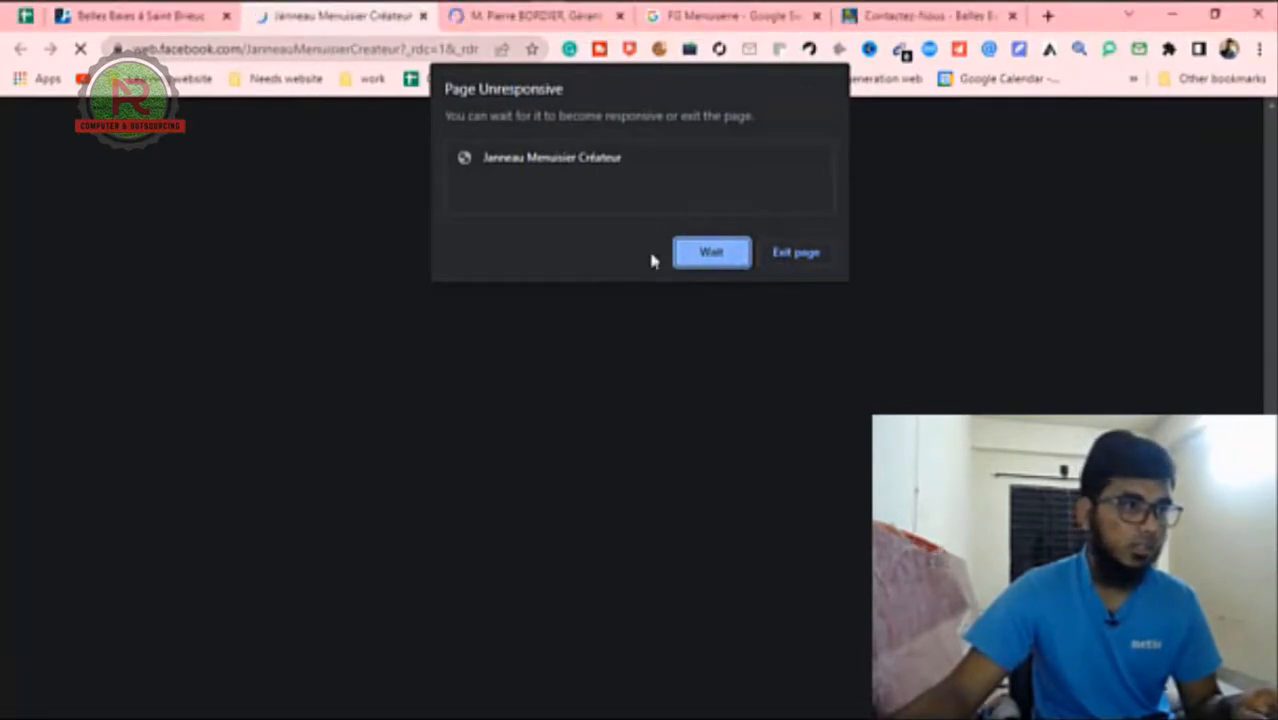
left_click(712, 256)
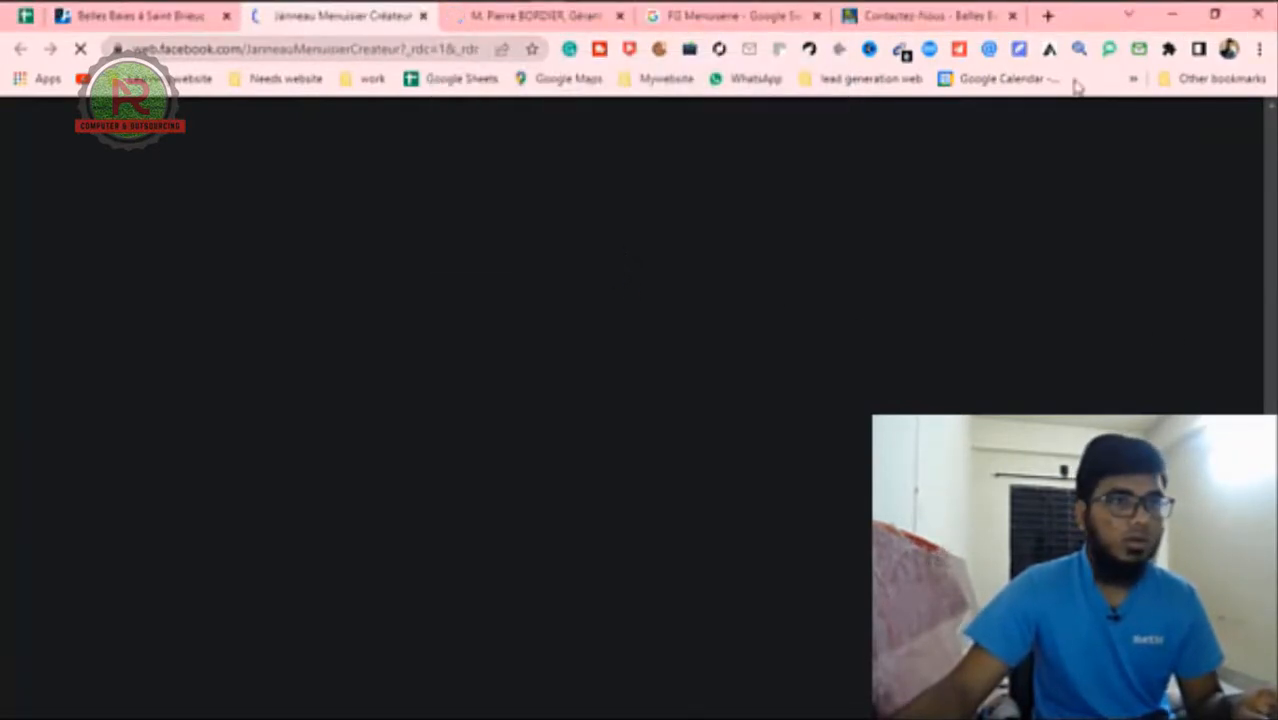
left_click(1173, 16)
right_click(550, 222)
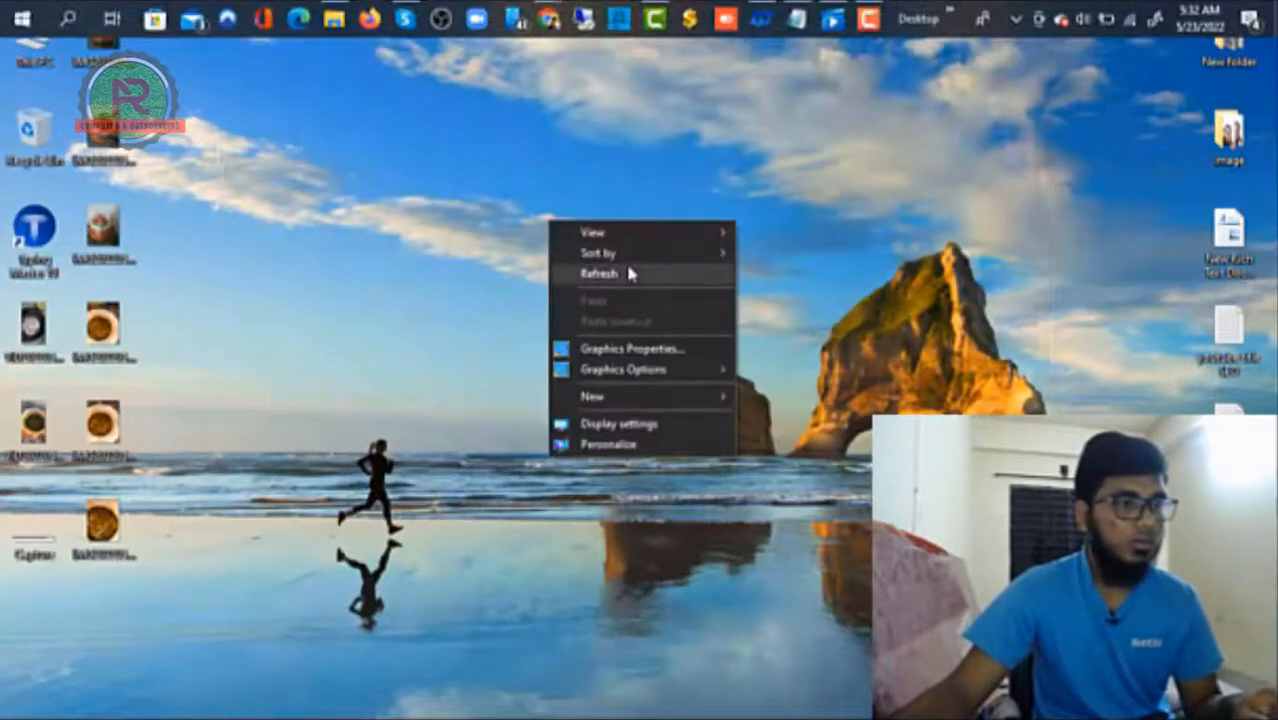
left_click(628, 268)
right_click(622, 219)
left_click(656, 265)
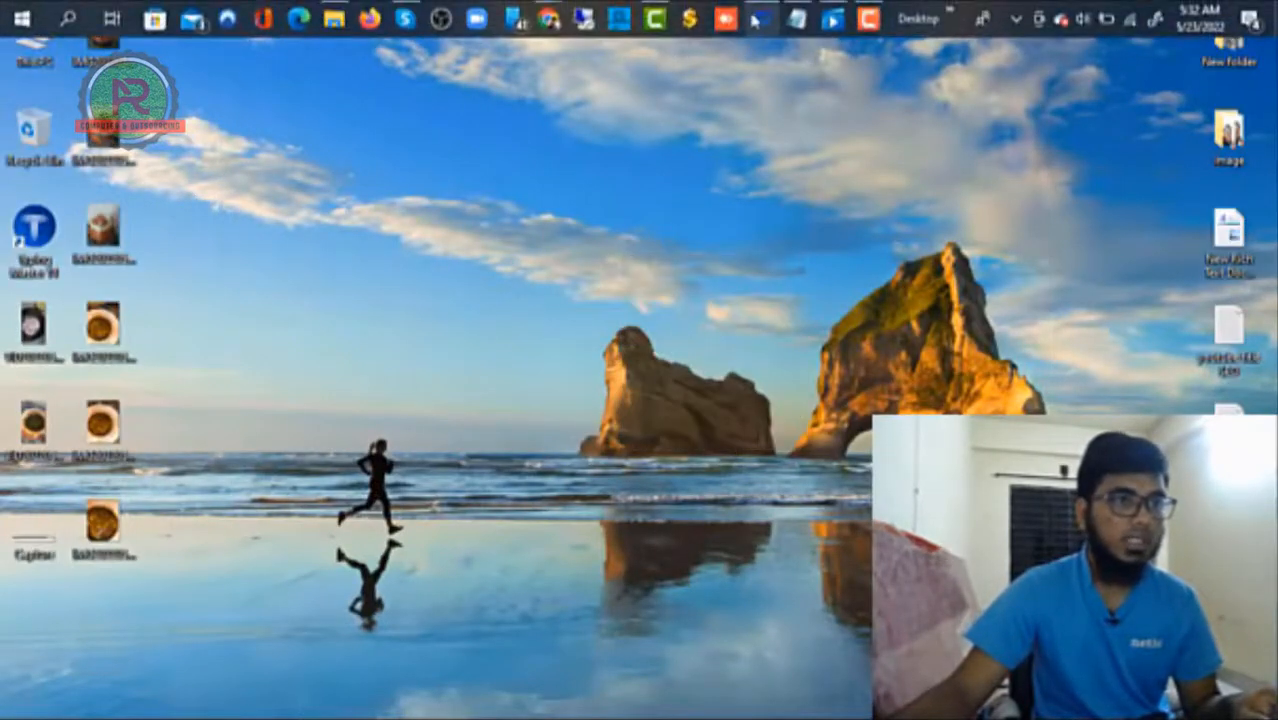
left_click(868, 18)
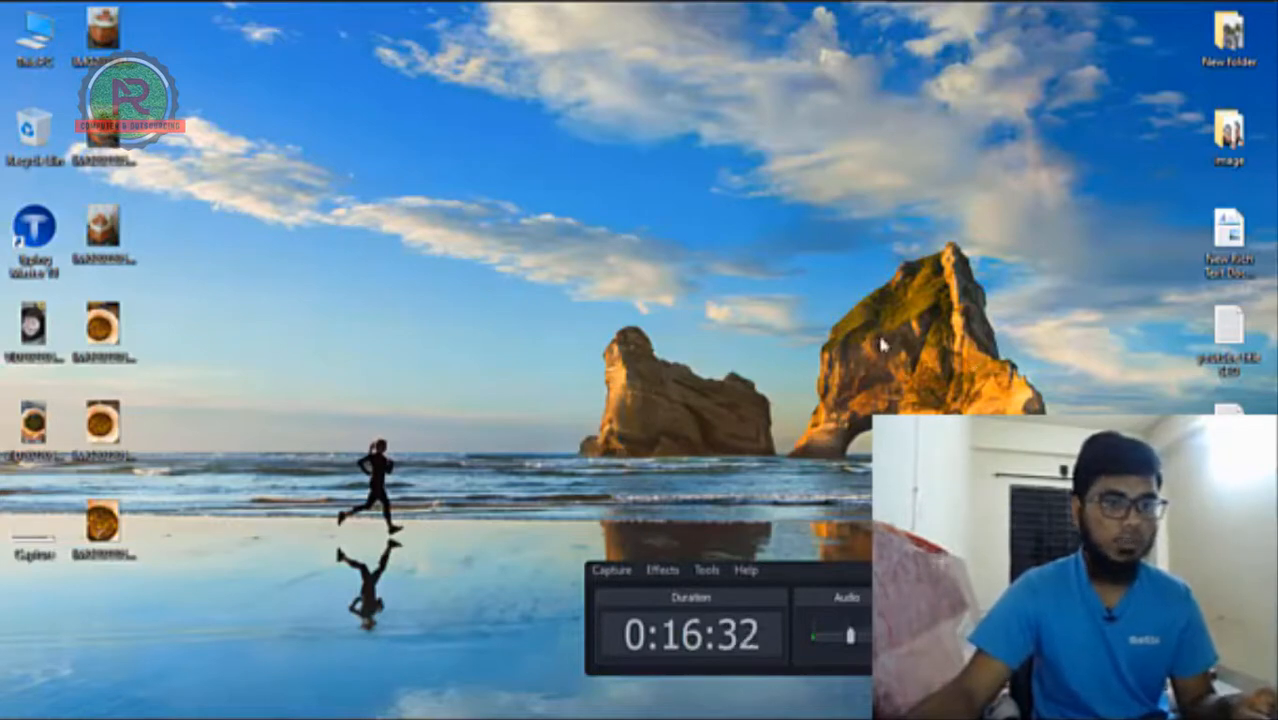
right_click(640, 206)
left_click(711, 254)
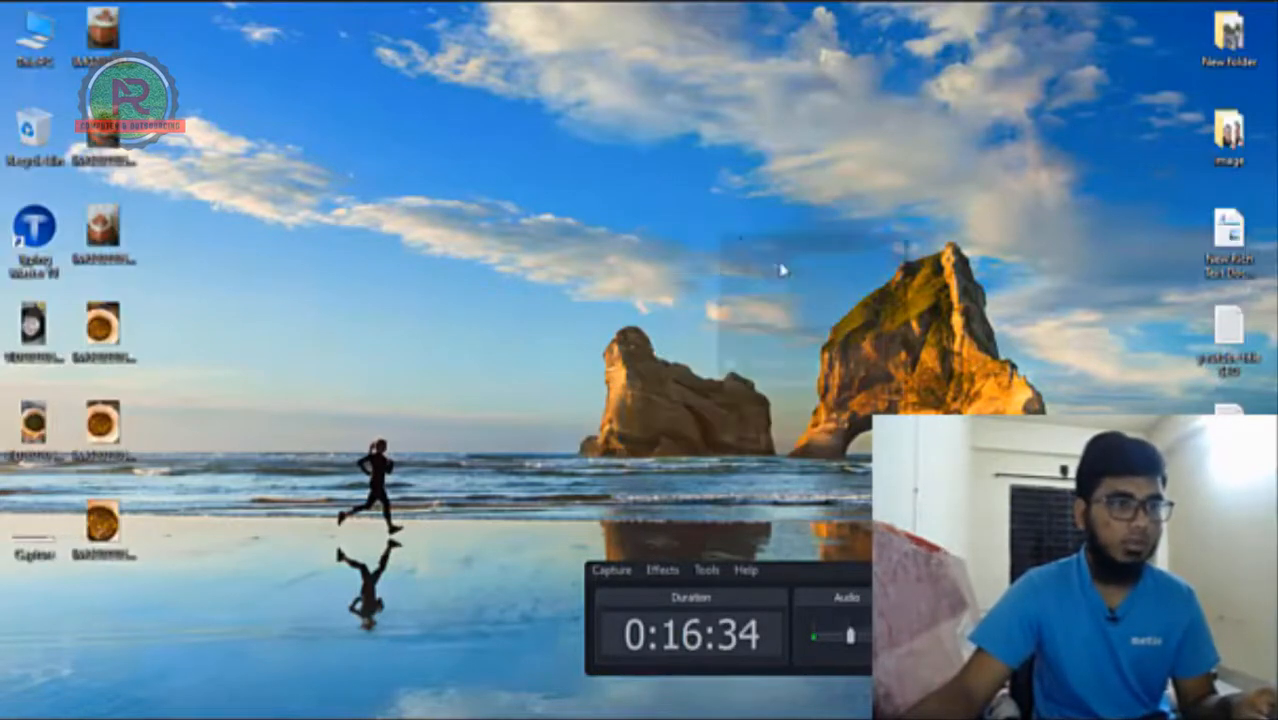
left_click(789, 281)
right_click(786, 258)
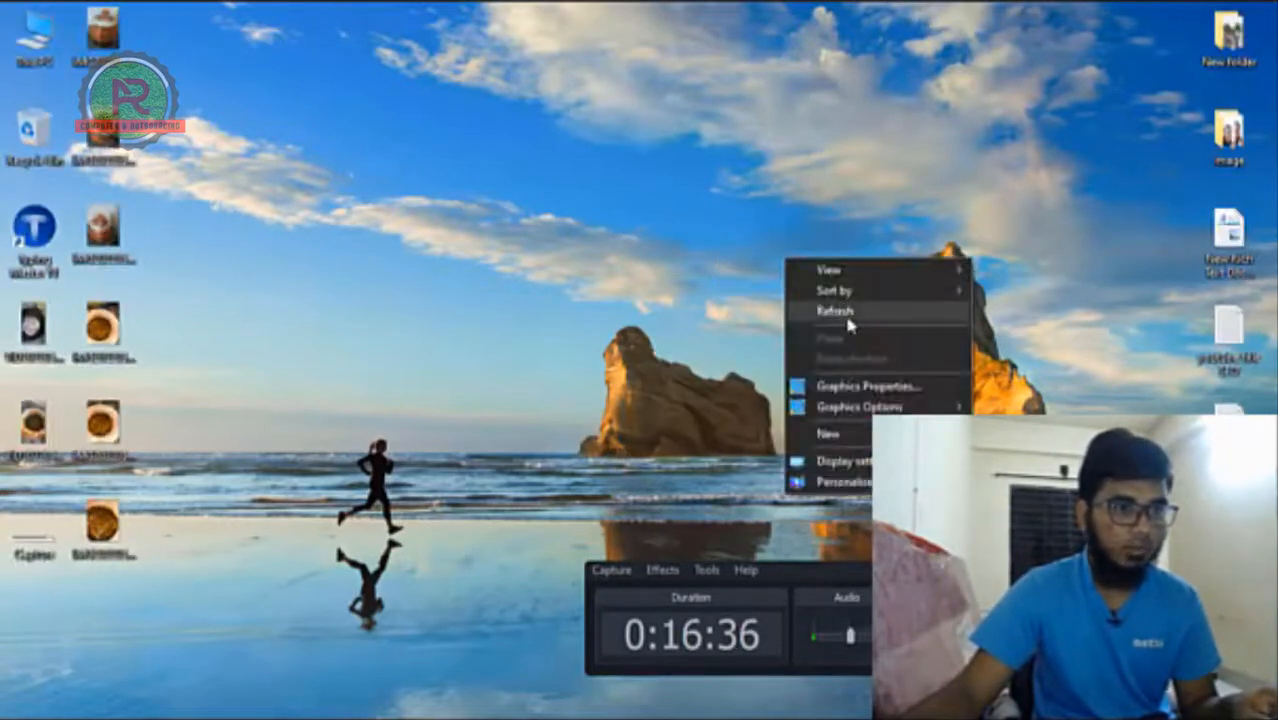
left_click(848, 314)
right_click(799, 229)
left_click(839, 284)
right_click(818, 230)
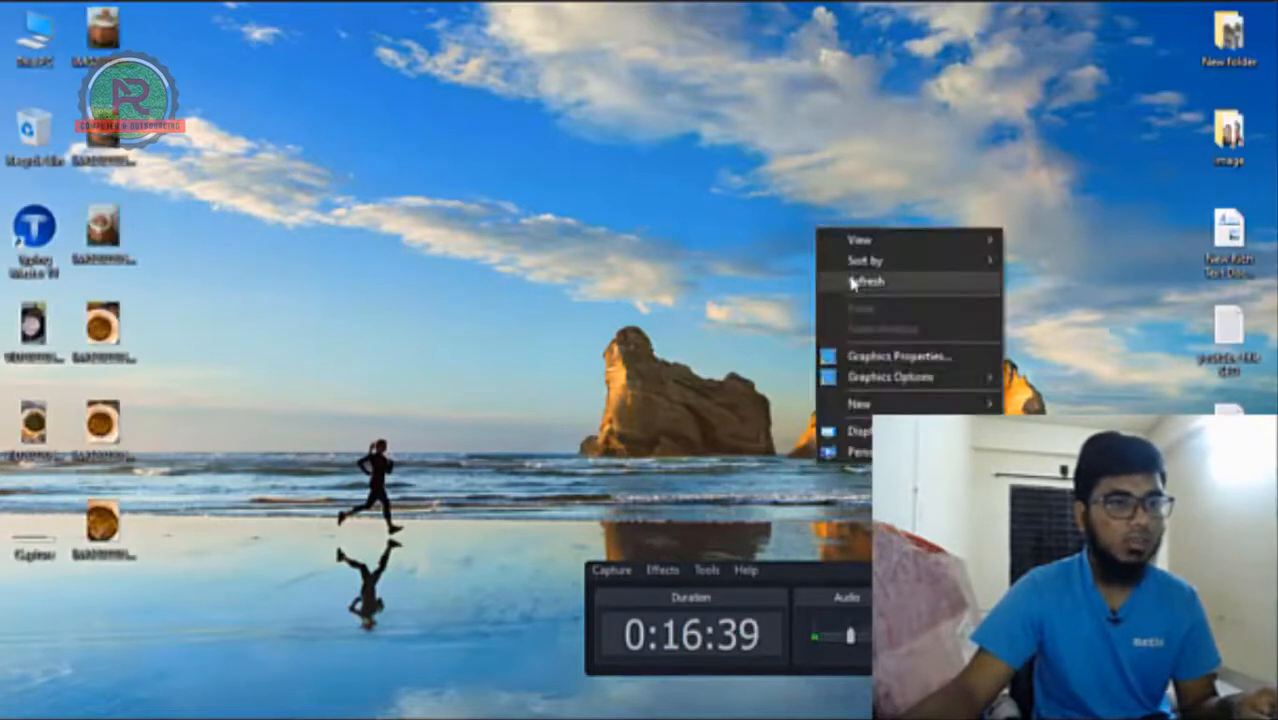
left_click(851, 283)
right_click(821, 235)
left_click(832, 288)
right_click(766, 190)
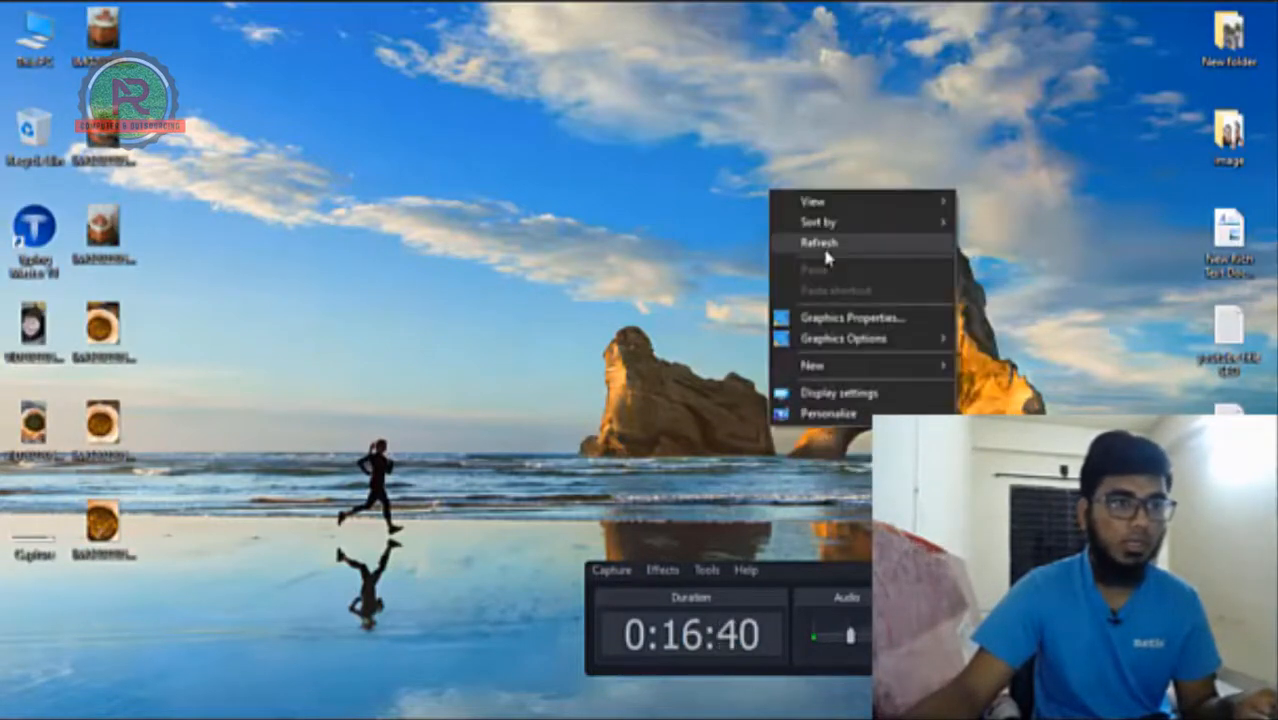
left_click(825, 250)
right_click(797, 190)
left_click(847, 246)
right_click(794, 191)
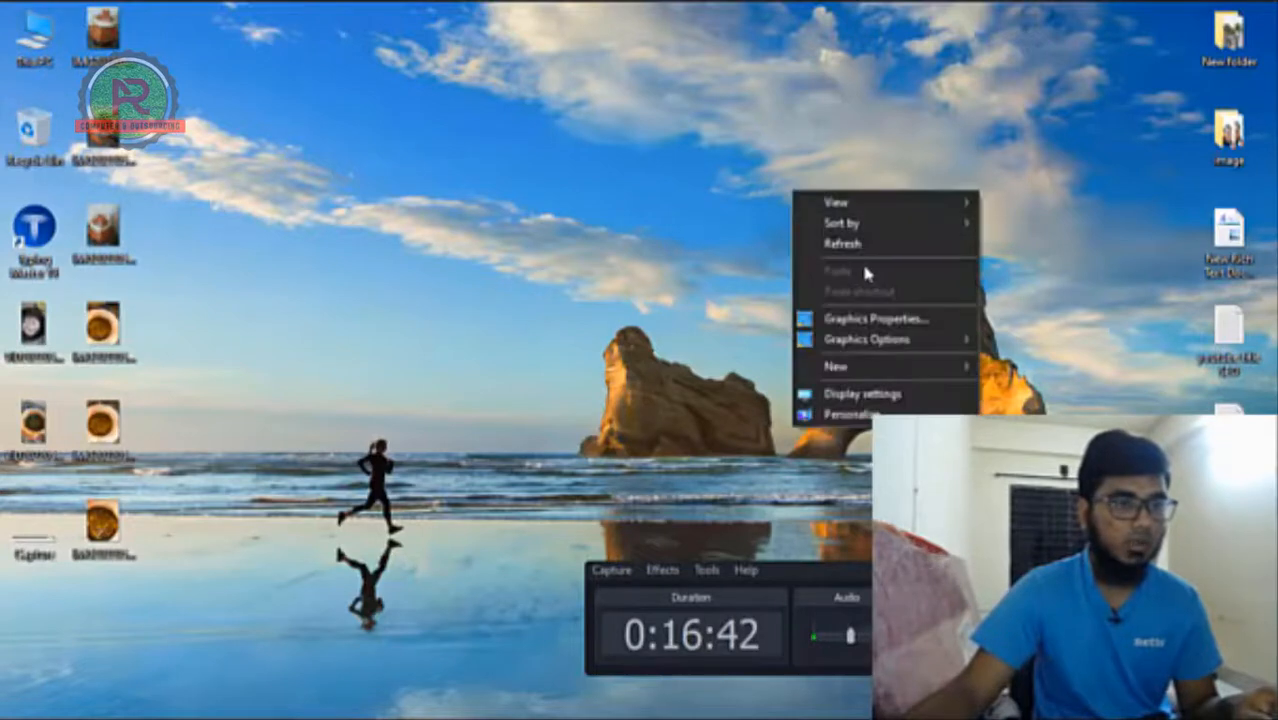
left_click(850, 244)
right_click(830, 223)
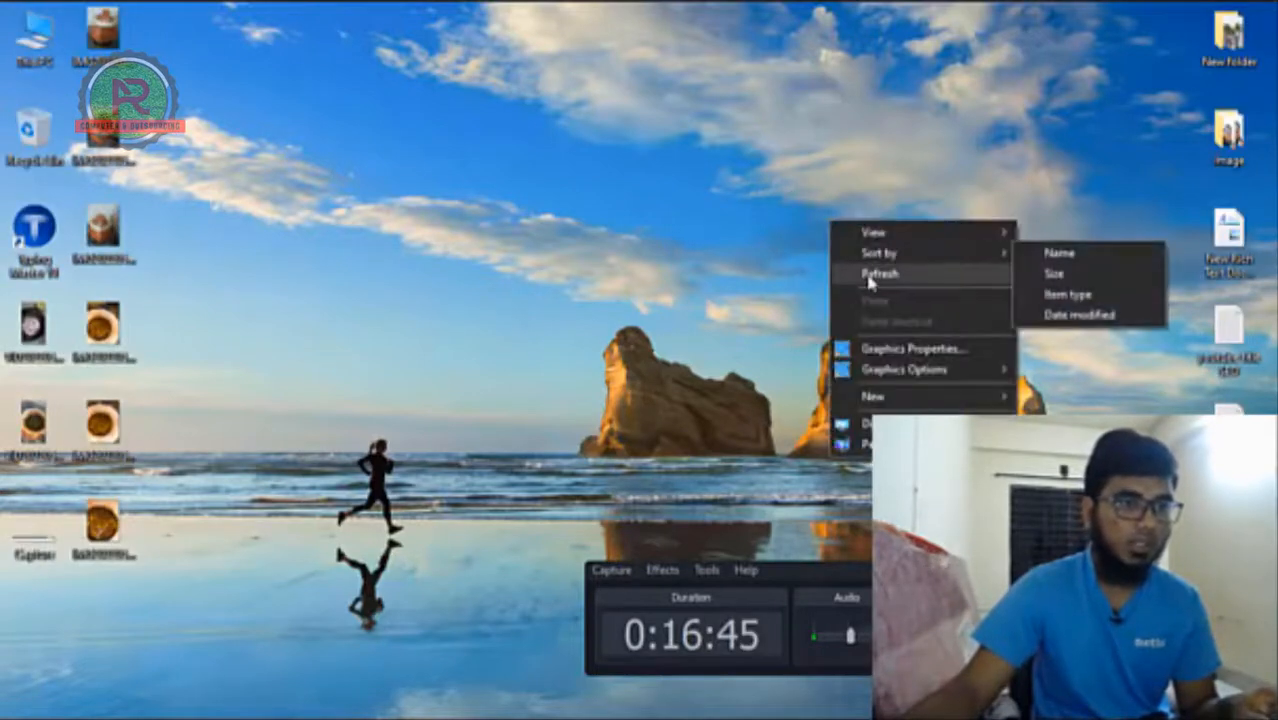
left_click(869, 275)
right_click(813, 203)
left_click(850, 256)
right_click(836, 237)
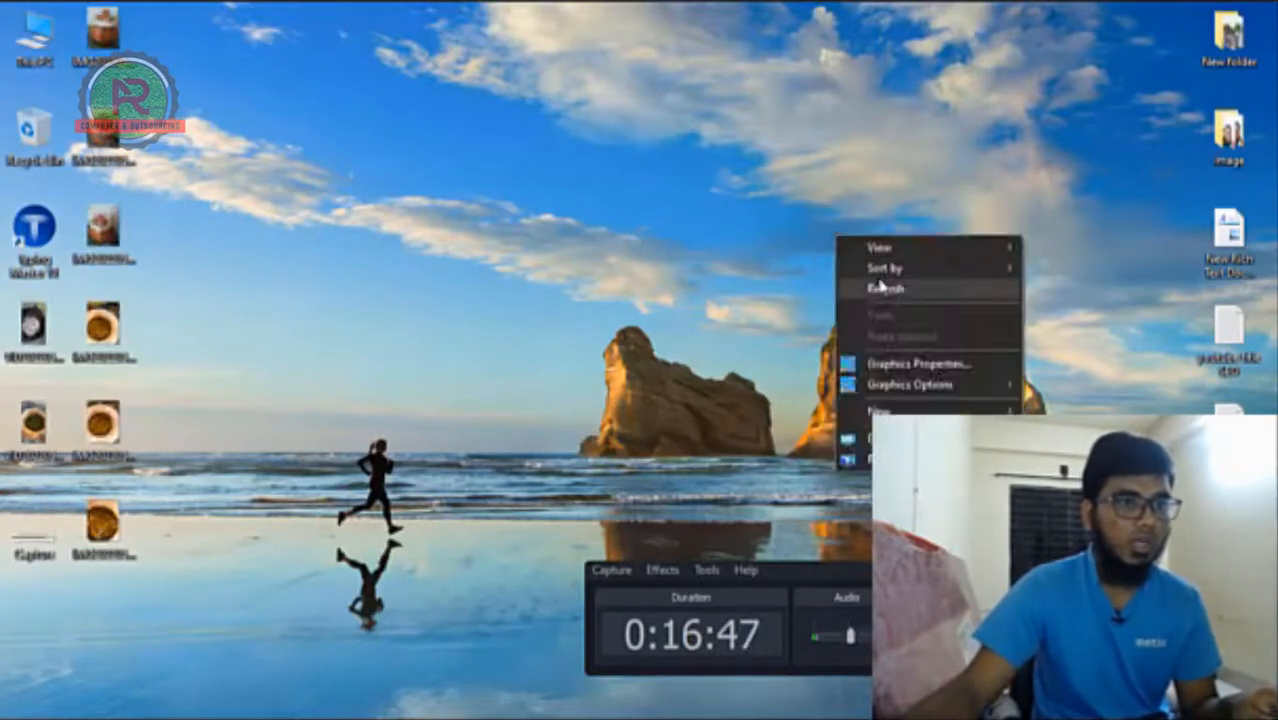
left_click(883, 292)
right_click(839, 196)
left_click(870, 250)
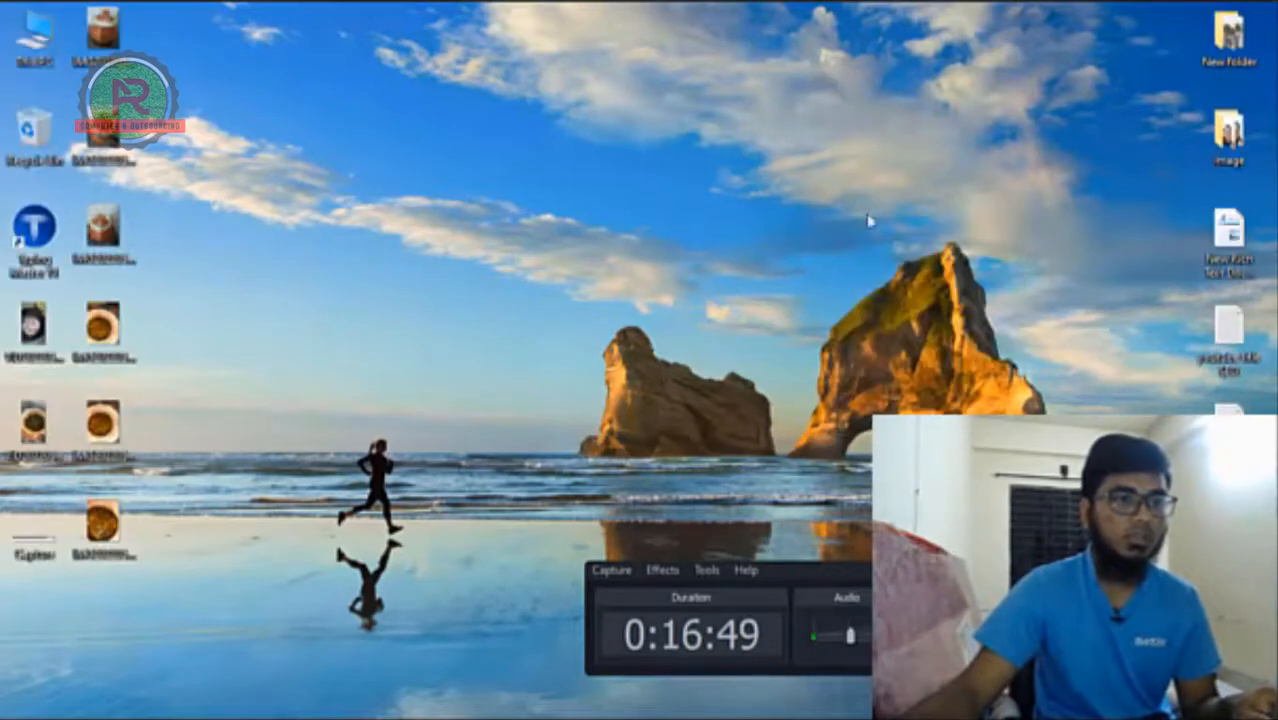
right_click(839, 196)
left_click(885, 250)
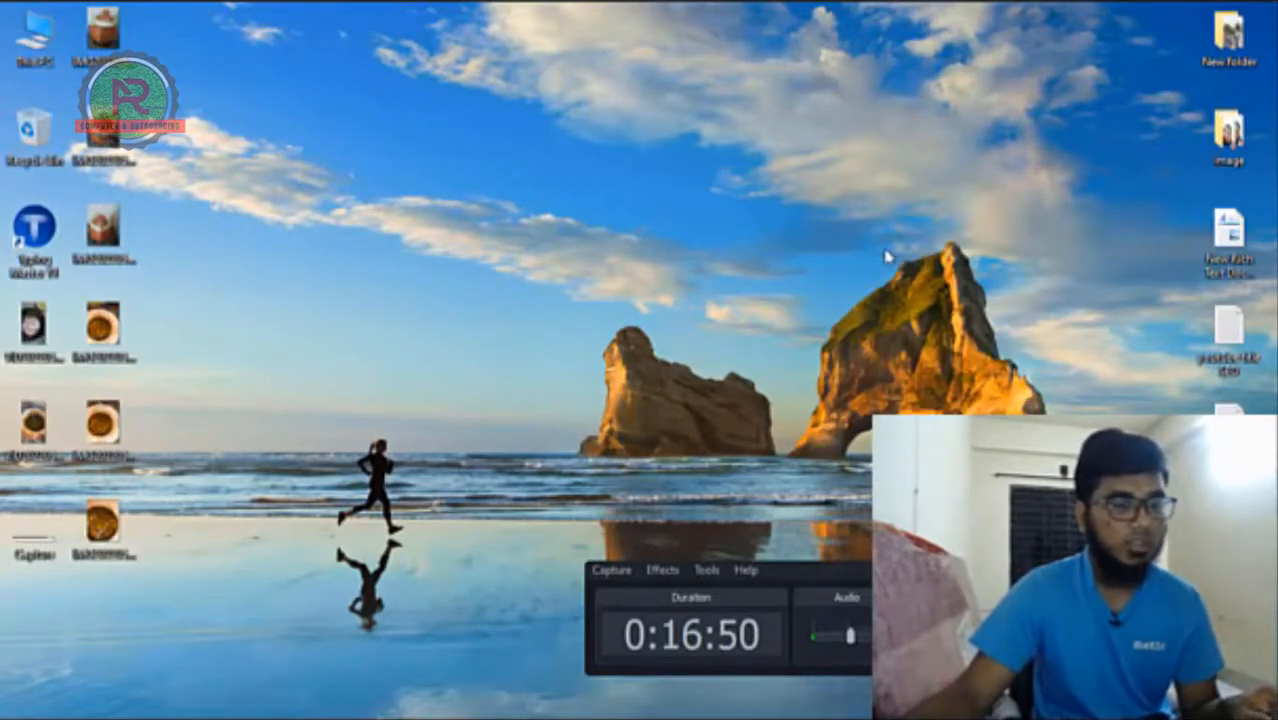